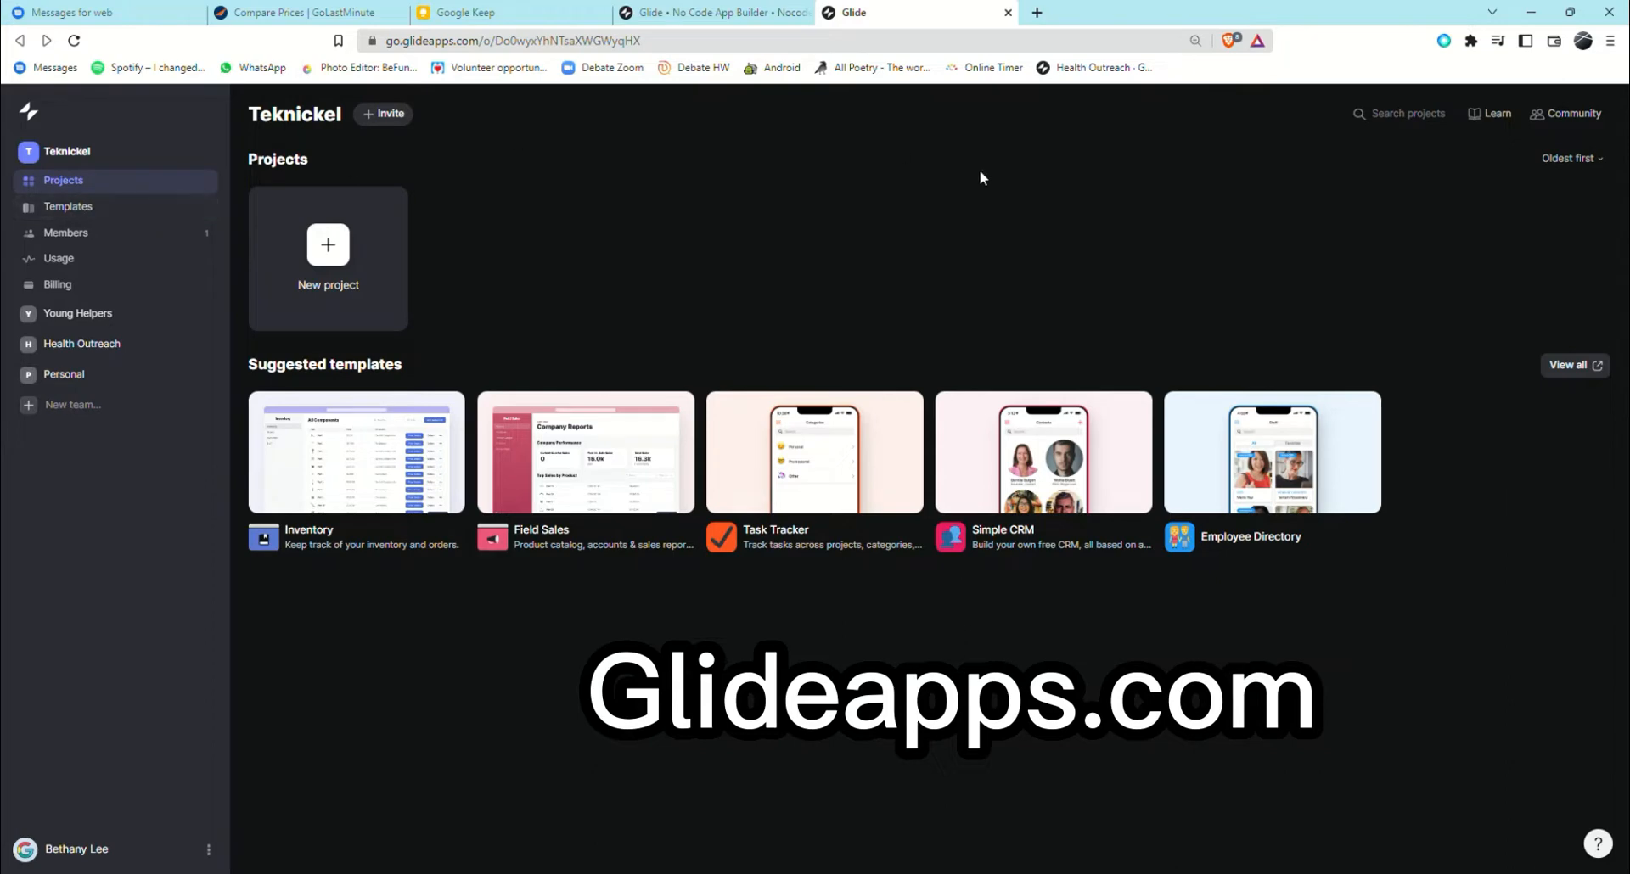
Try out the Simple CRM template, including a contact's details, and open a copy of it for editing.
click(135, 316)
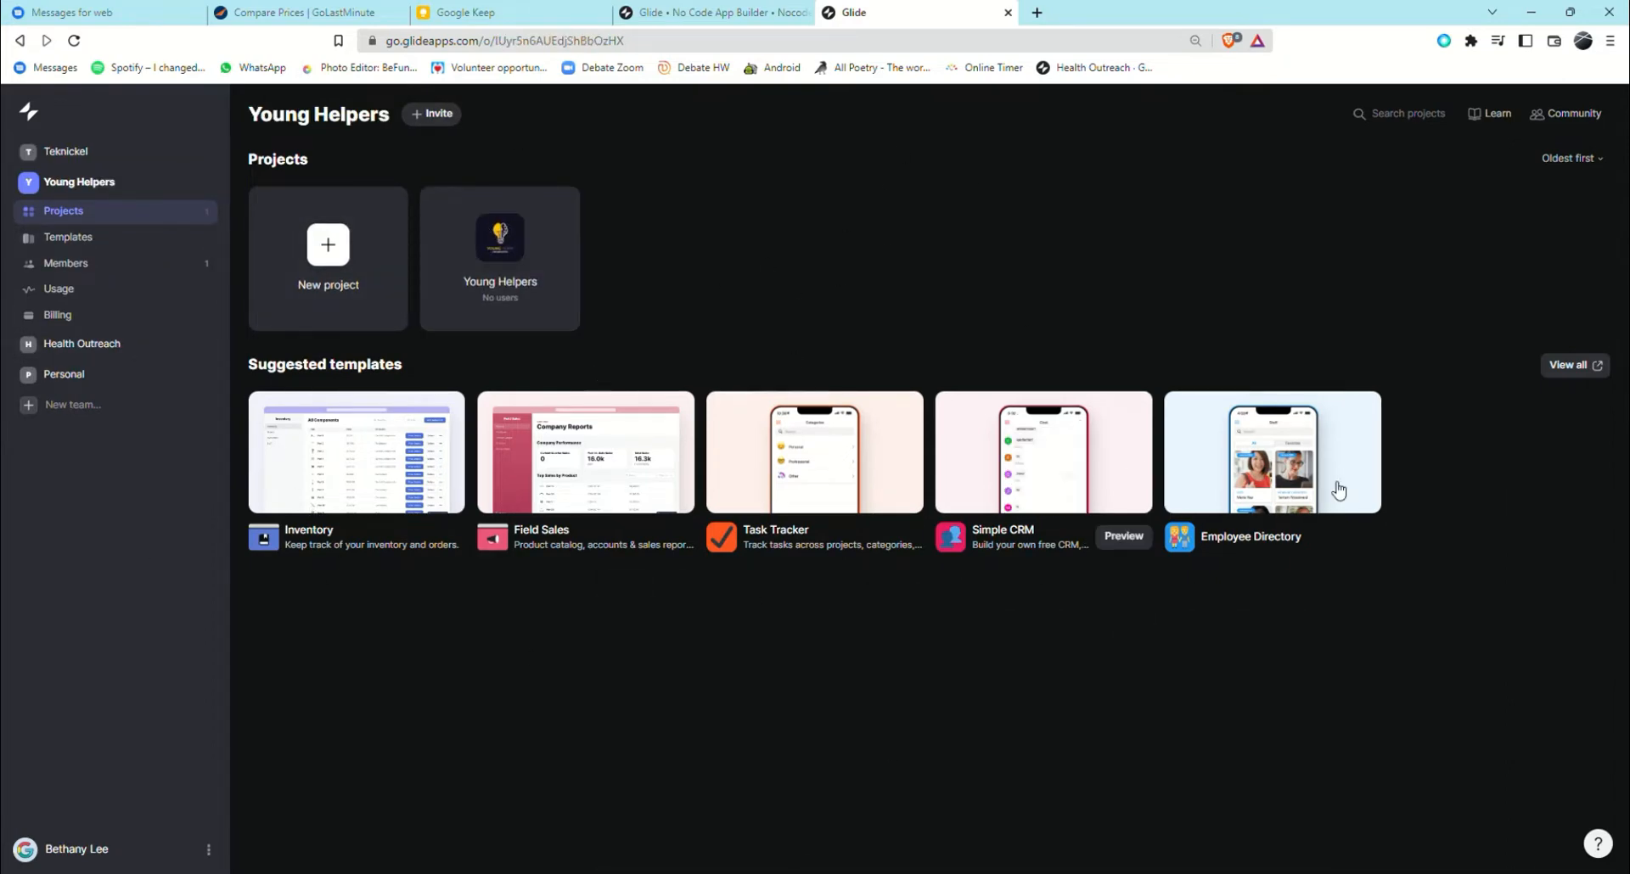
click(1117, 536)
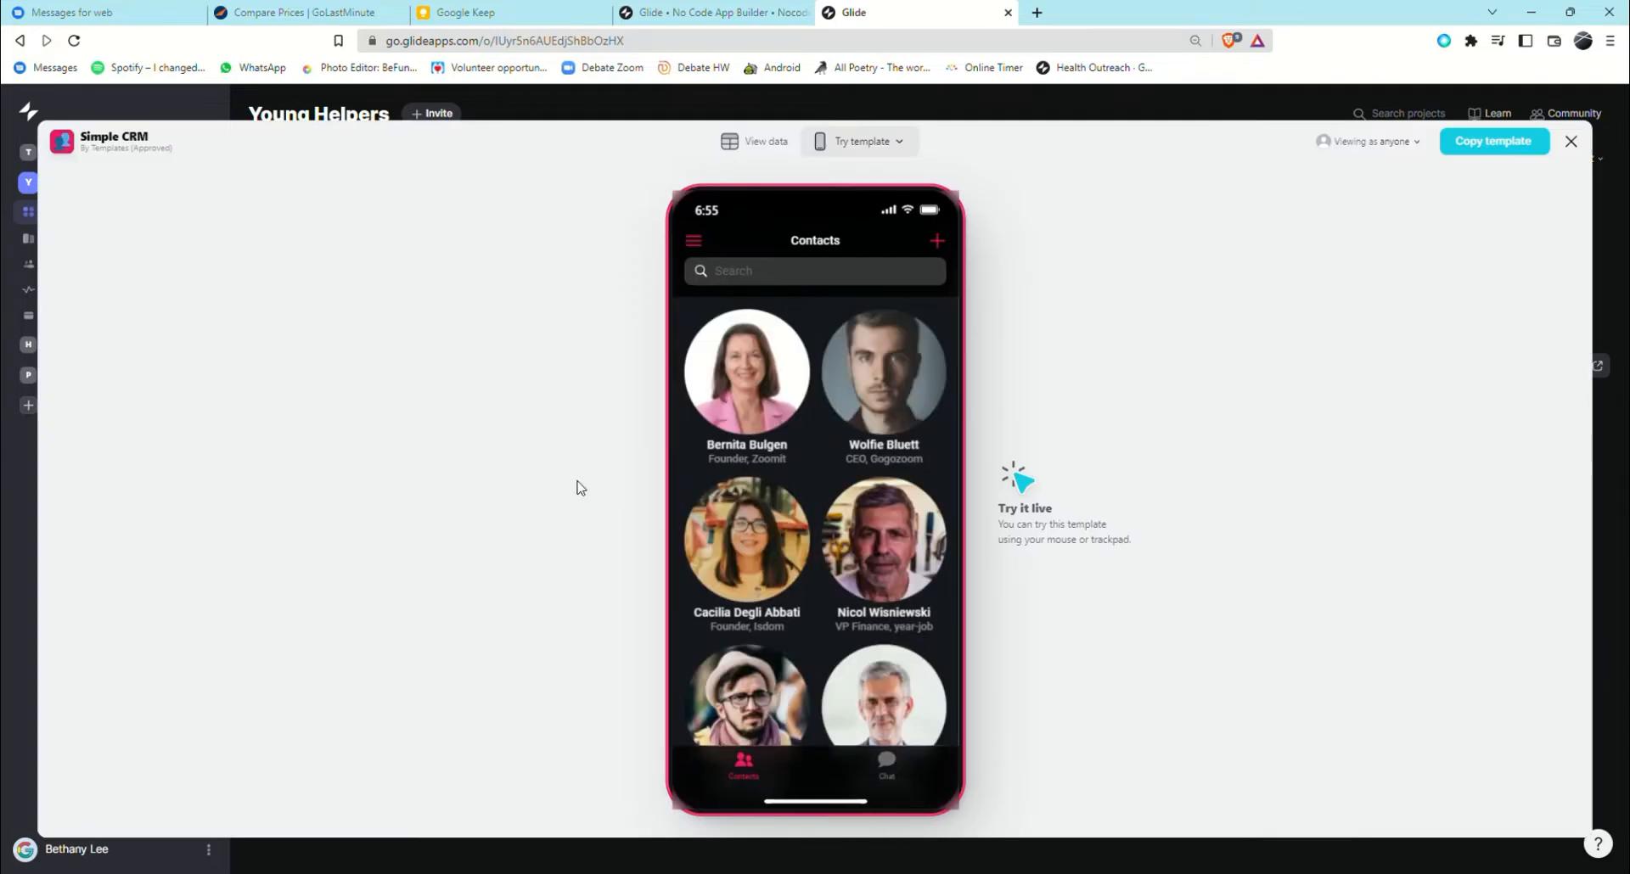
scroll(883, 510, down, 5)
click(882, 509)
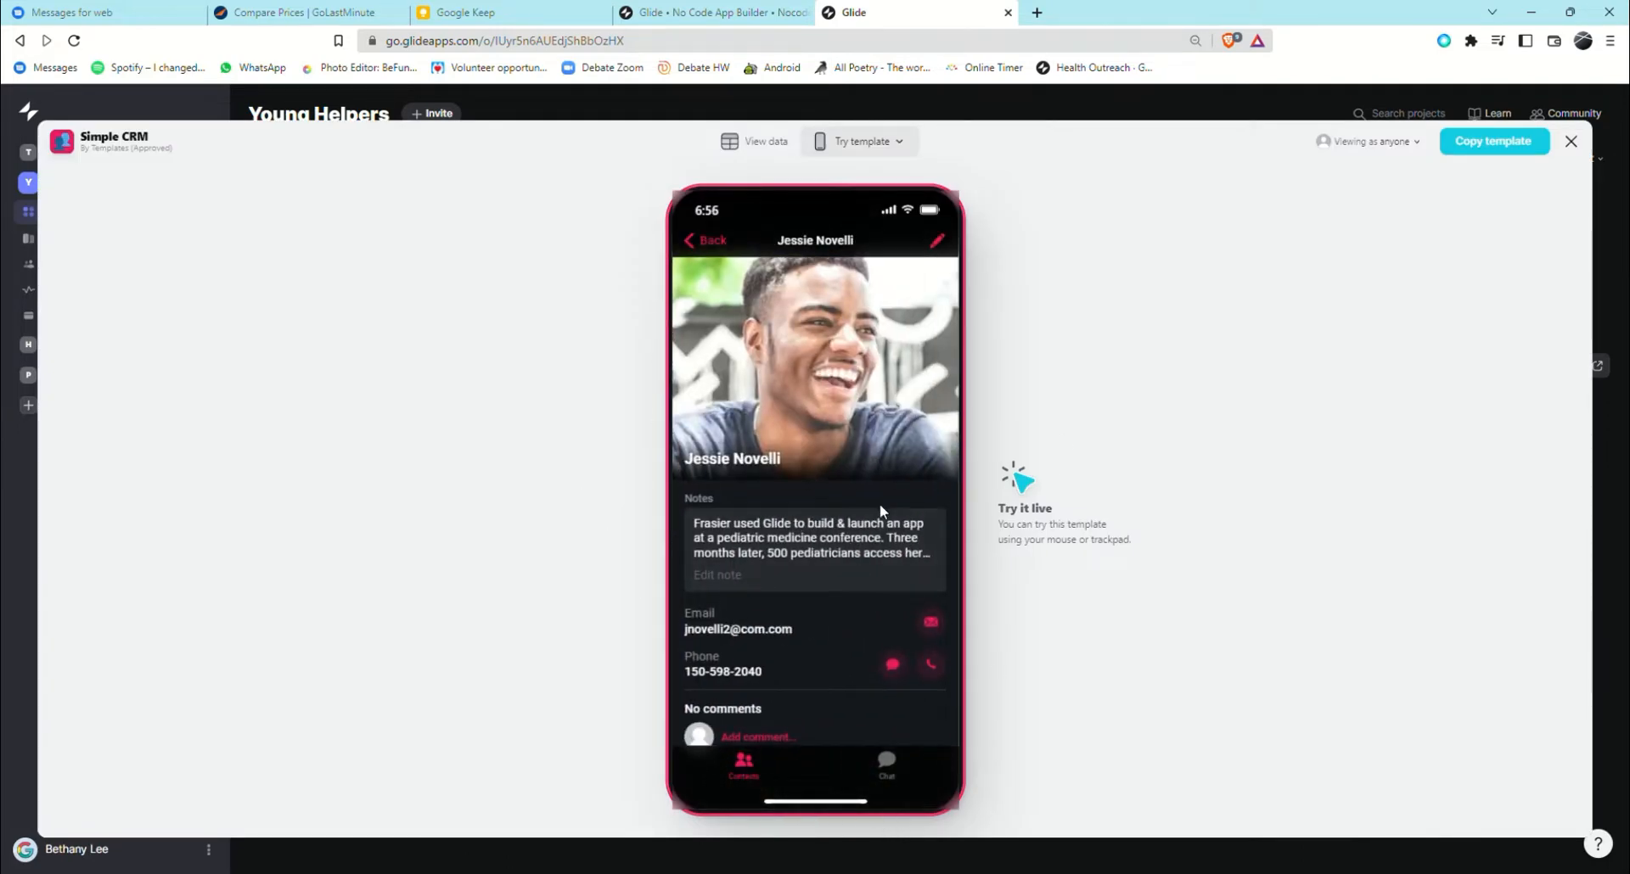
scroll(881, 510, down, 1)
click(763, 722)
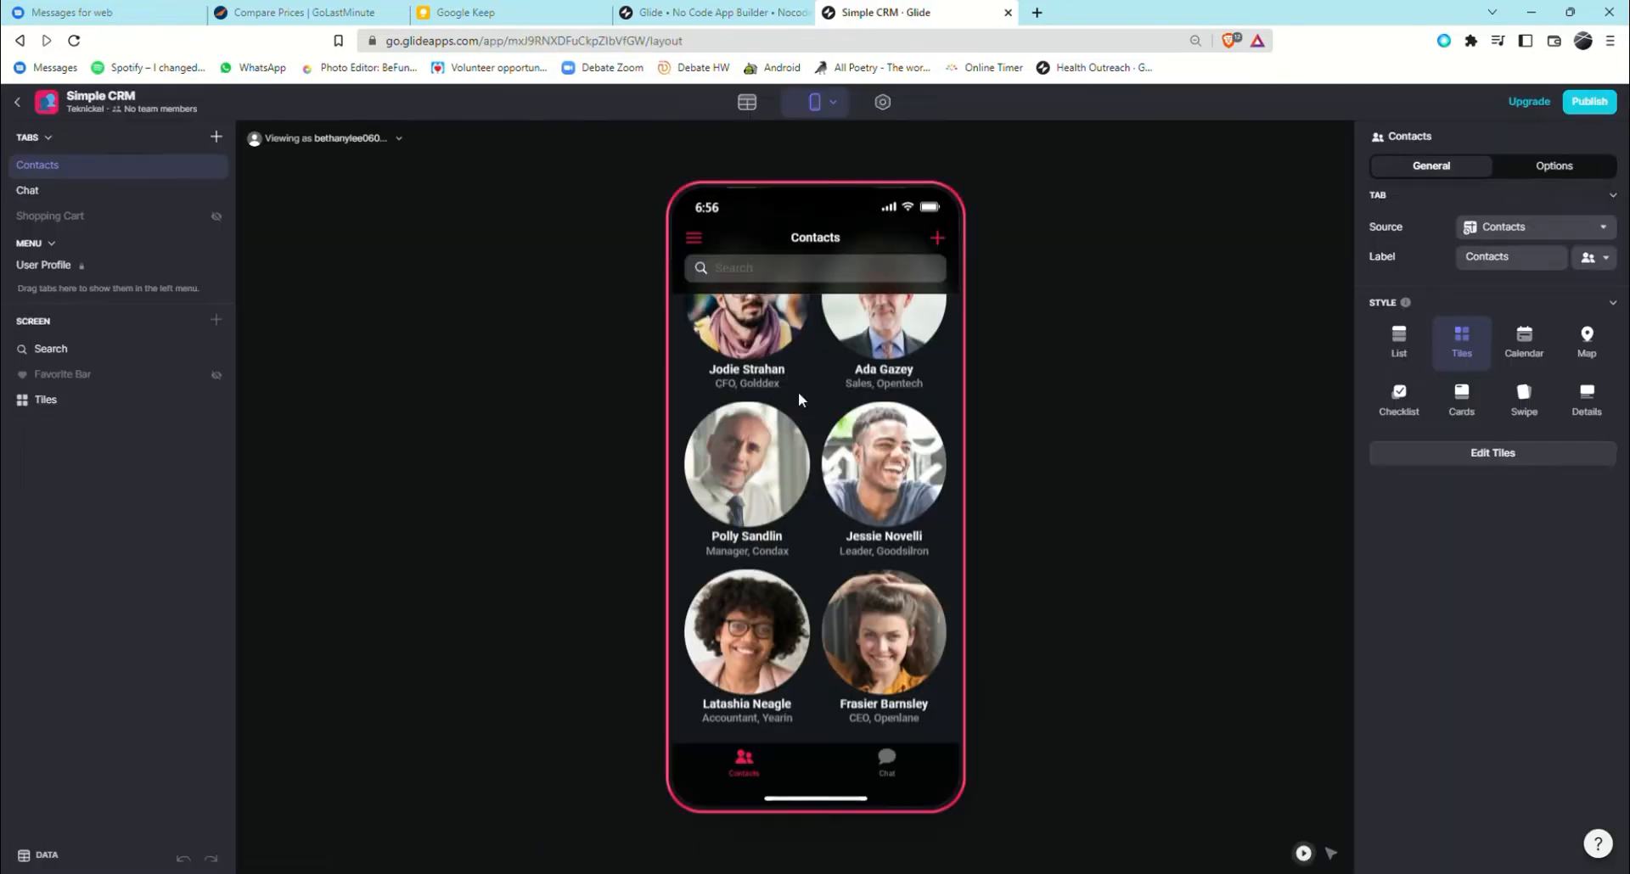
Look through the Simple CRM app's Contacts and Chat tabs and its data table.
scroll(815, 450, up, 5)
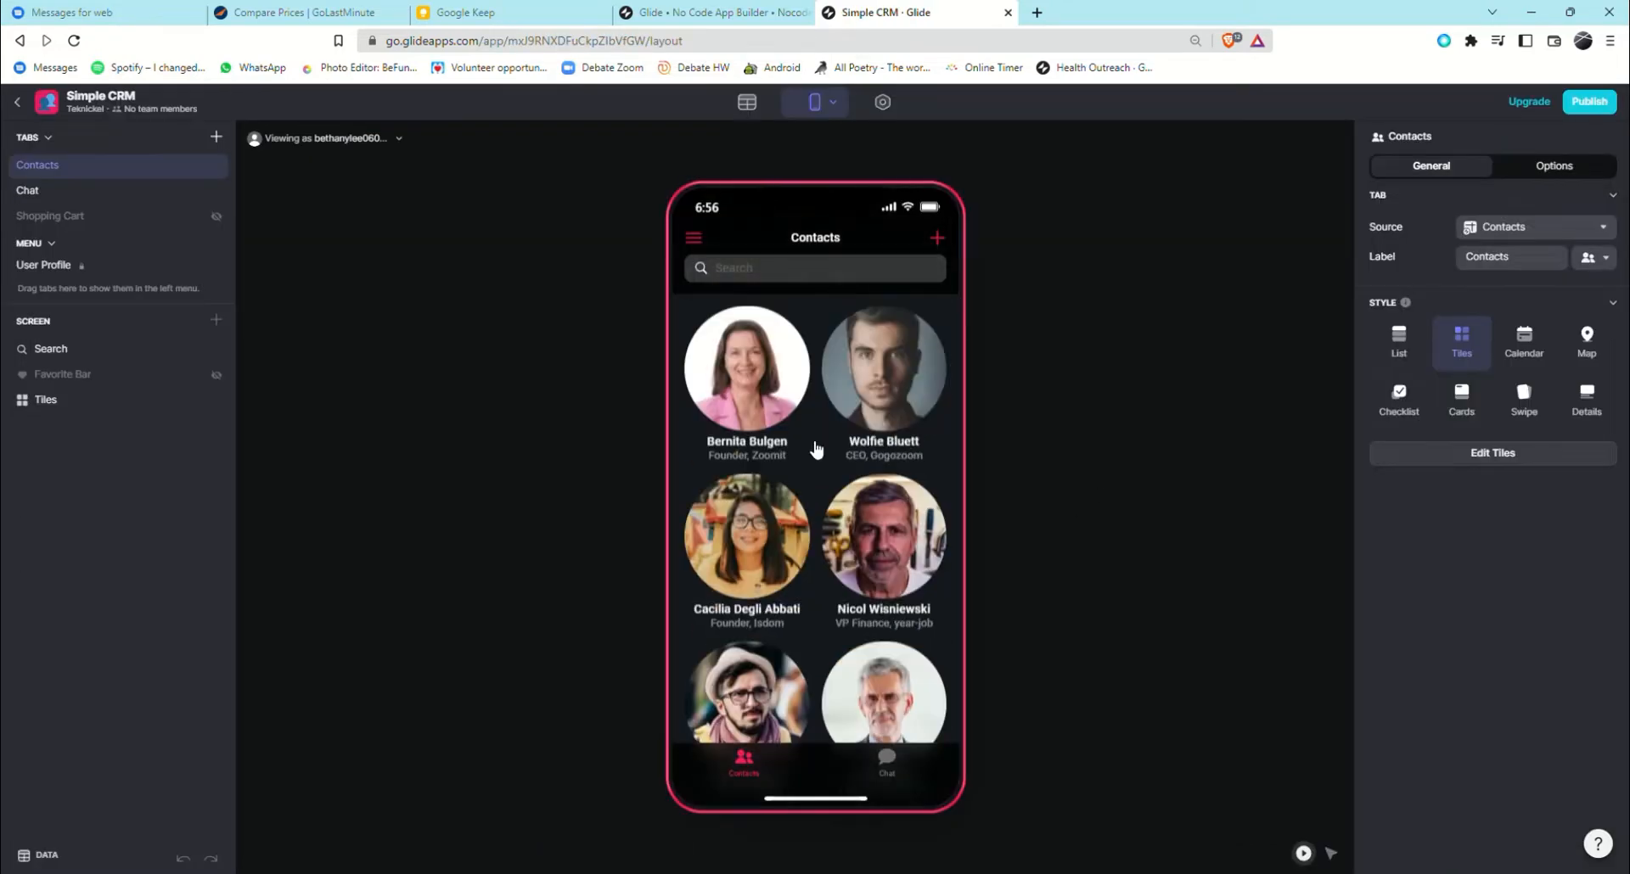
click(882, 764)
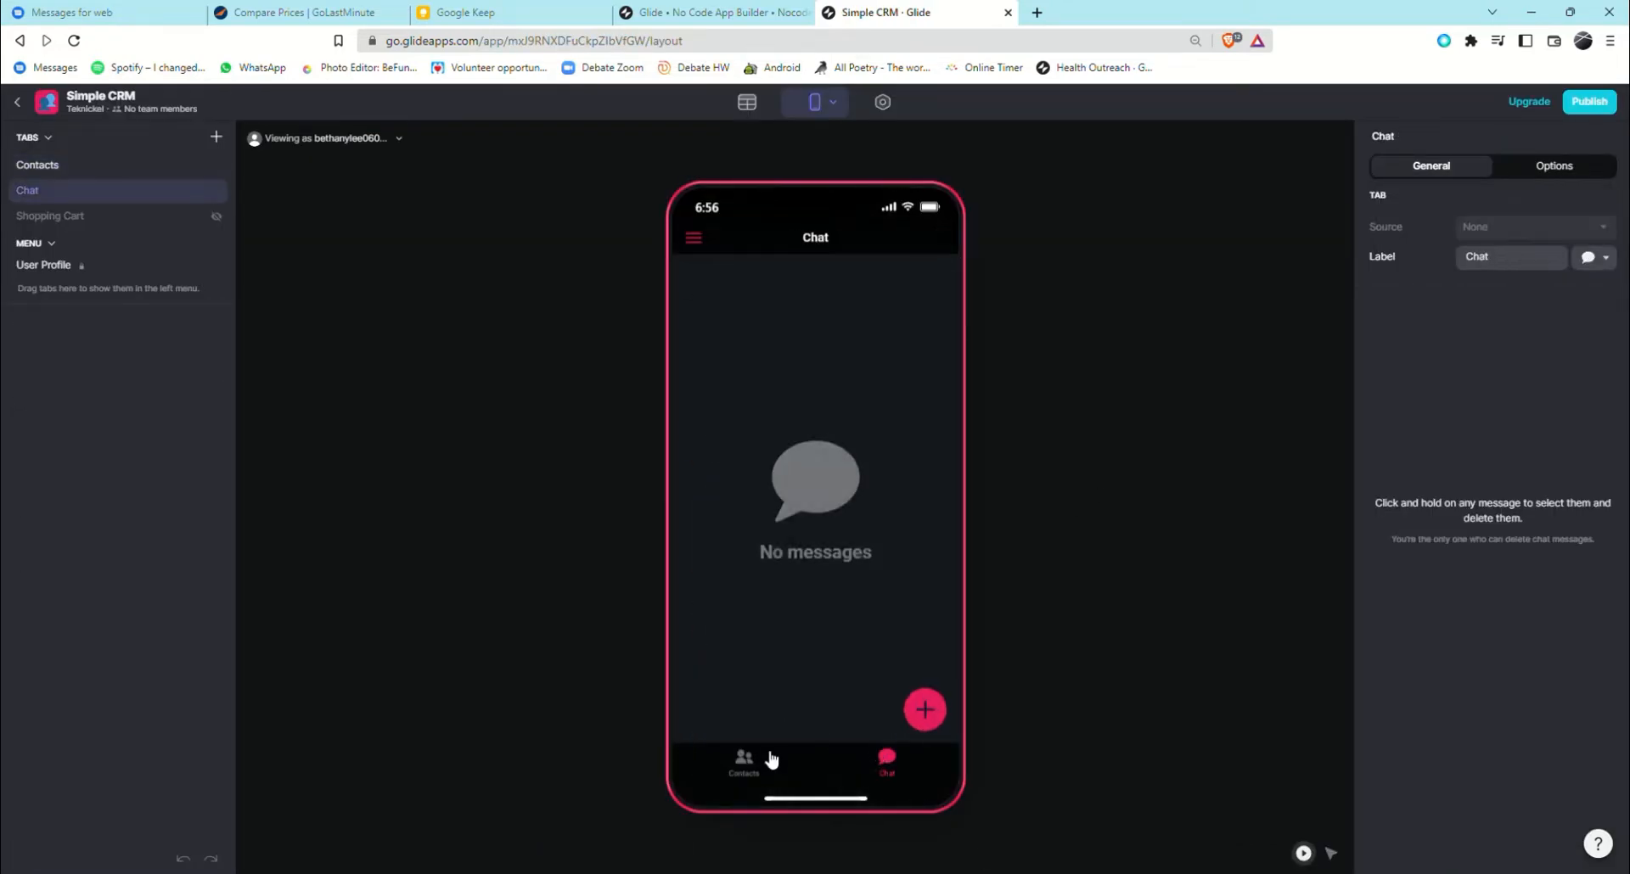
click(743, 762)
scroll(730, 472, down, 4)
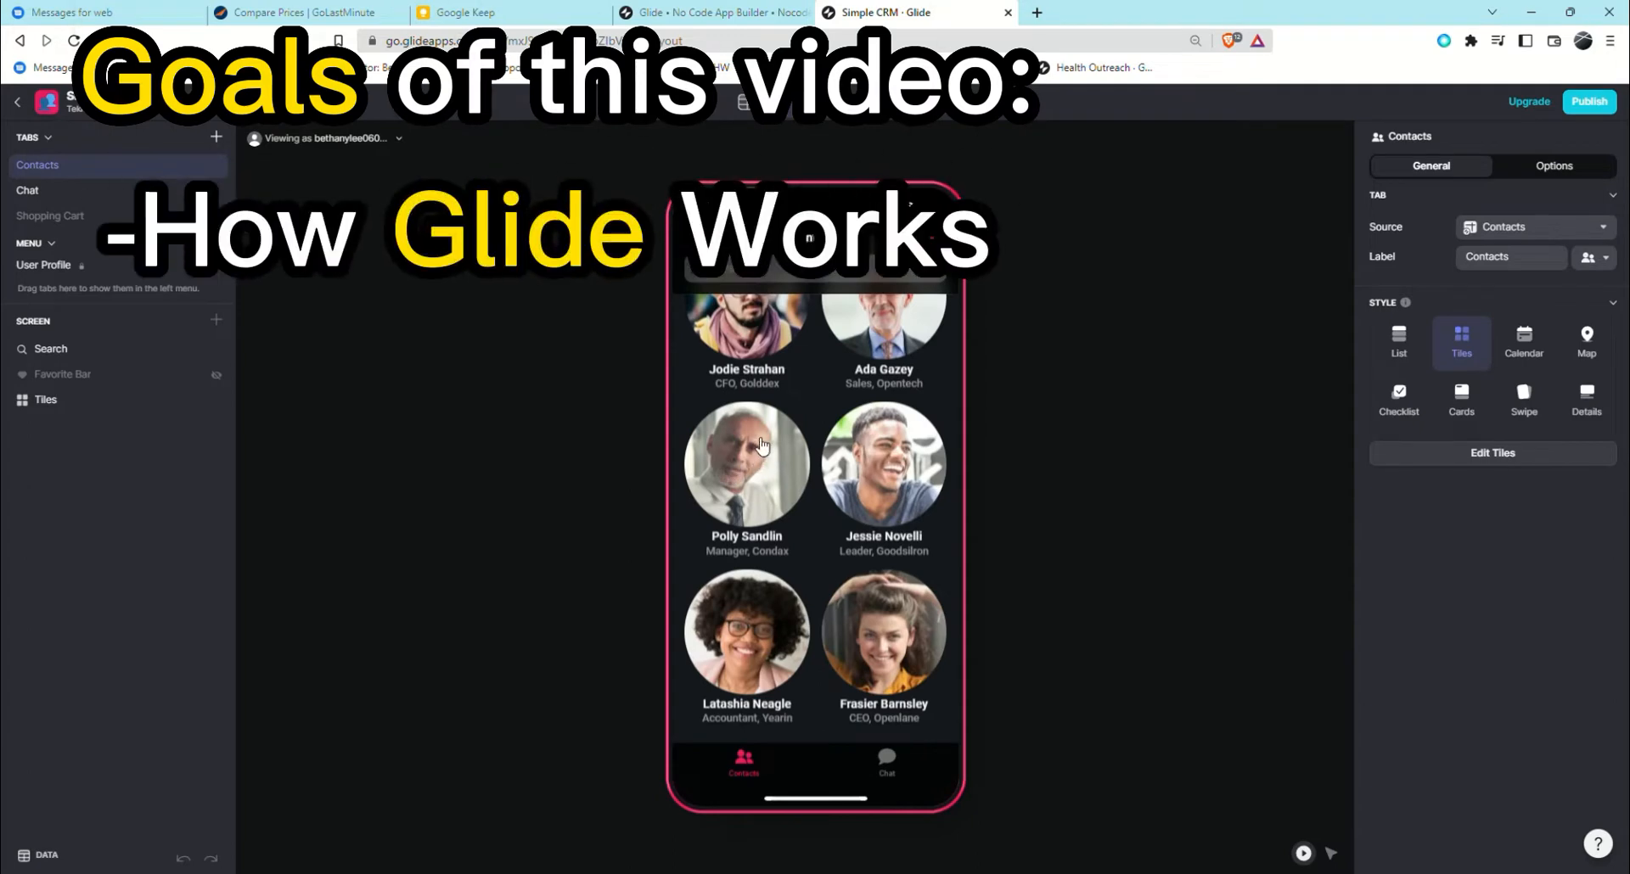
scroll(730, 472, down, 5)
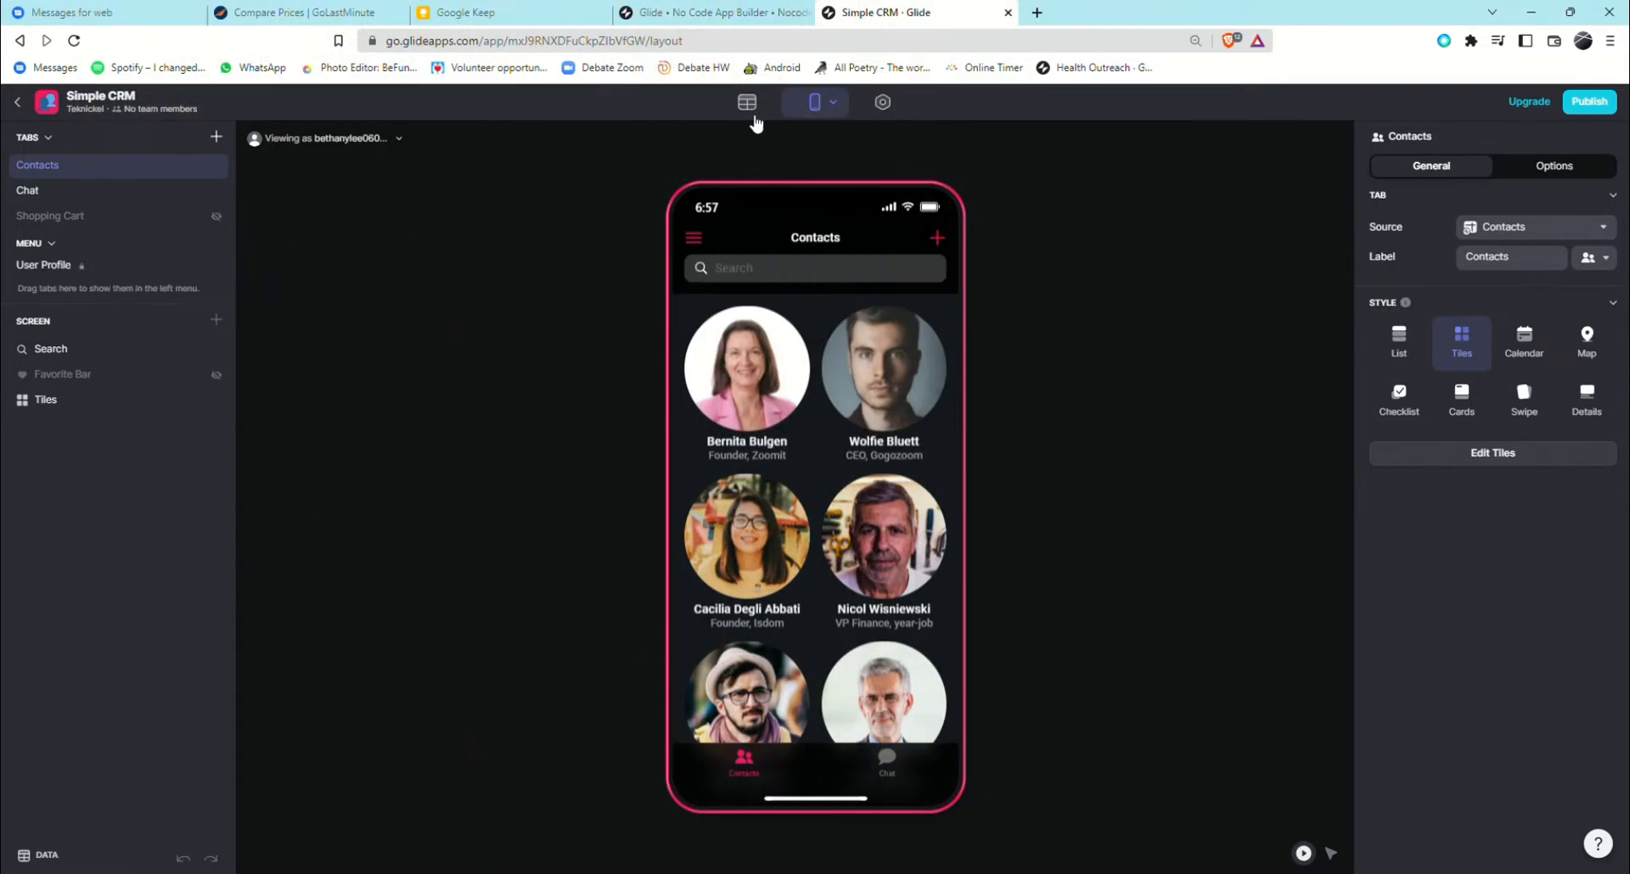
click(746, 102)
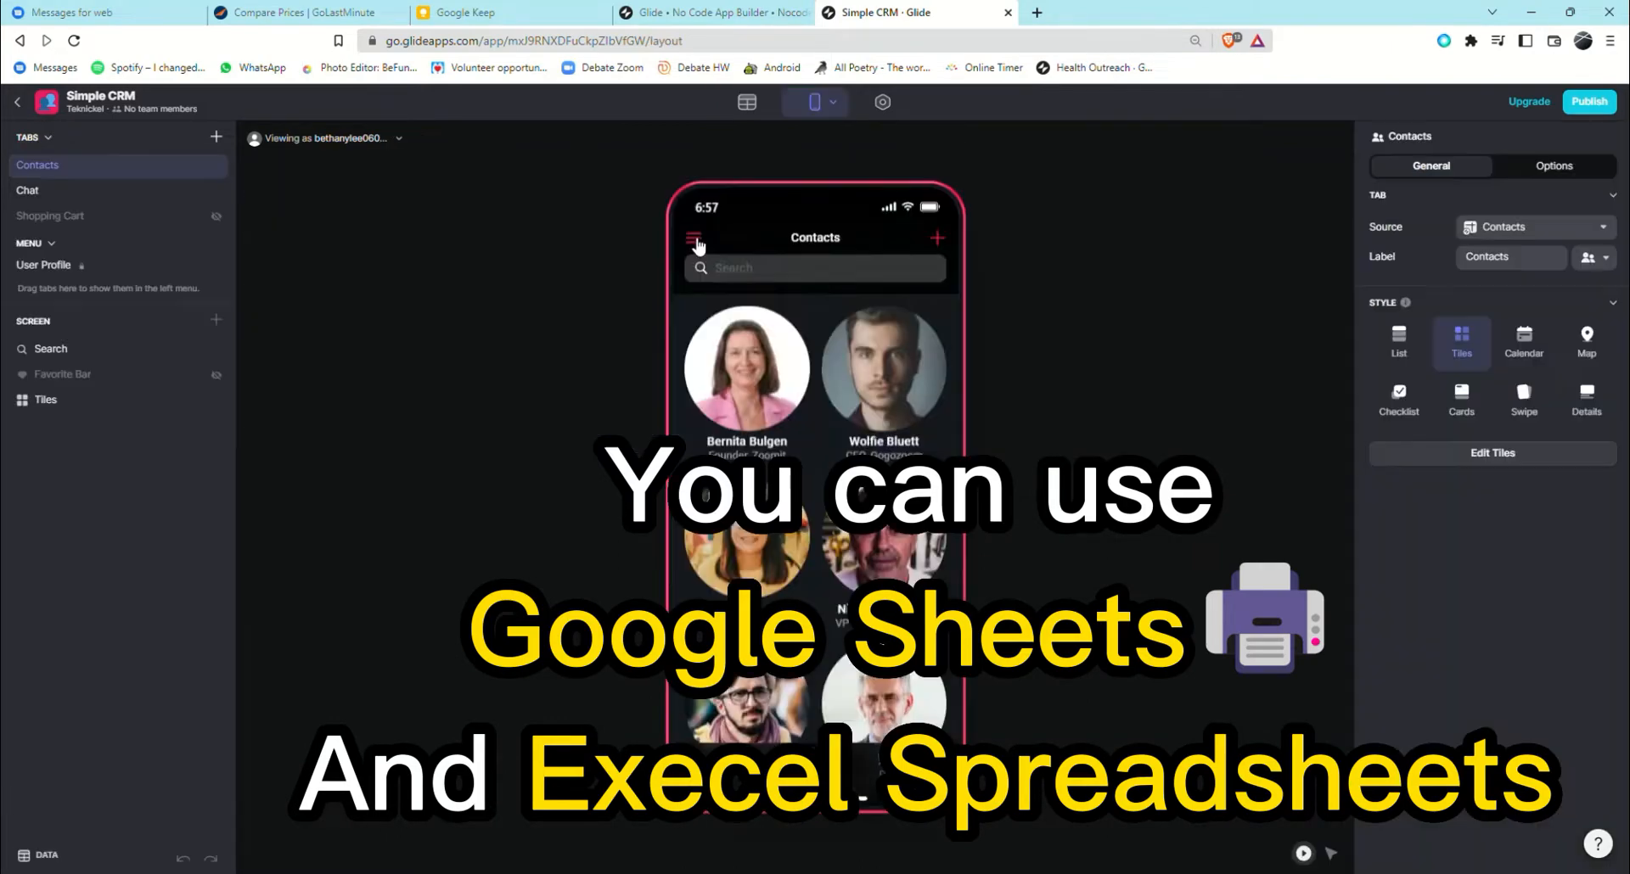
Set the source sheet of the app's user profile to Contacts and close the profile screen.
click(696, 240)
click(721, 265)
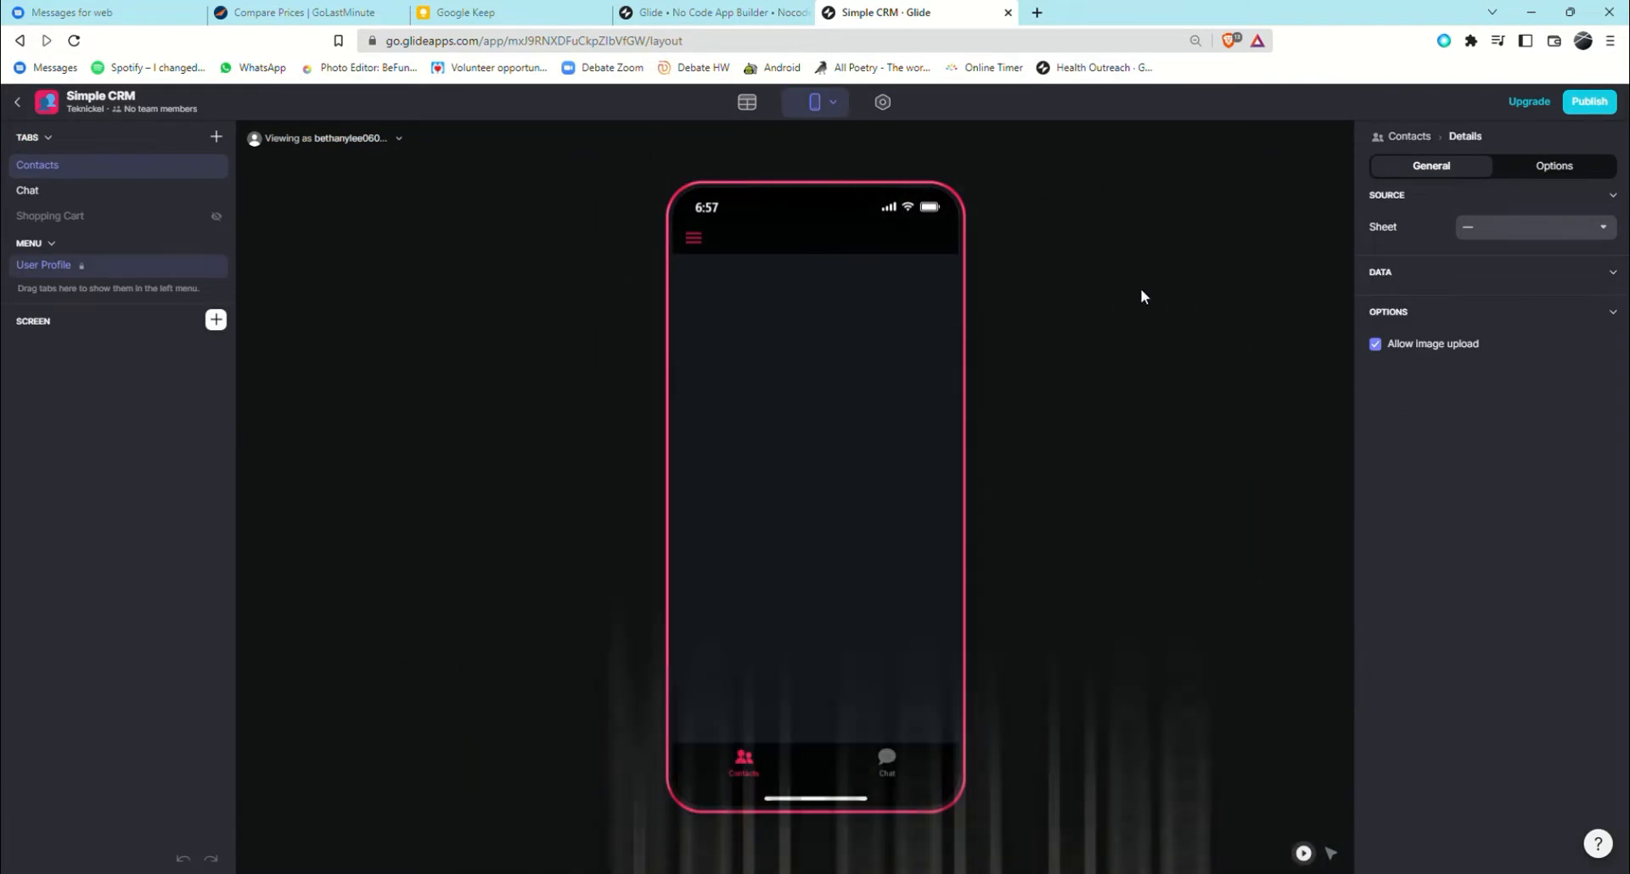
click(1496, 238)
click(1483, 316)
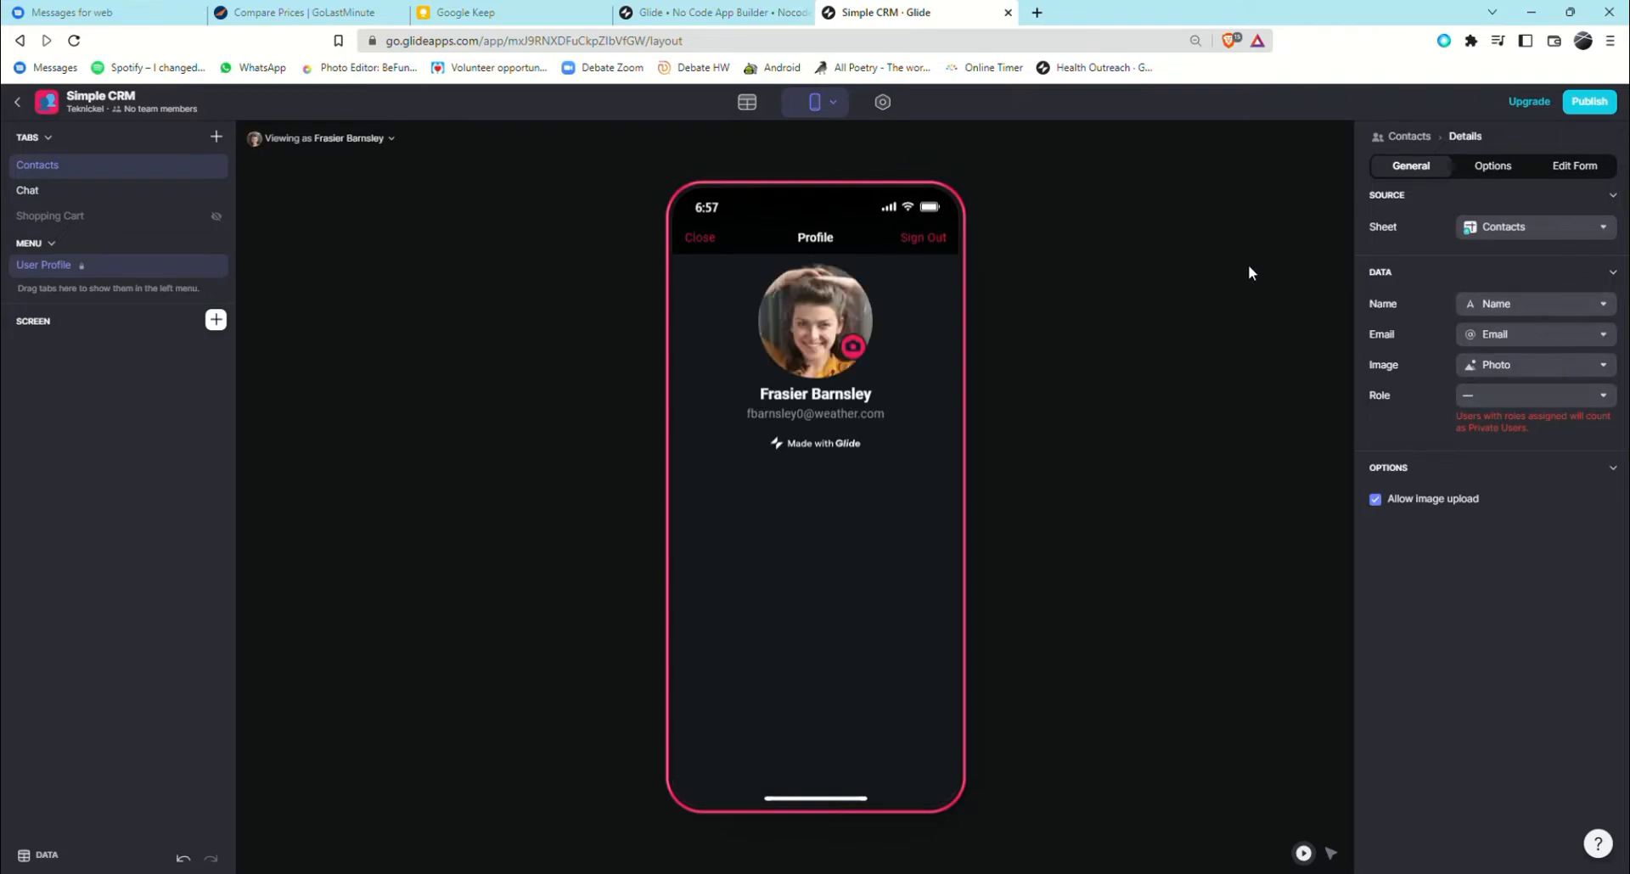
click(711, 249)
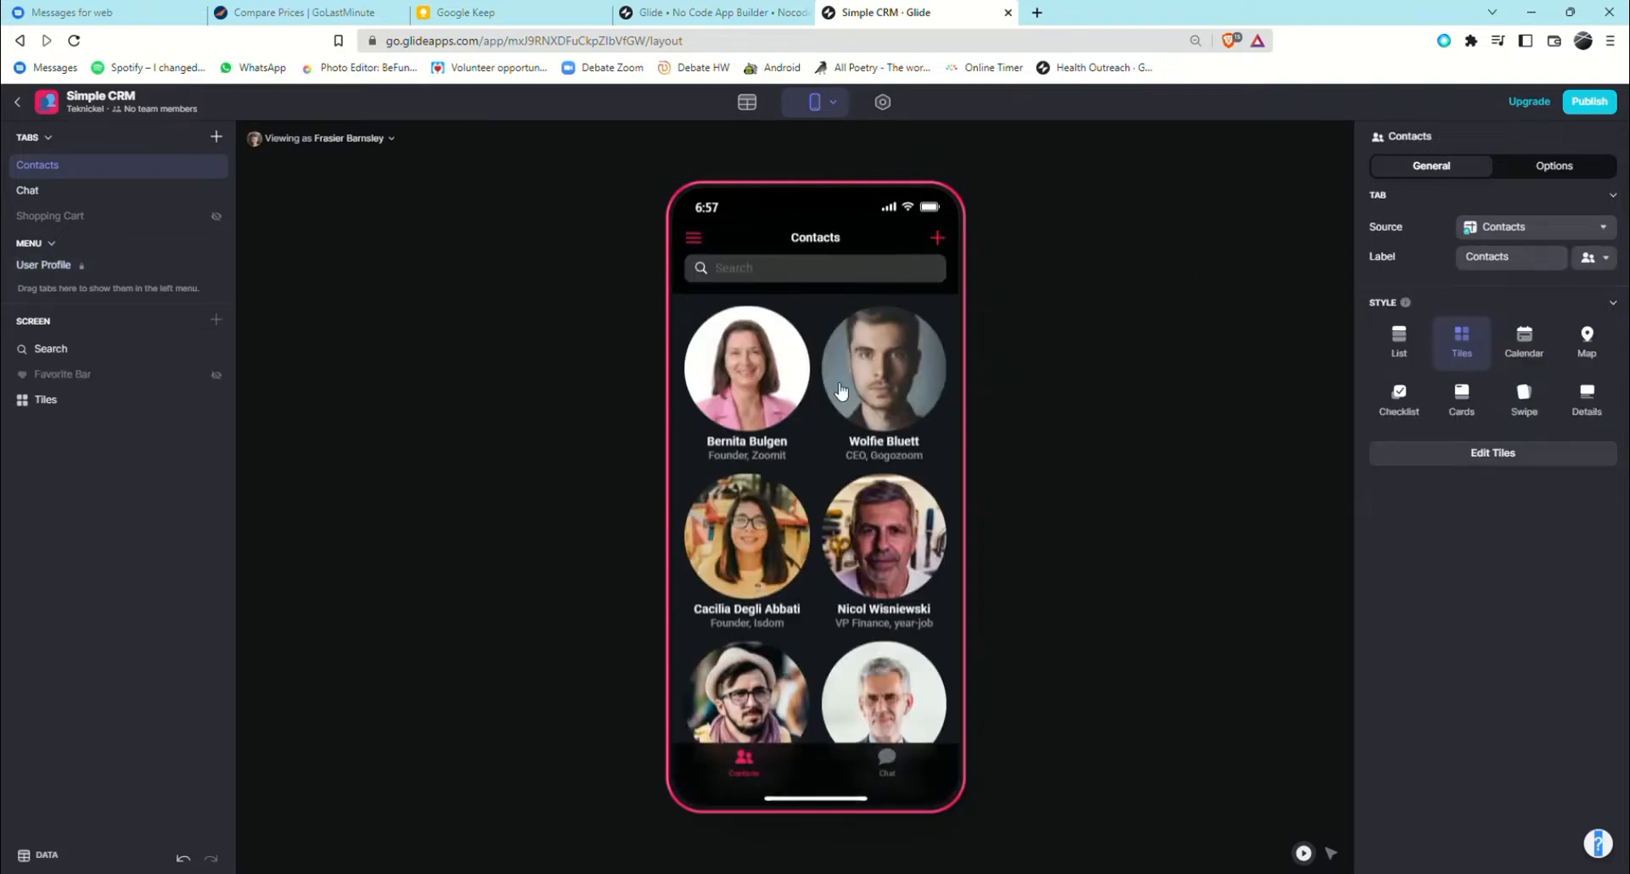
Add a text column named Bio to the Contacts table.
scroll(815, 509, down, 3)
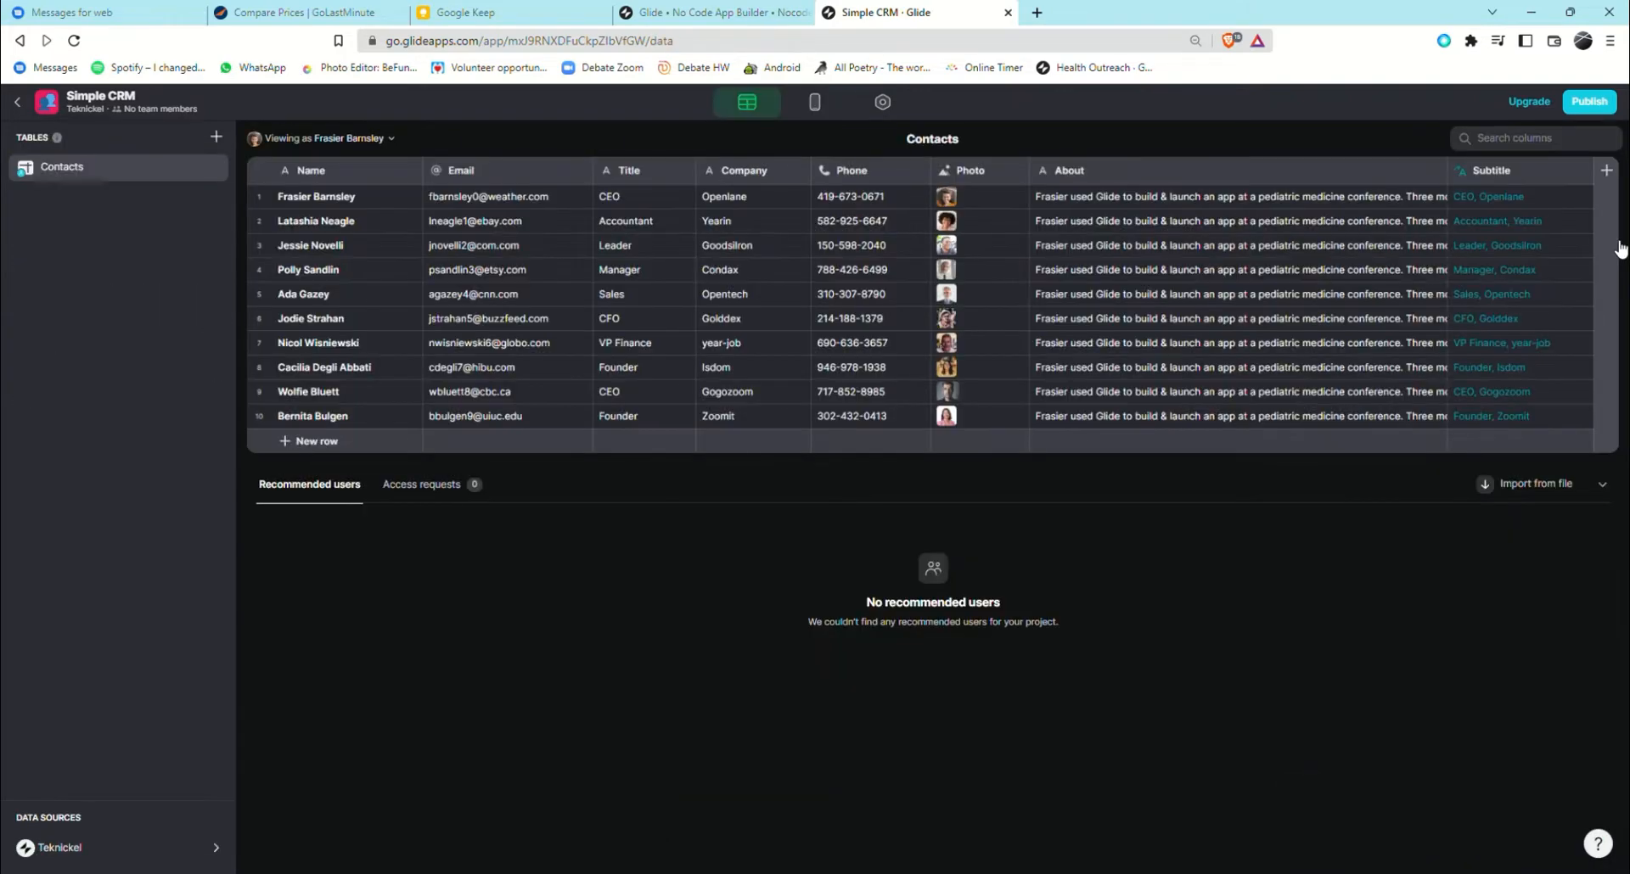
click(1617, 246)
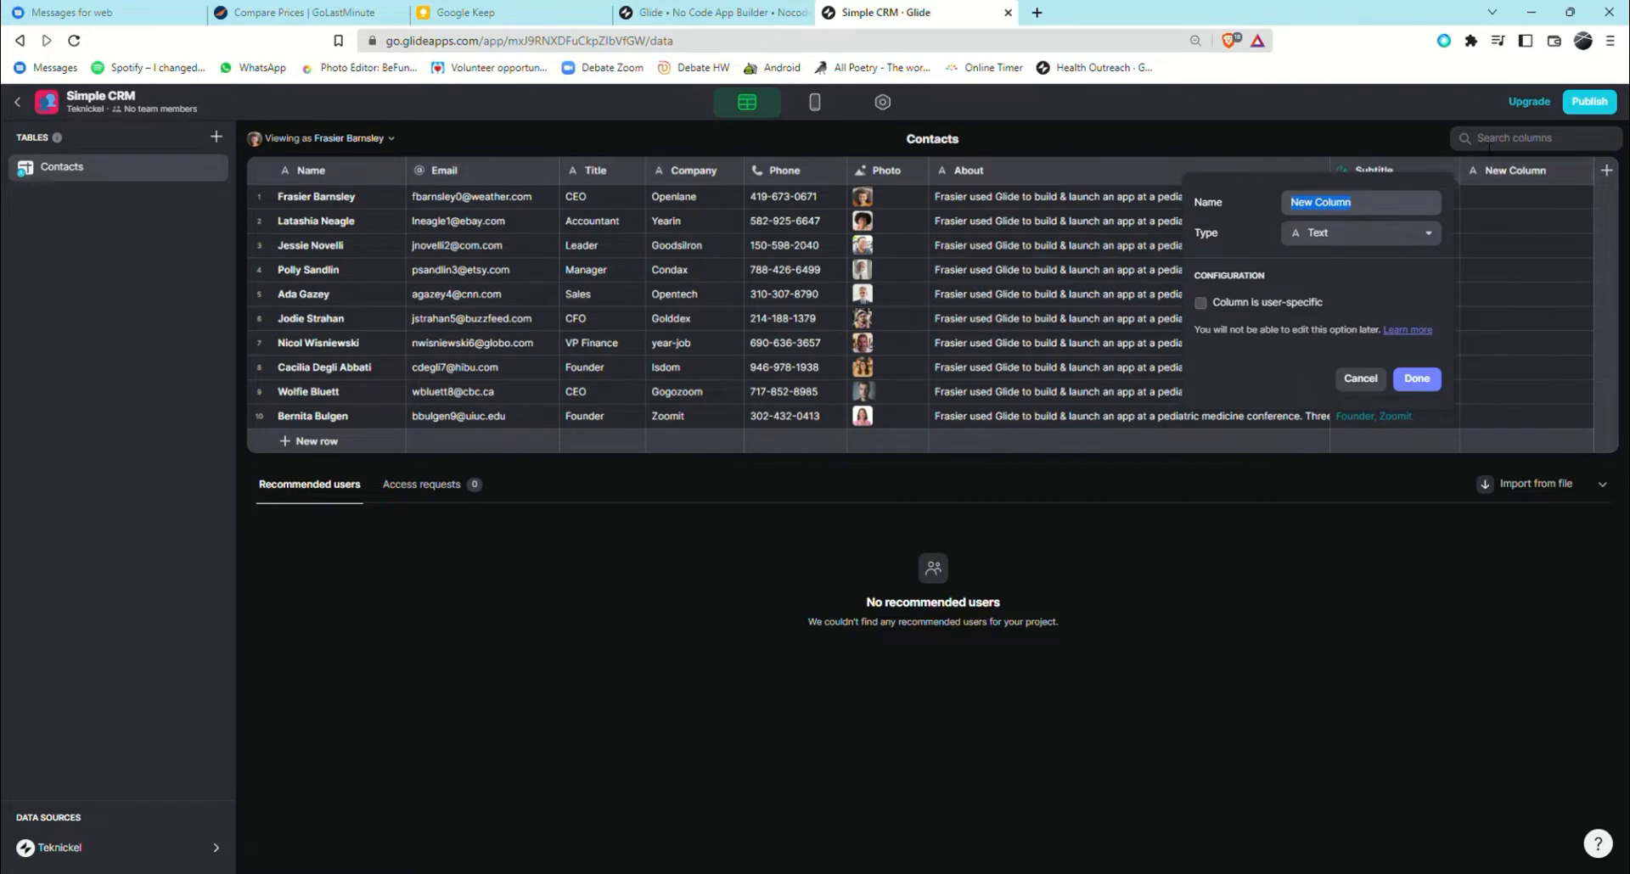
key(BackSpace)
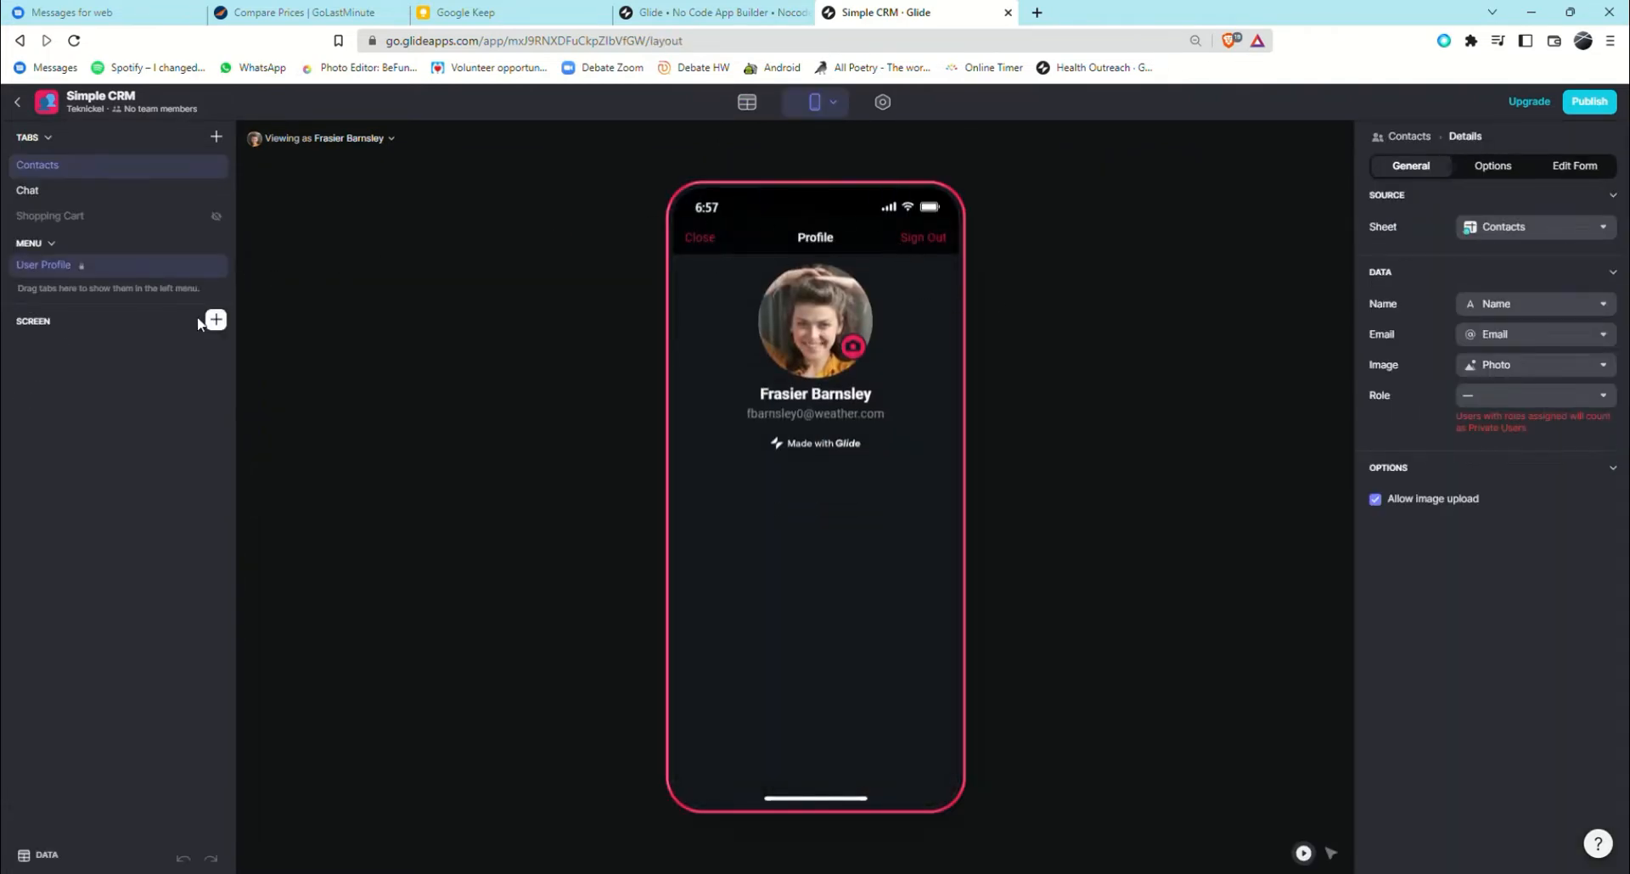
Allow users to edit their user profile and open the profile's edit form.
click(1594, 167)
click(1375, 226)
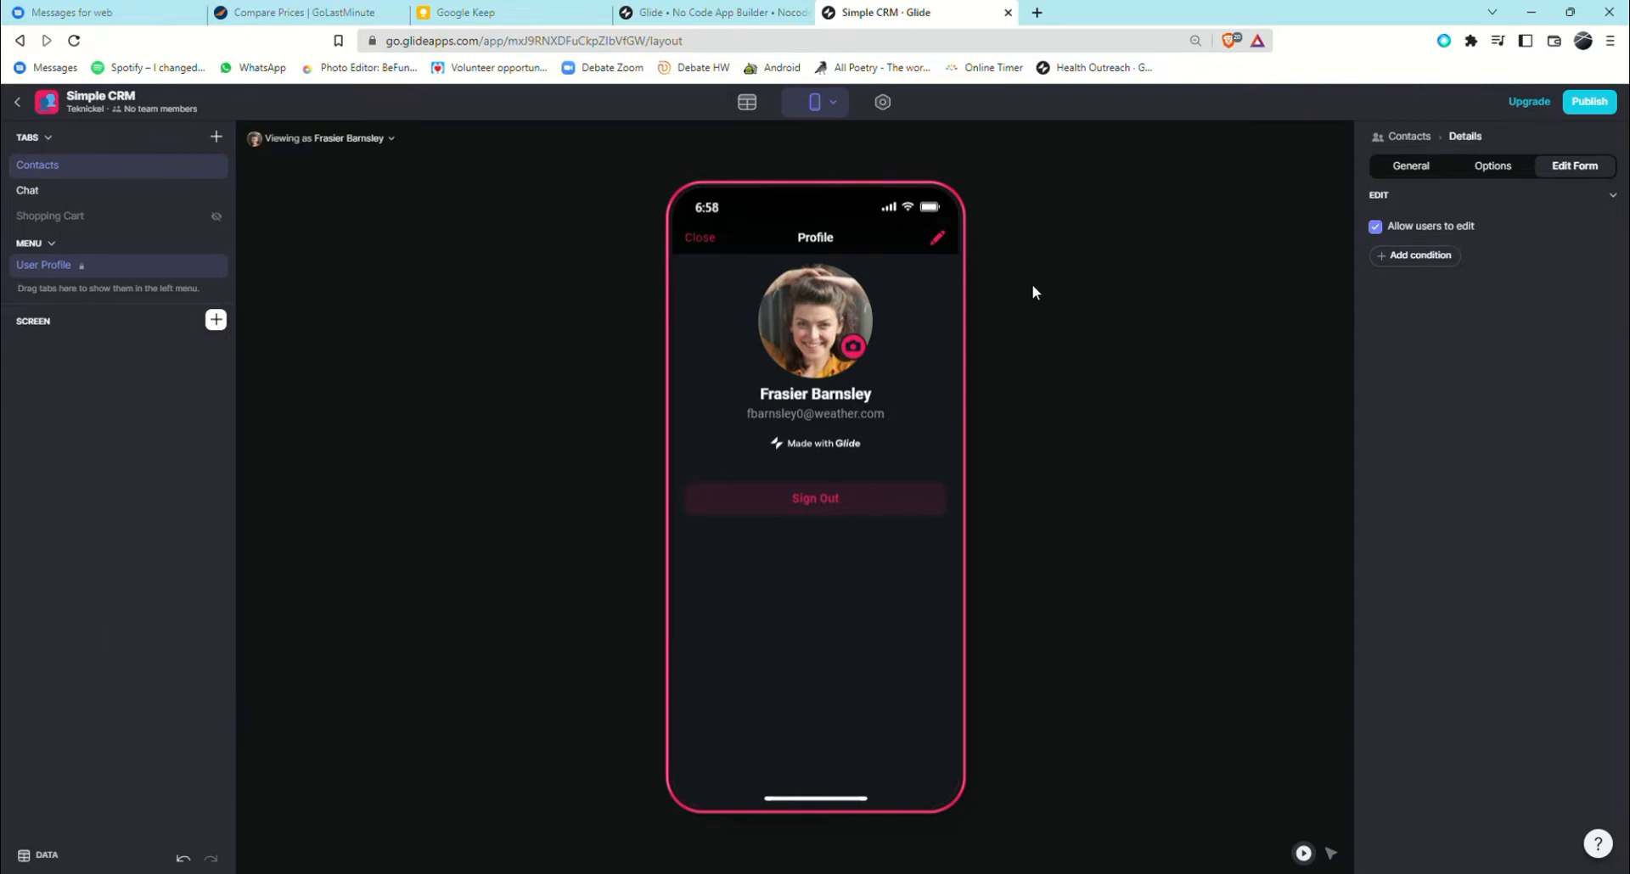
click(938, 239)
Inspect the Name and Email fields of the profile edit form and their entry components.
triple_click(796, 297)
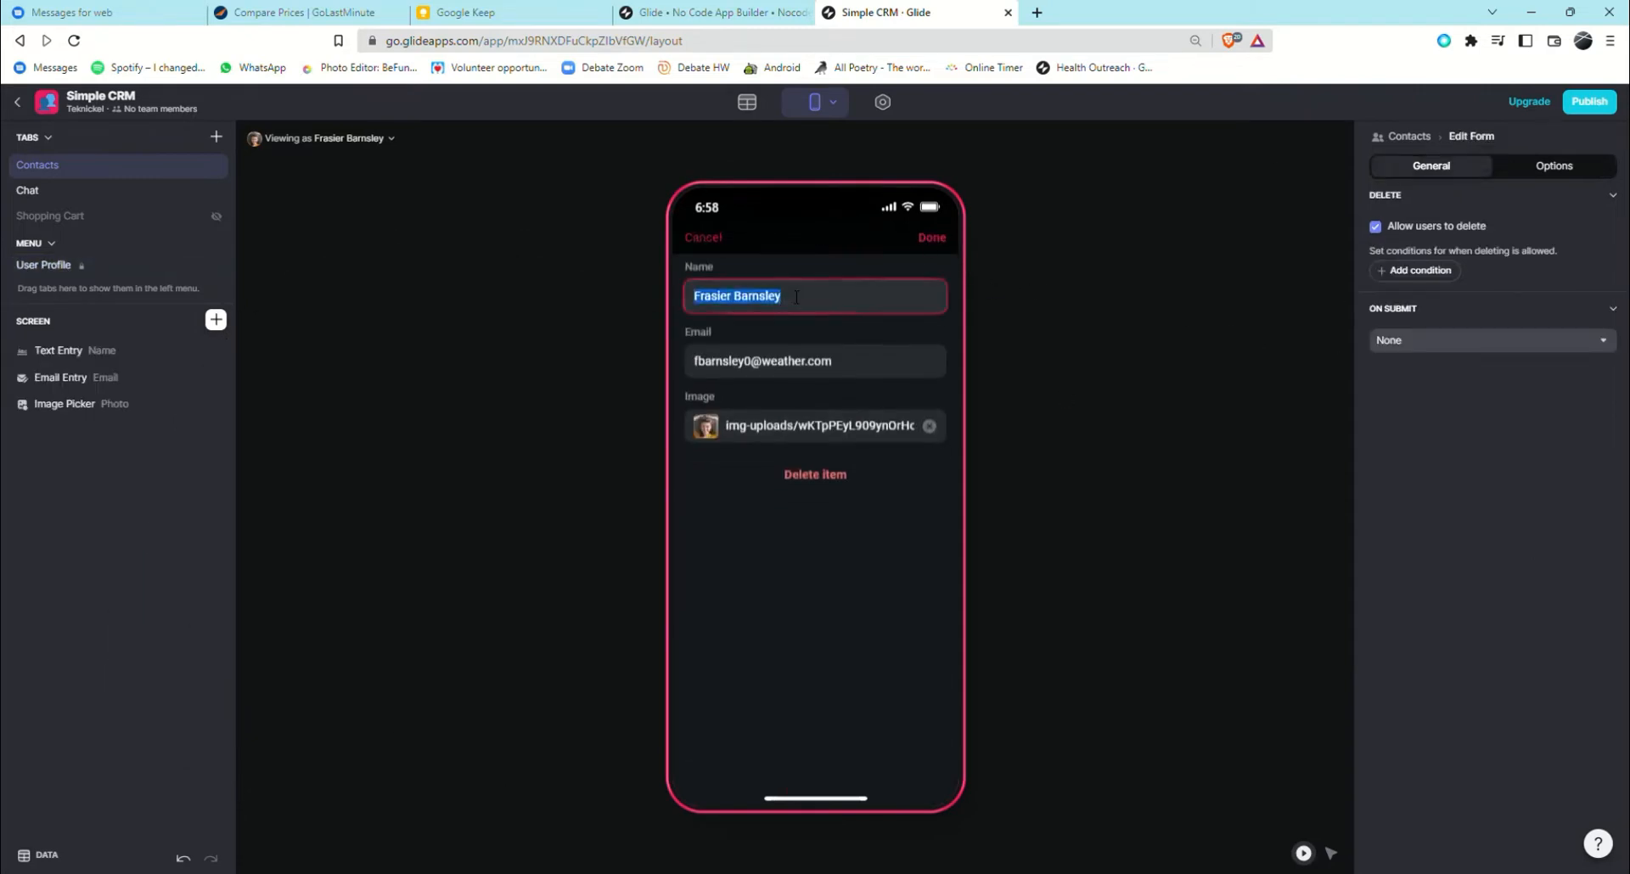
click(847, 375)
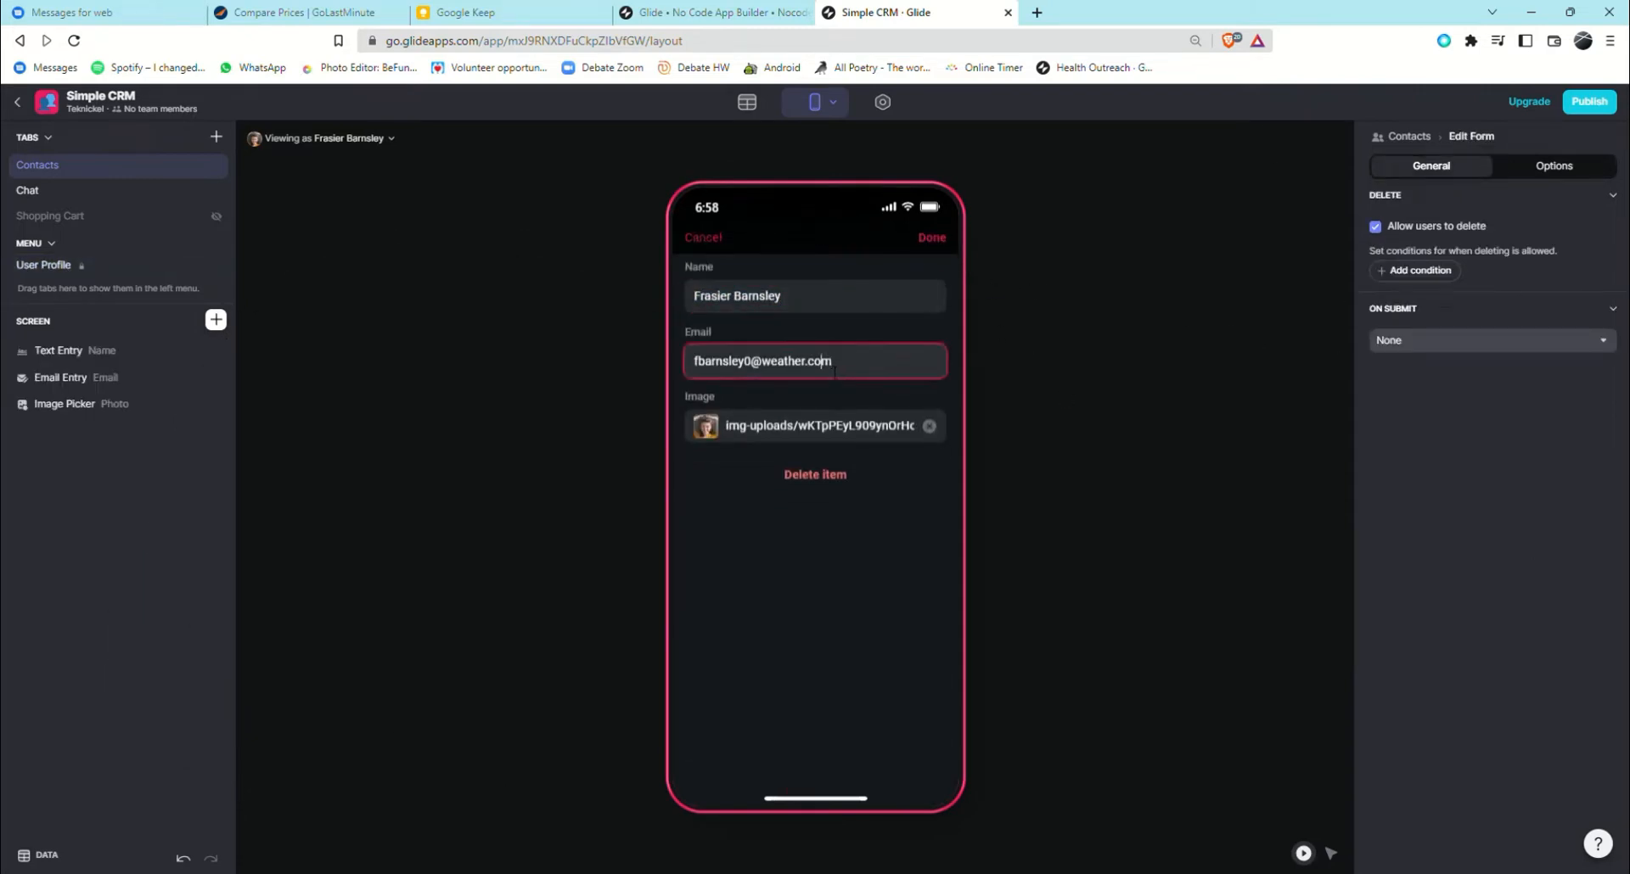
triple_click(850, 356)
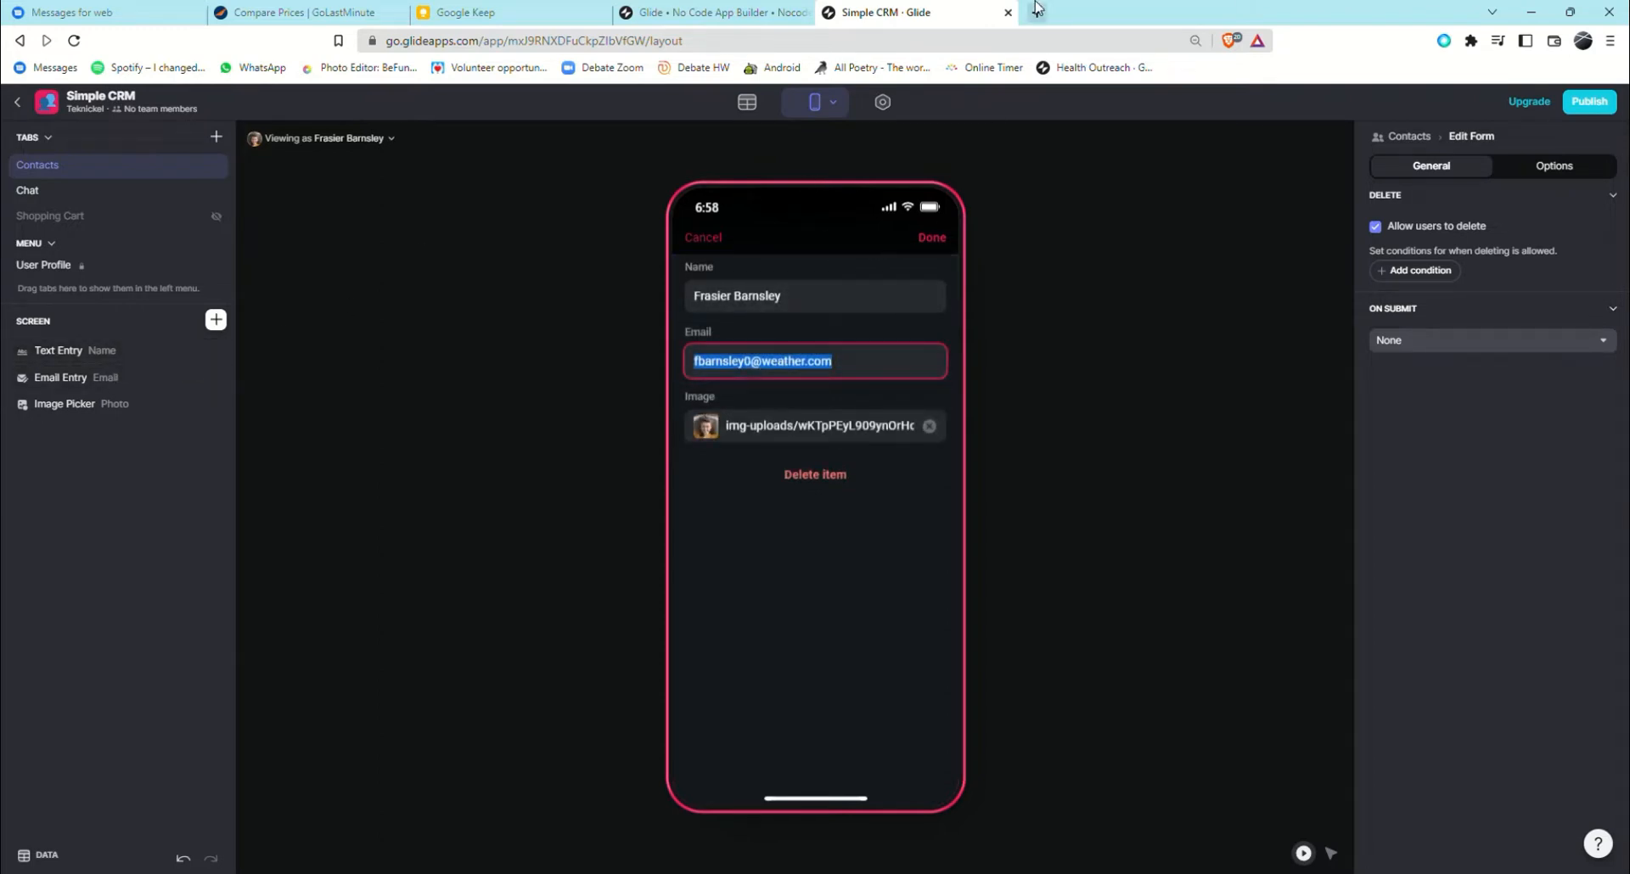
click(121, 353)
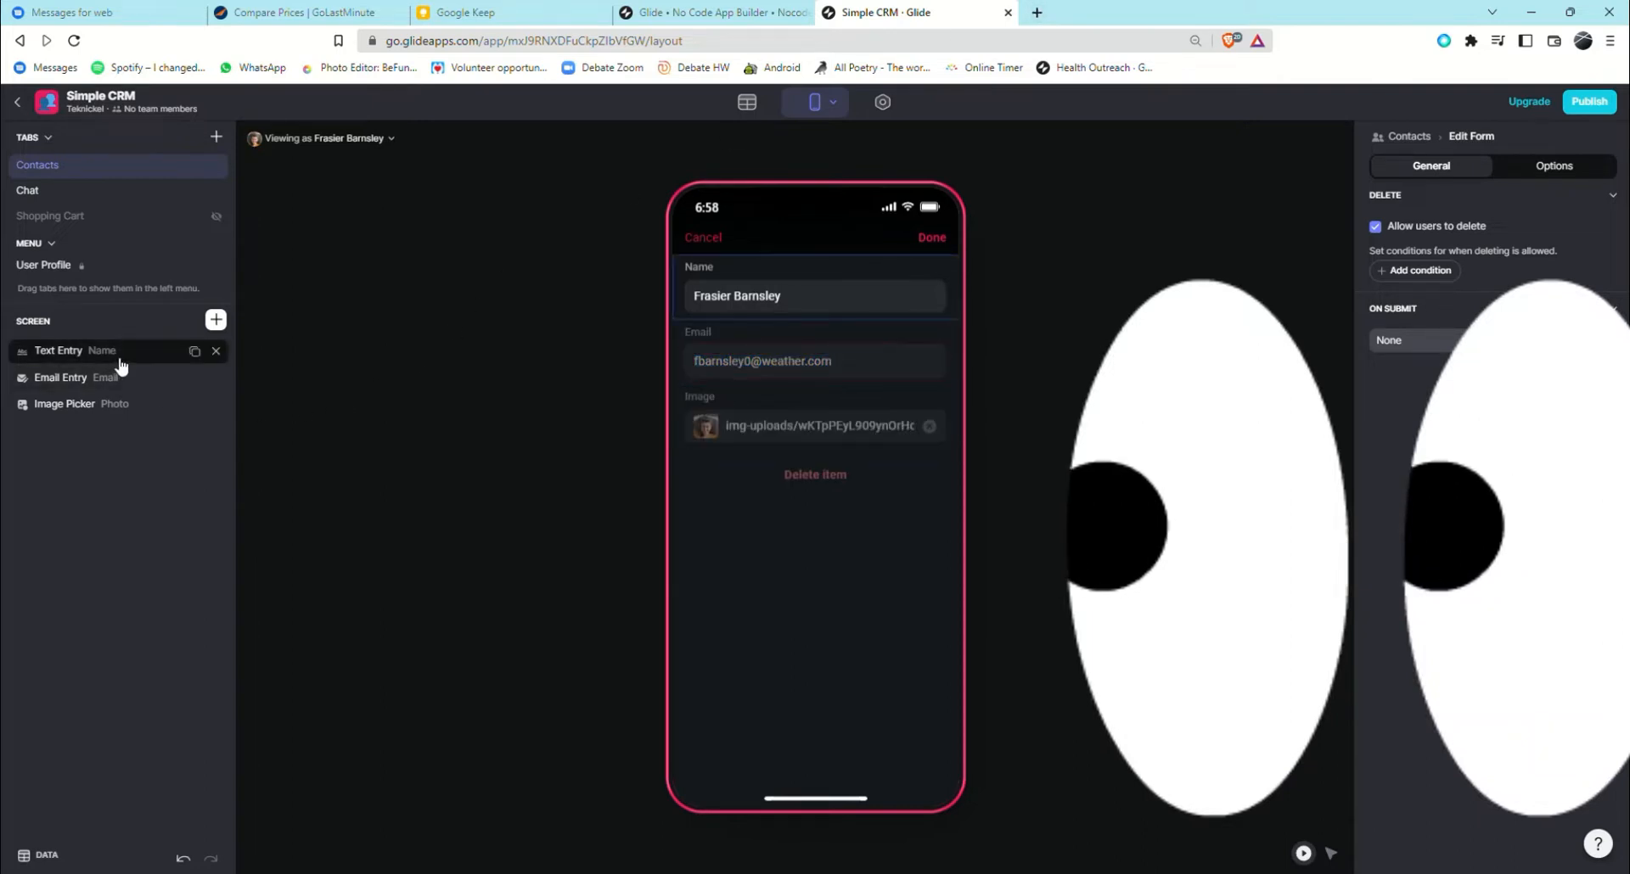
click(120, 377)
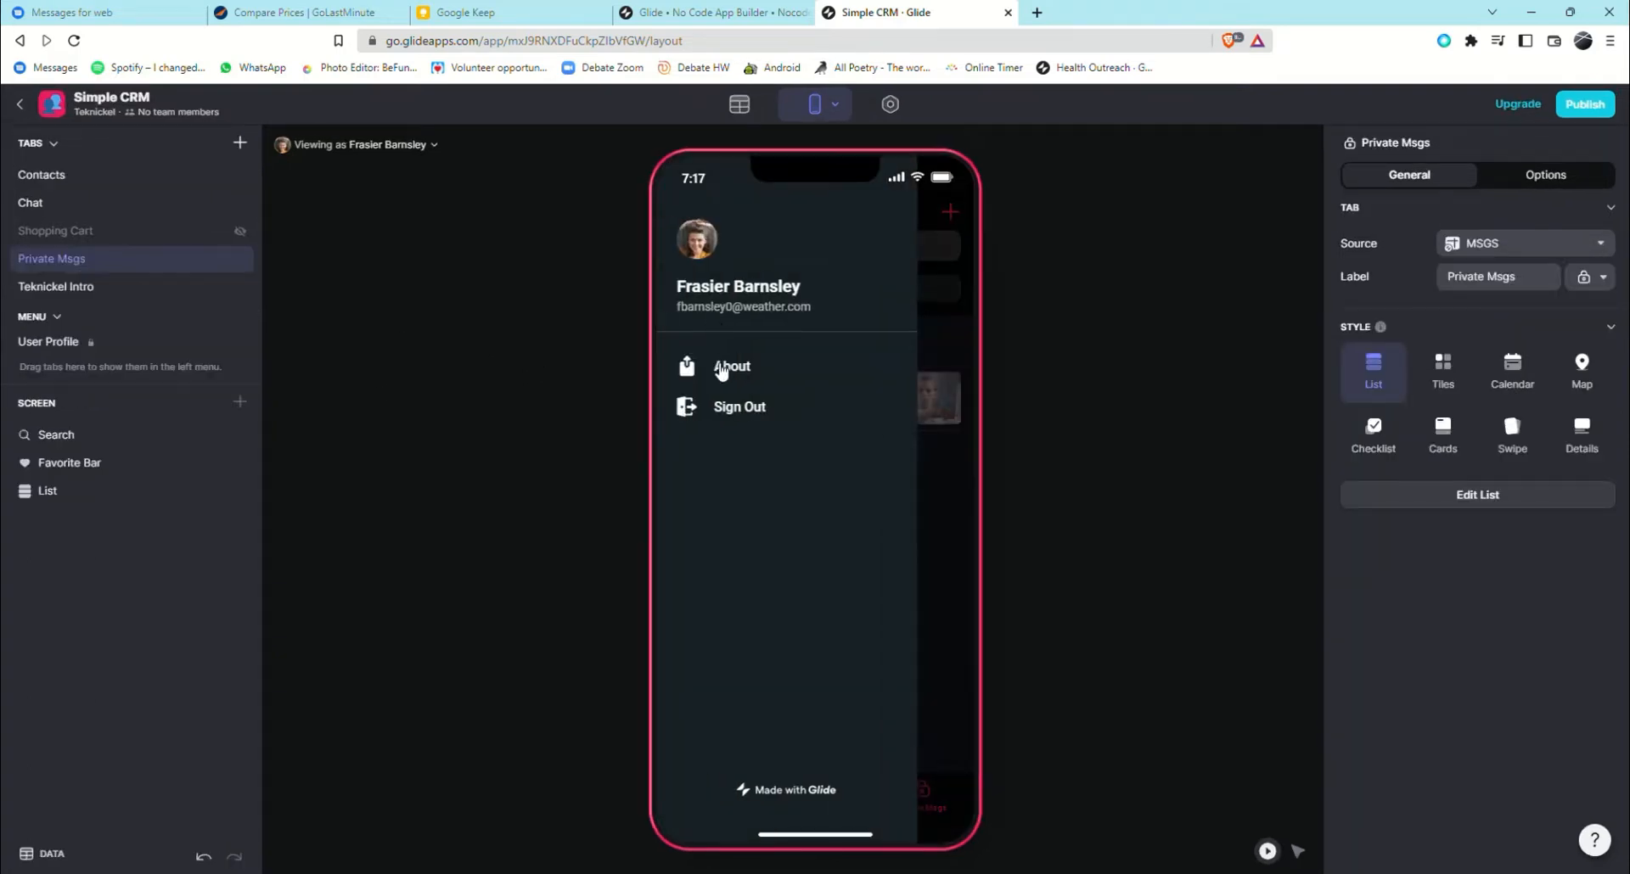
View the app's About page and its QR code.
click(724, 370)
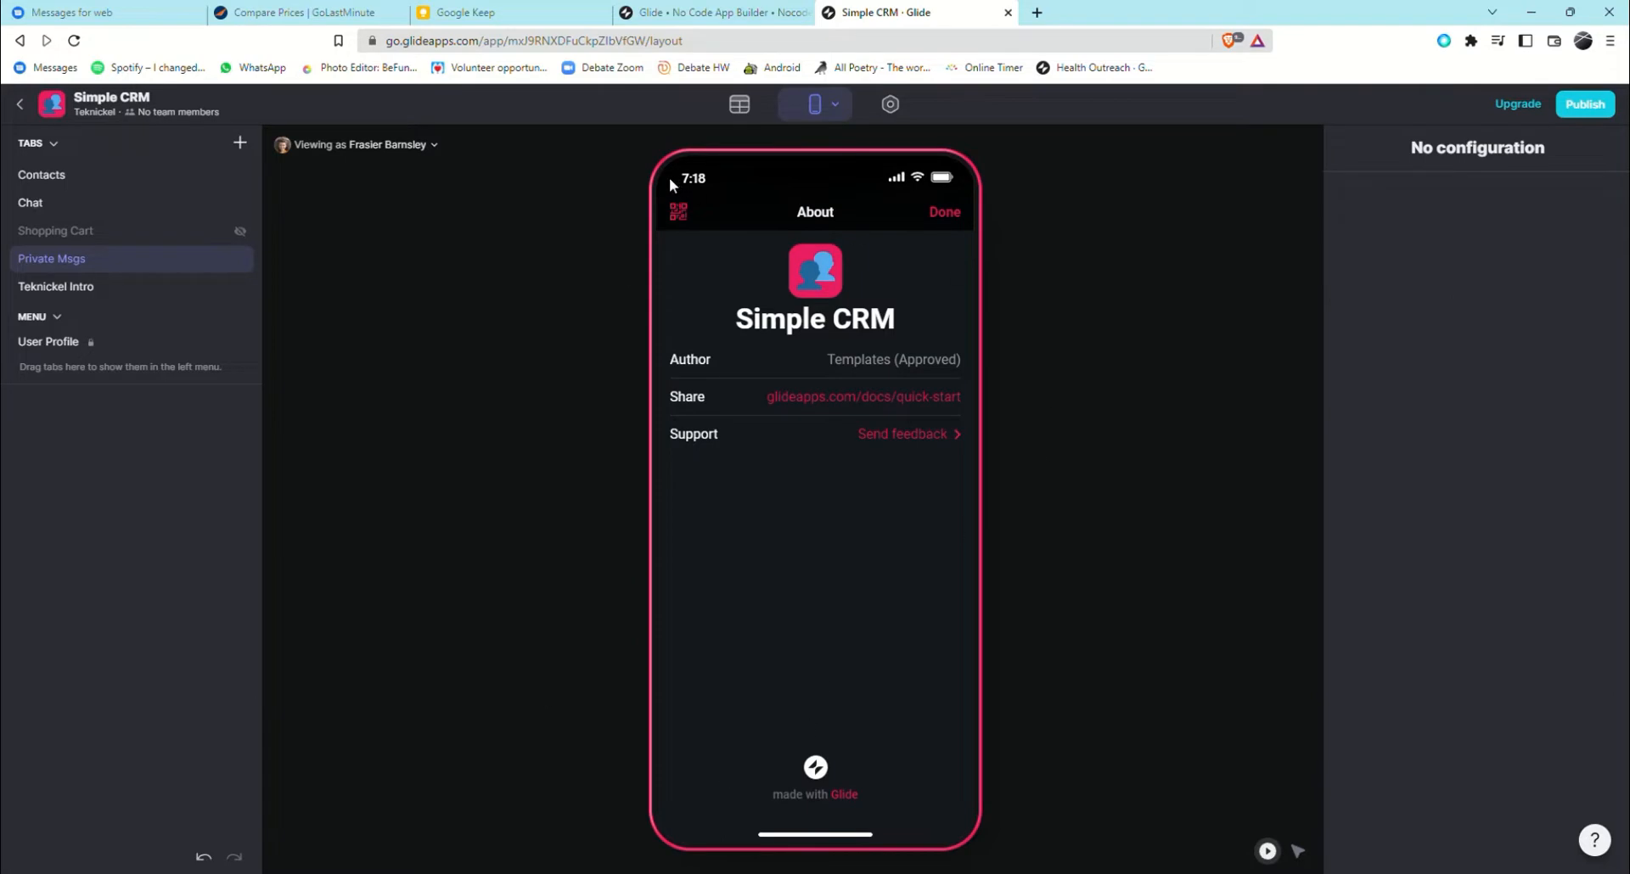
click(678, 211)
click(932, 504)
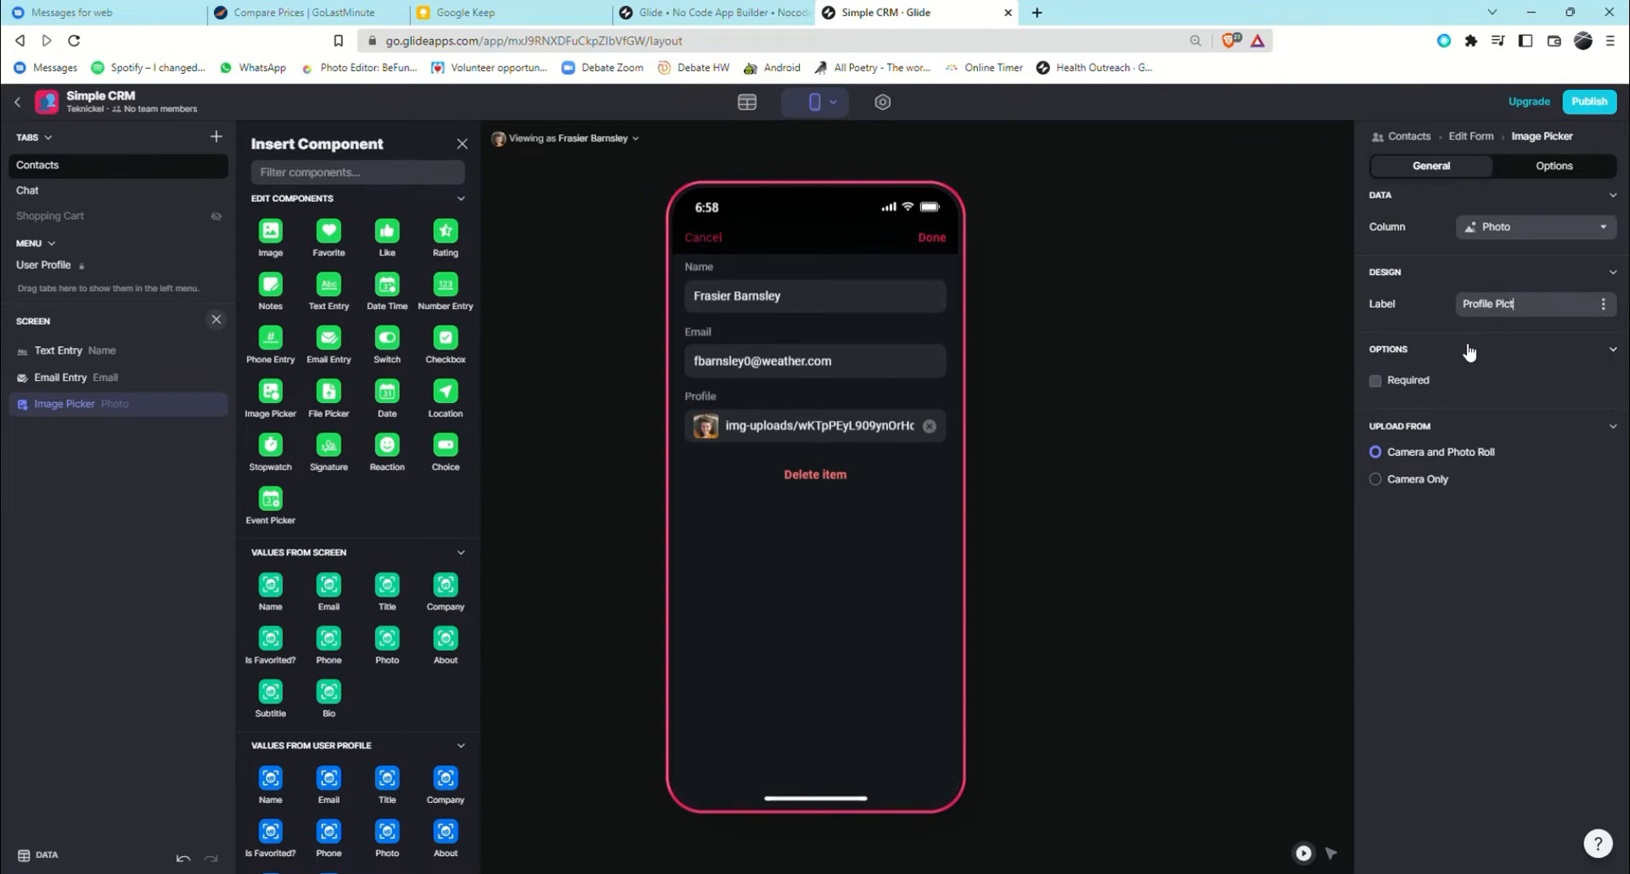
Label the edit form's image picker Profile Picture and make it required.
text(ure)
click(1387, 384)
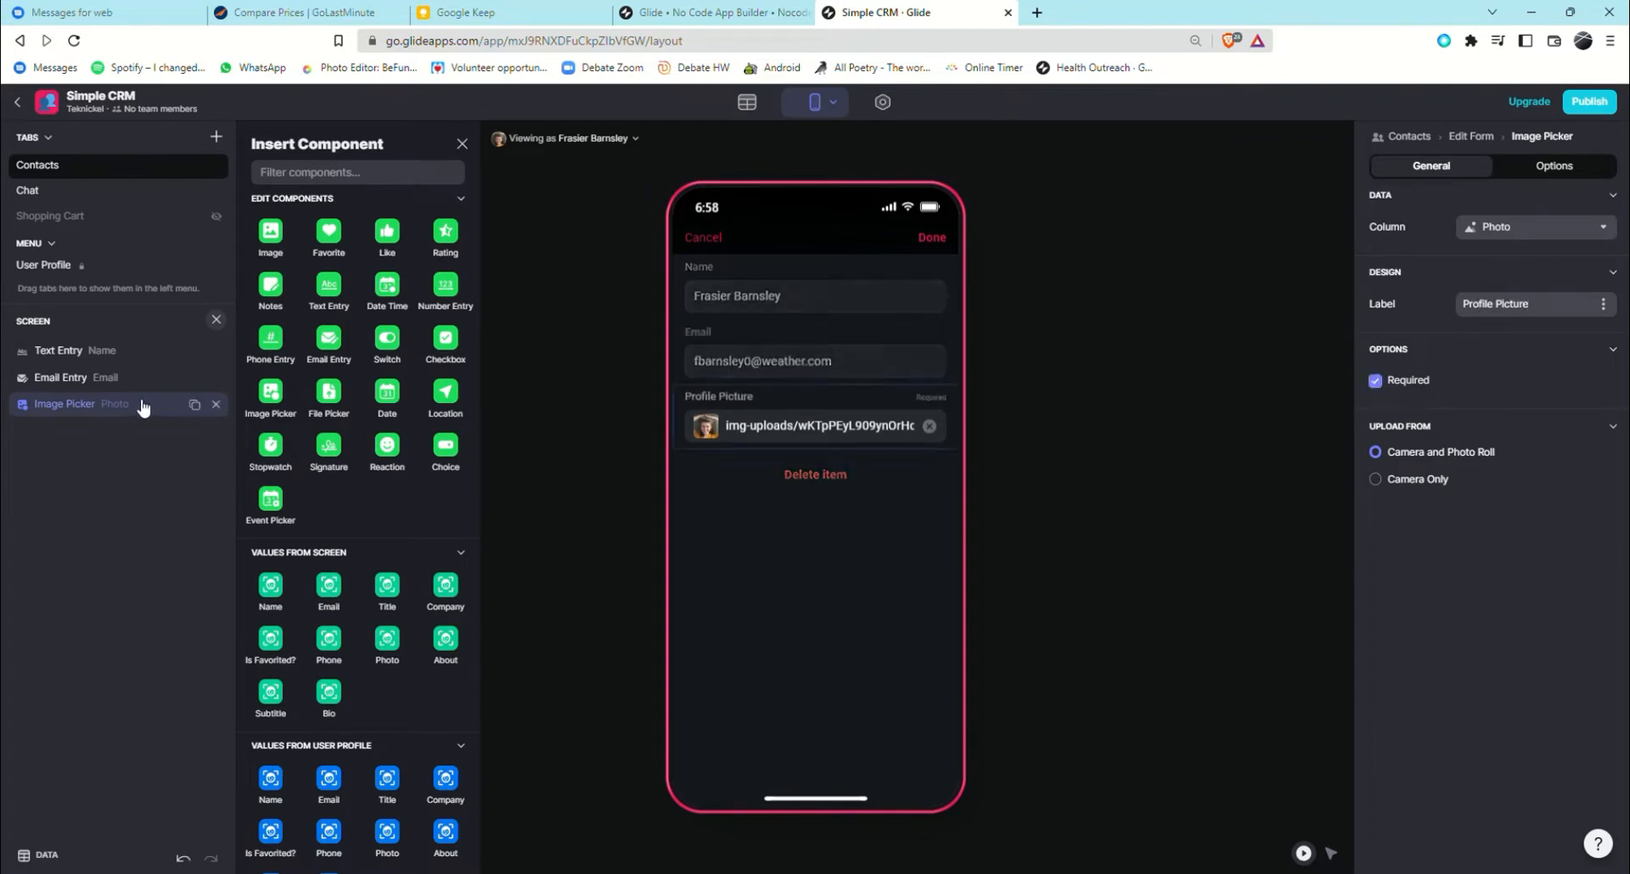
Add a phone entry for Phone and text entries for Title, Company, About and Bio to the profile edit form.
click(328, 290)
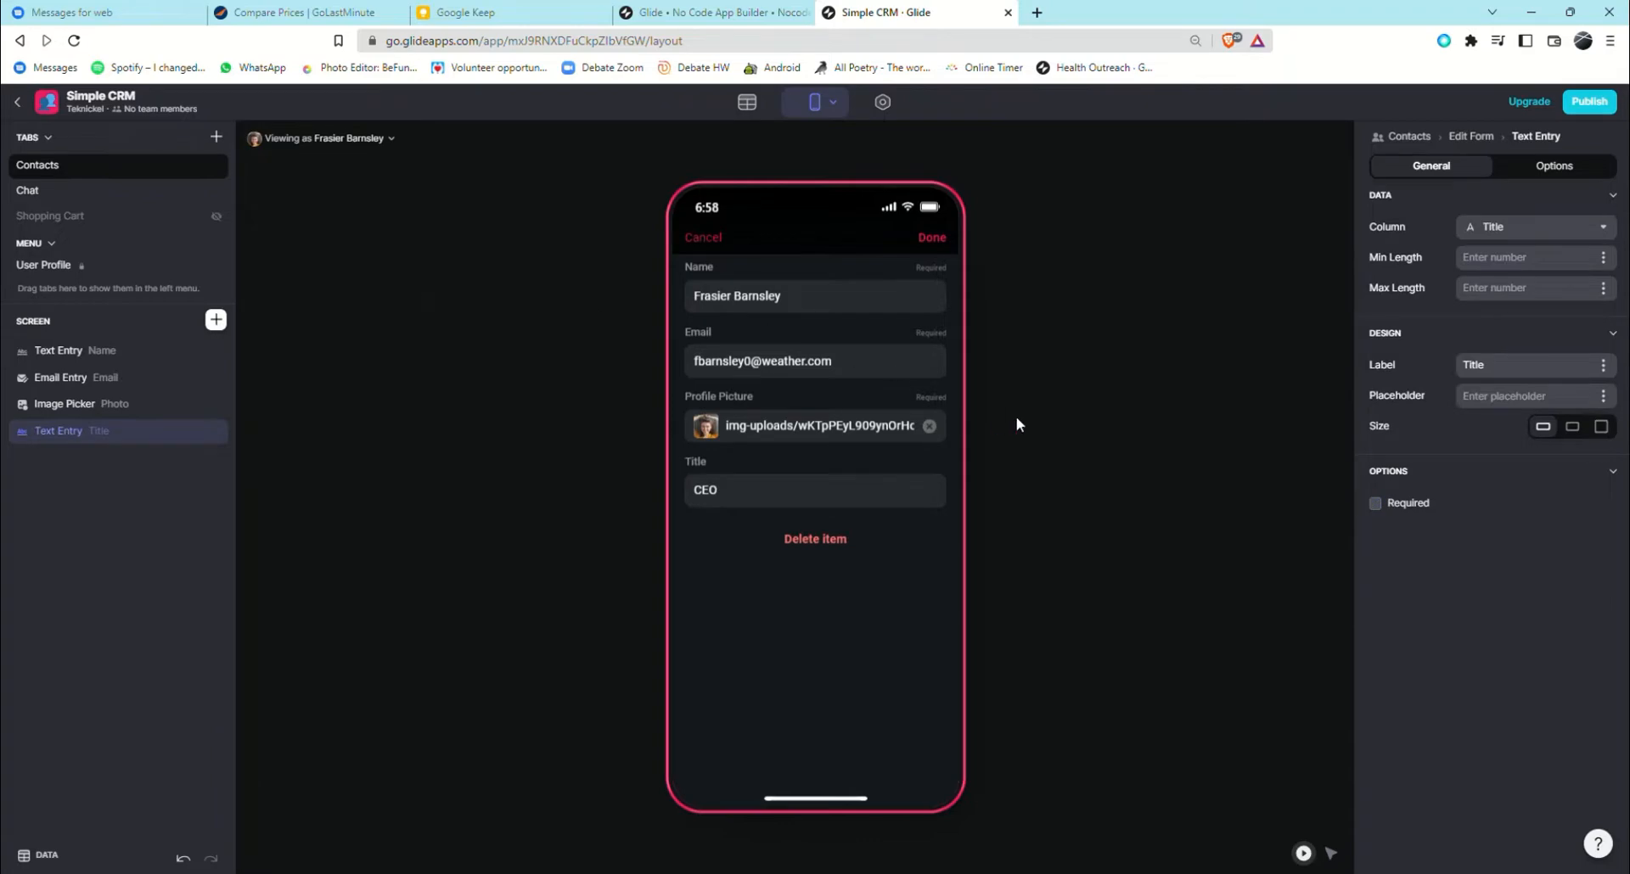
click(215, 319)
click(267, 358)
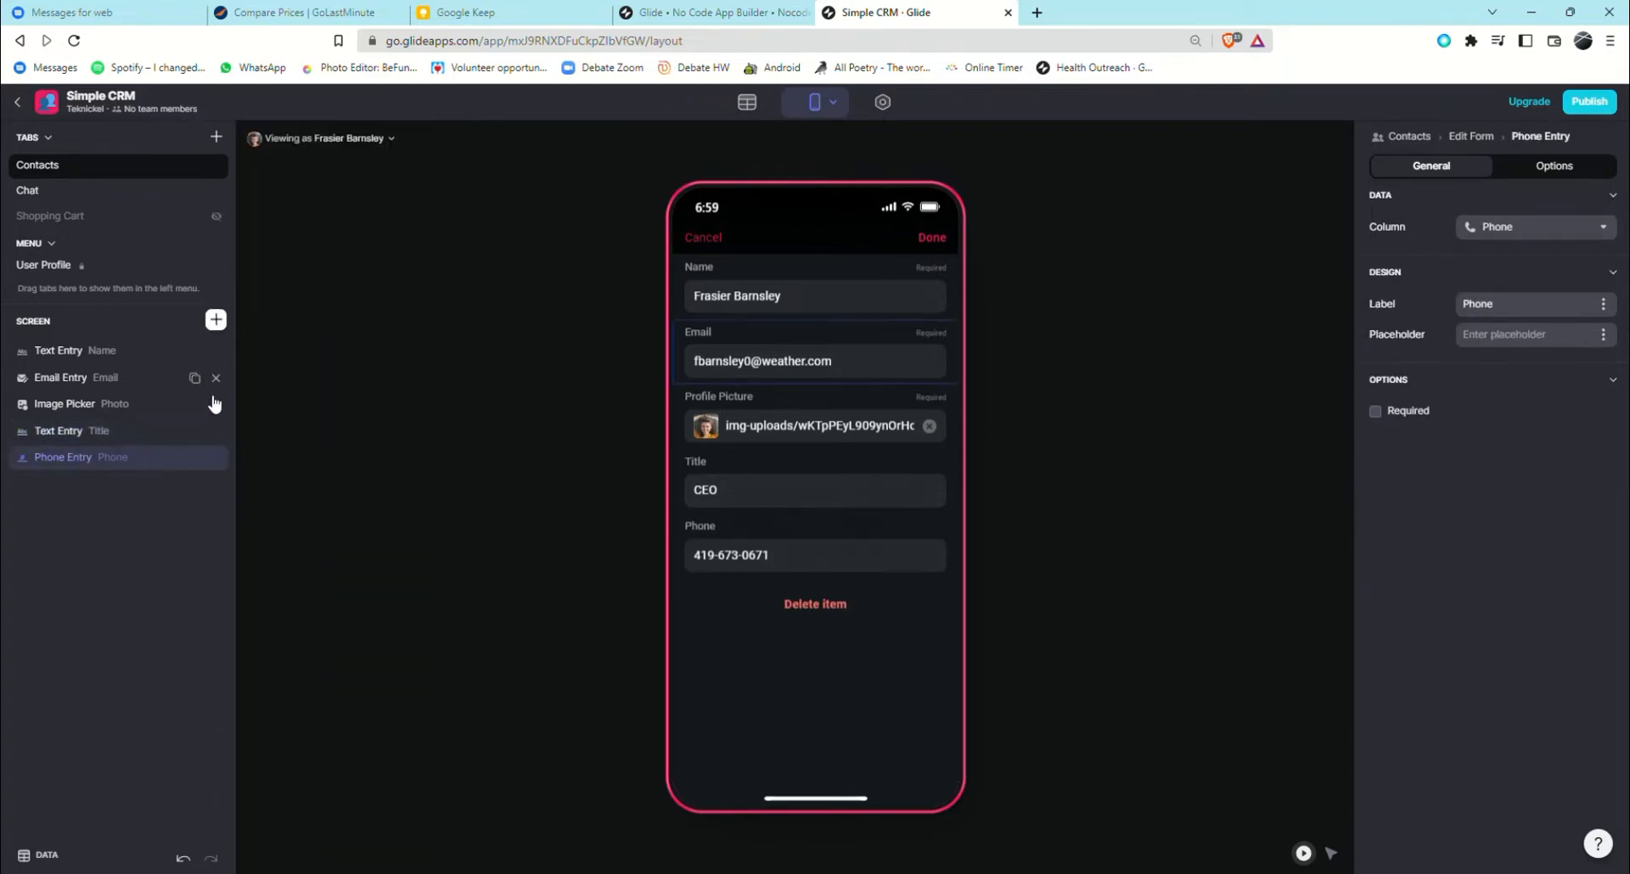
click(343, 343)
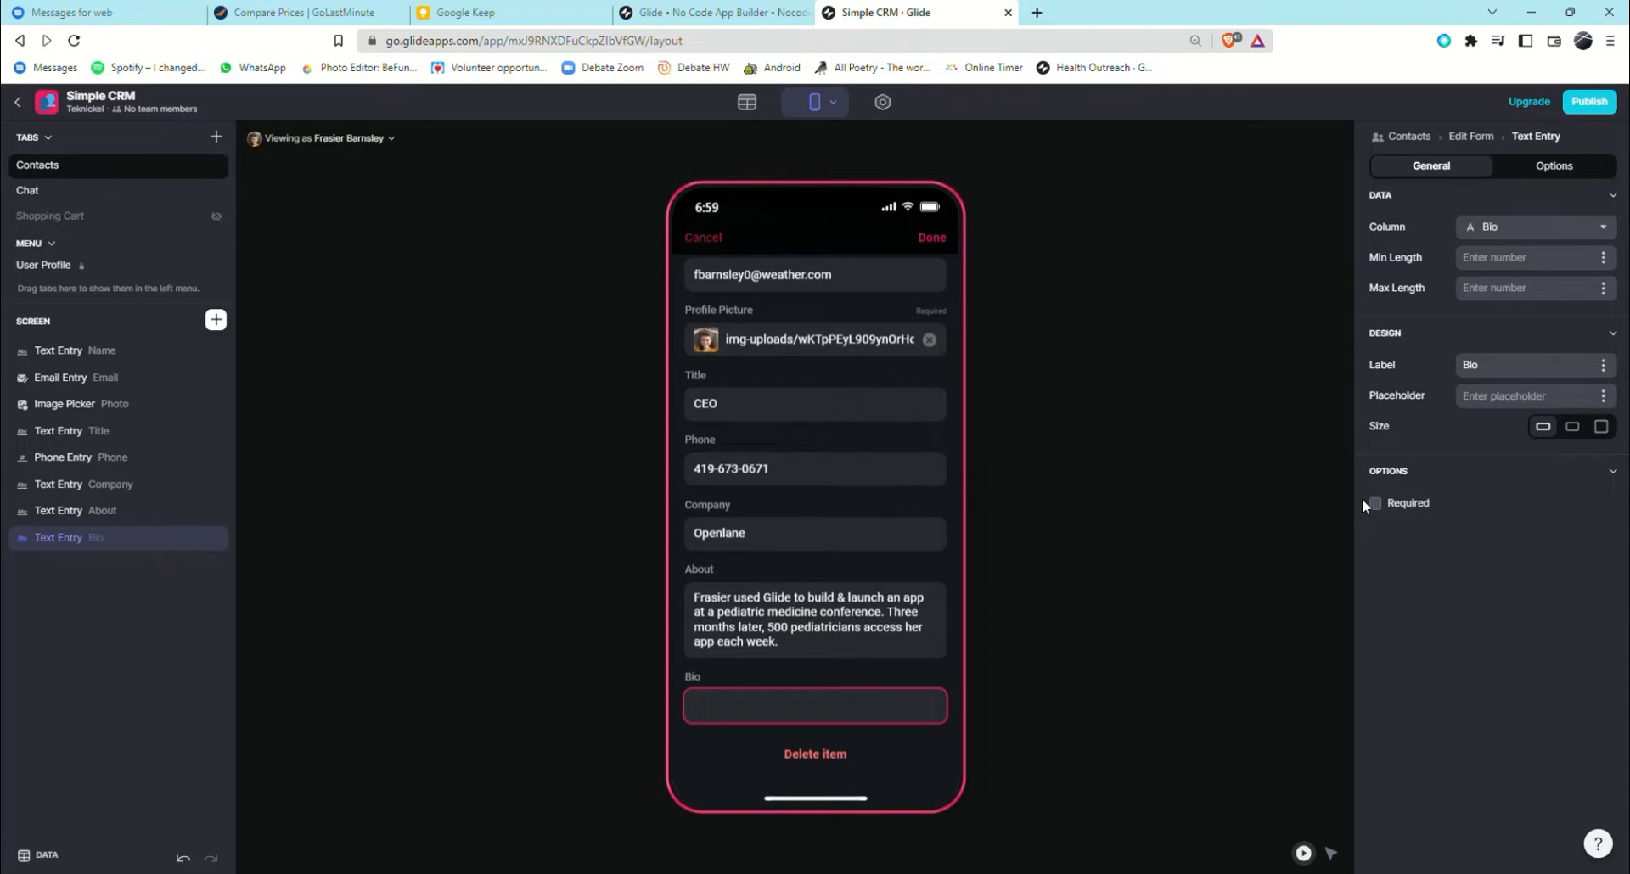
Make the Bio, About, Phone and Company entries required, and leave the profile edit form.
click(1374, 502)
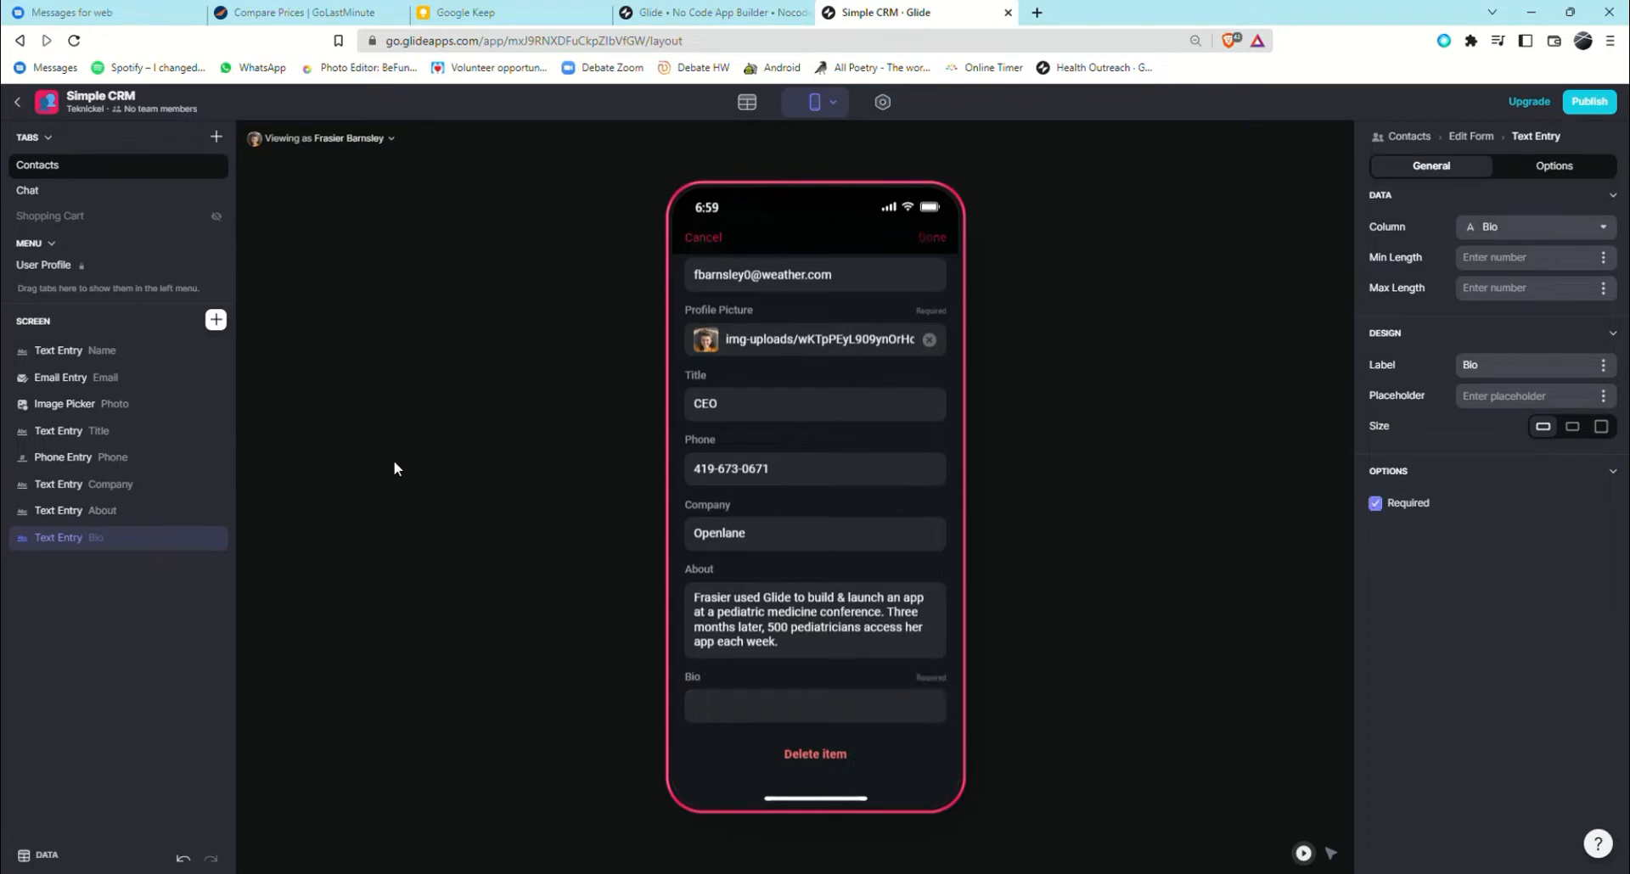
click(204, 510)
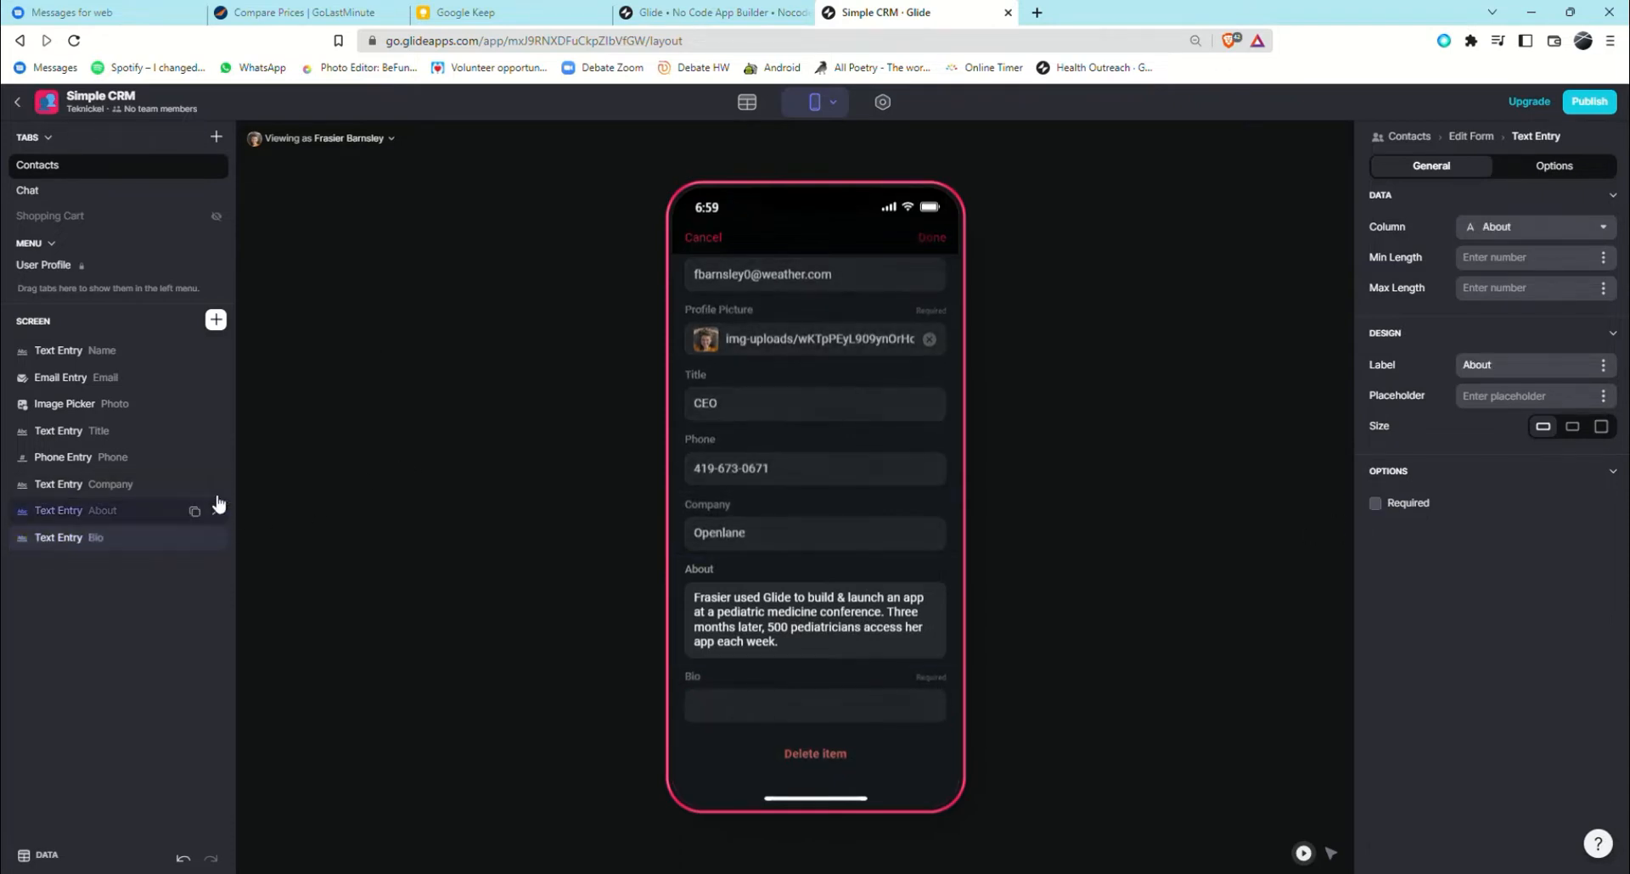
click(1374, 500)
click(135, 458)
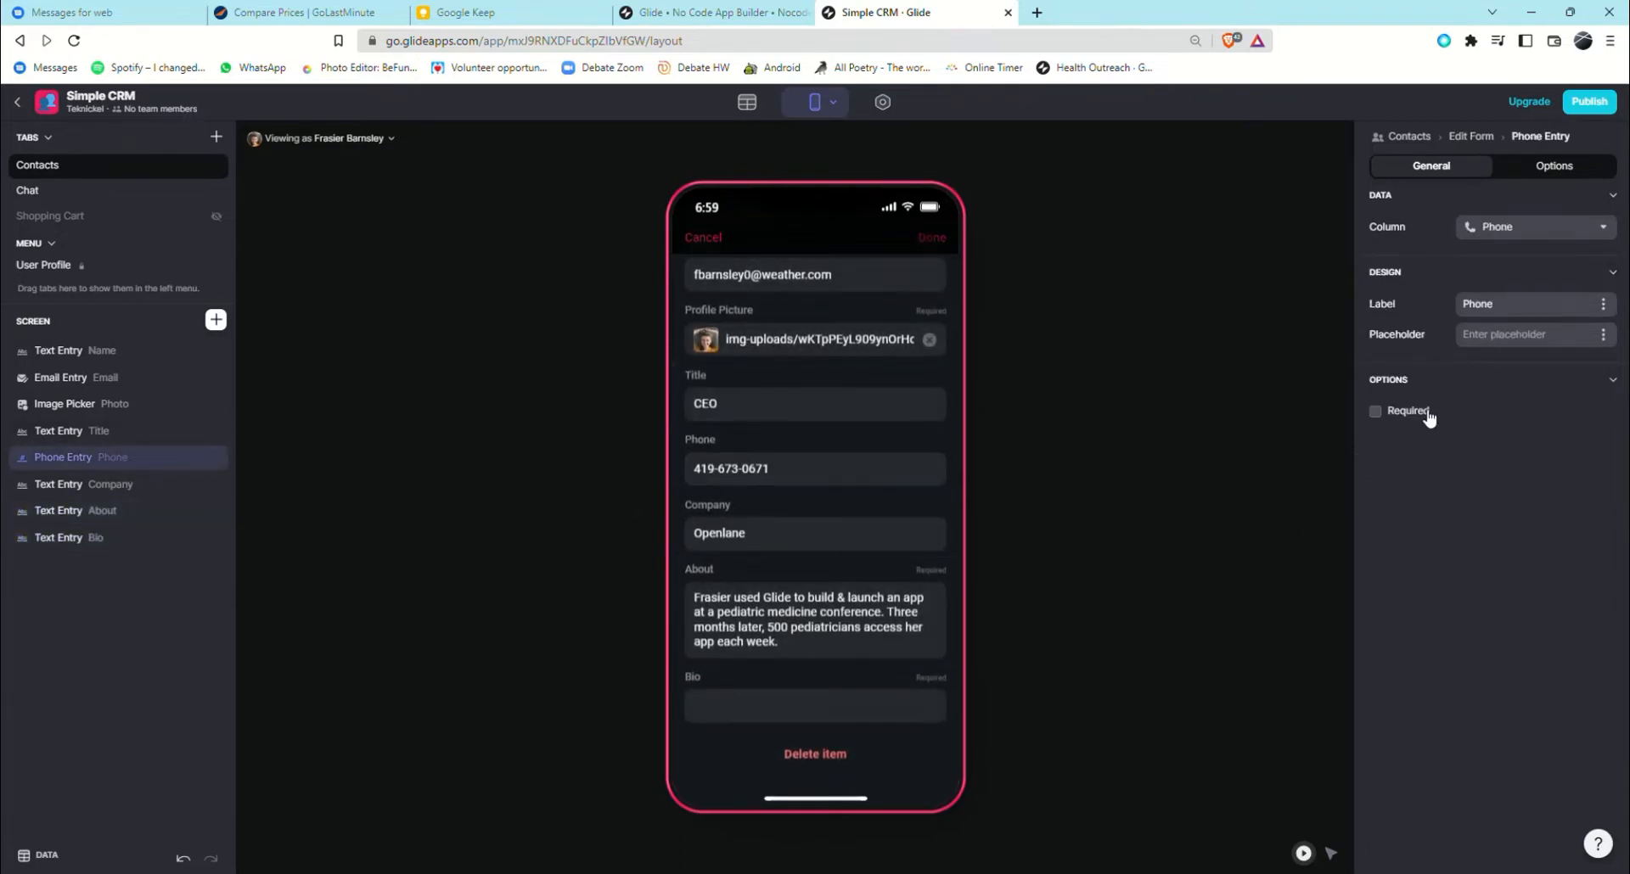
click(1376, 413)
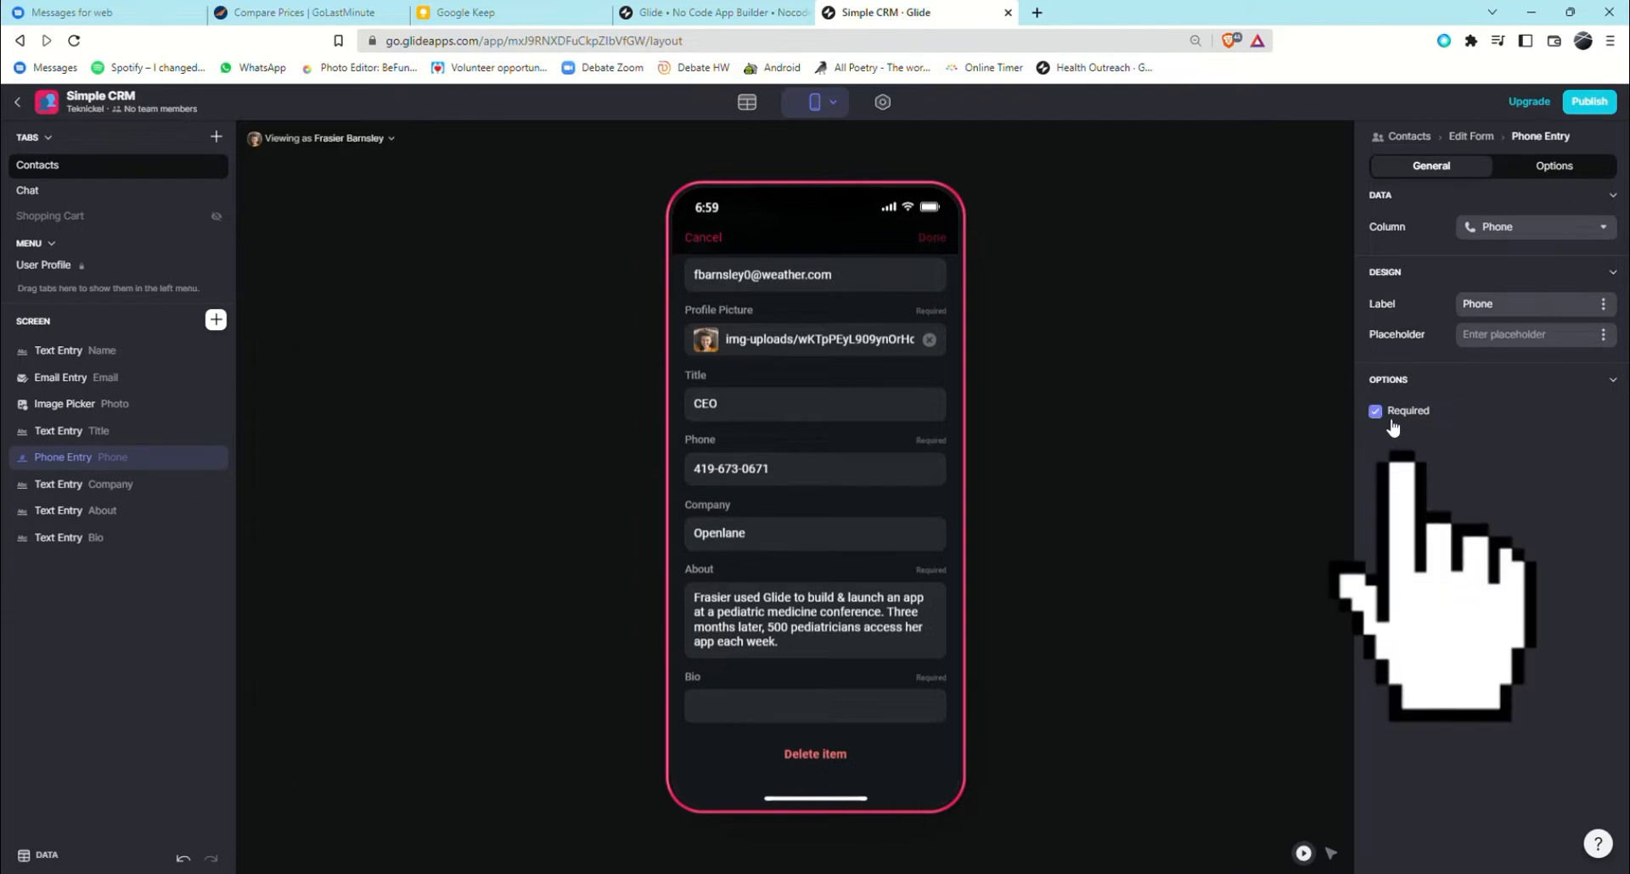
click(157, 484)
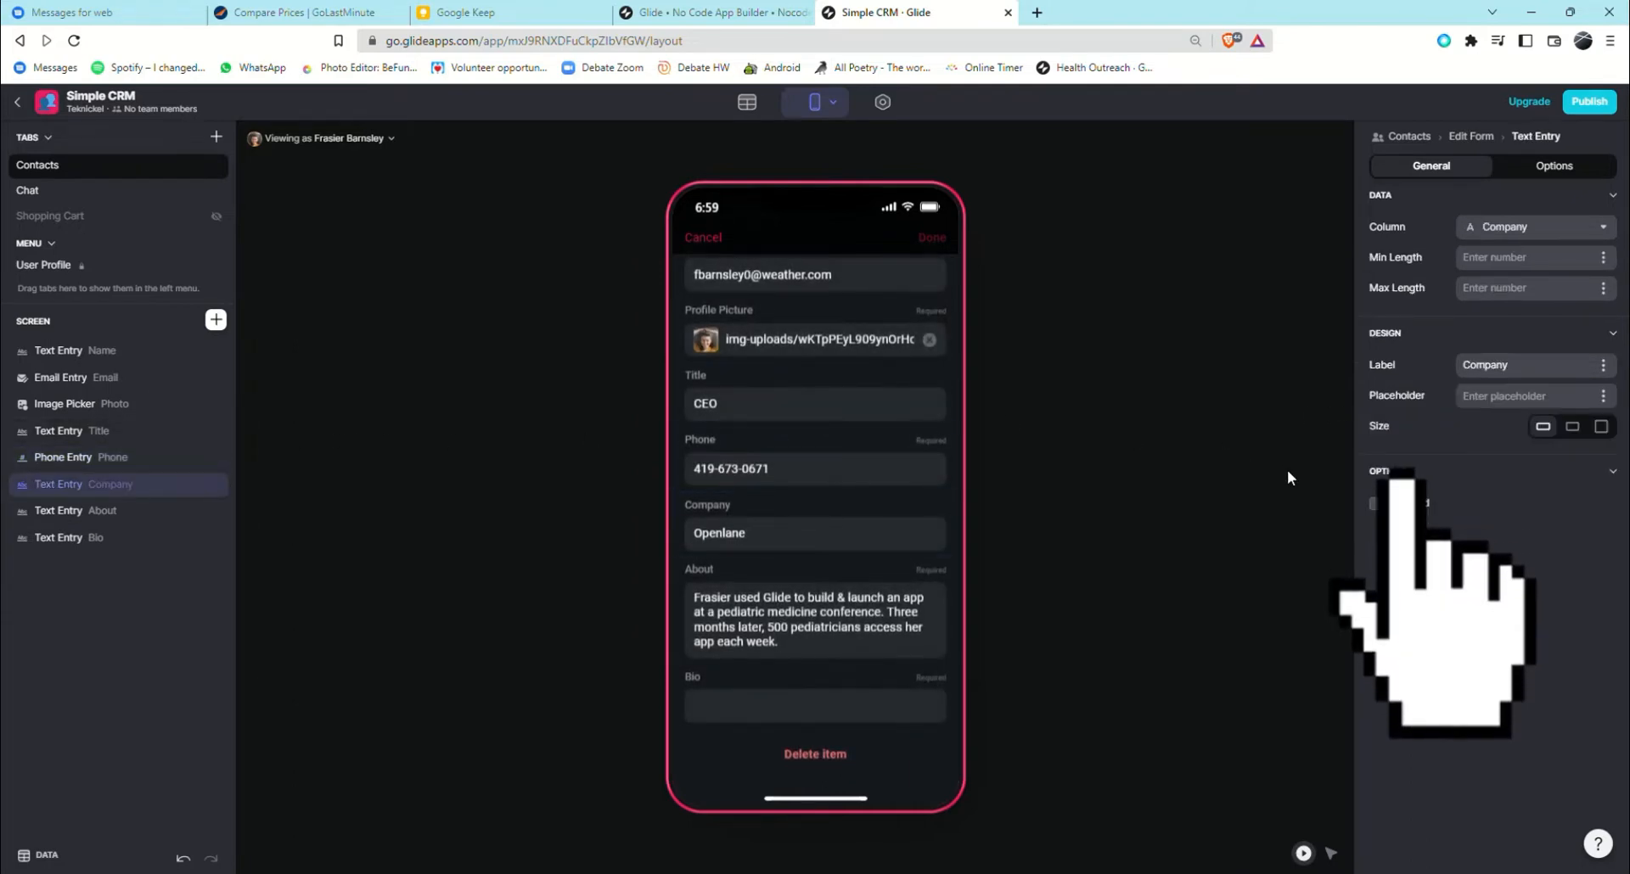
click(1375, 503)
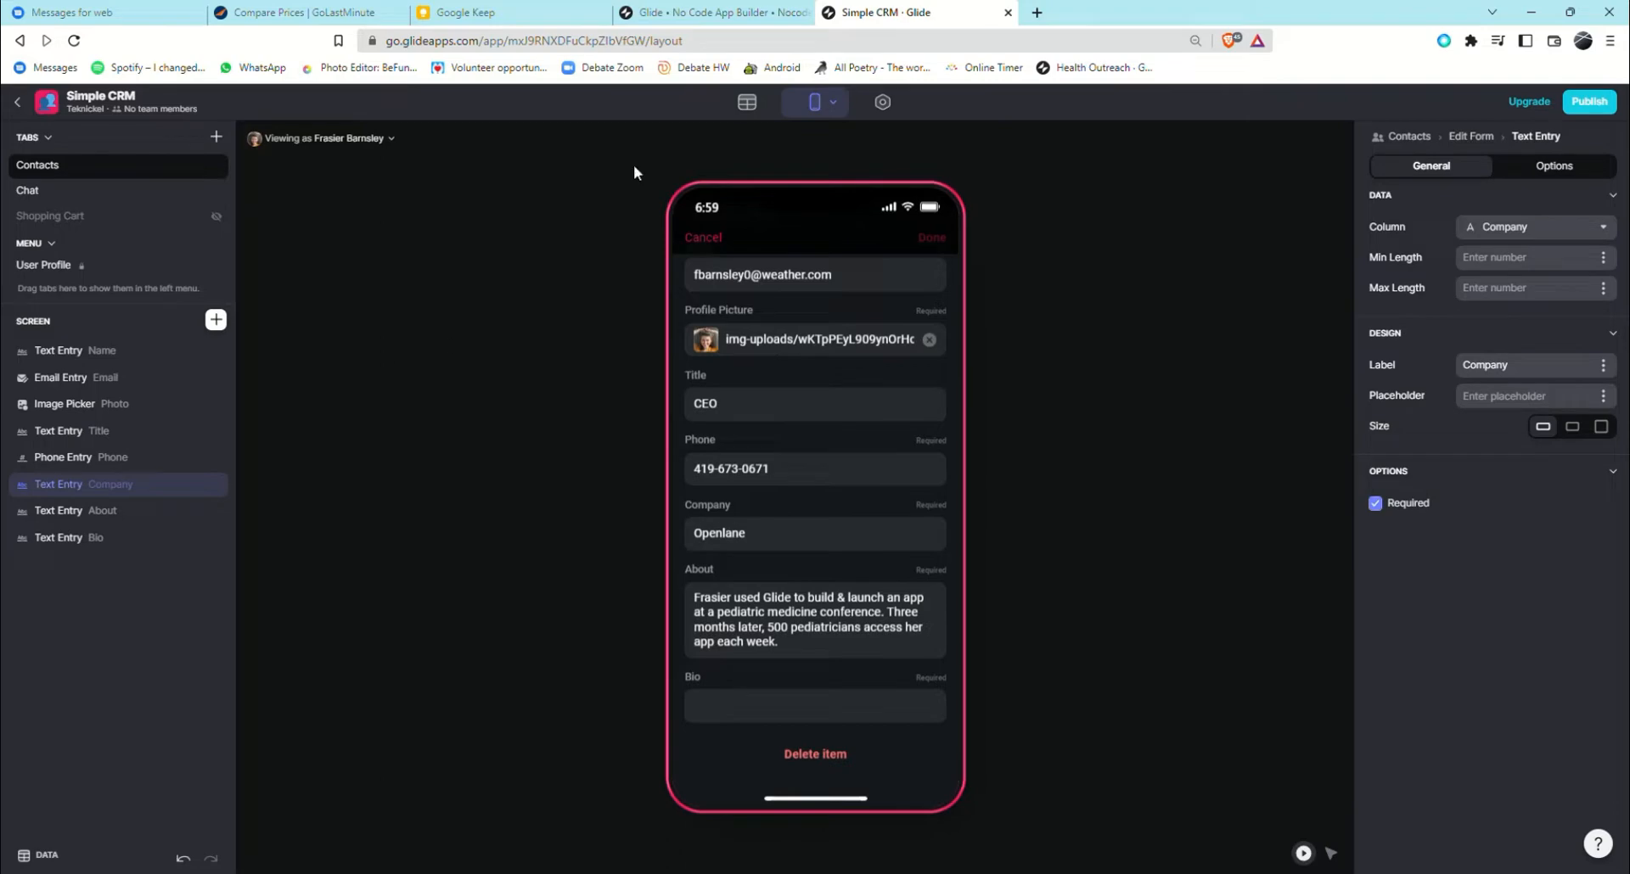
click(704, 238)
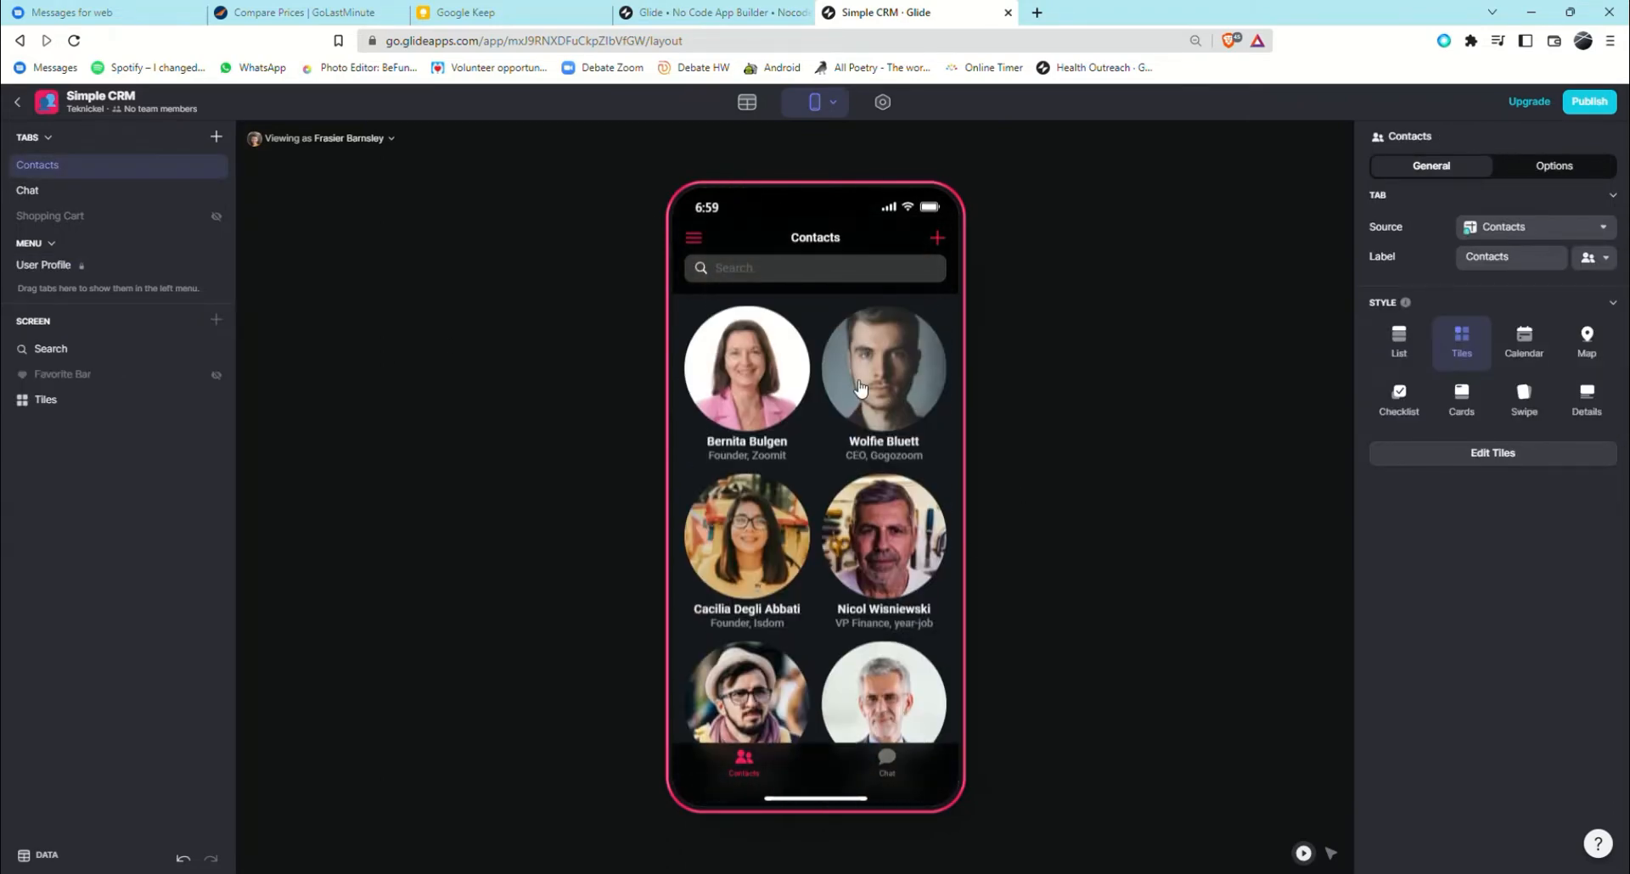
Show the Contacts tab only when the user profile's Name, Email, Title, Company, Phone, Photo, About, Subtitle and Bio are all not empty.
click(1554, 166)
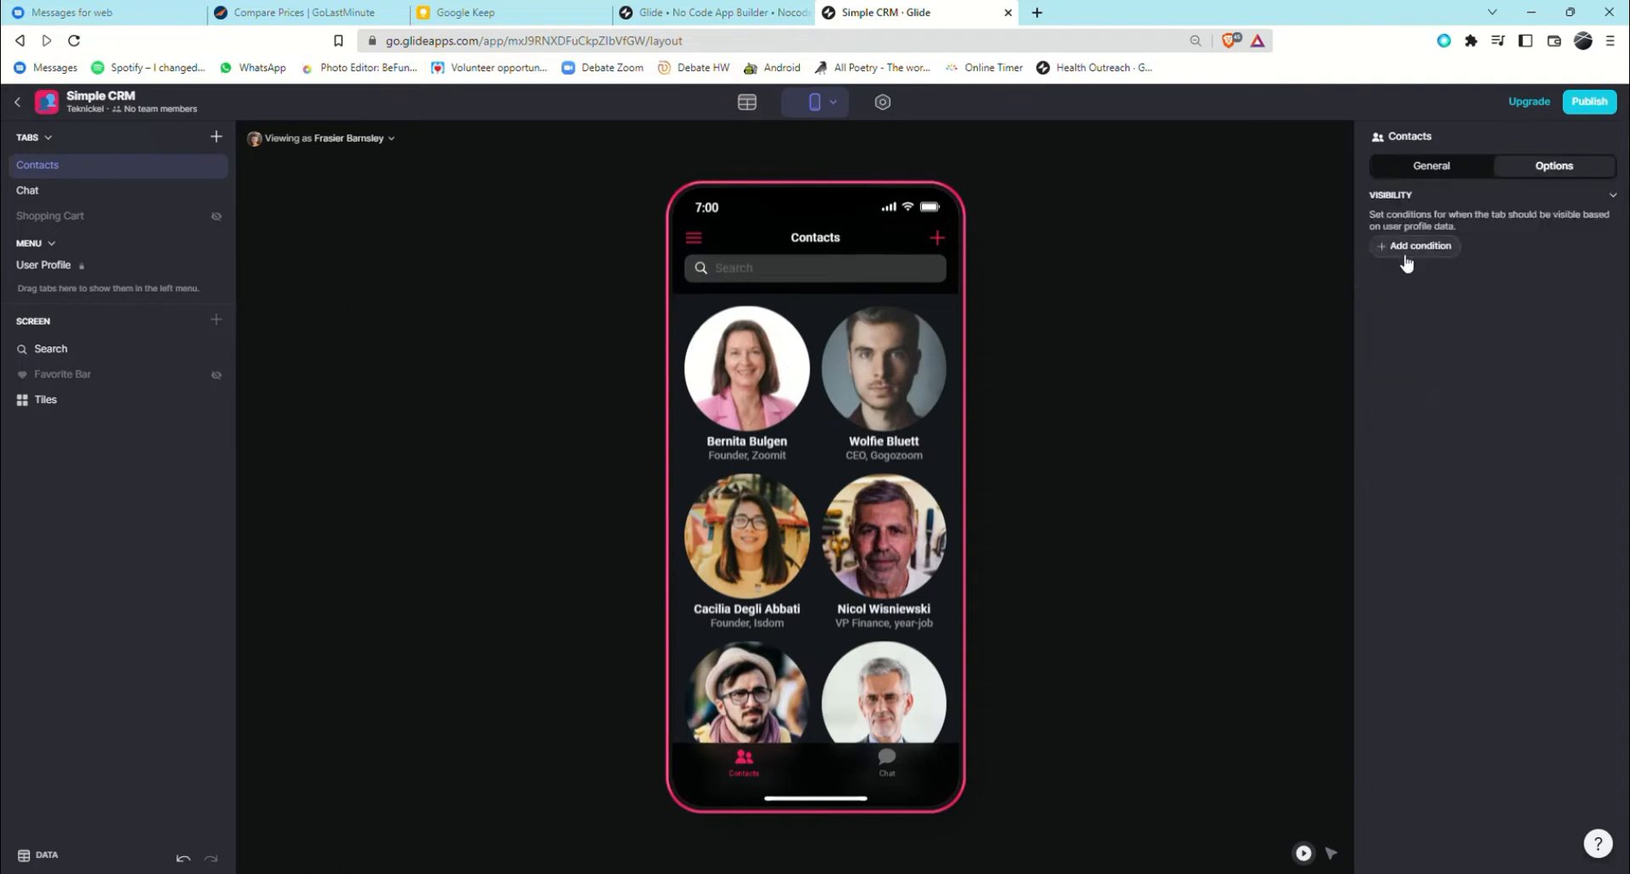
click(1406, 264)
click(1458, 219)
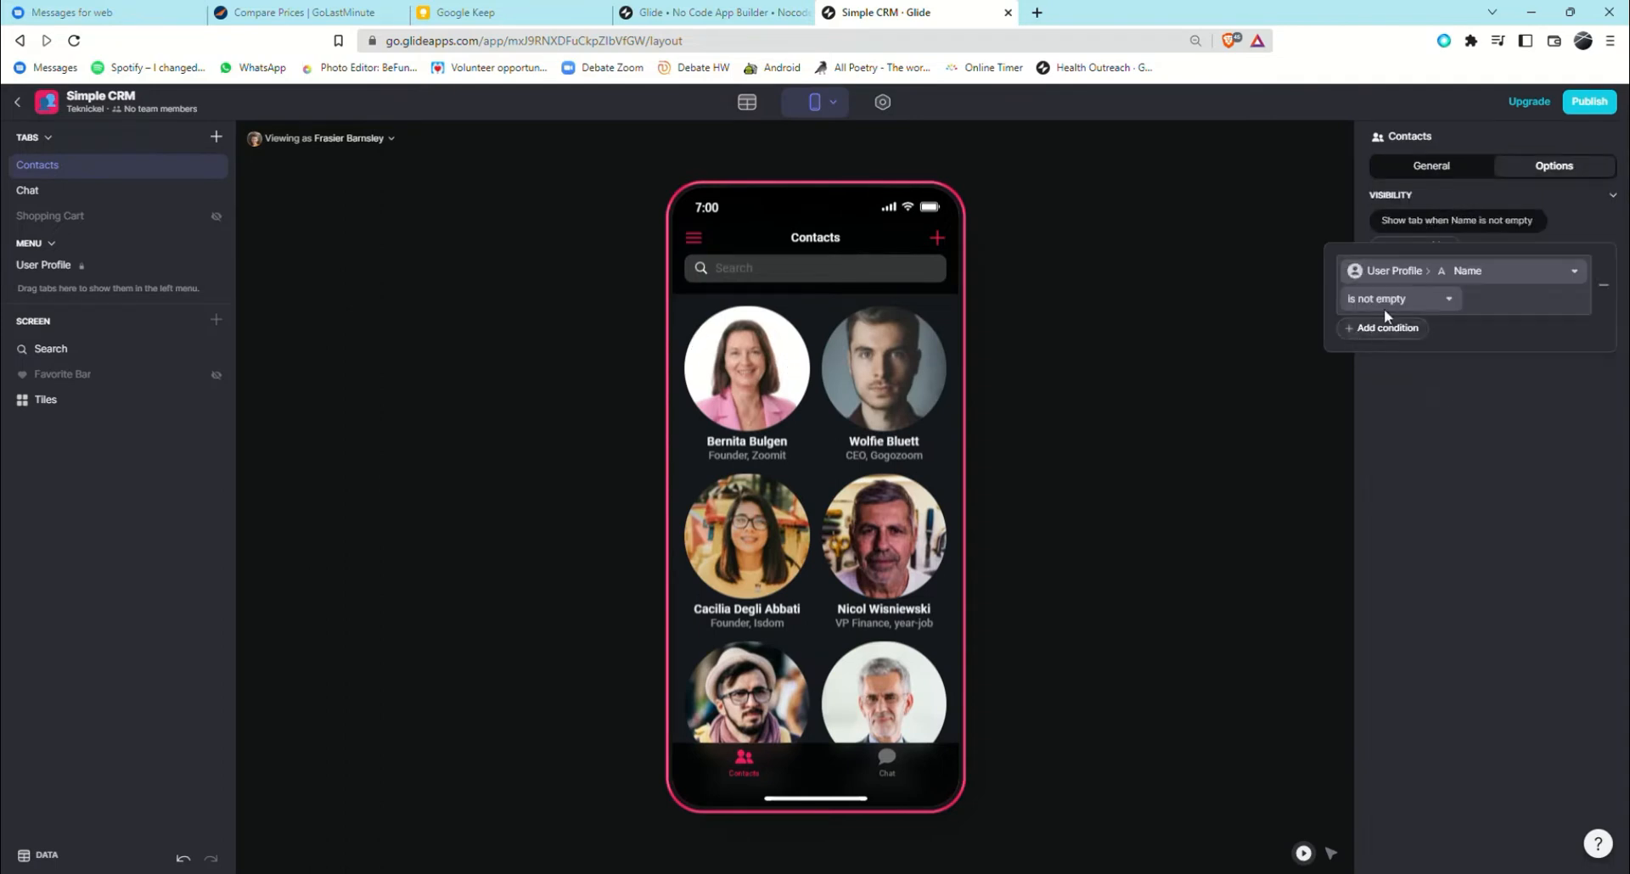
click(1388, 304)
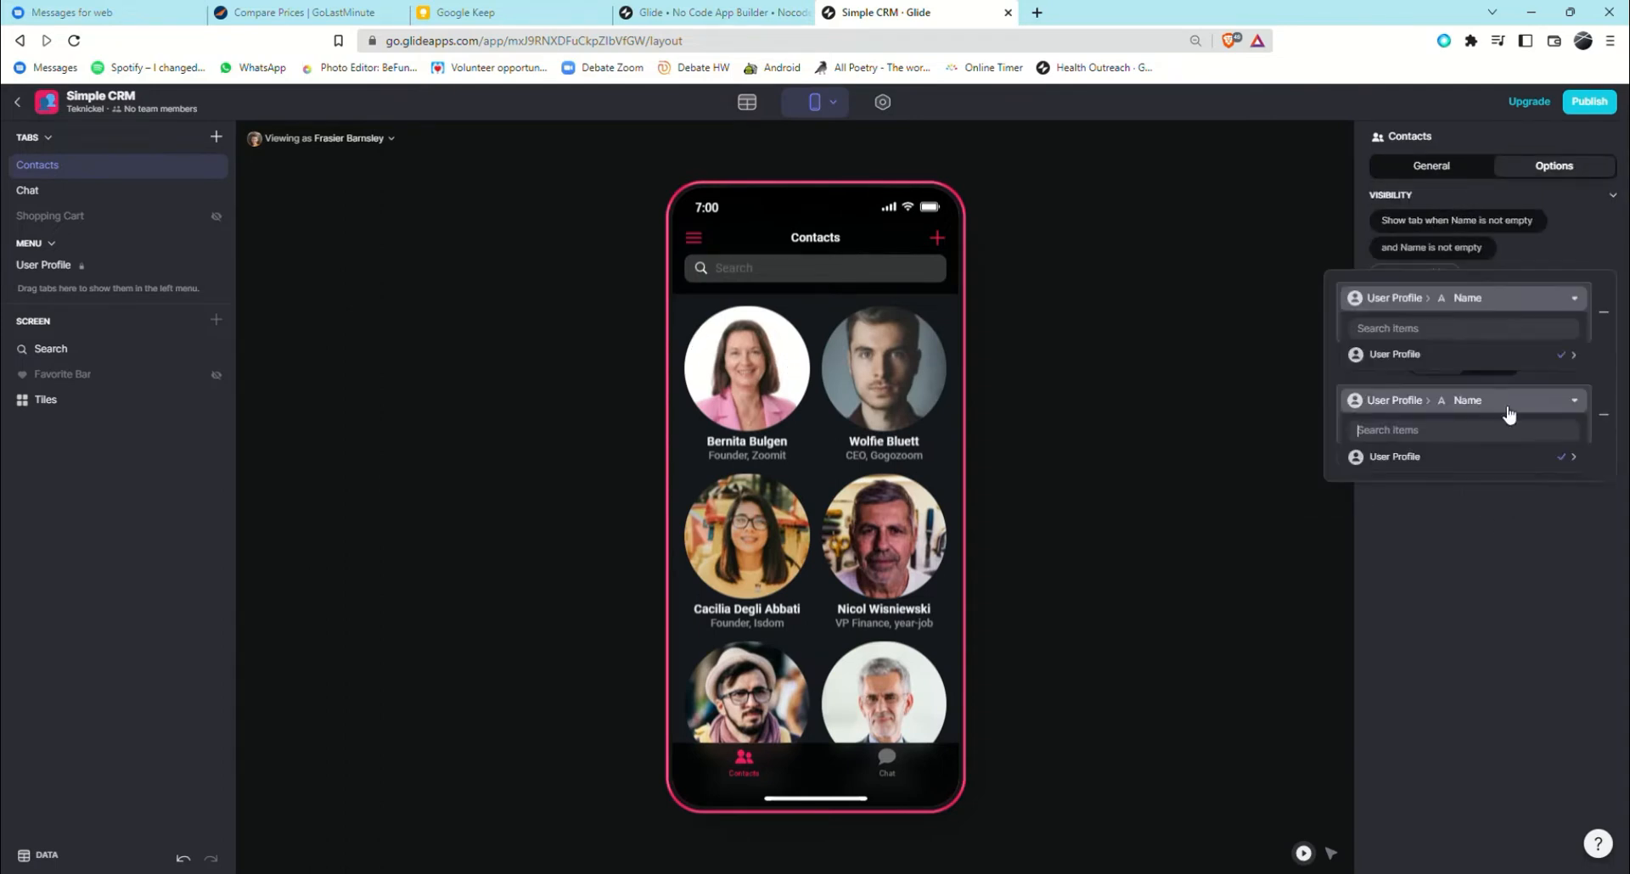
click(1466, 462)
click(1277, 476)
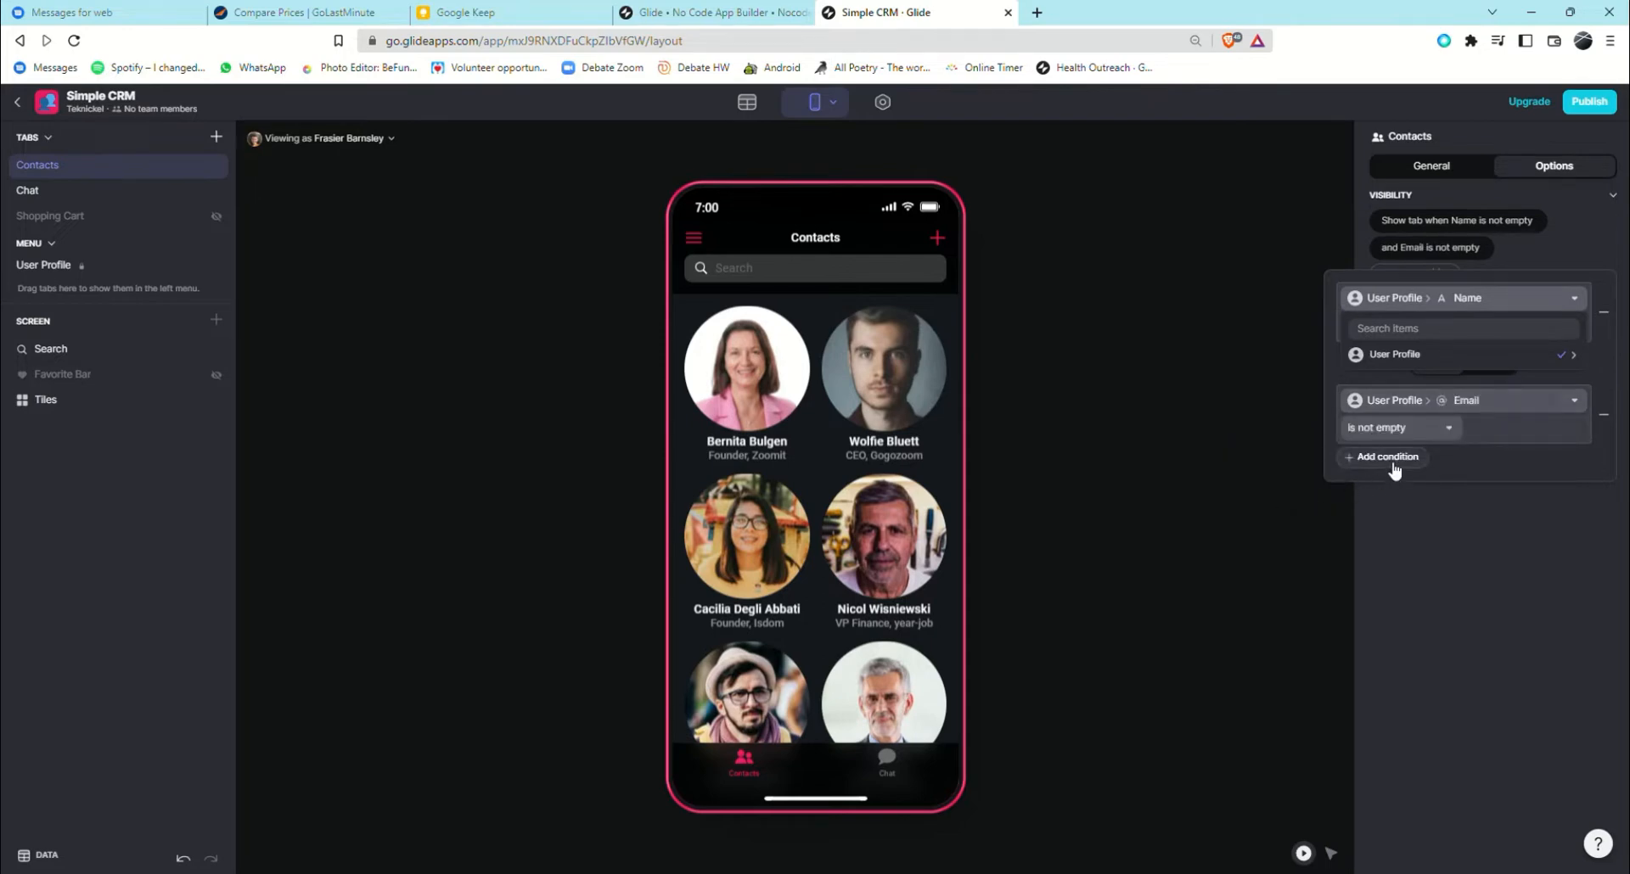
click(1393, 463)
click(1525, 494)
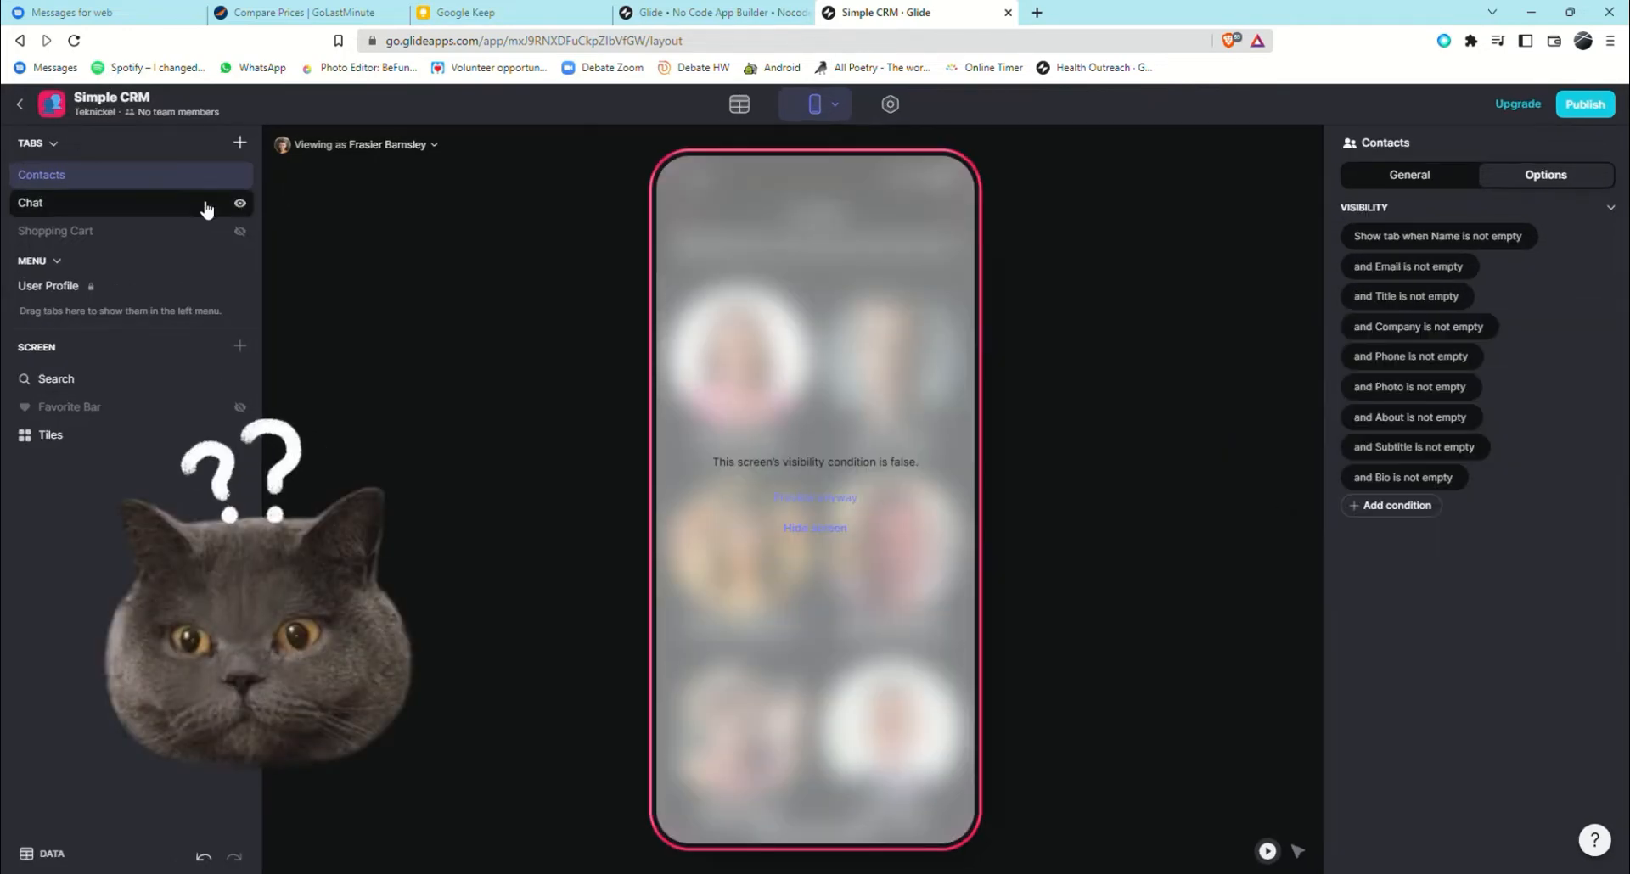
Give the Chat tab visibility conditions requiring Name, Email, Title, Company, Phone, Photo, About, Subtitle and Bio to be not empty.
click(204, 204)
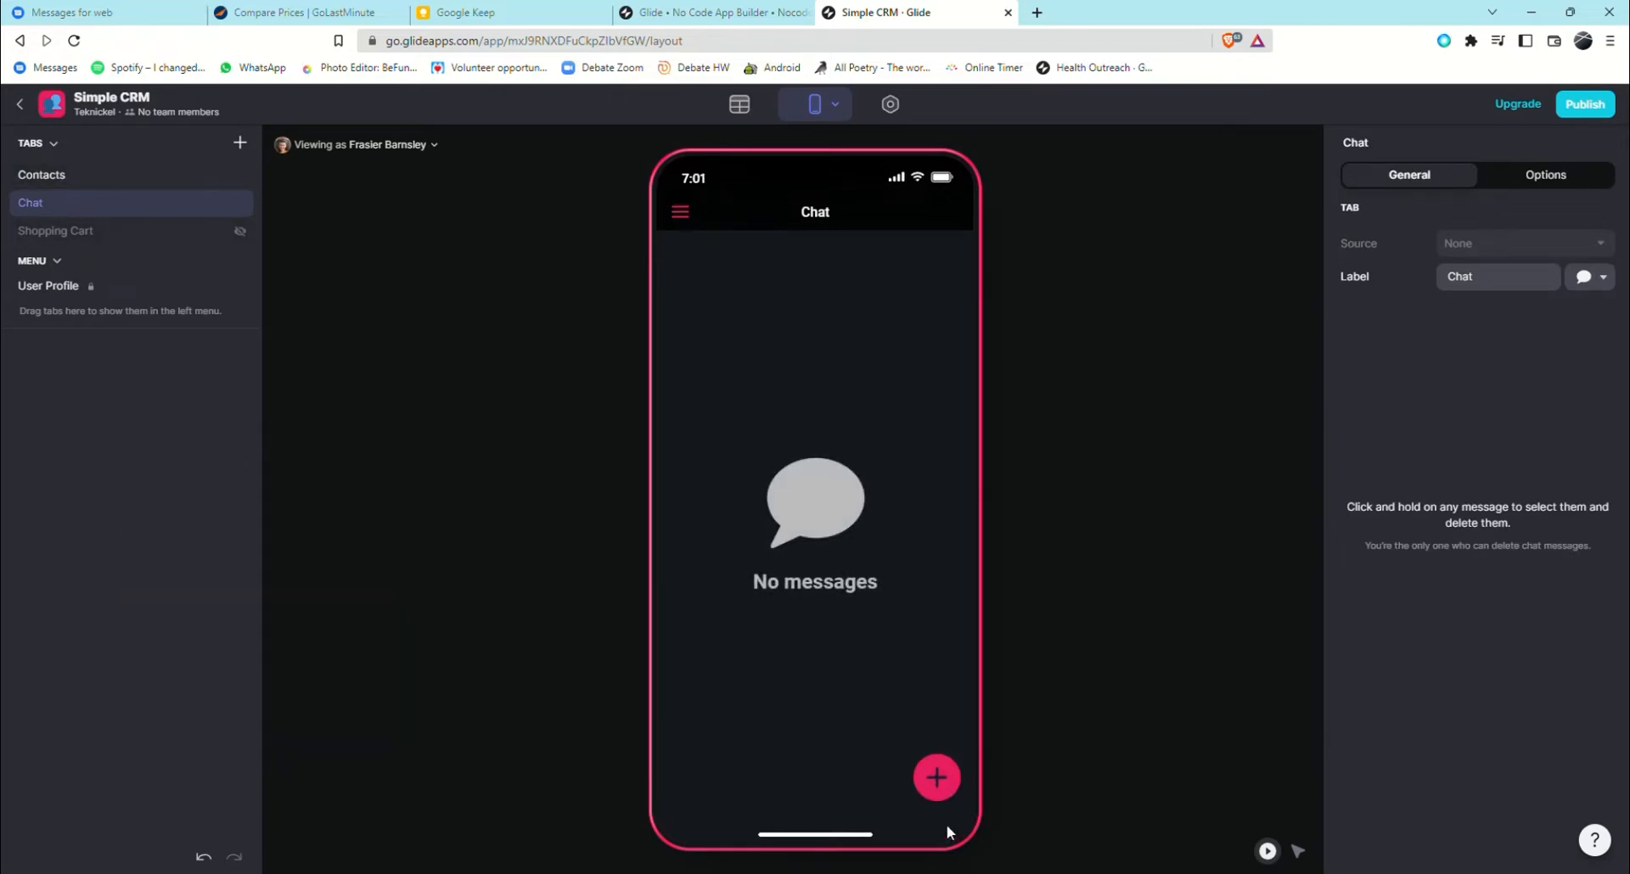
click(1596, 174)
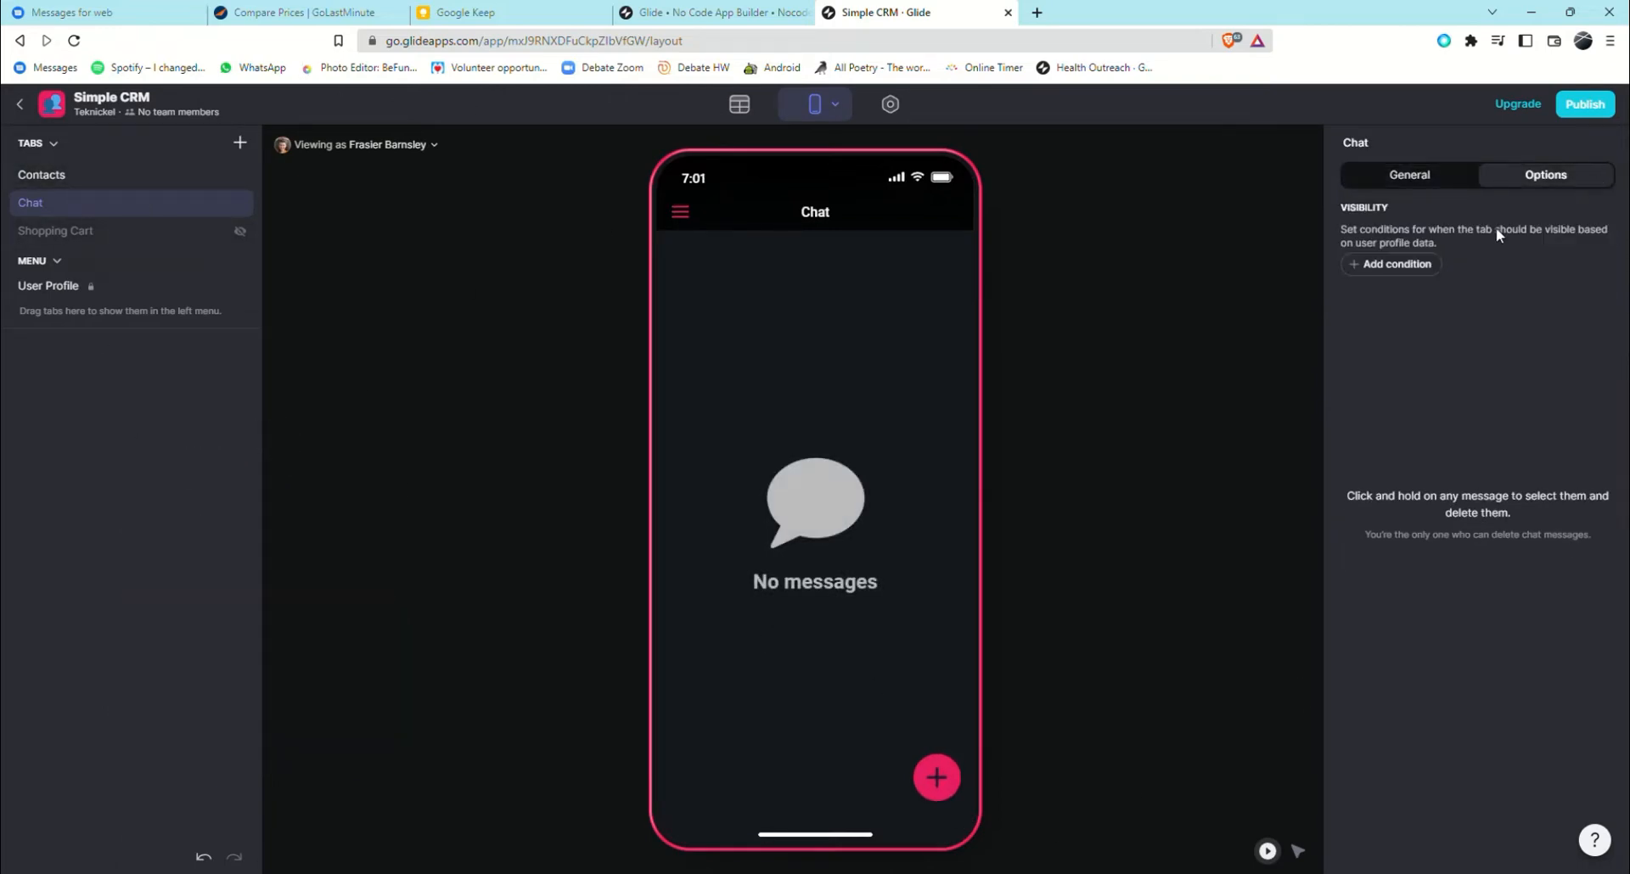
click(1398, 265)
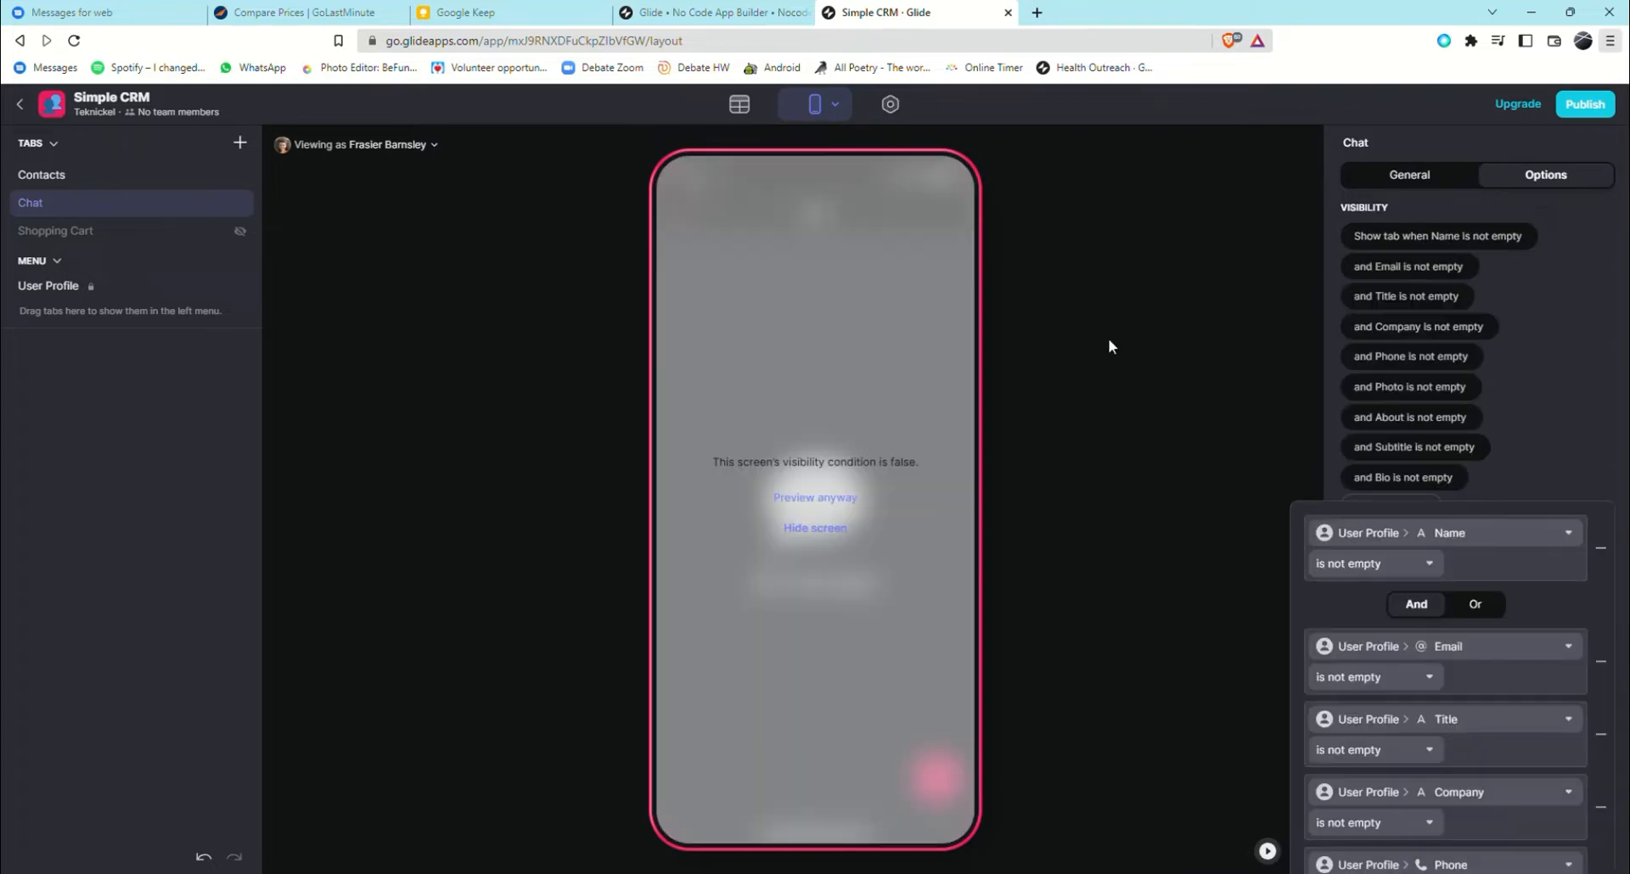
click(1158, 318)
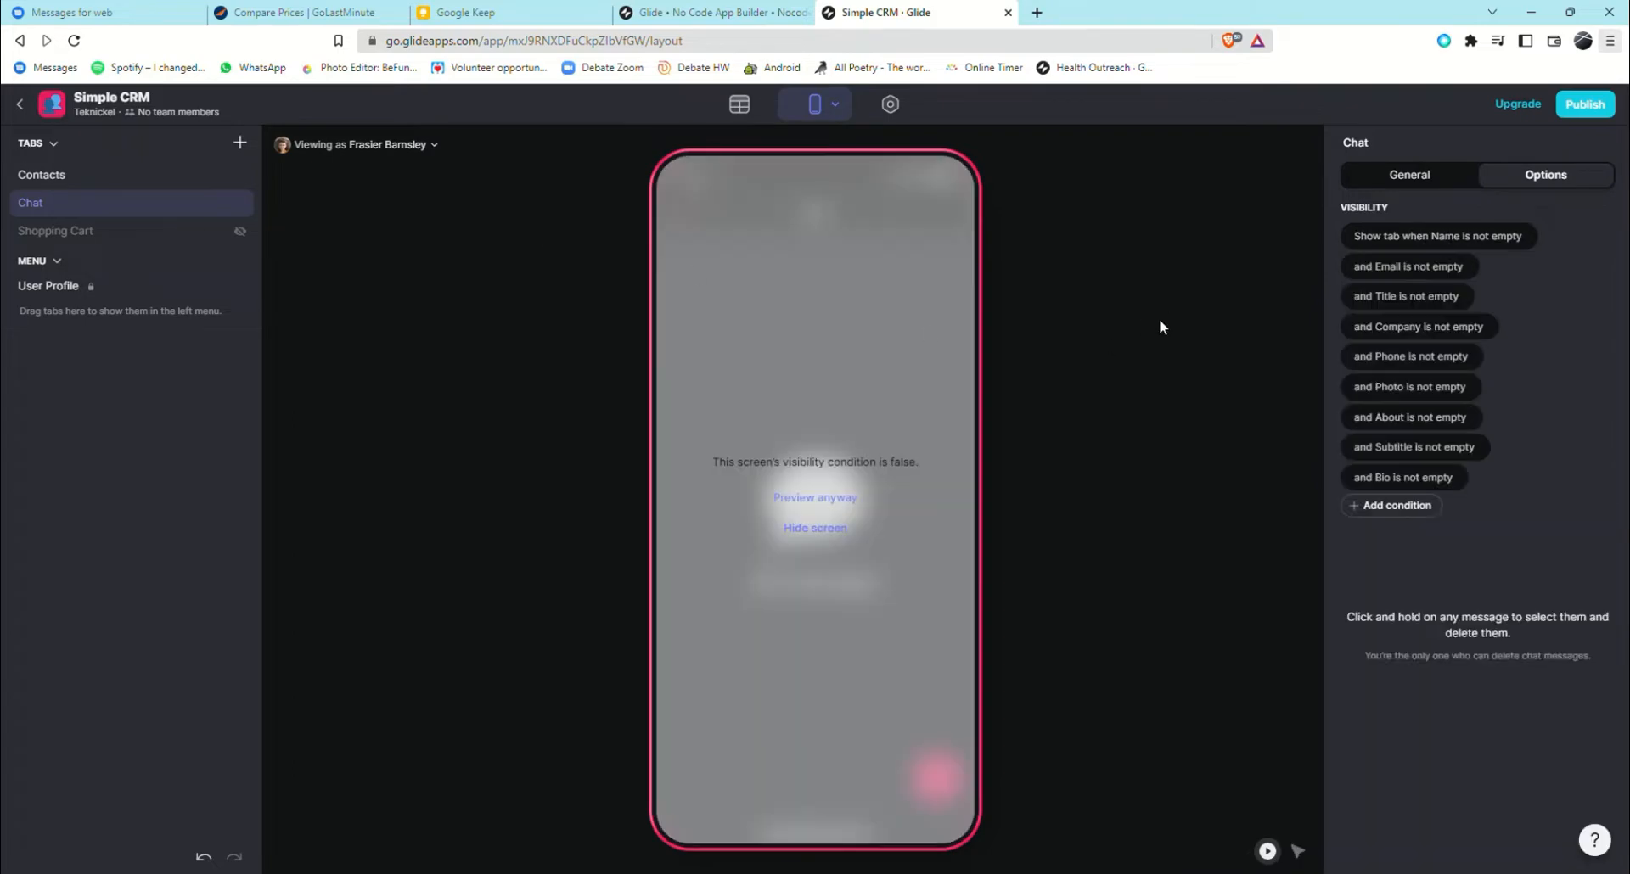
Add two tabs, label the last one New User Tab, and create an empty data table named New user tab.
double_click(240, 144)
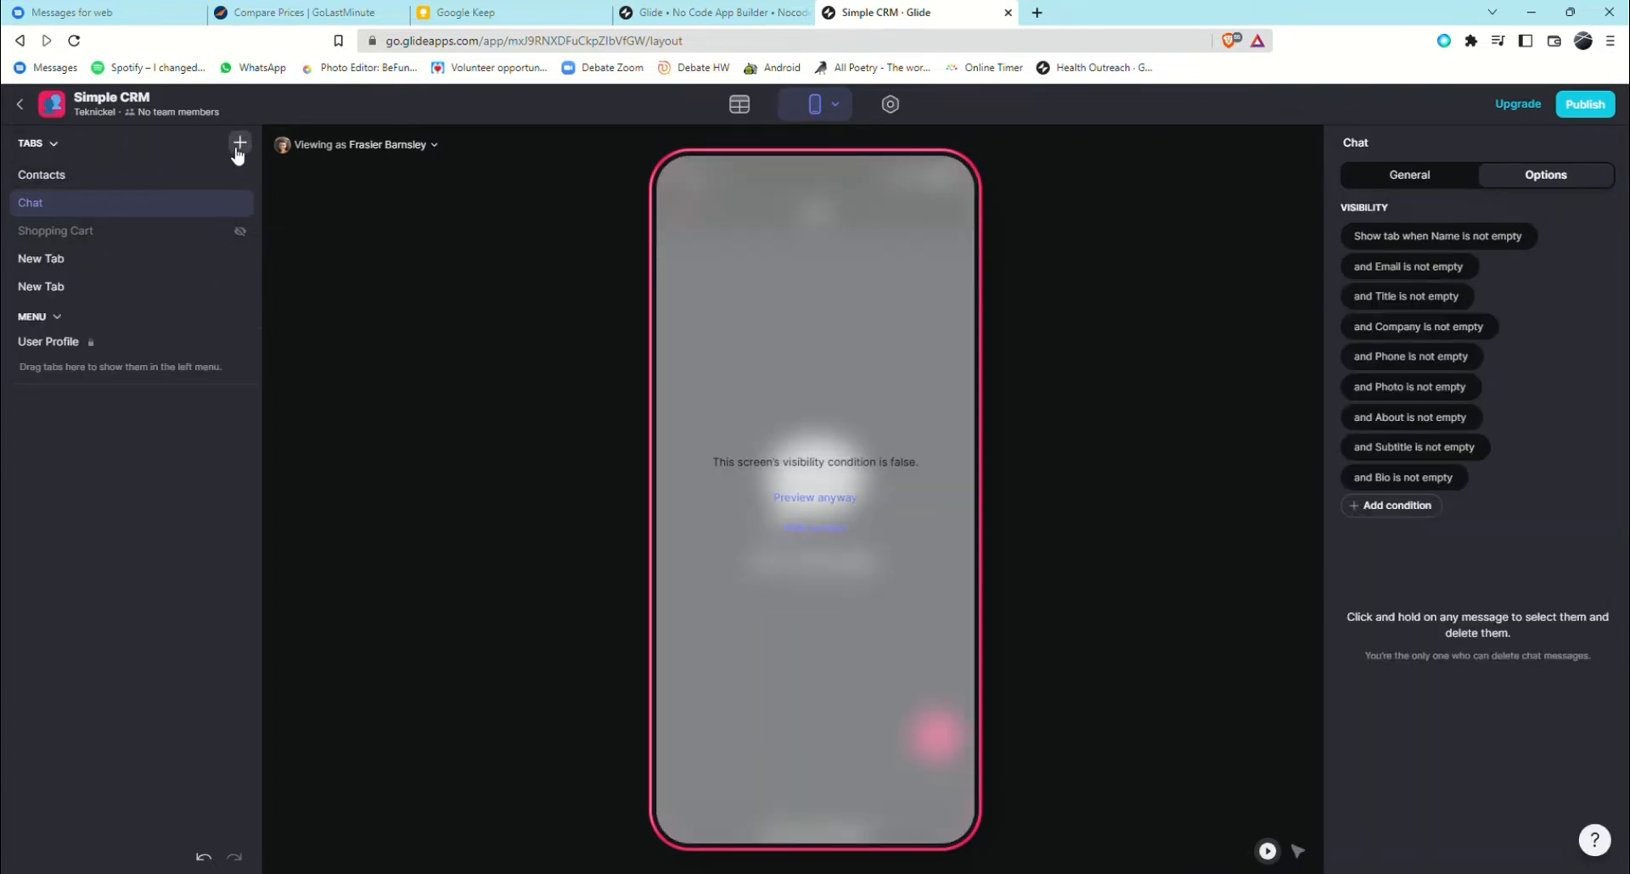
click(83, 289)
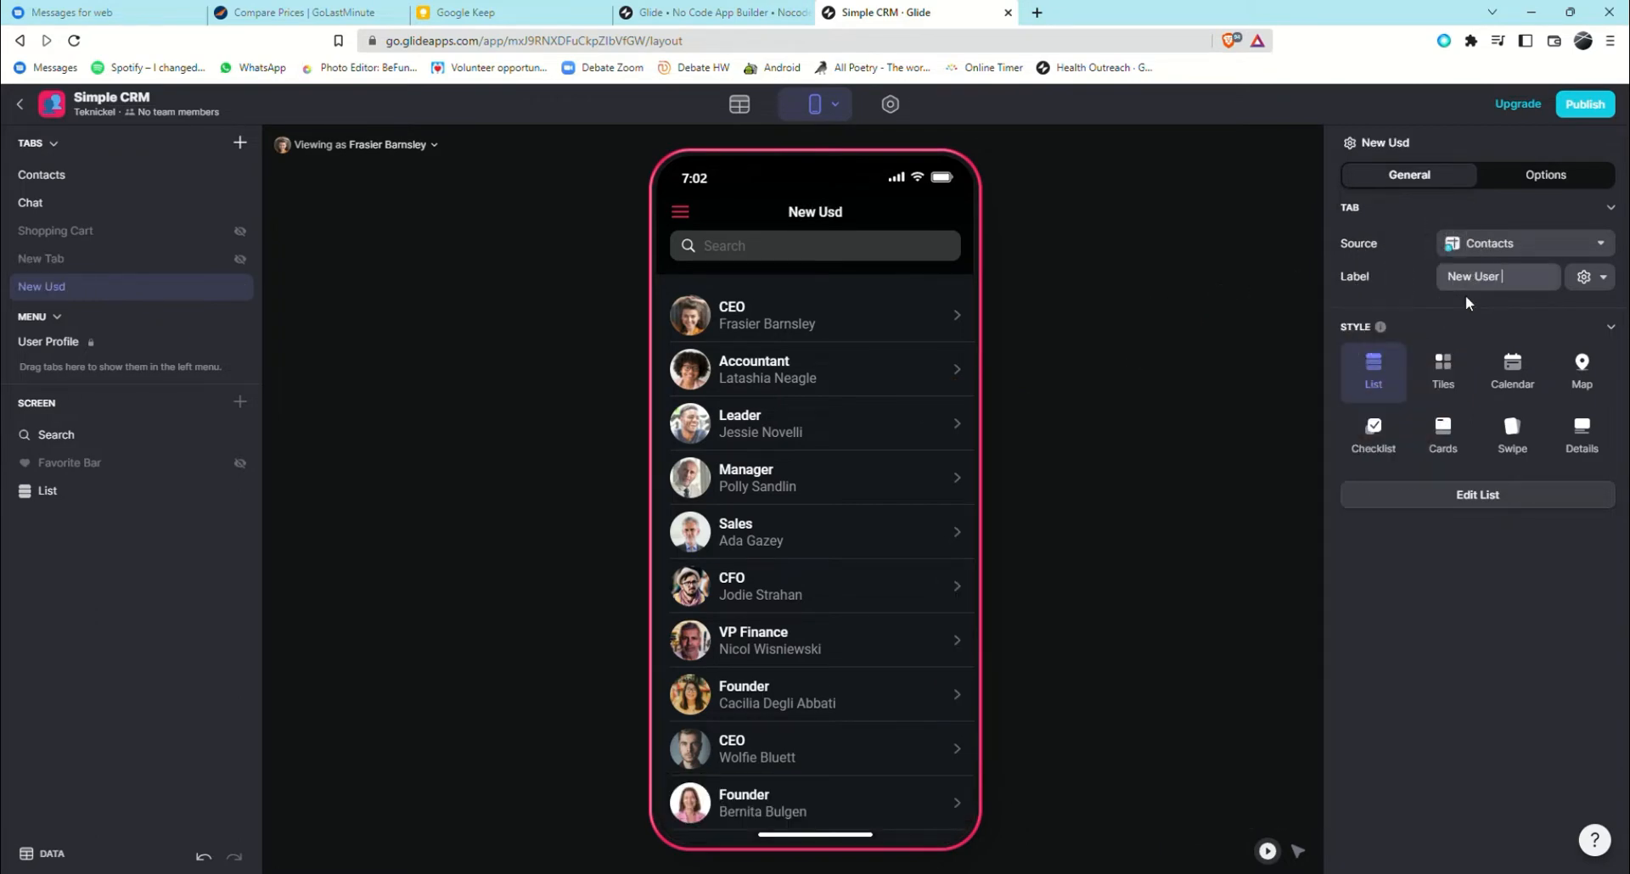
click(738, 103)
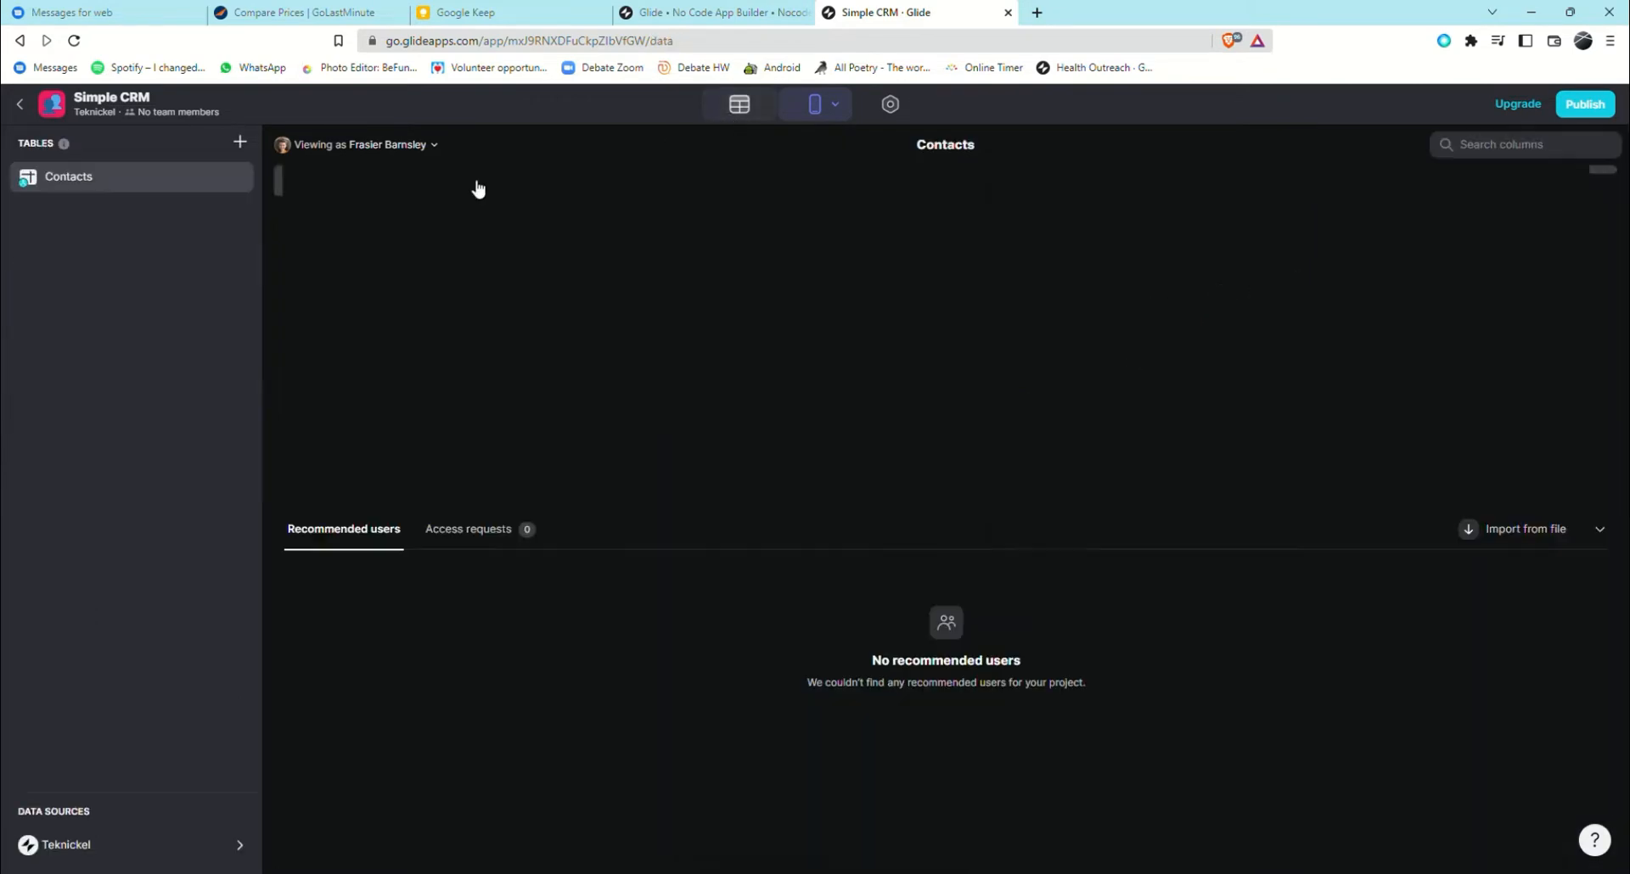
click(240, 142)
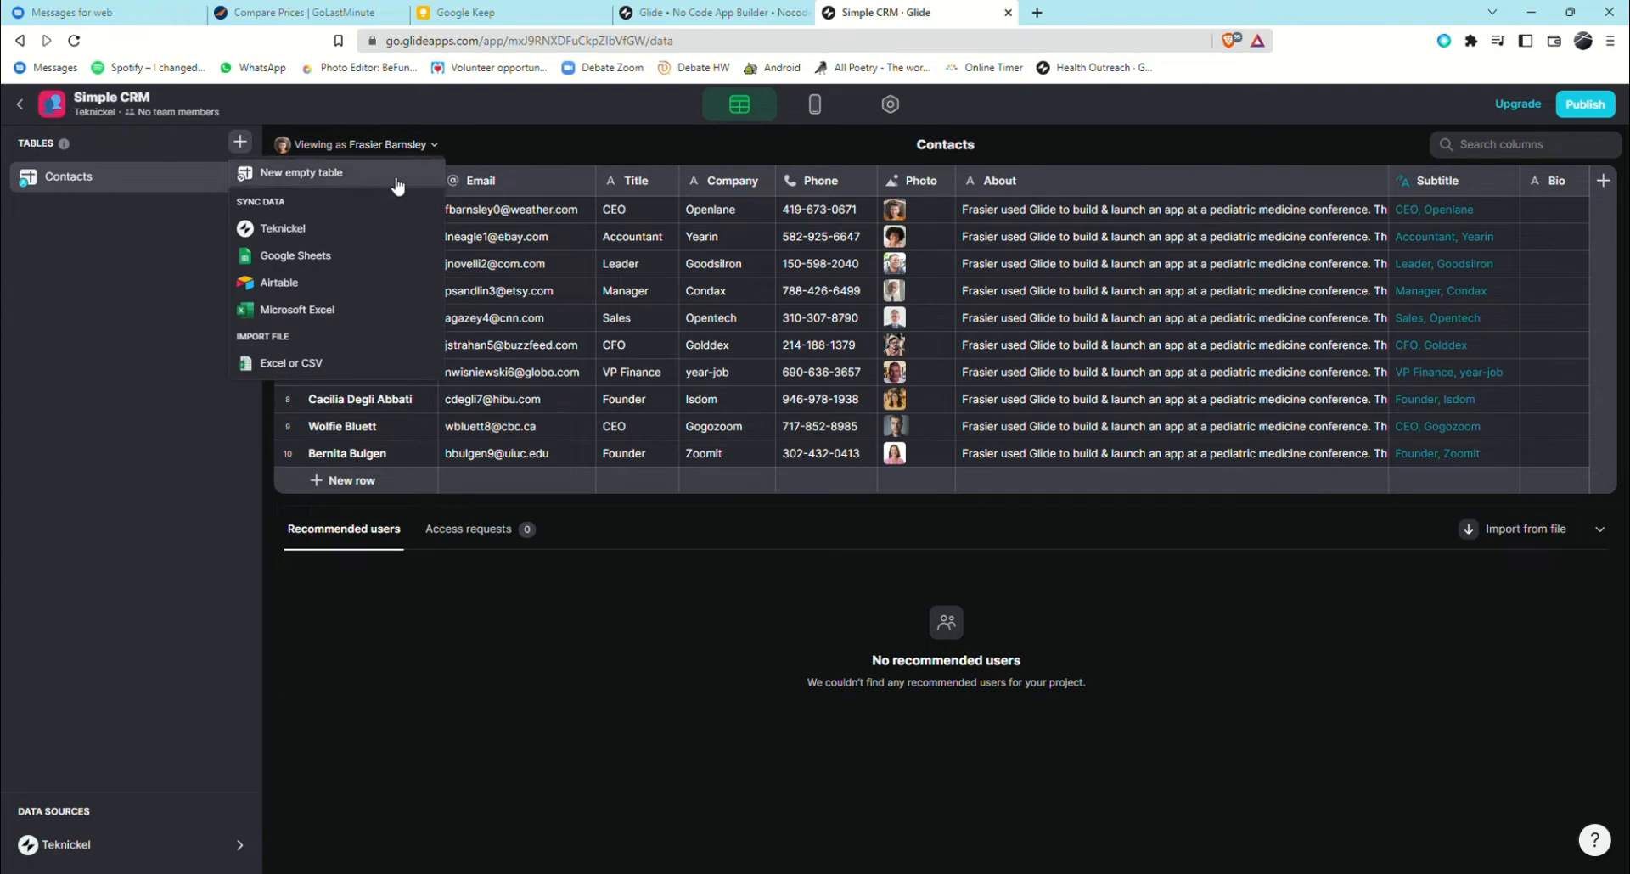
click(399, 174)
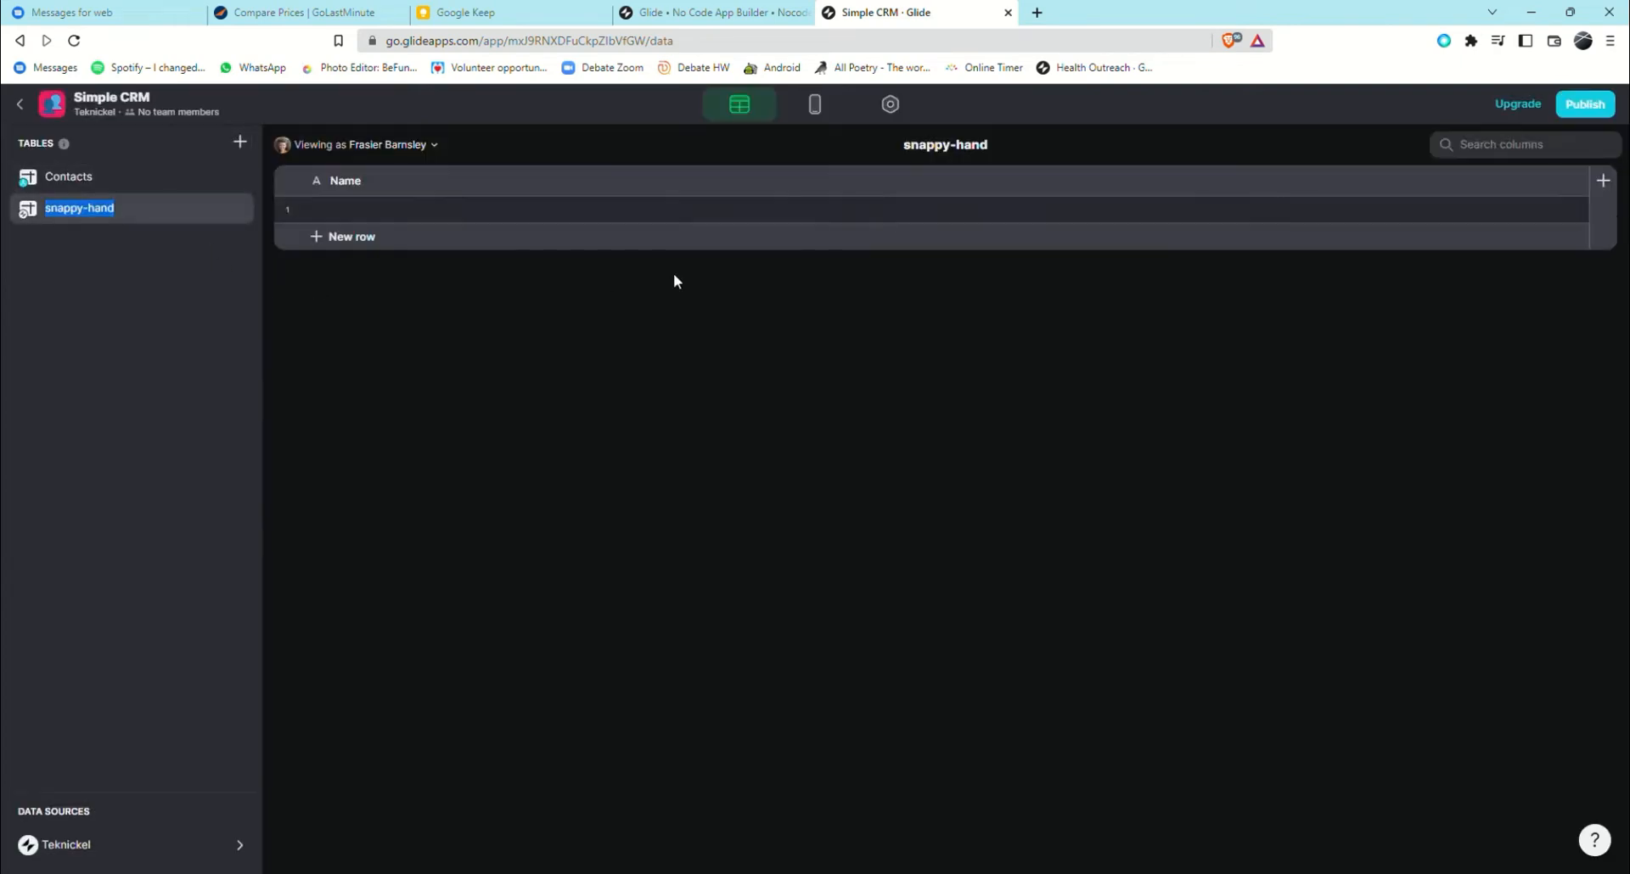
text(New user tab)
key(Return)
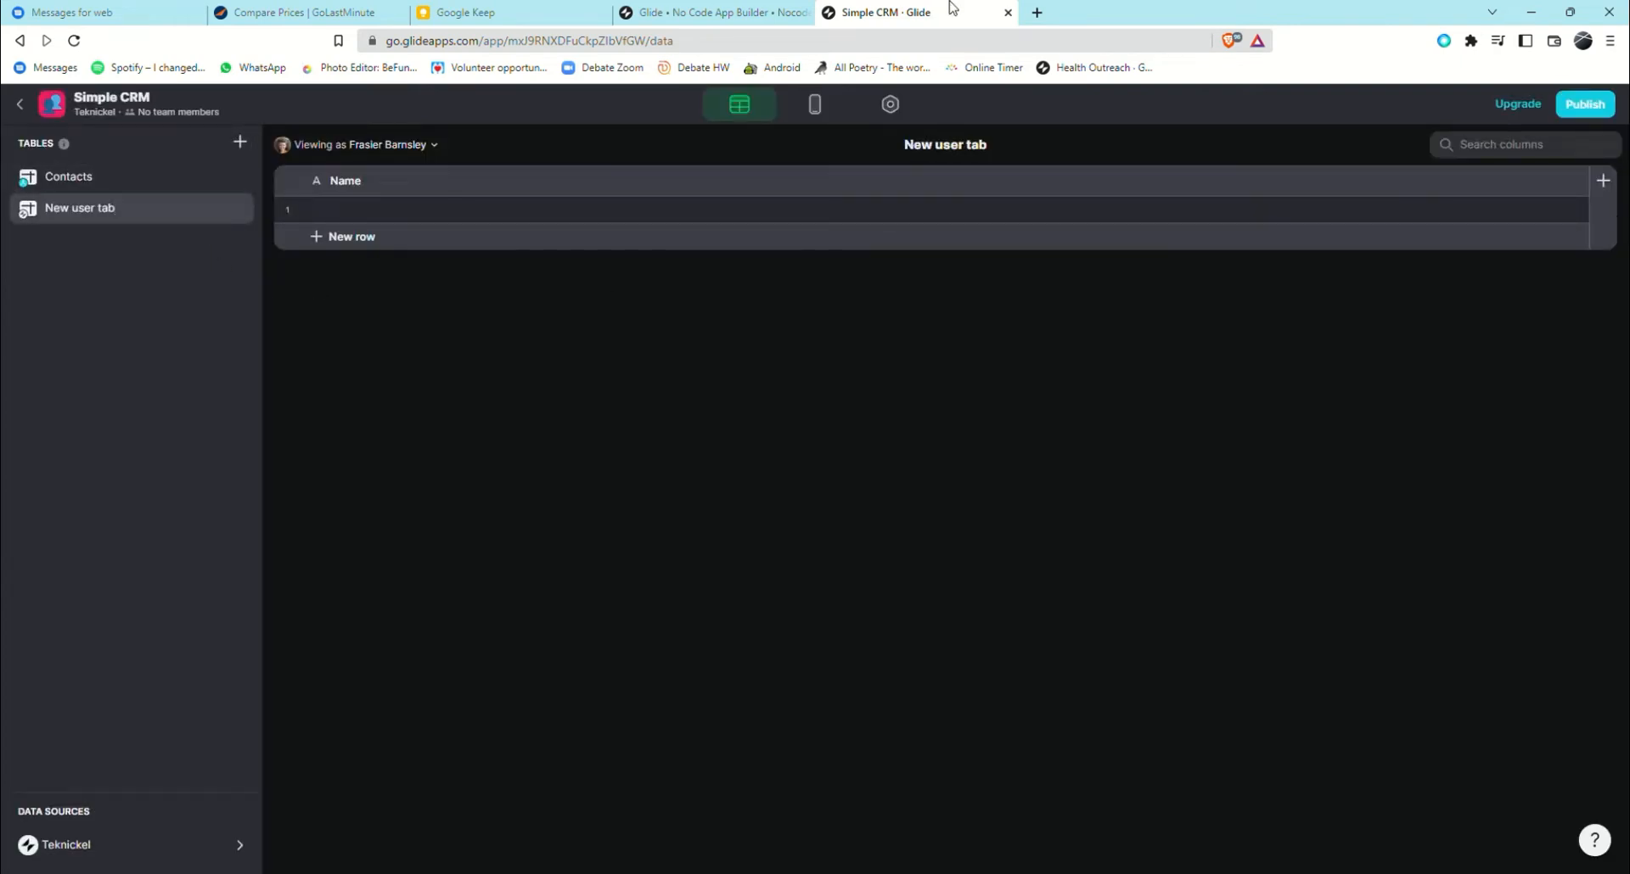
Set the New User Tab's source to the New user tab table and its style to Details.
click(817, 109)
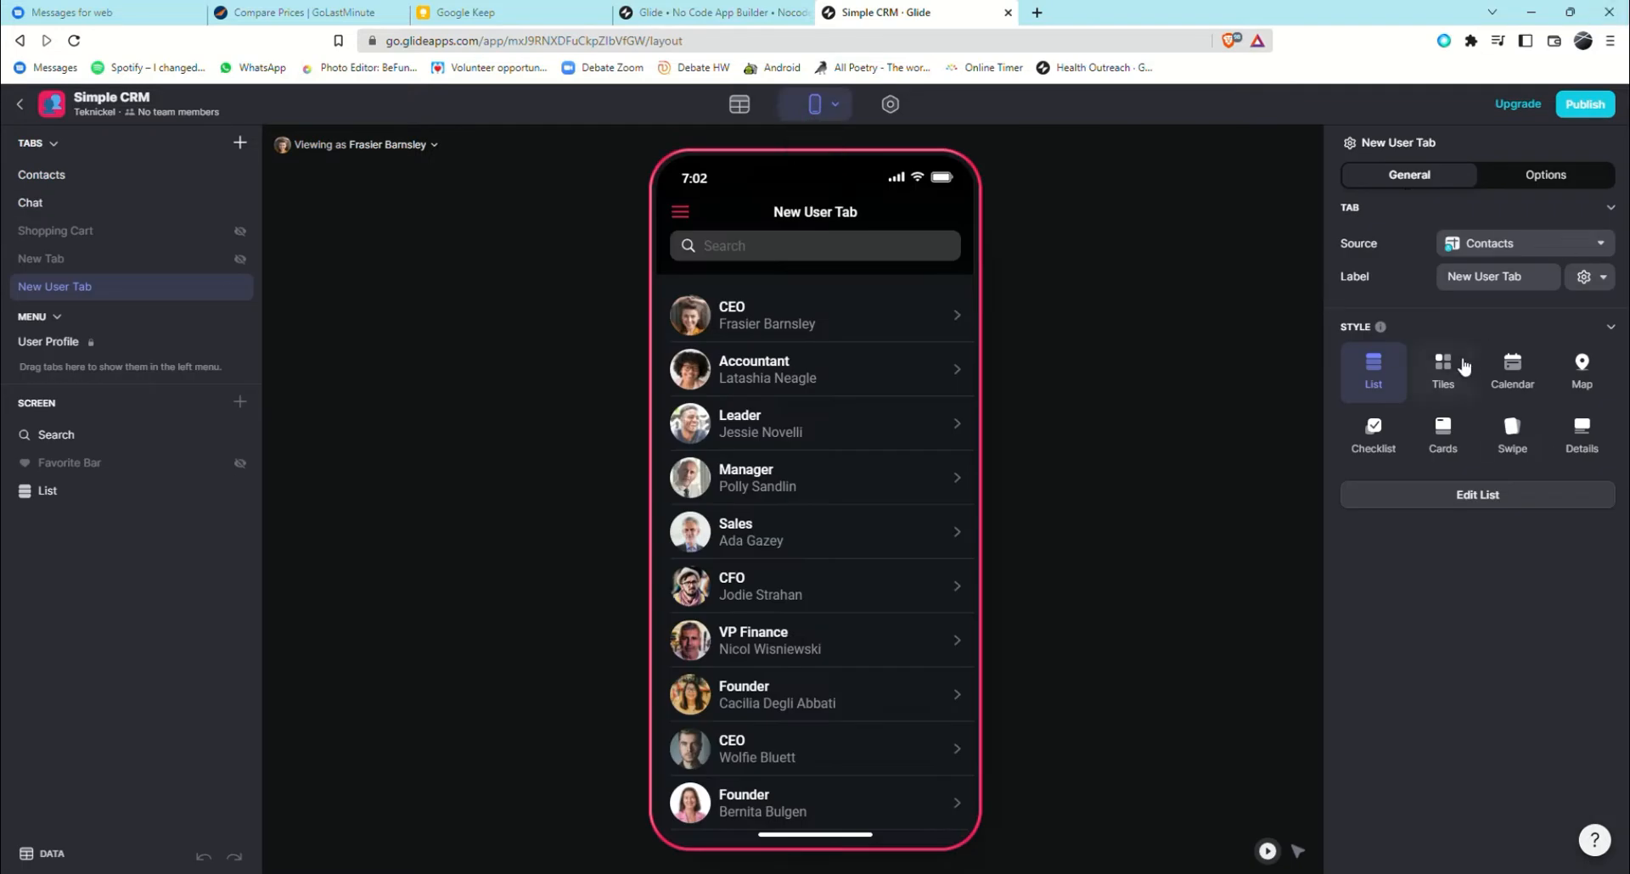
click(1525, 244)
click(1487, 302)
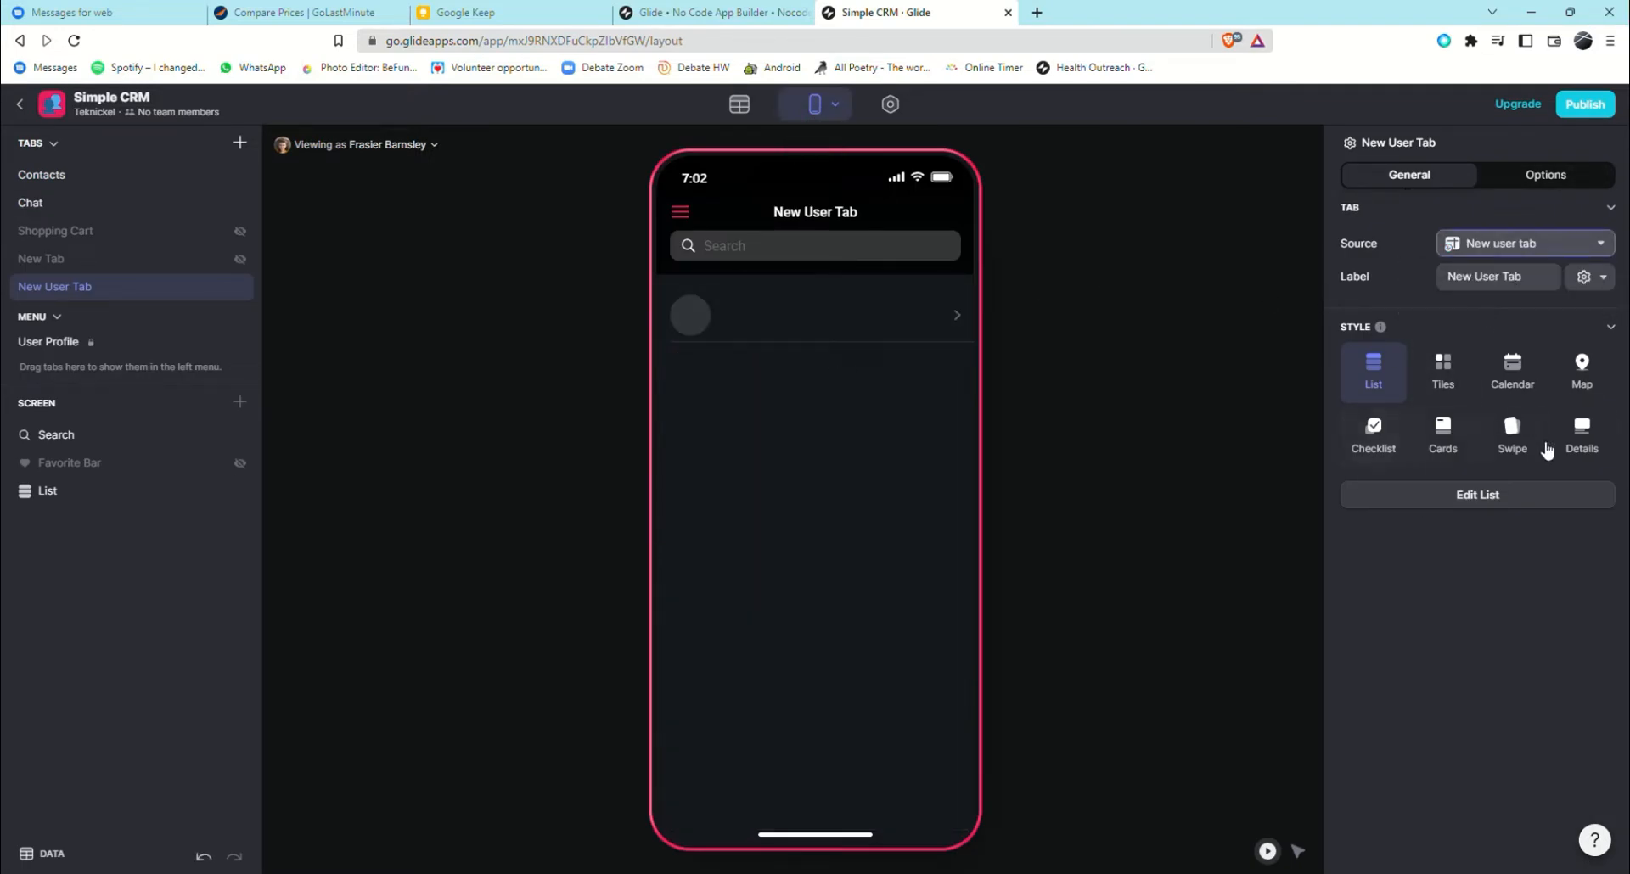
click(1577, 435)
Rename the table's Name column to Details and enter a Teknickel welcome message in row 1 explaining how to fill in the required profile boxes.
click(740, 103)
click(1145, 188)
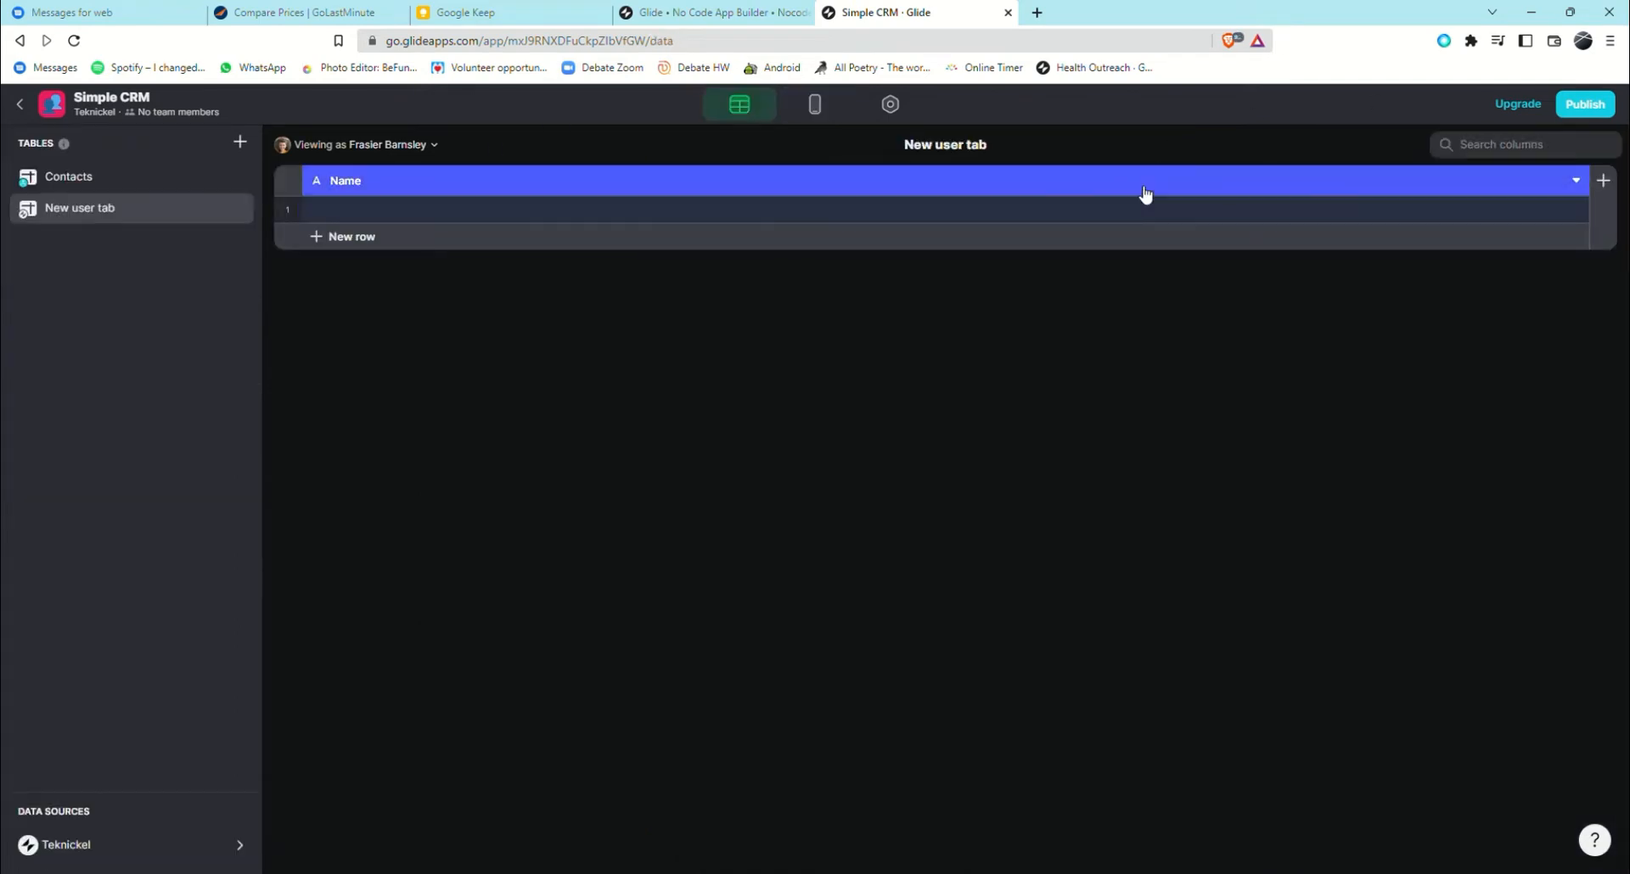
double_click(704, 189)
text(Deta)
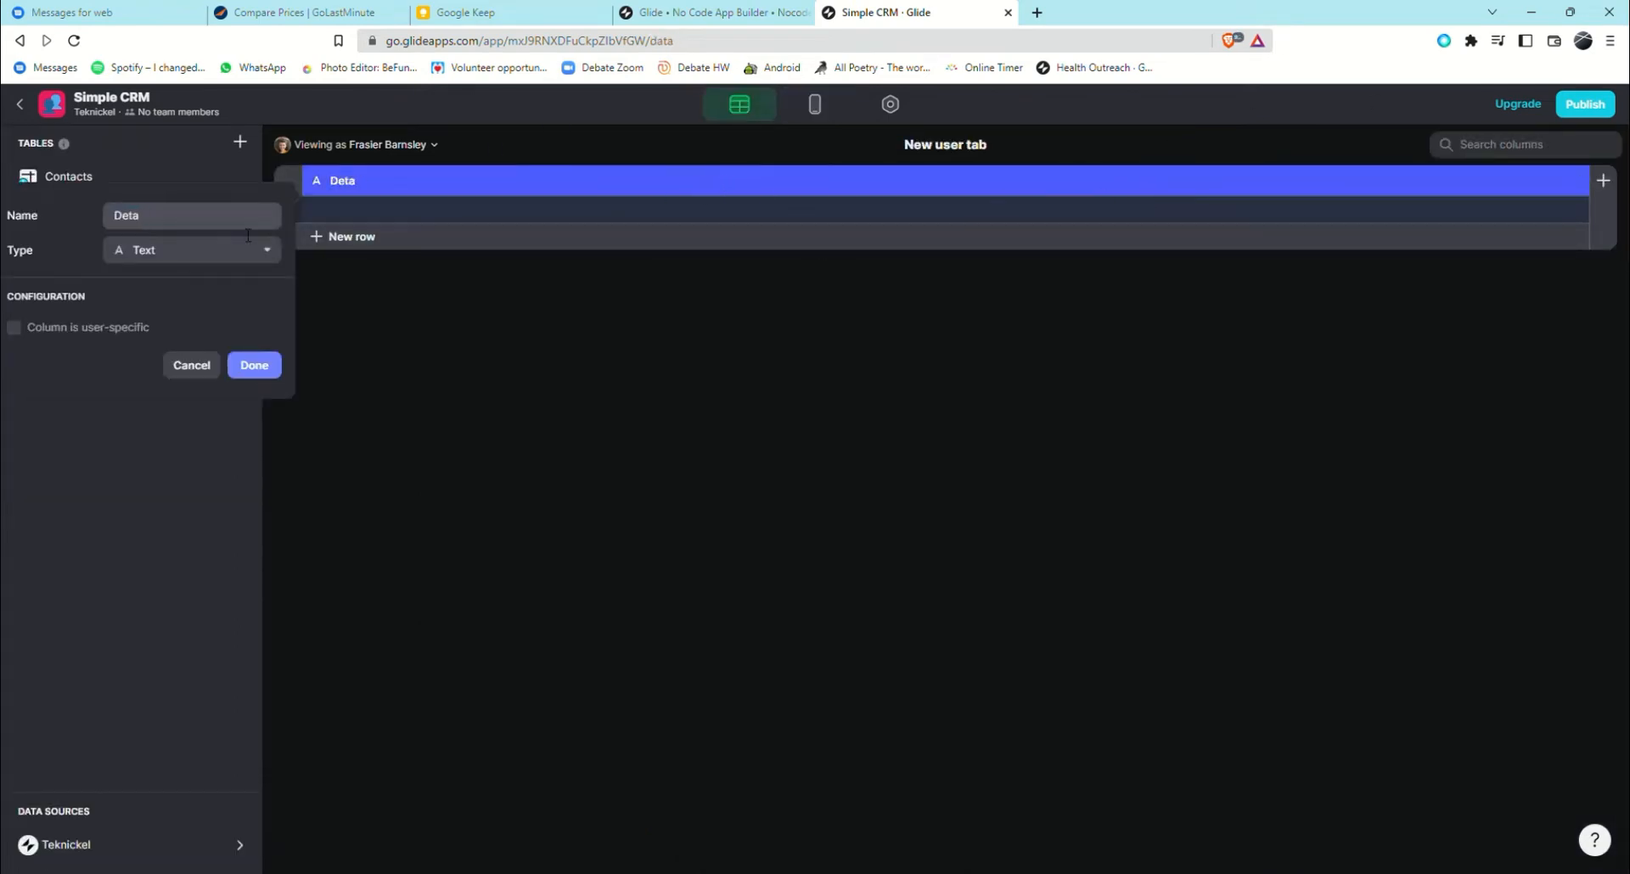
text(o)
key(BackSpace)
text(ils)
key(Return)
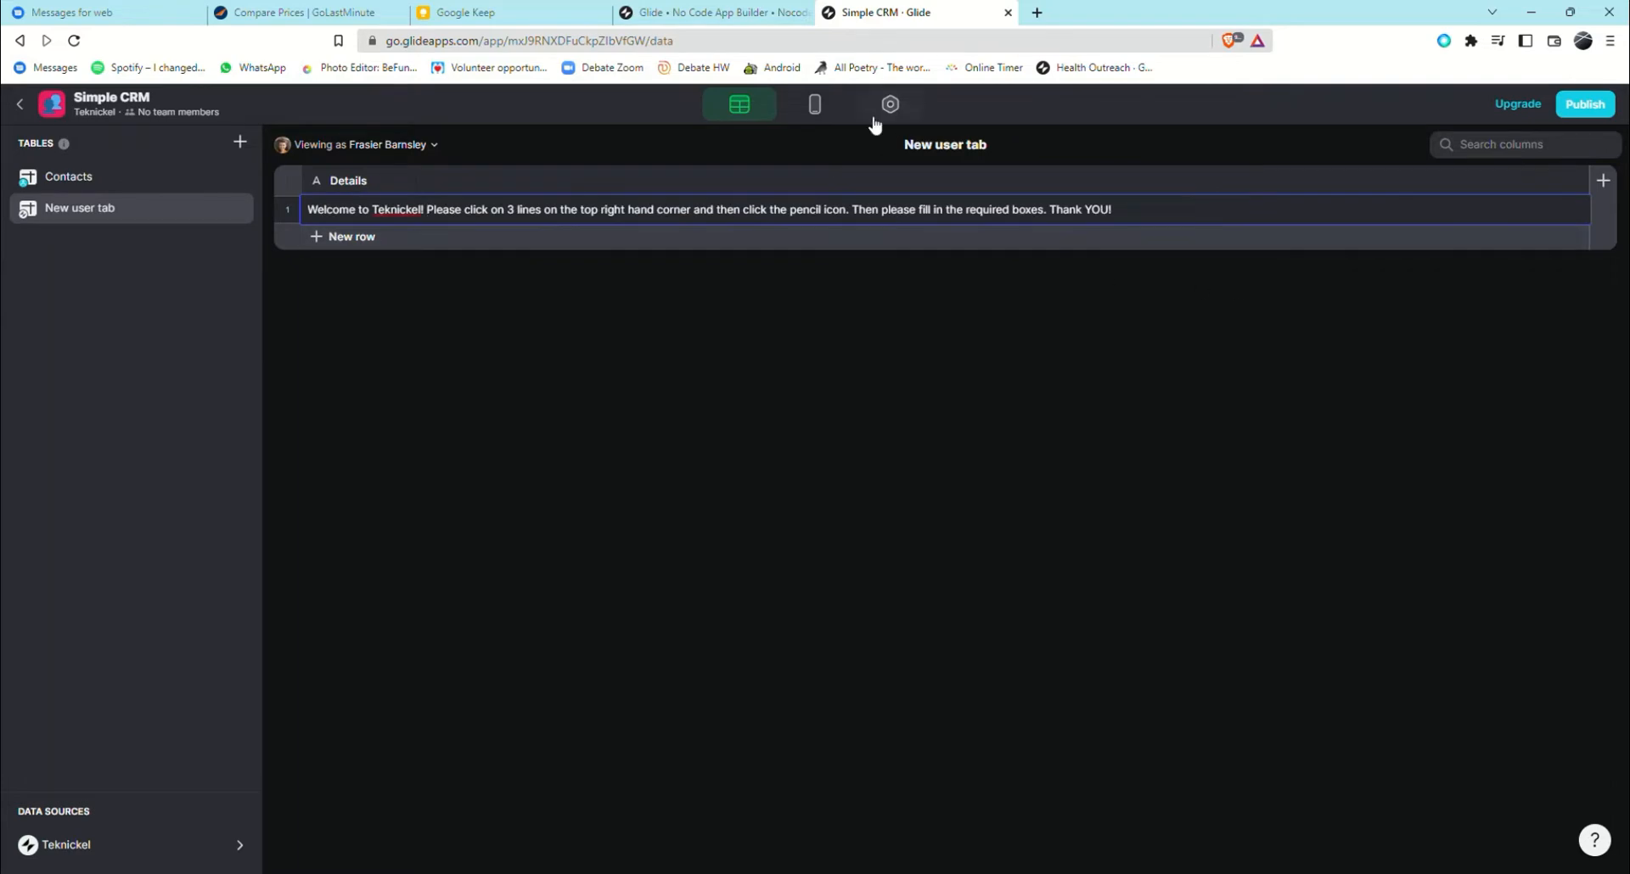
Relabel the New User Tab as Teknickel Intro, and fill in and save the required Bio of the previewed user profile.
click(816, 105)
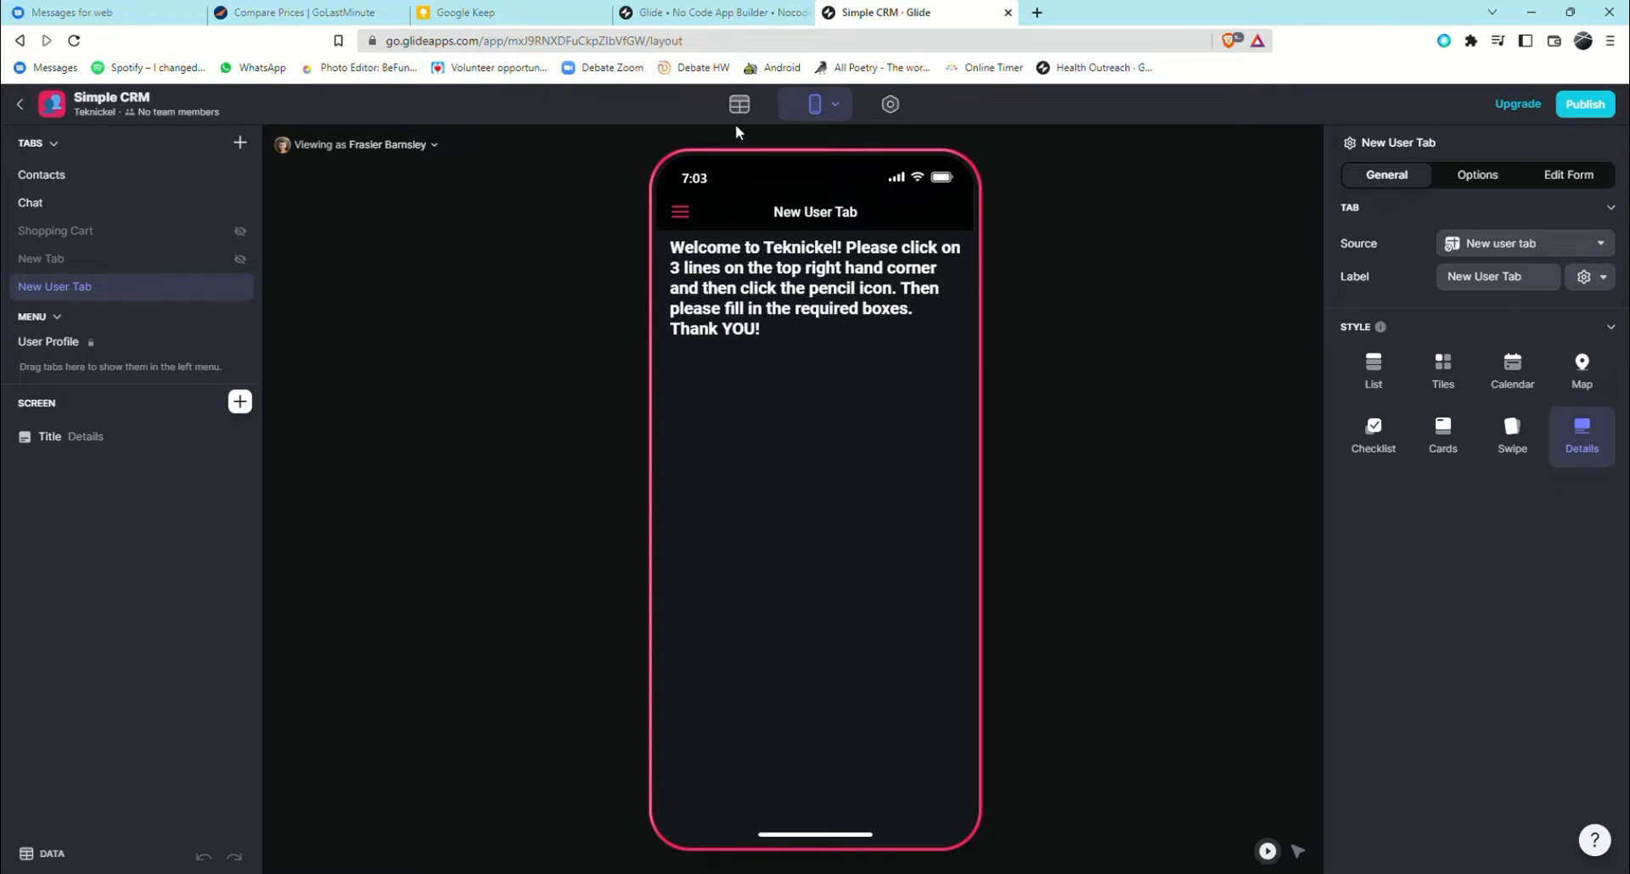
click(680, 211)
click(762, 247)
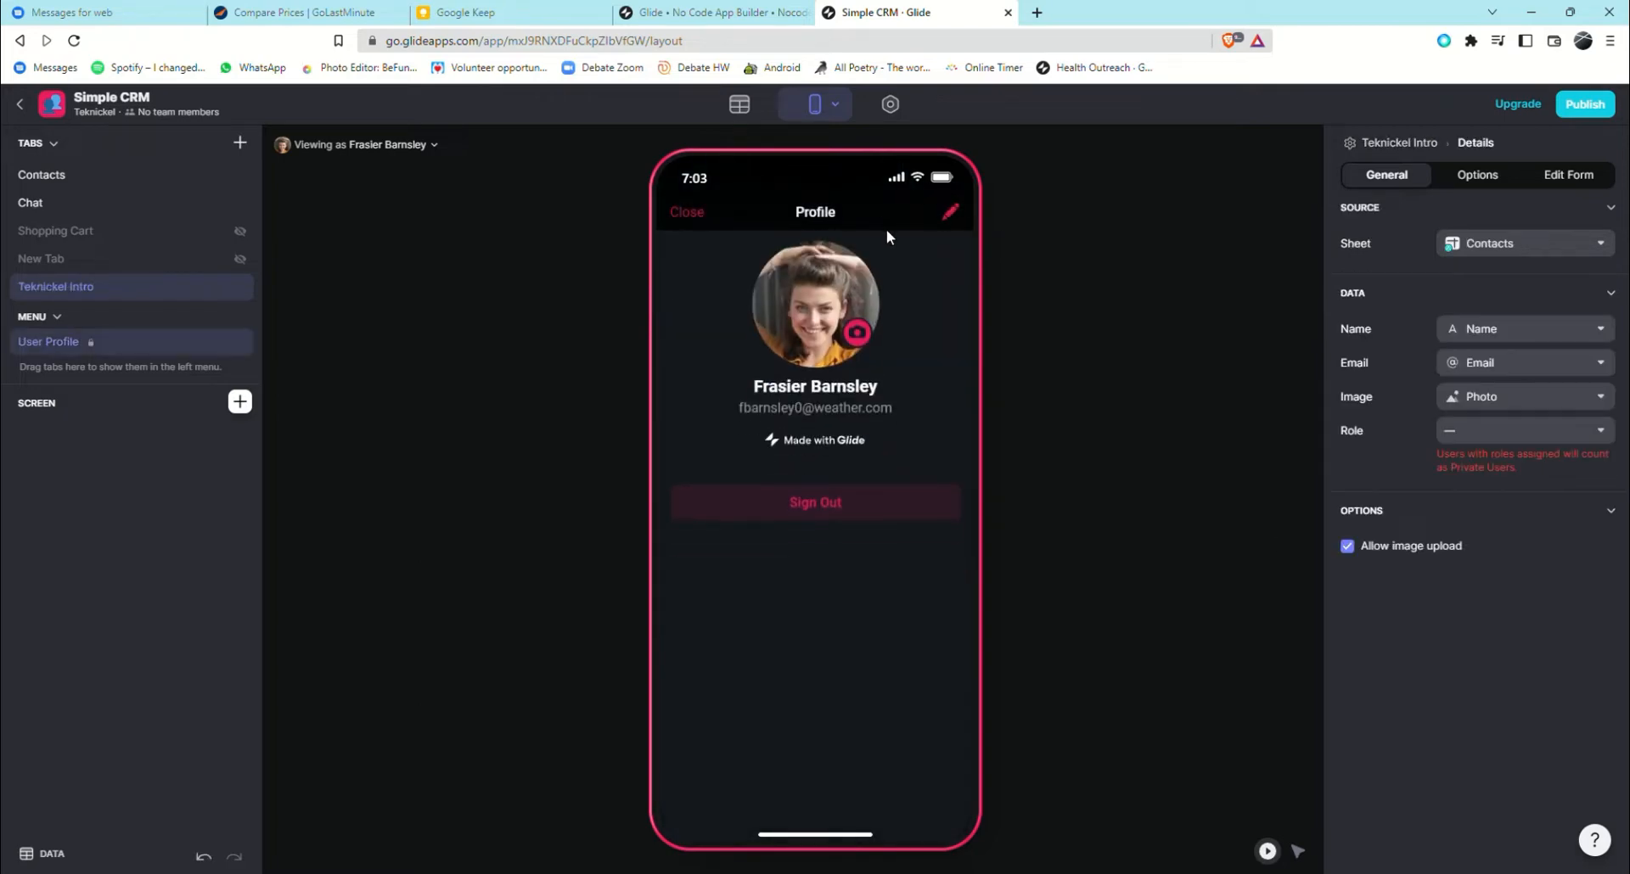
click(948, 214)
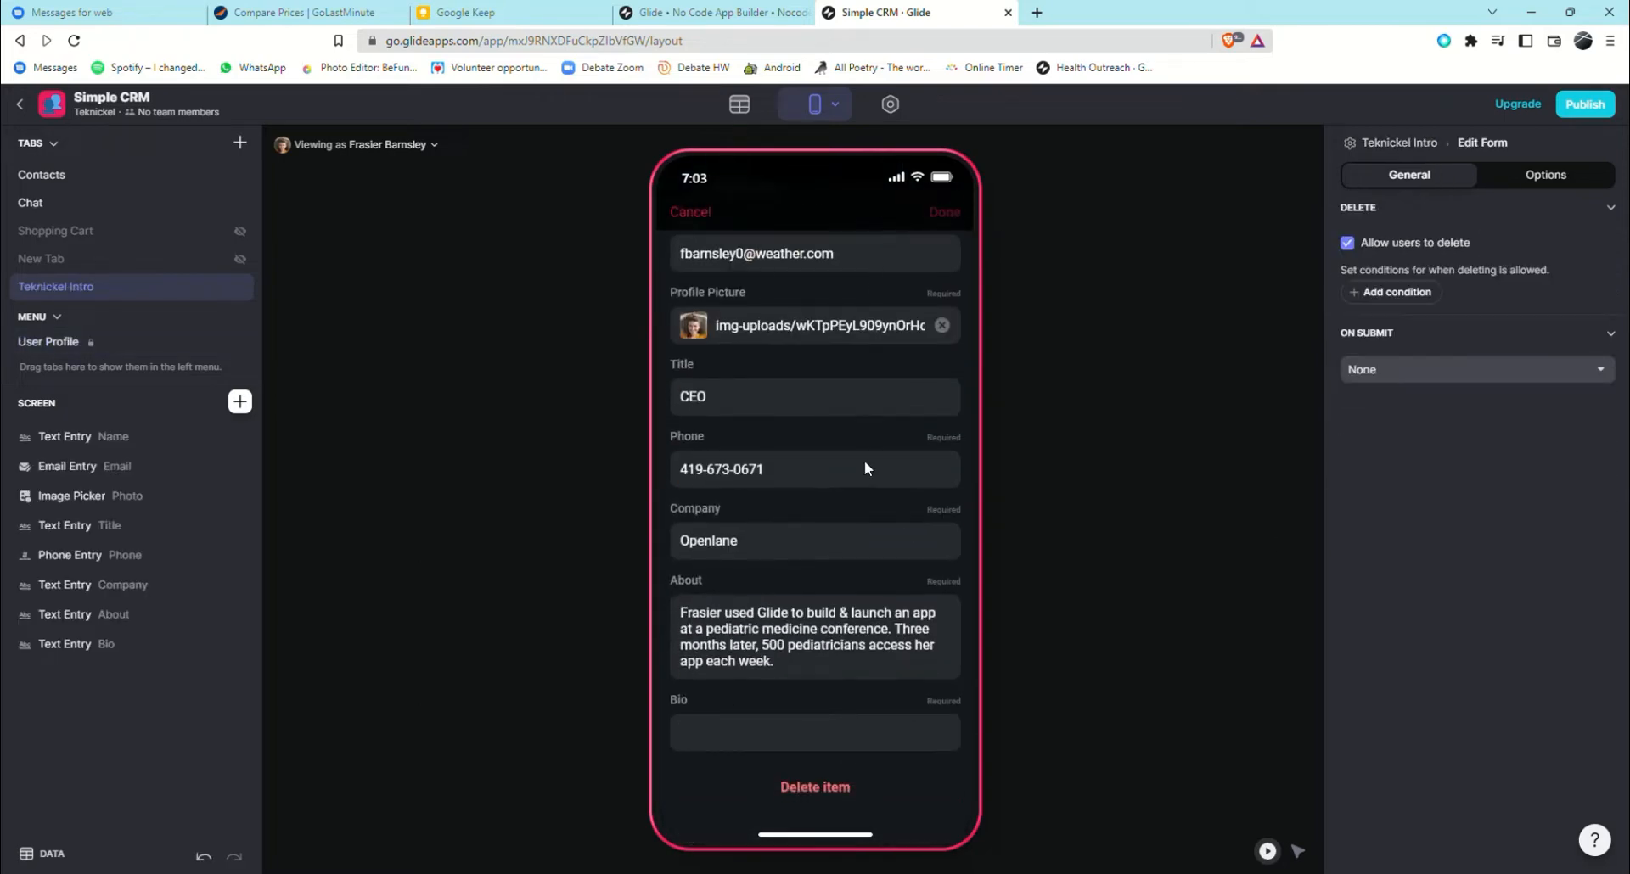
click(739, 726)
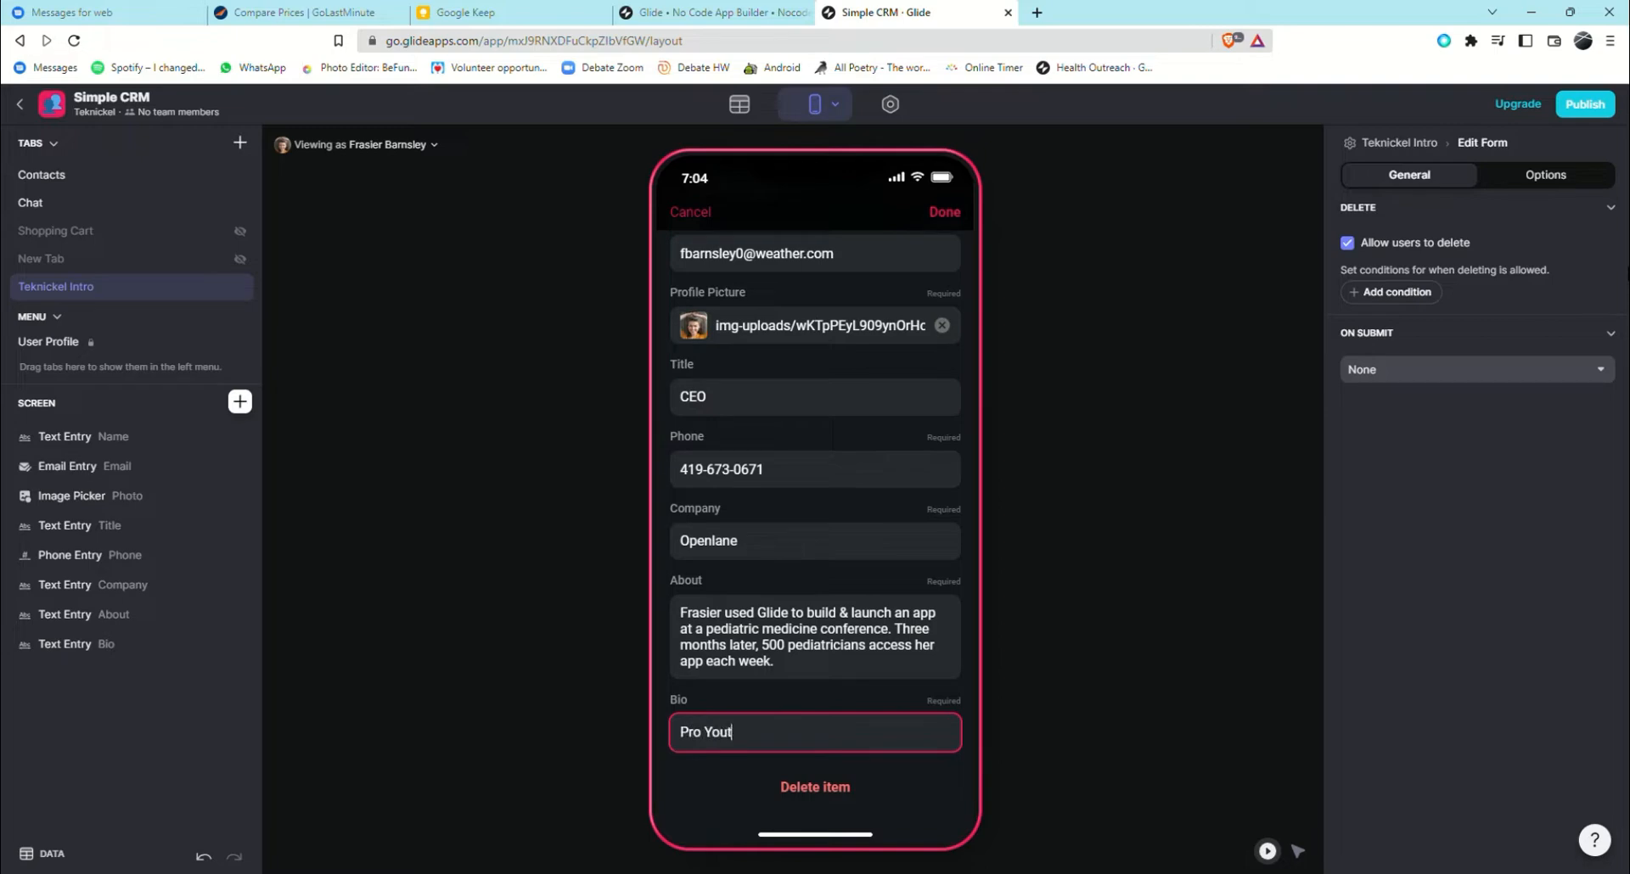
click(952, 222)
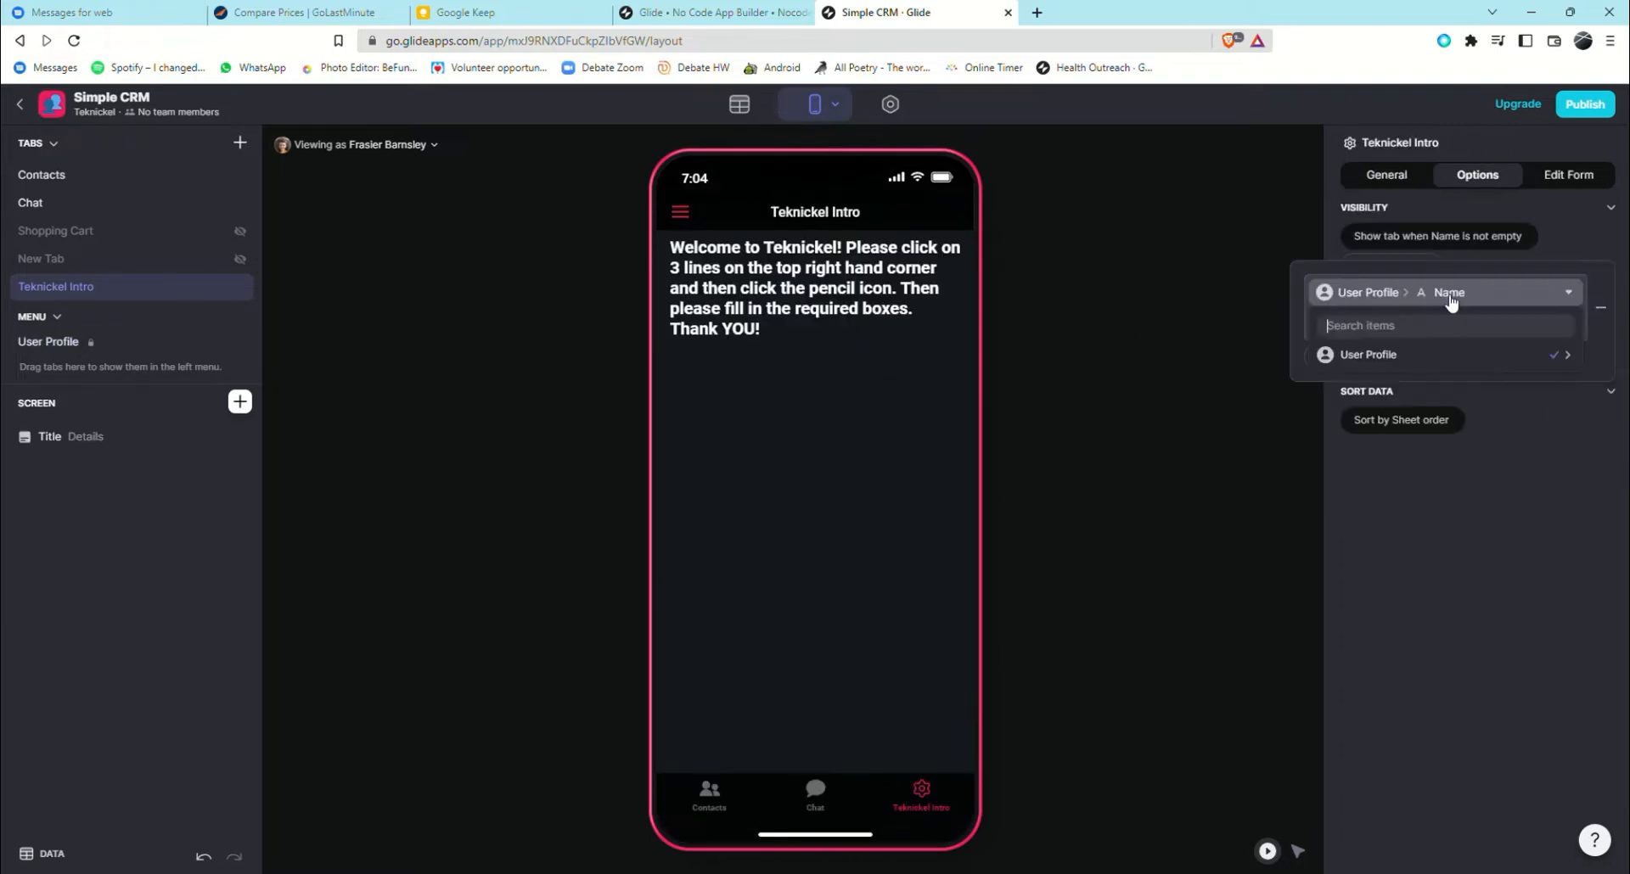
Show the Teknickel Intro tab when any of Name, Email, Title, Company, Phone, Photo, About, Subtitle or Bio is empty.
mouse_move(1357, 354)
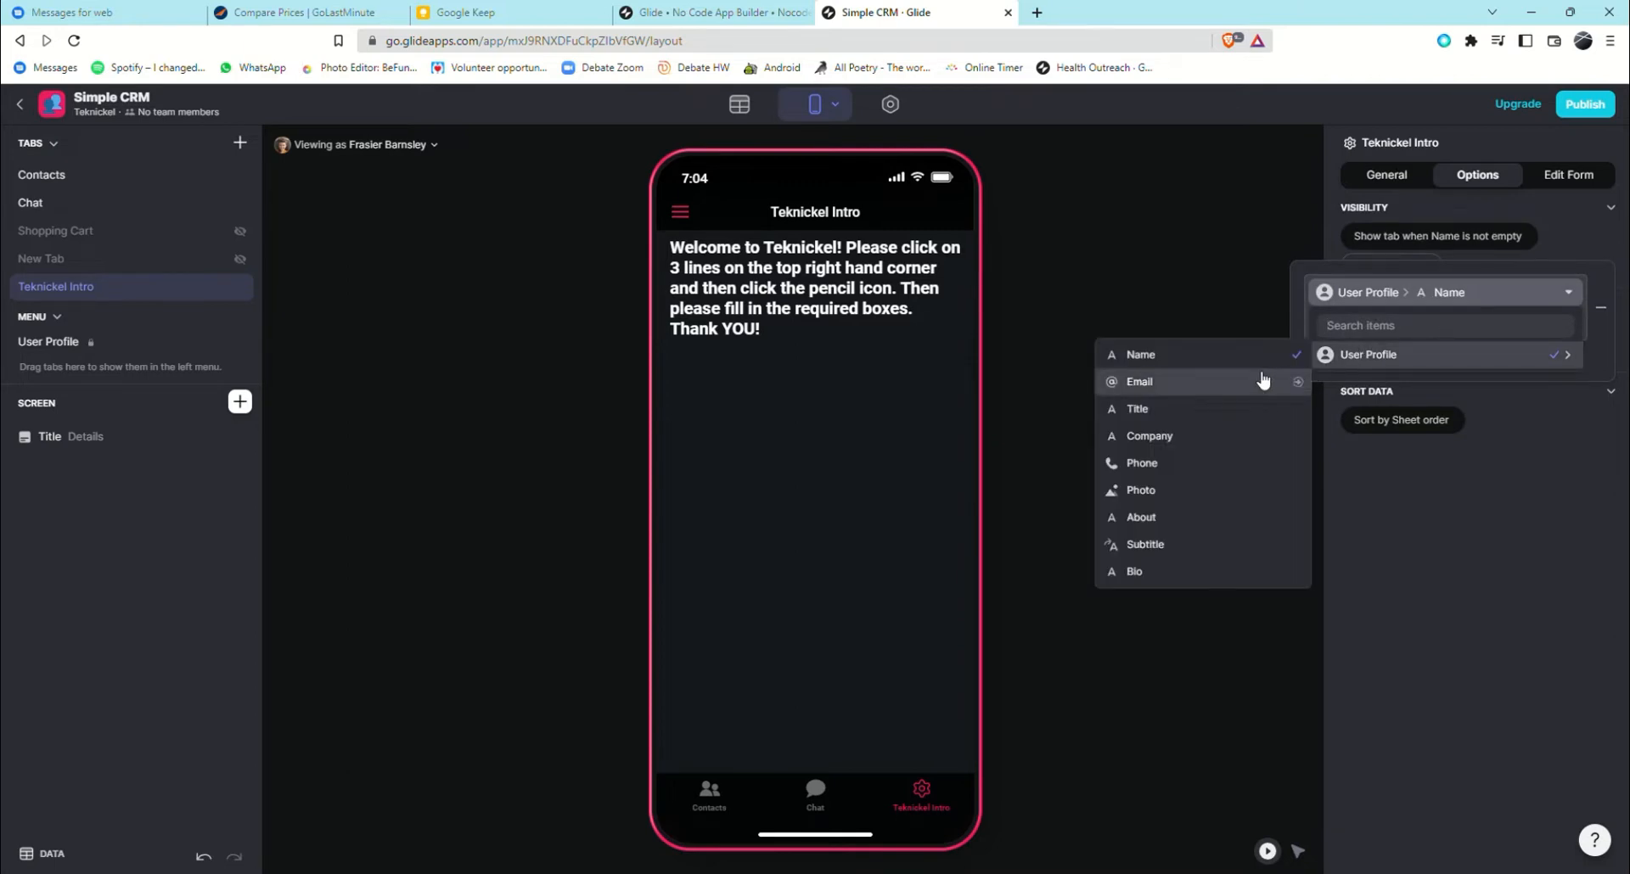
click(1197, 355)
click(1371, 322)
click(1256, 405)
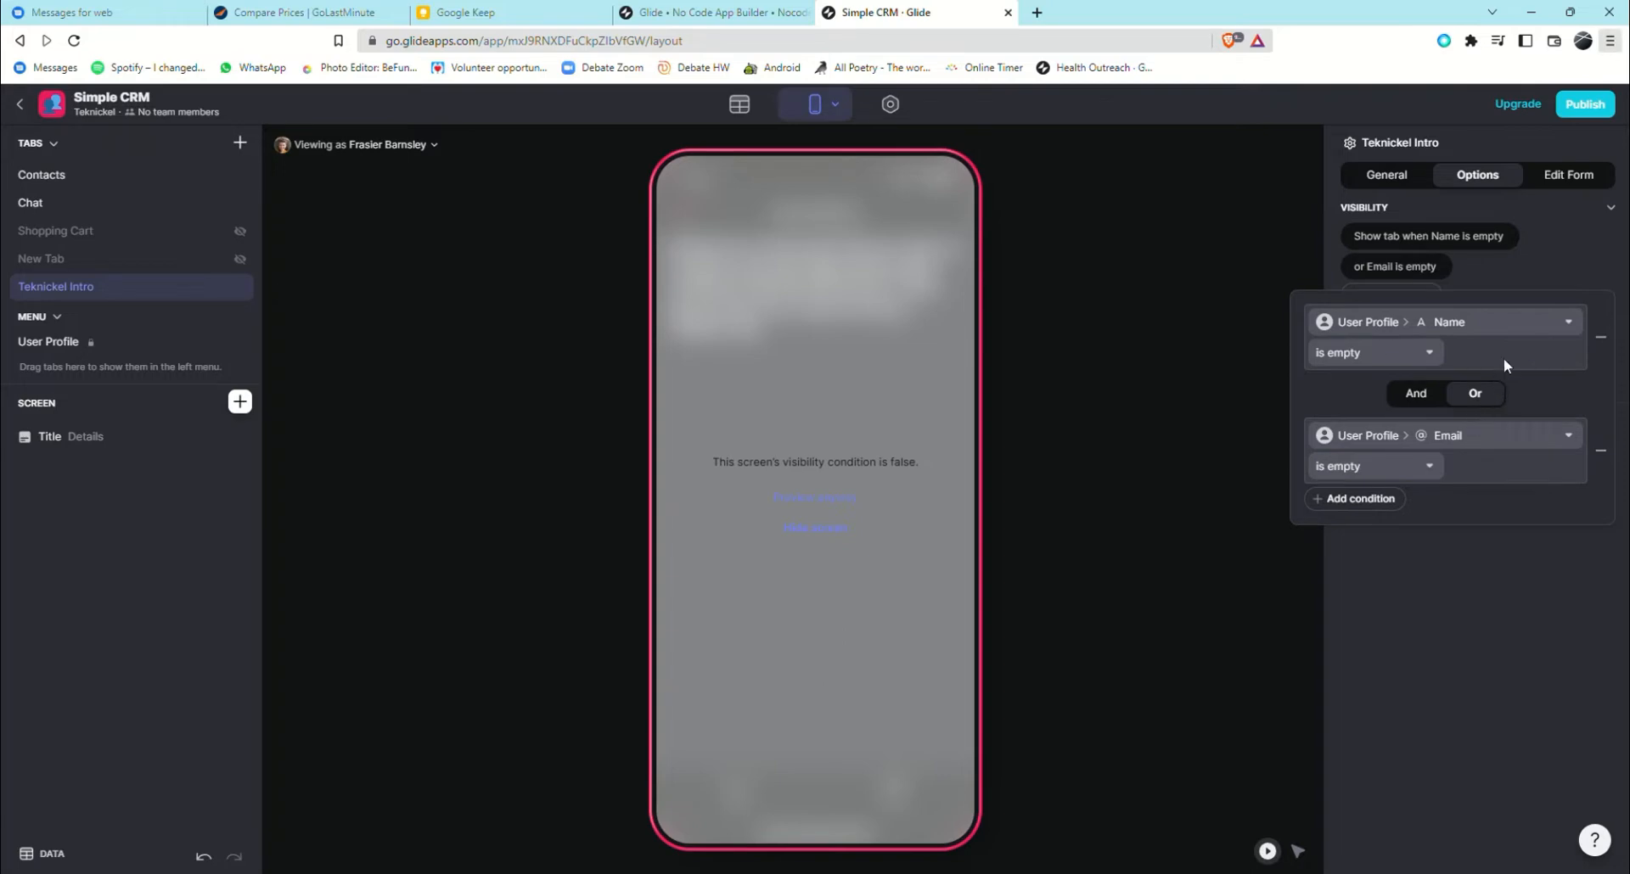
key(Escape)
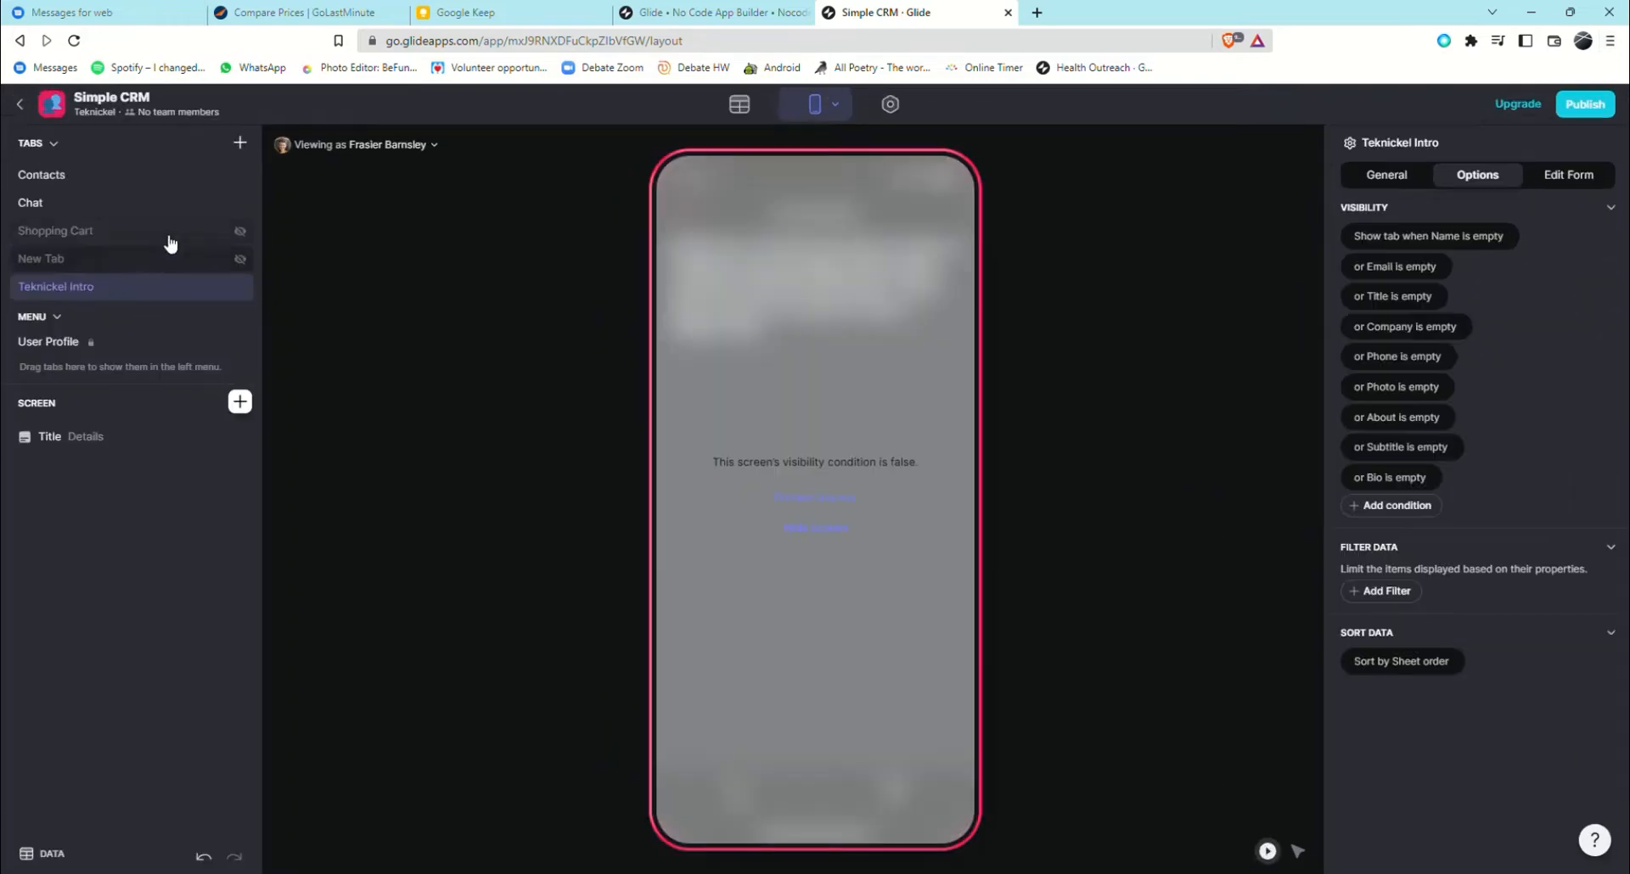
Check the Chat, Teknickel Intro and Contacts tabs in the app preview with the completed profile.
click(166, 205)
click(170, 286)
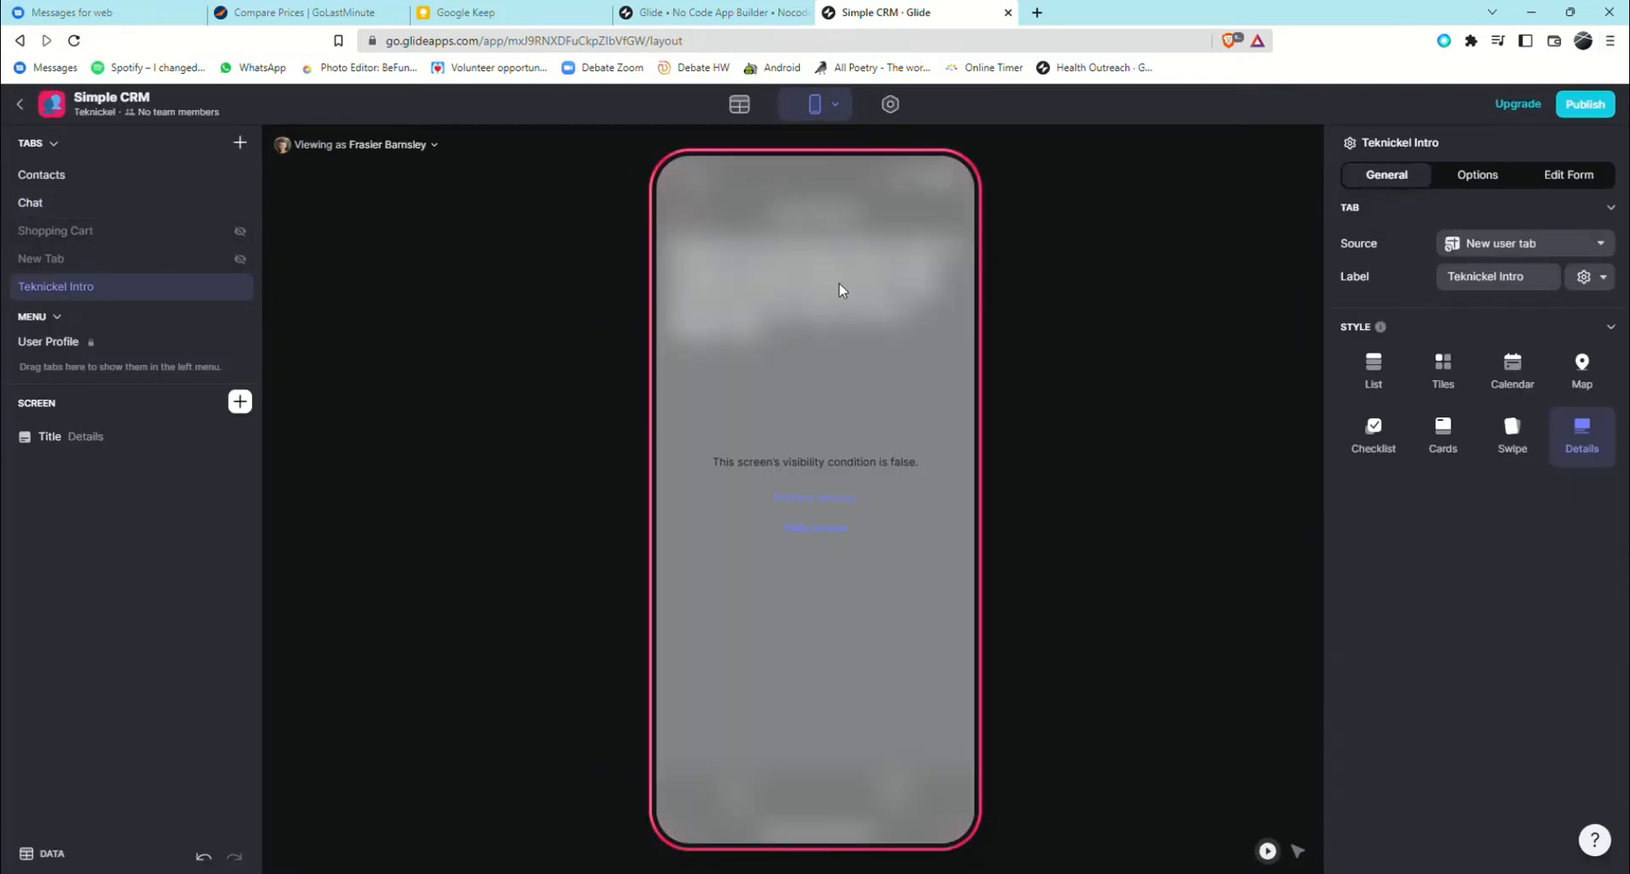
click(132, 175)
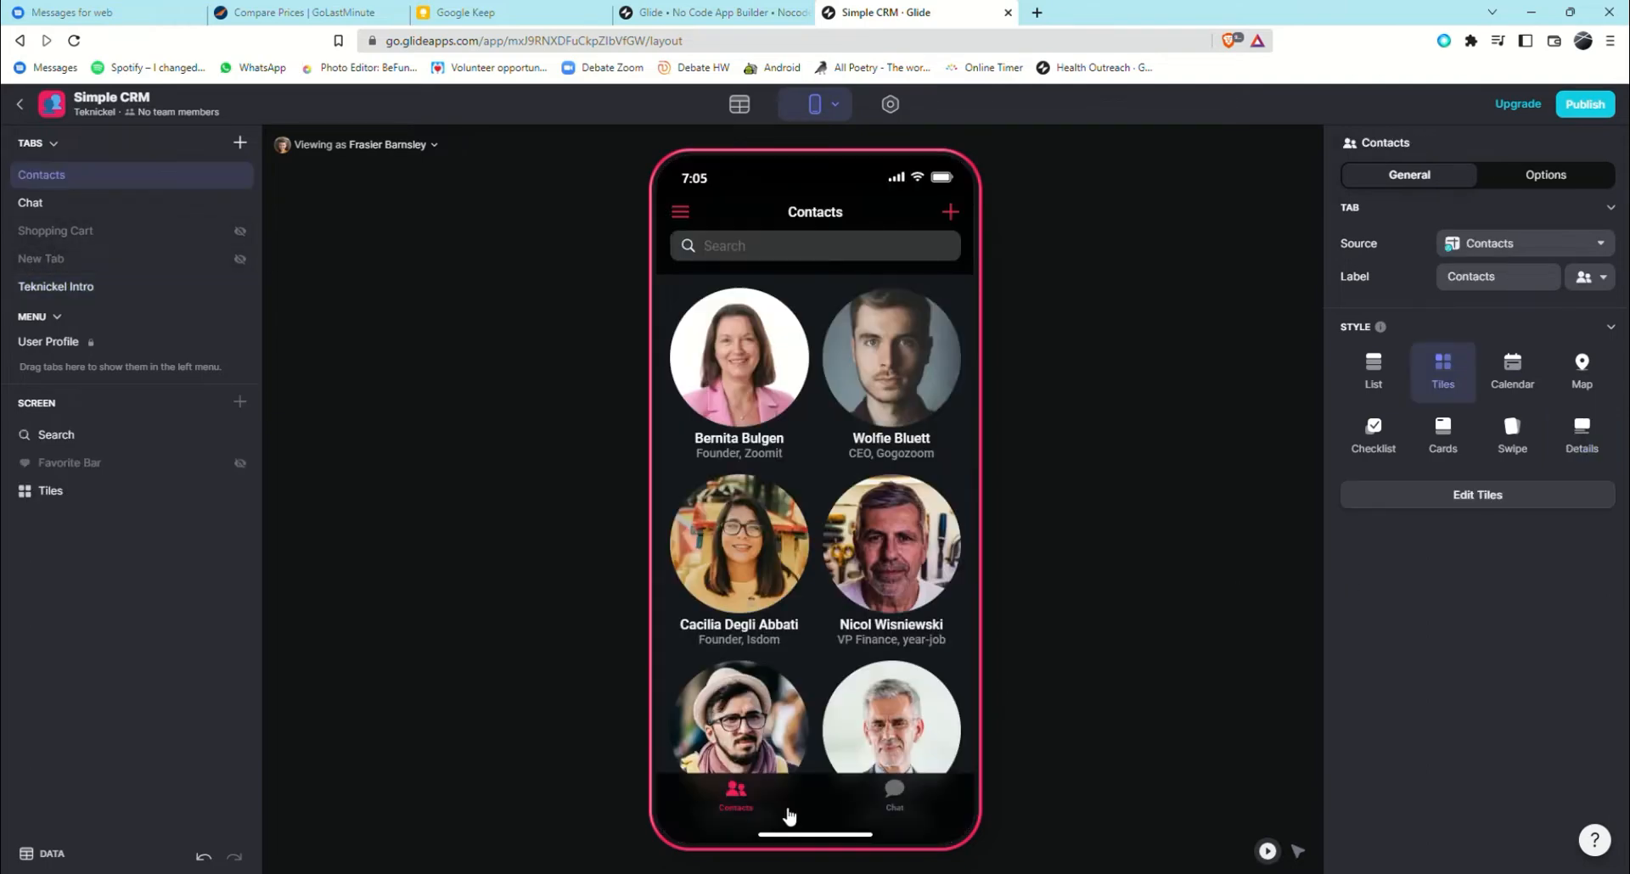
click(895, 802)
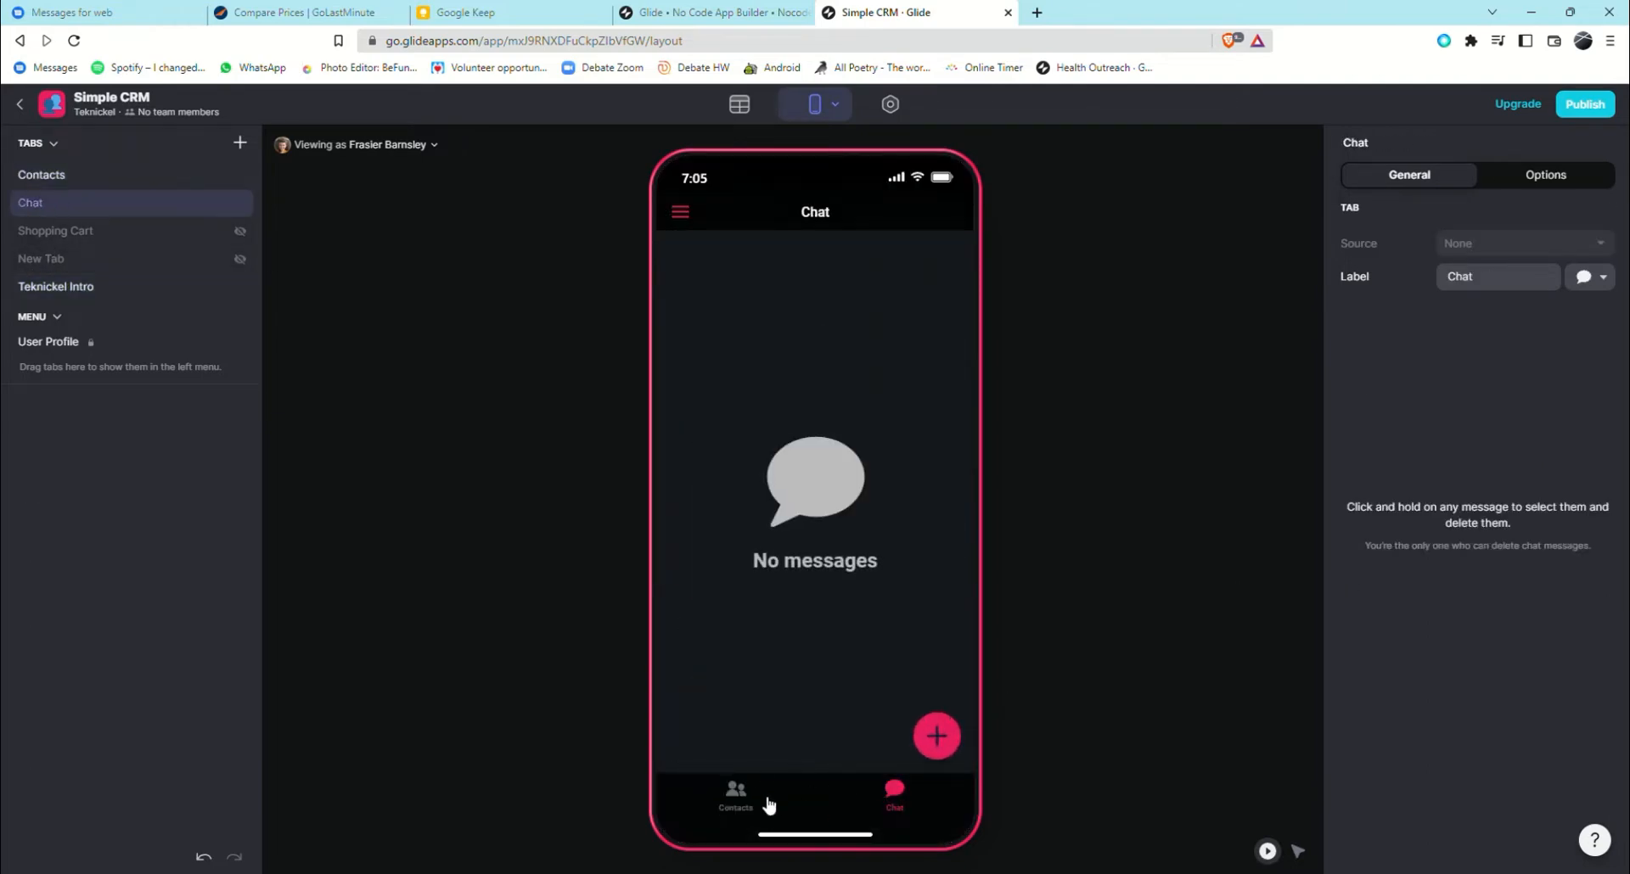
click(760, 801)
click(948, 797)
click(709, 789)
Restrict editing on the contact Details screen to when Name is the user profile's Name.
click(728, 434)
scroll(887, 556, down, 1)
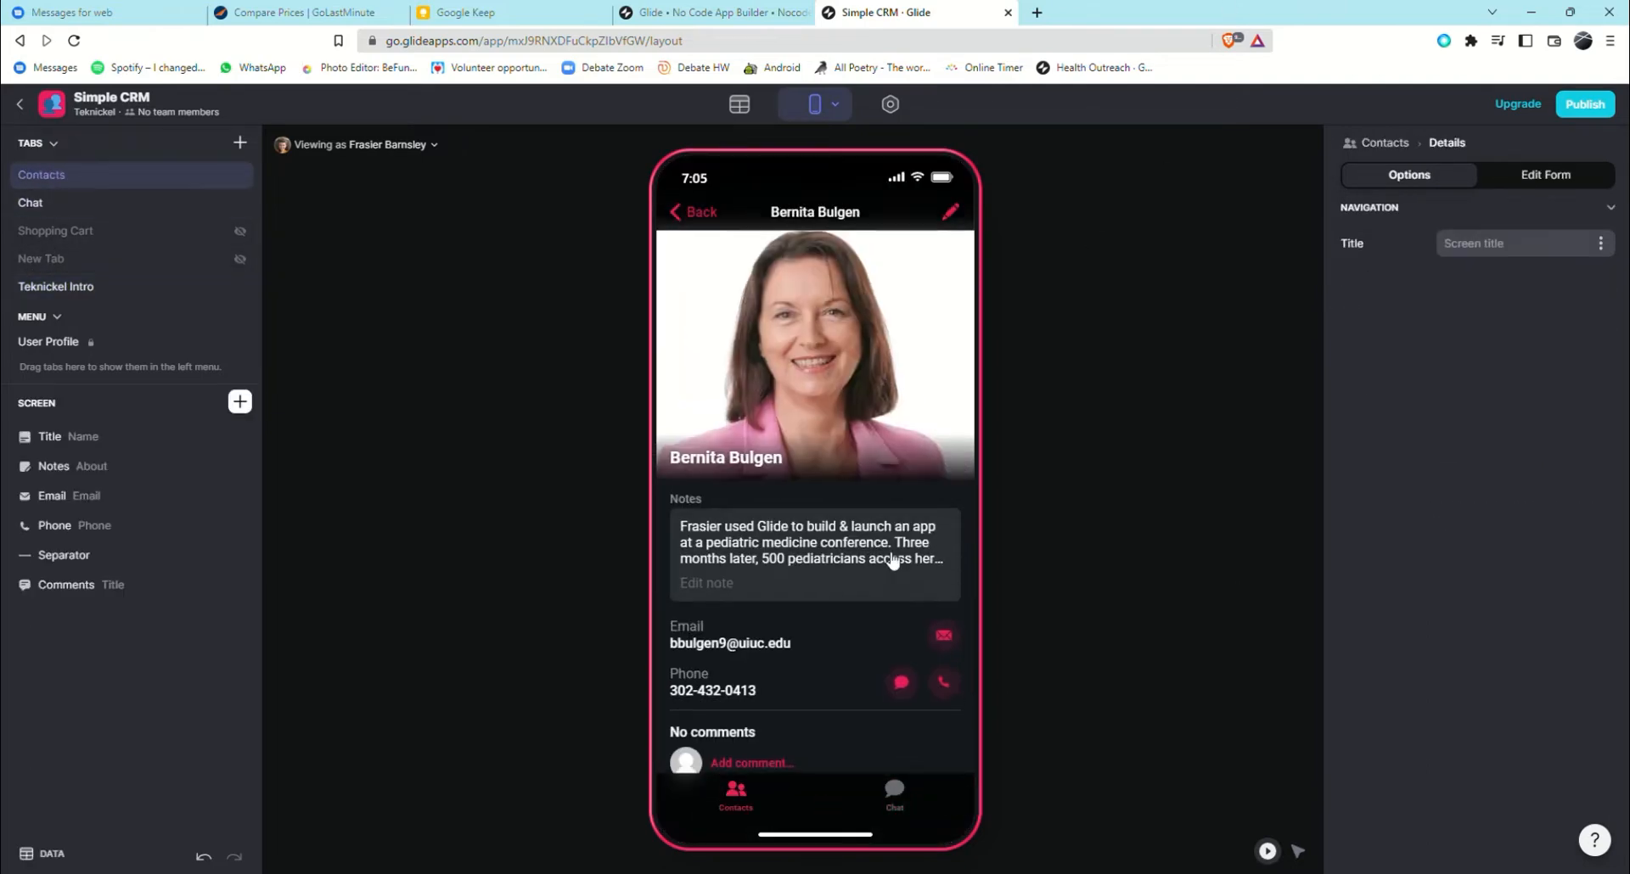
click(1595, 183)
click(1393, 280)
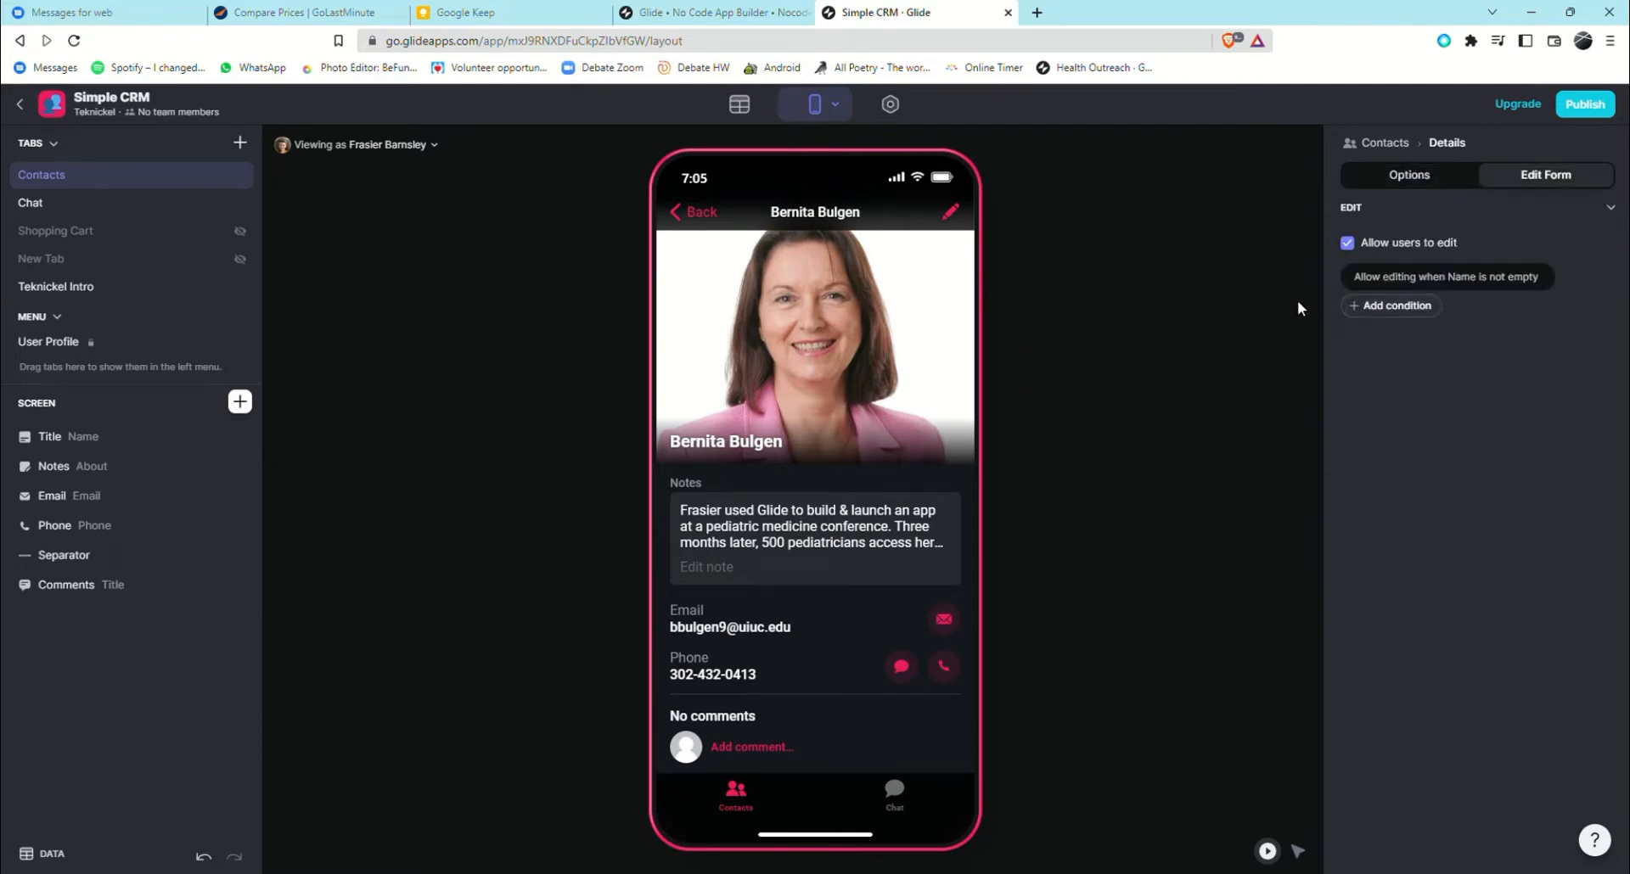
click(1425, 281)
click(1421, 348)
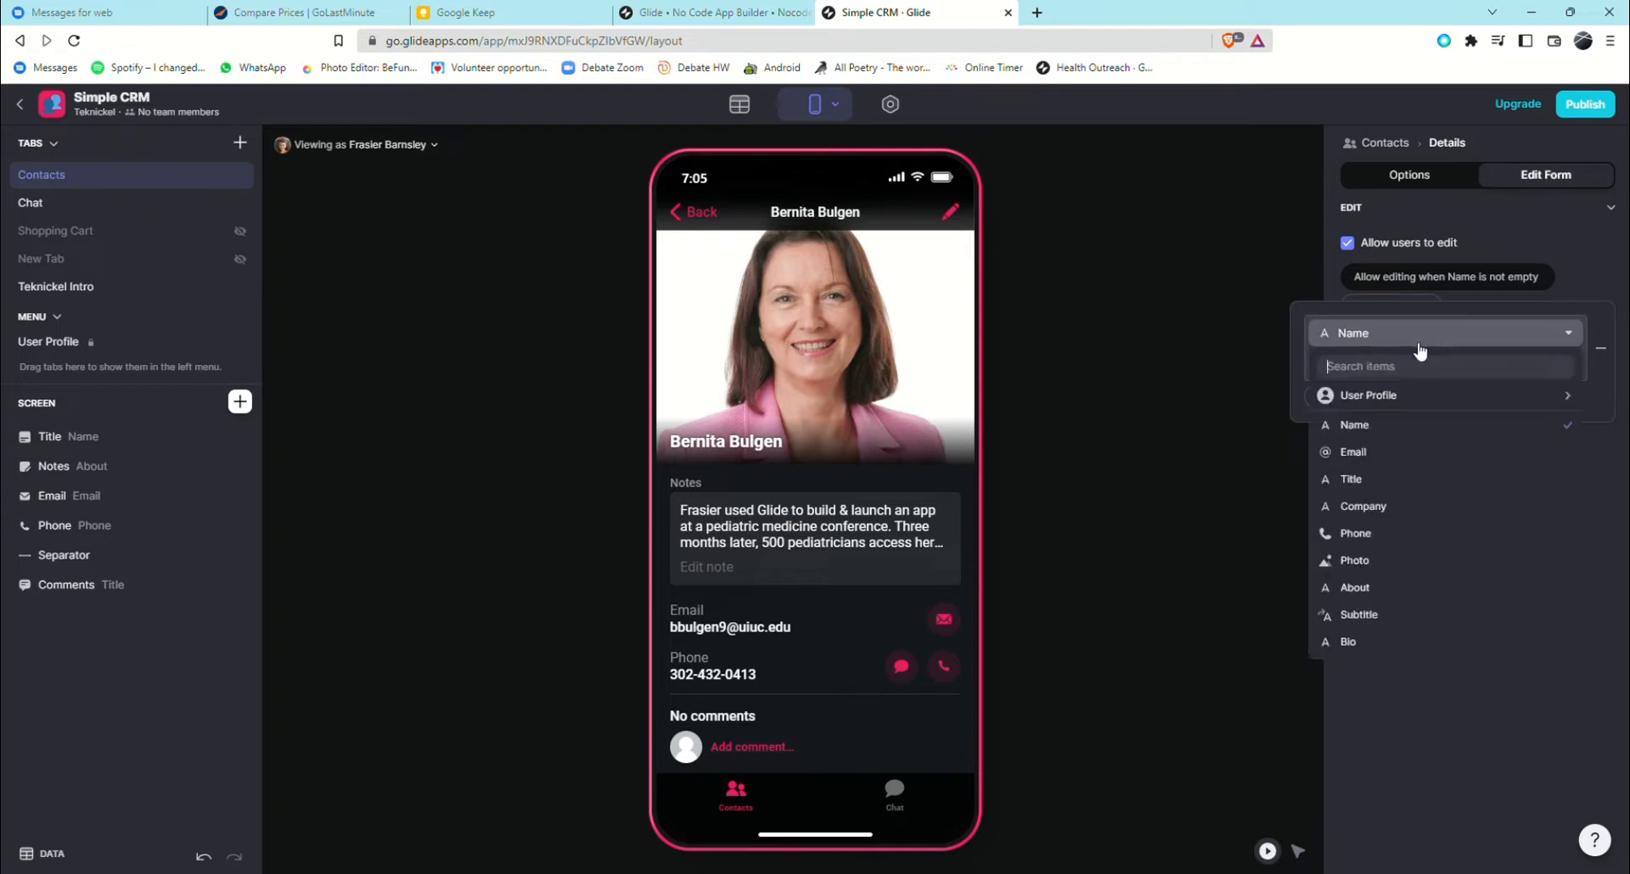
mouse_move(1393, 398)
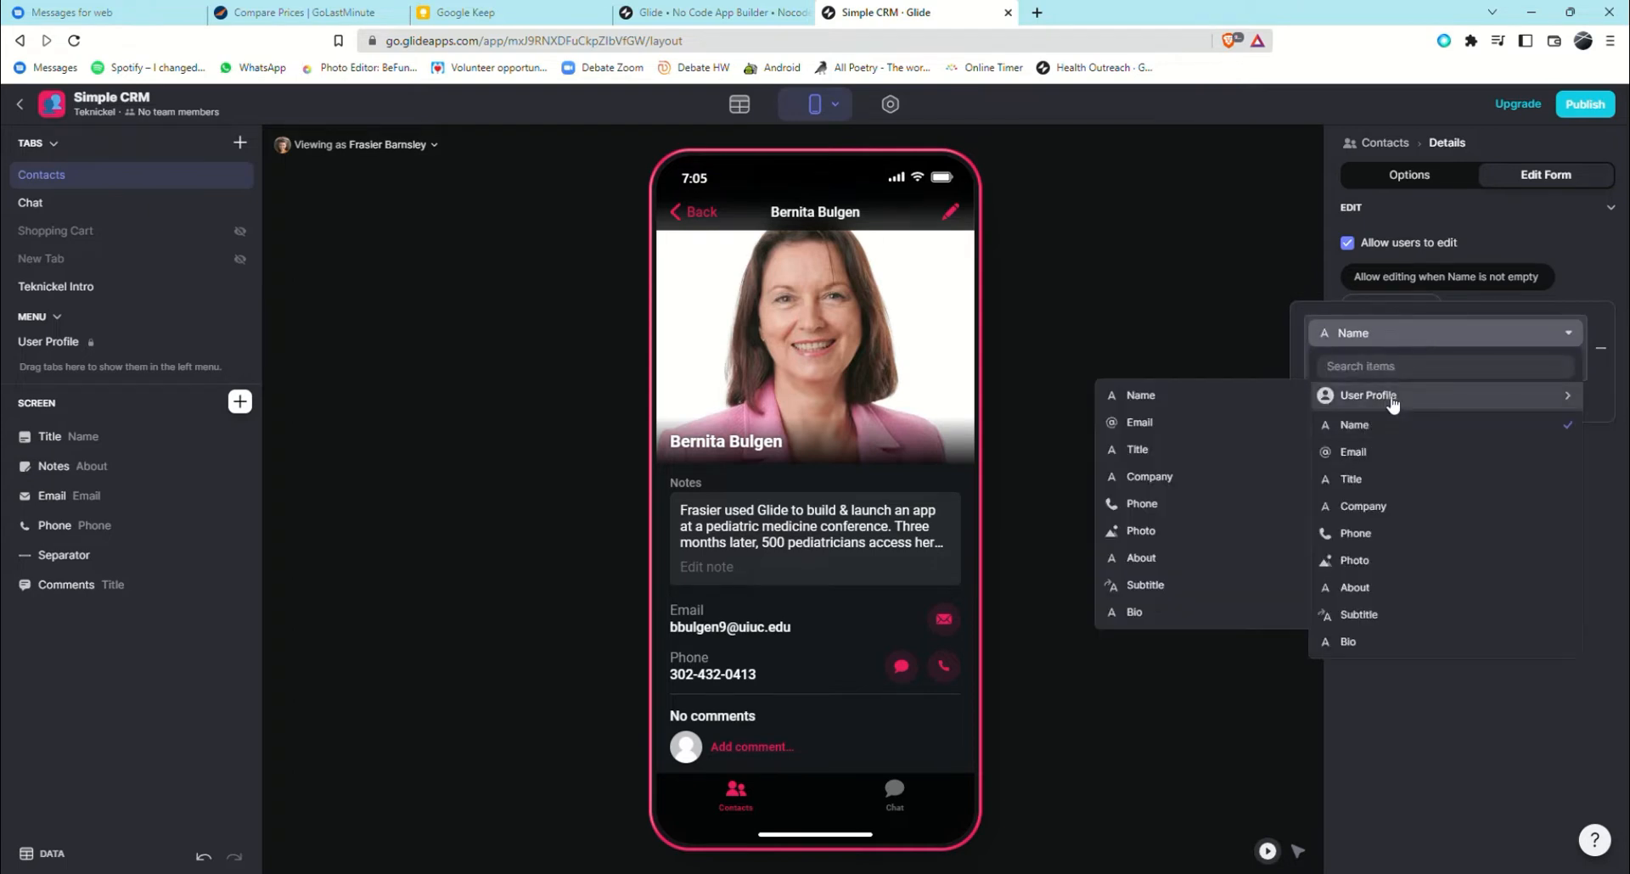
click(1246, 404)
click(1424, 365)
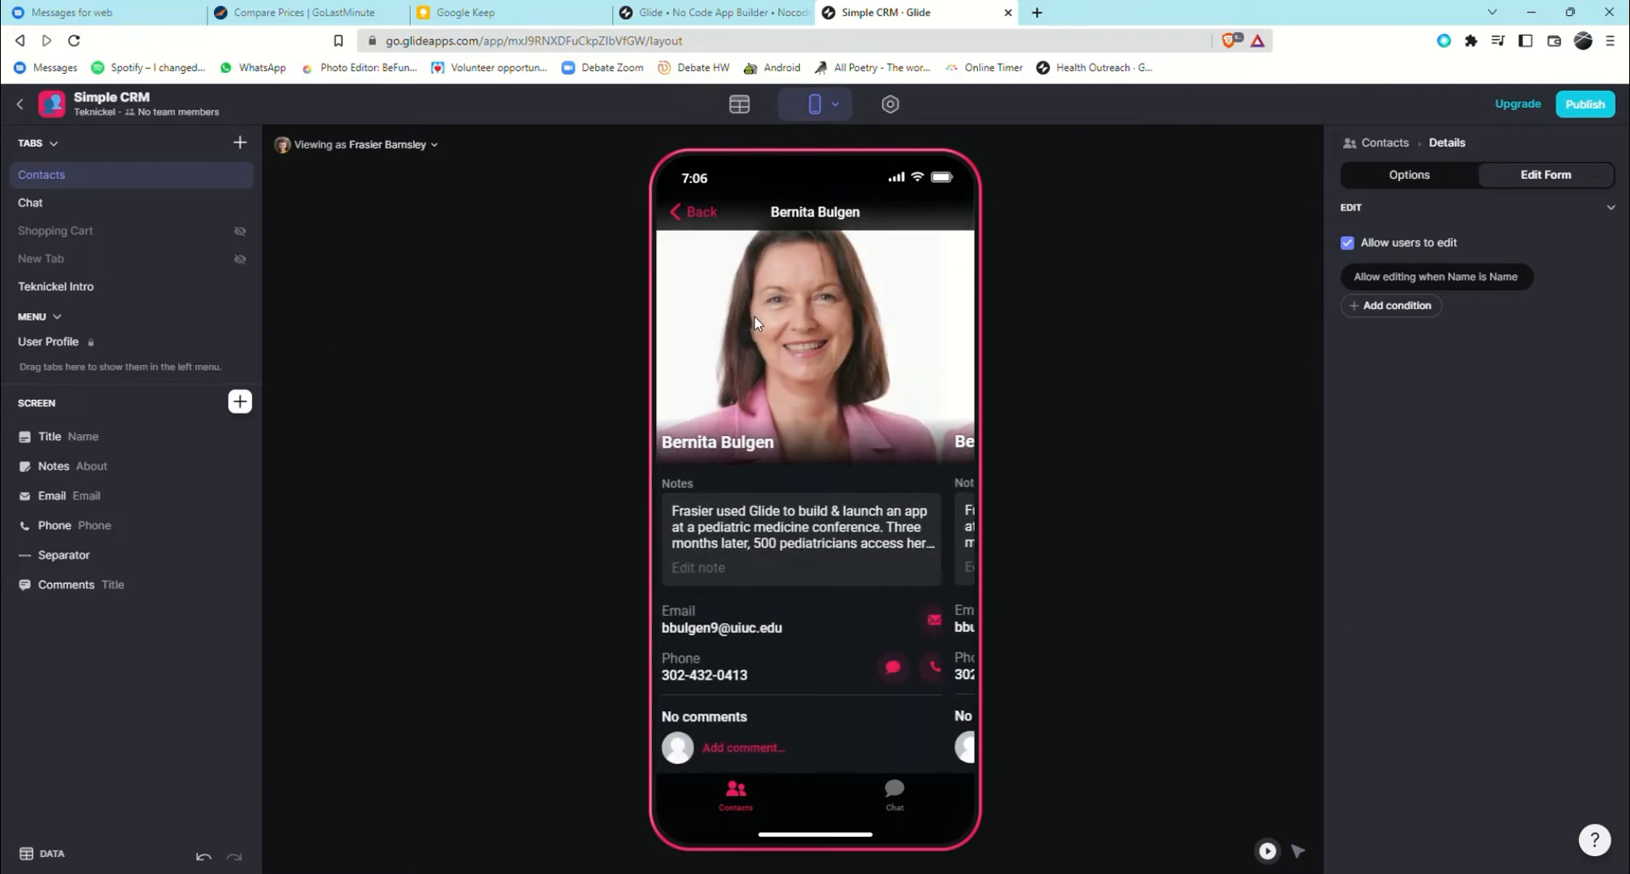
Open the previewed user's own contact from the Contacts list and check its edit form.
click(695, 219)
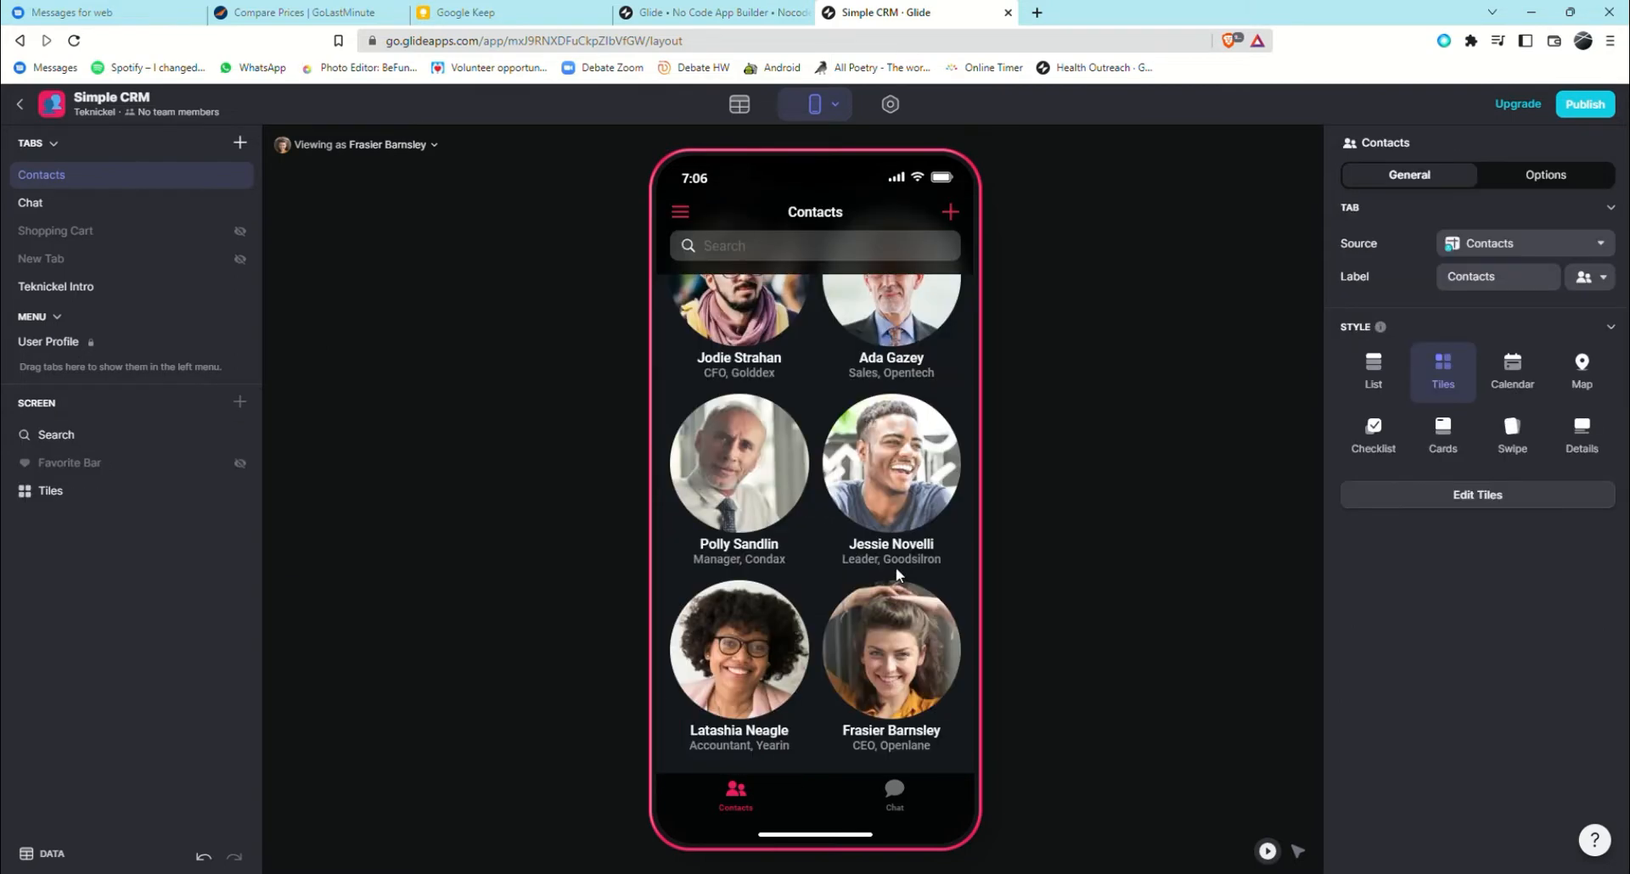
click(883, 620)
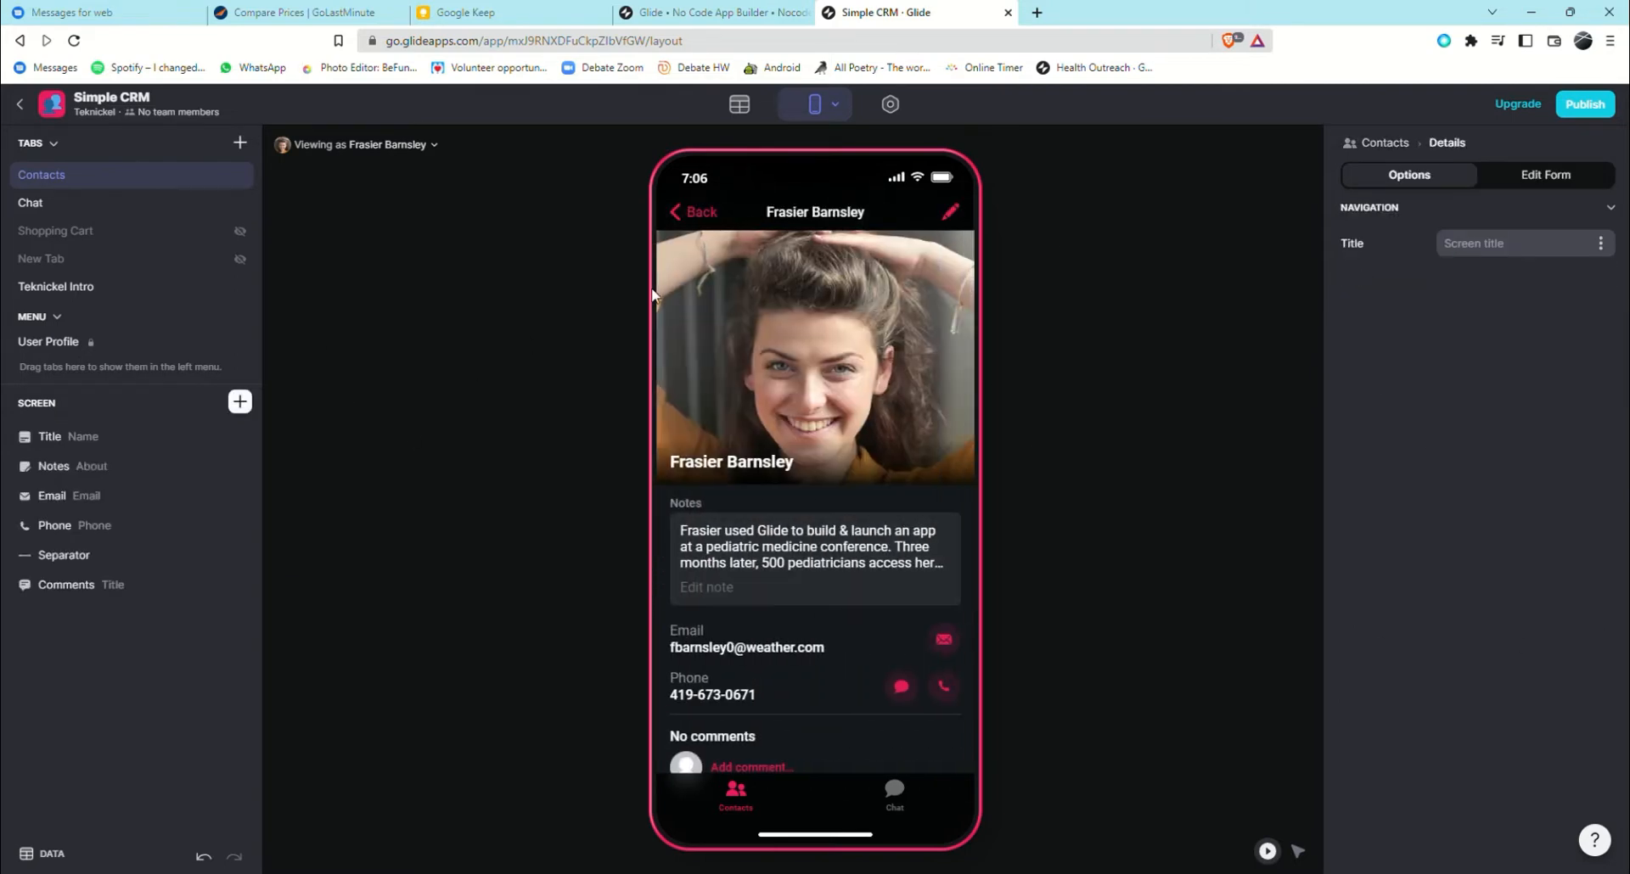
click(947, 208)
scroll(777, 163, down, 2)
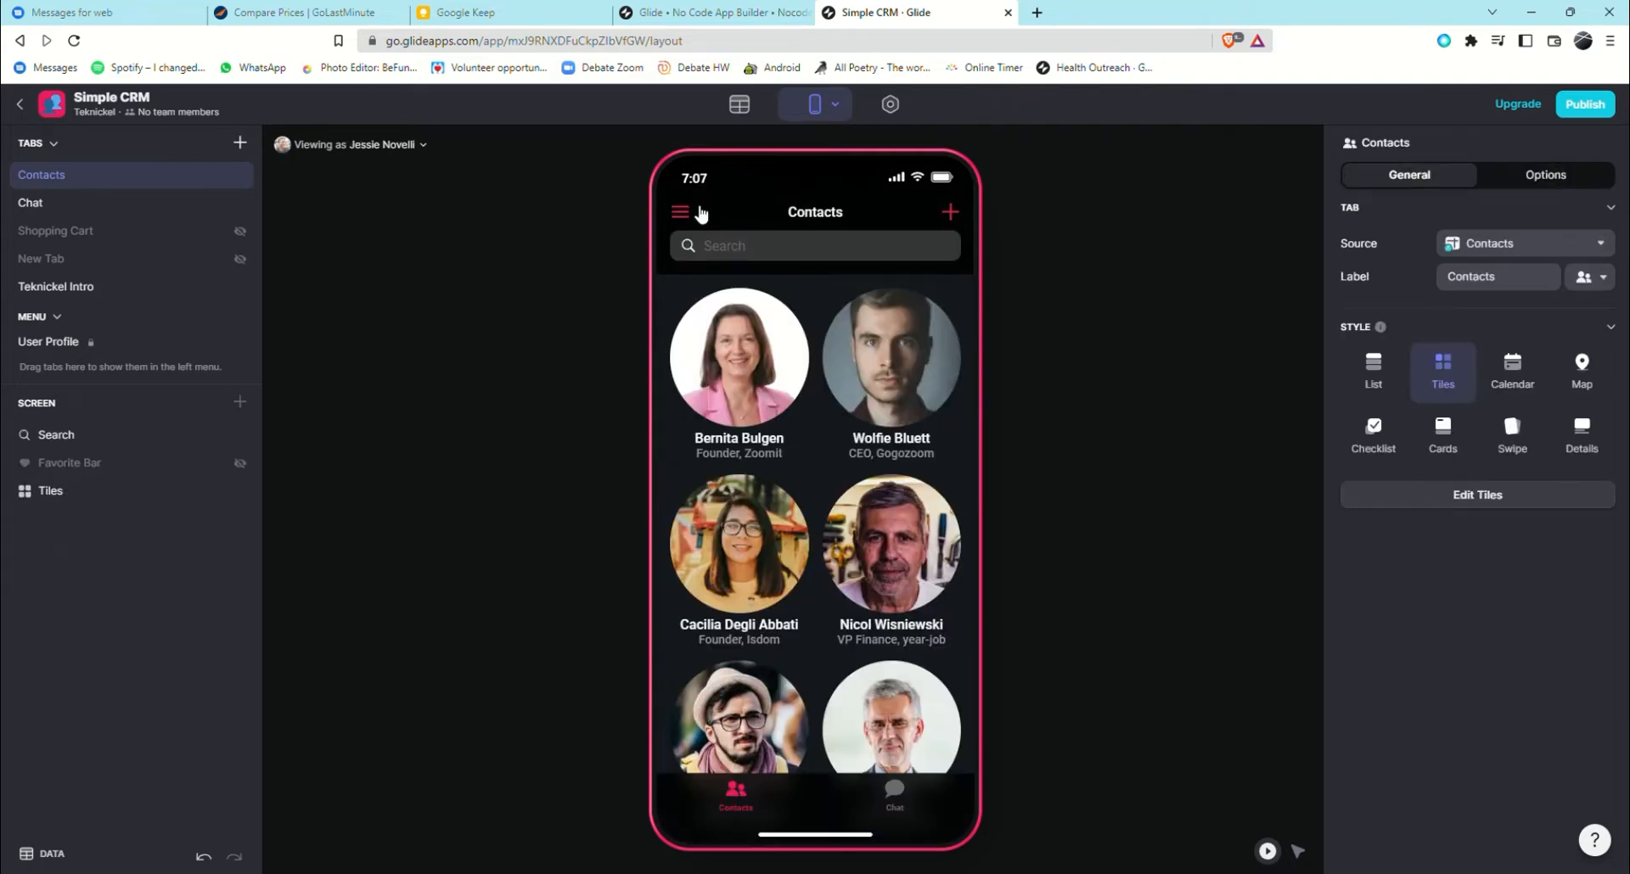
Check the side menu and the Chat and Contacts tabs in the preview as a different user.
click(696, 211)
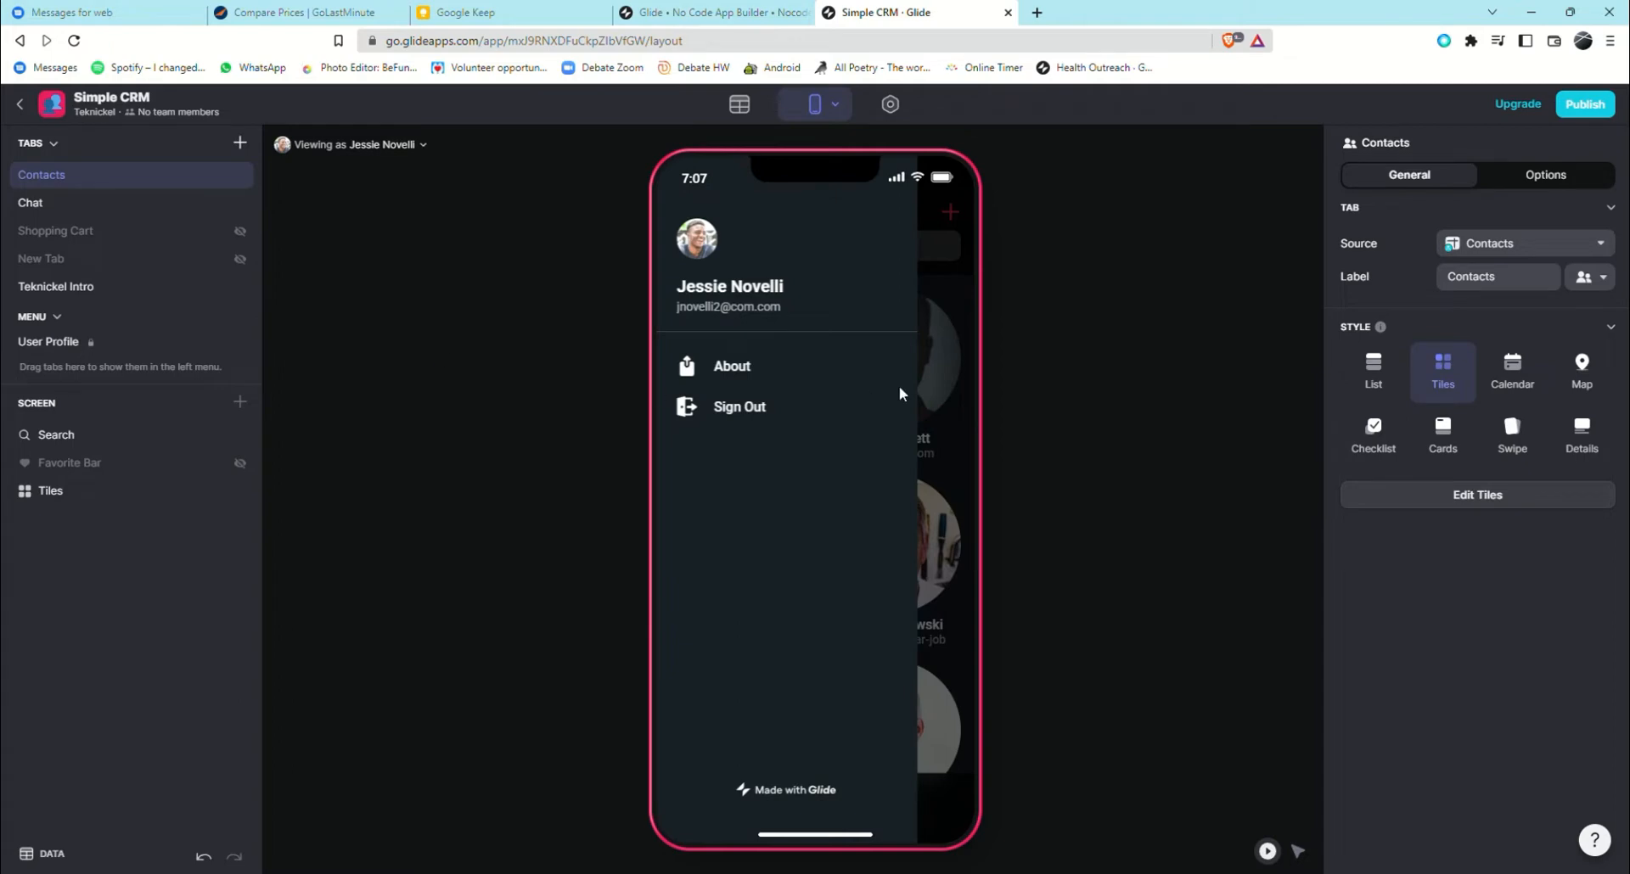
click(929, 399)
click(895, 796)
click(737, 796)
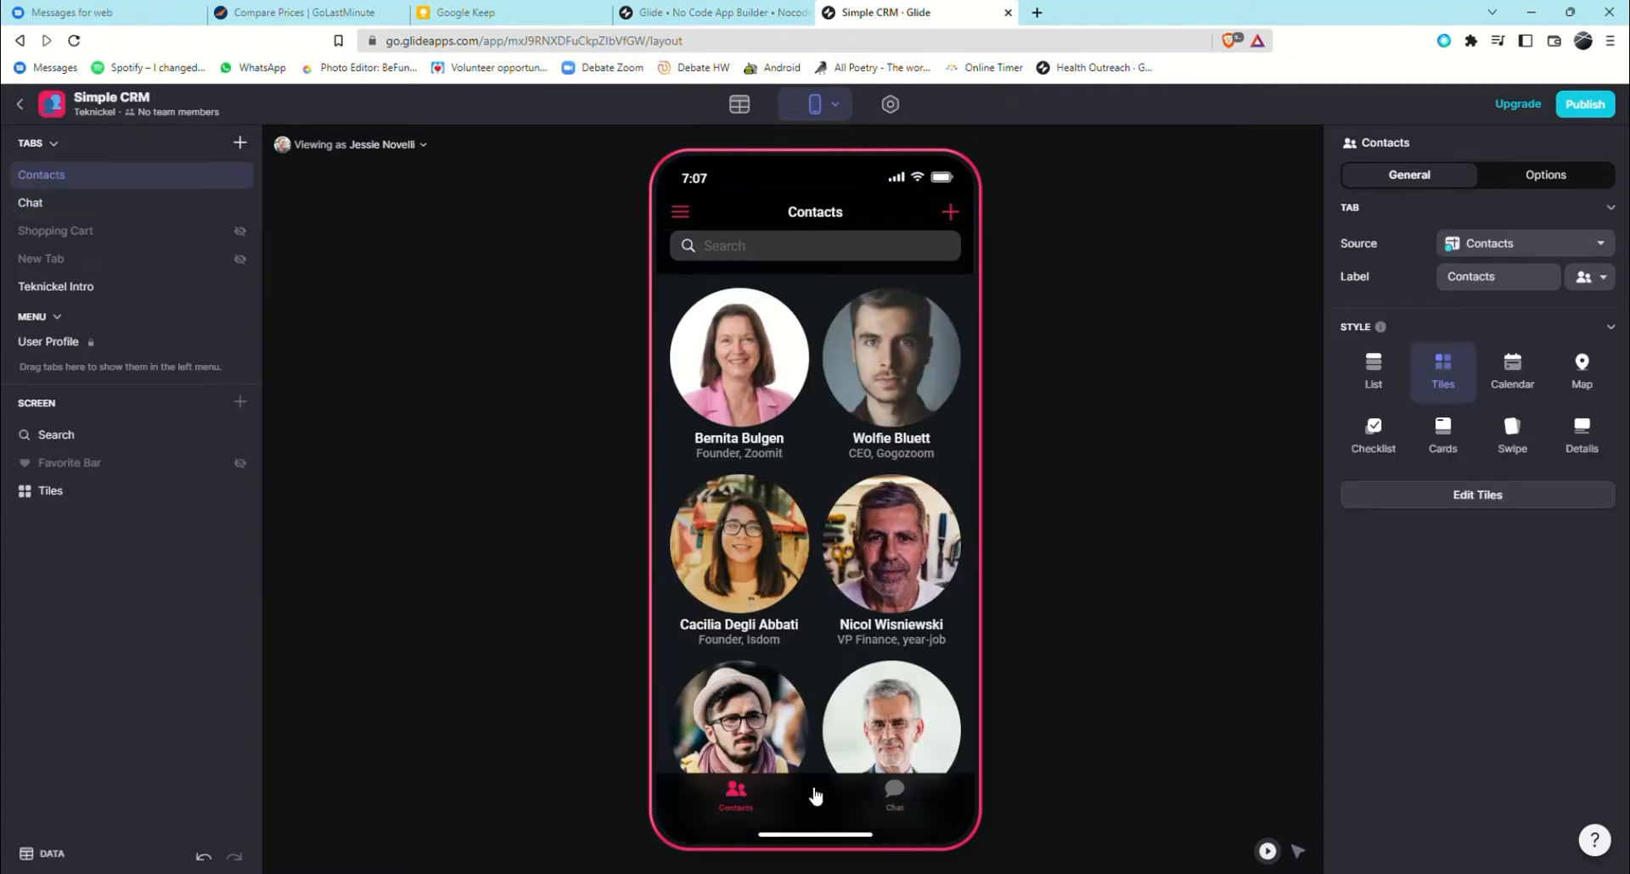
Give New Tab a lock icon and relabel it Private Msgs.
click(136, 258)
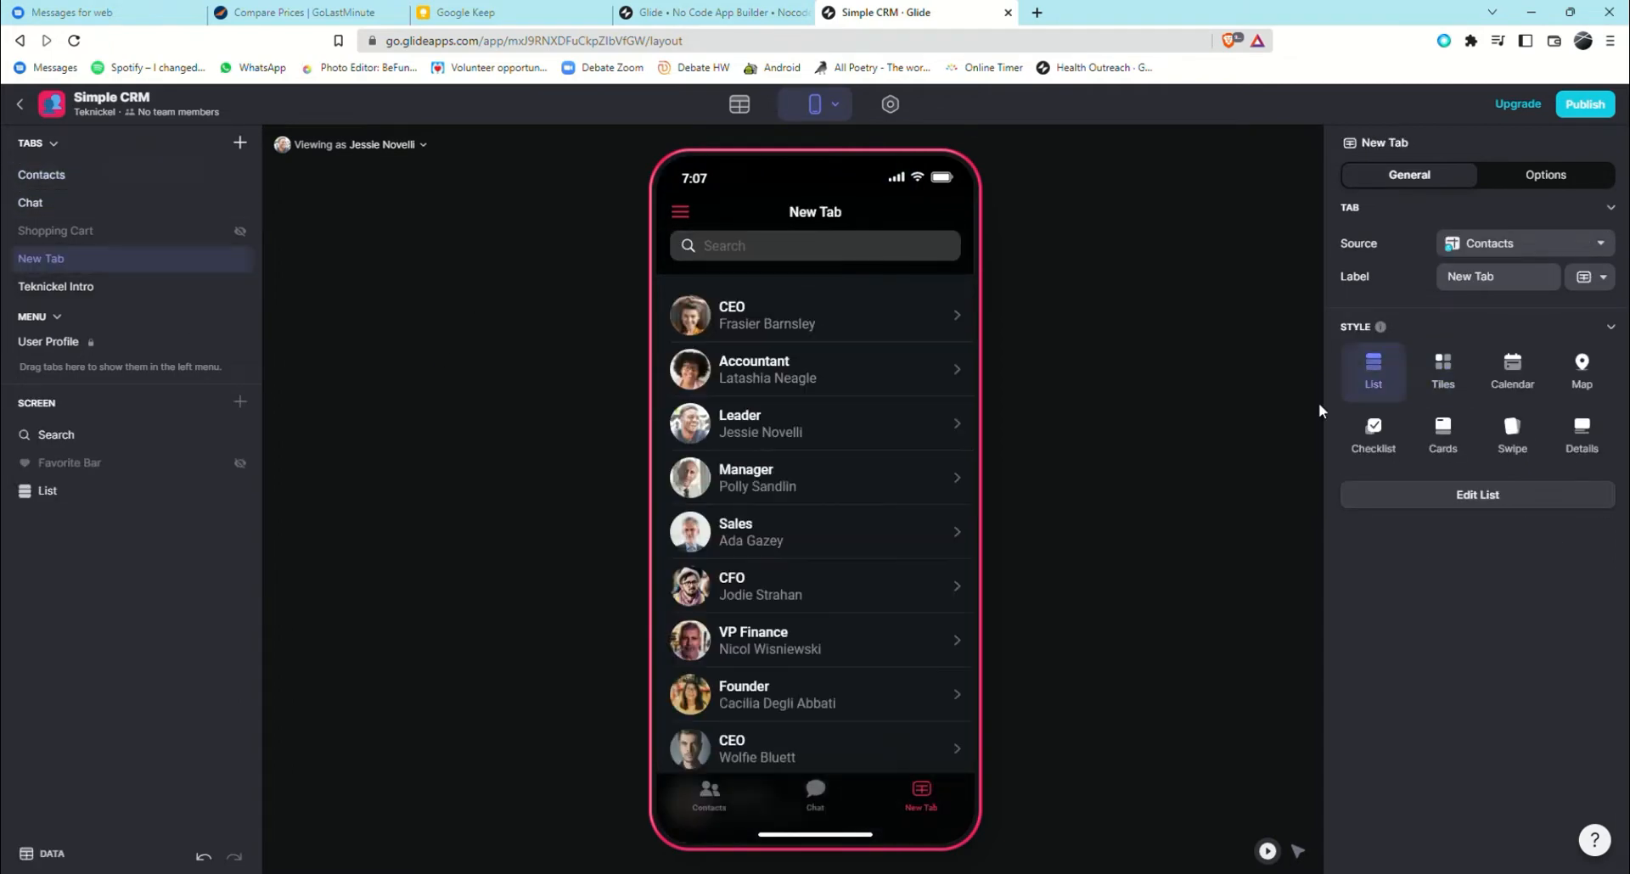
click(1583, 277)
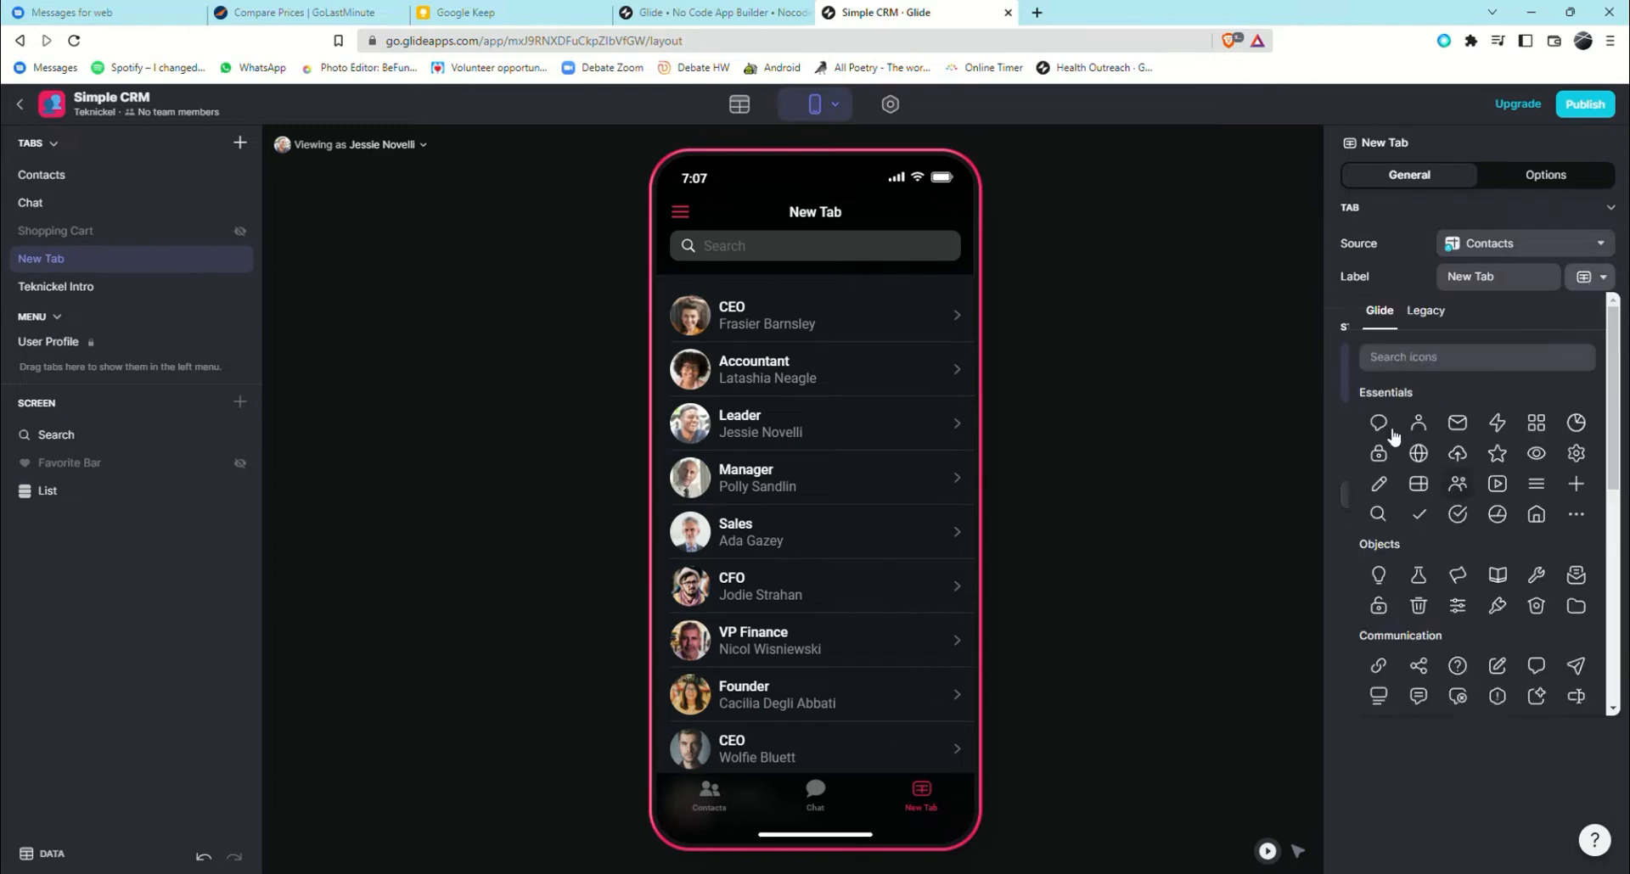
click(1378, 453)
triple_click(1486, 281)
text(Privbay)
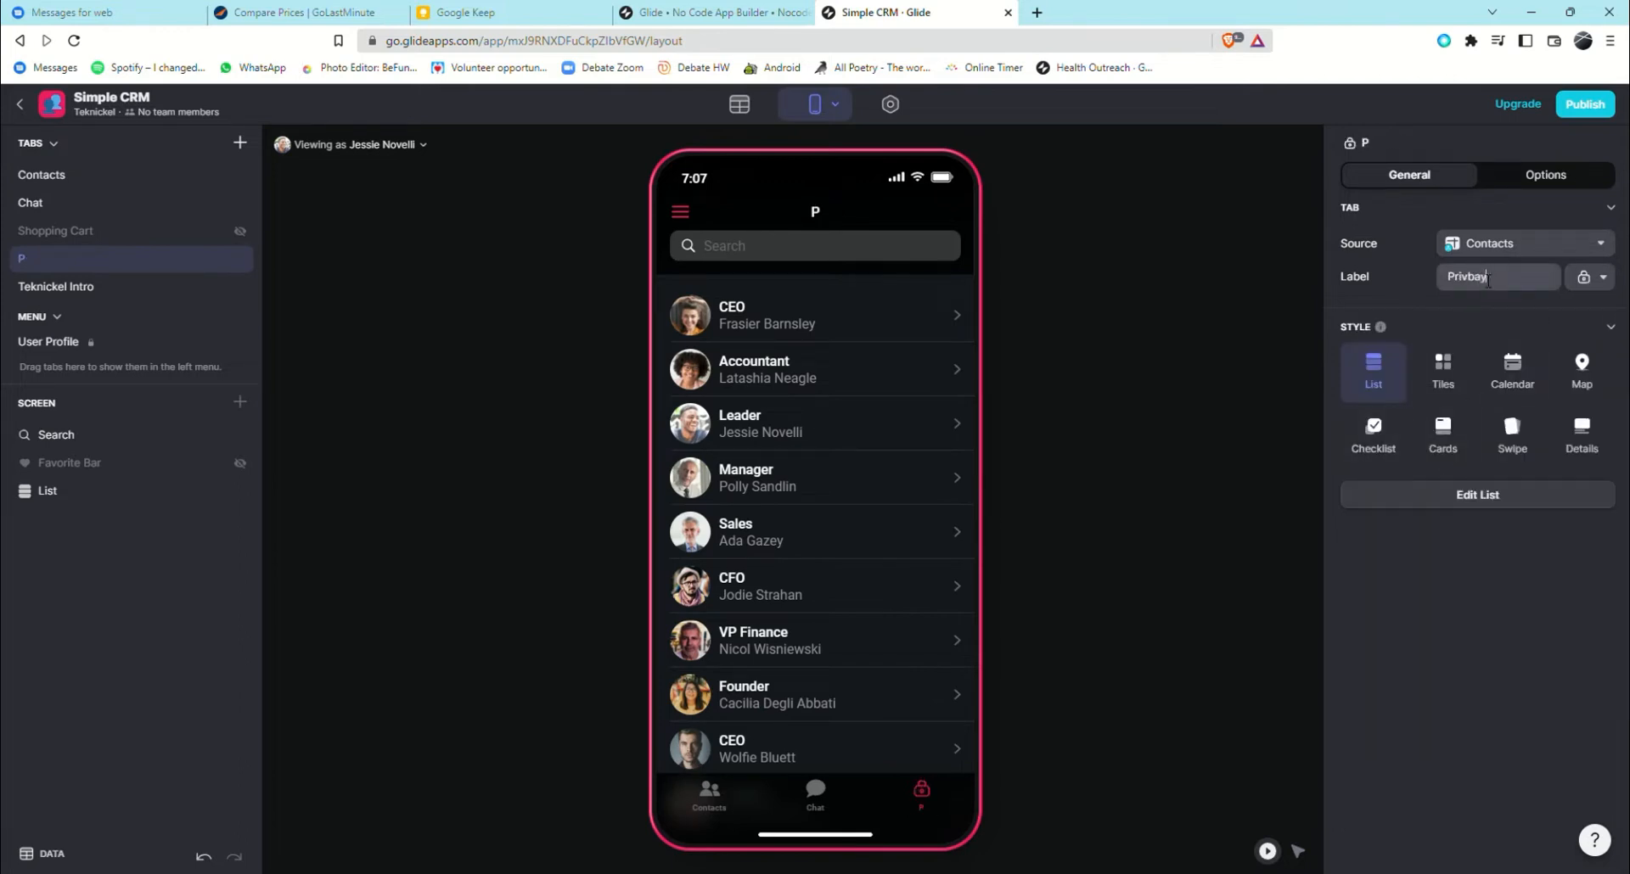
key(BackSpace)
key(BackSpace)
key(BackSpace)
text(ate ins)
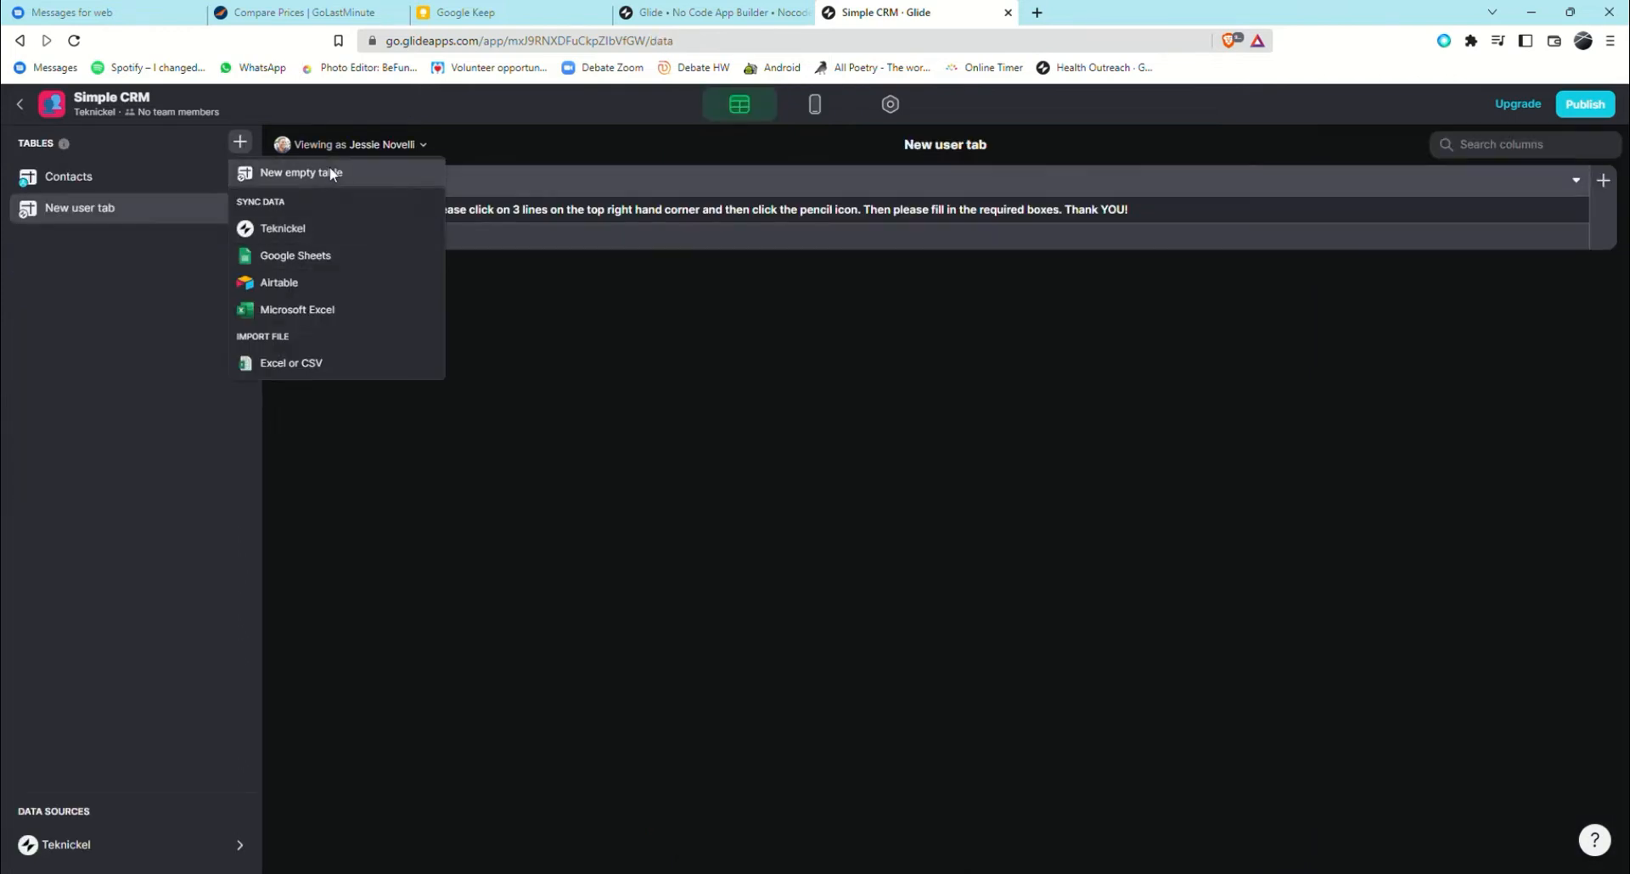
Create an empty MSGS table with text columns Written By:, Recipient and Message, plus an Image-type Photo column.
click(329, 166)
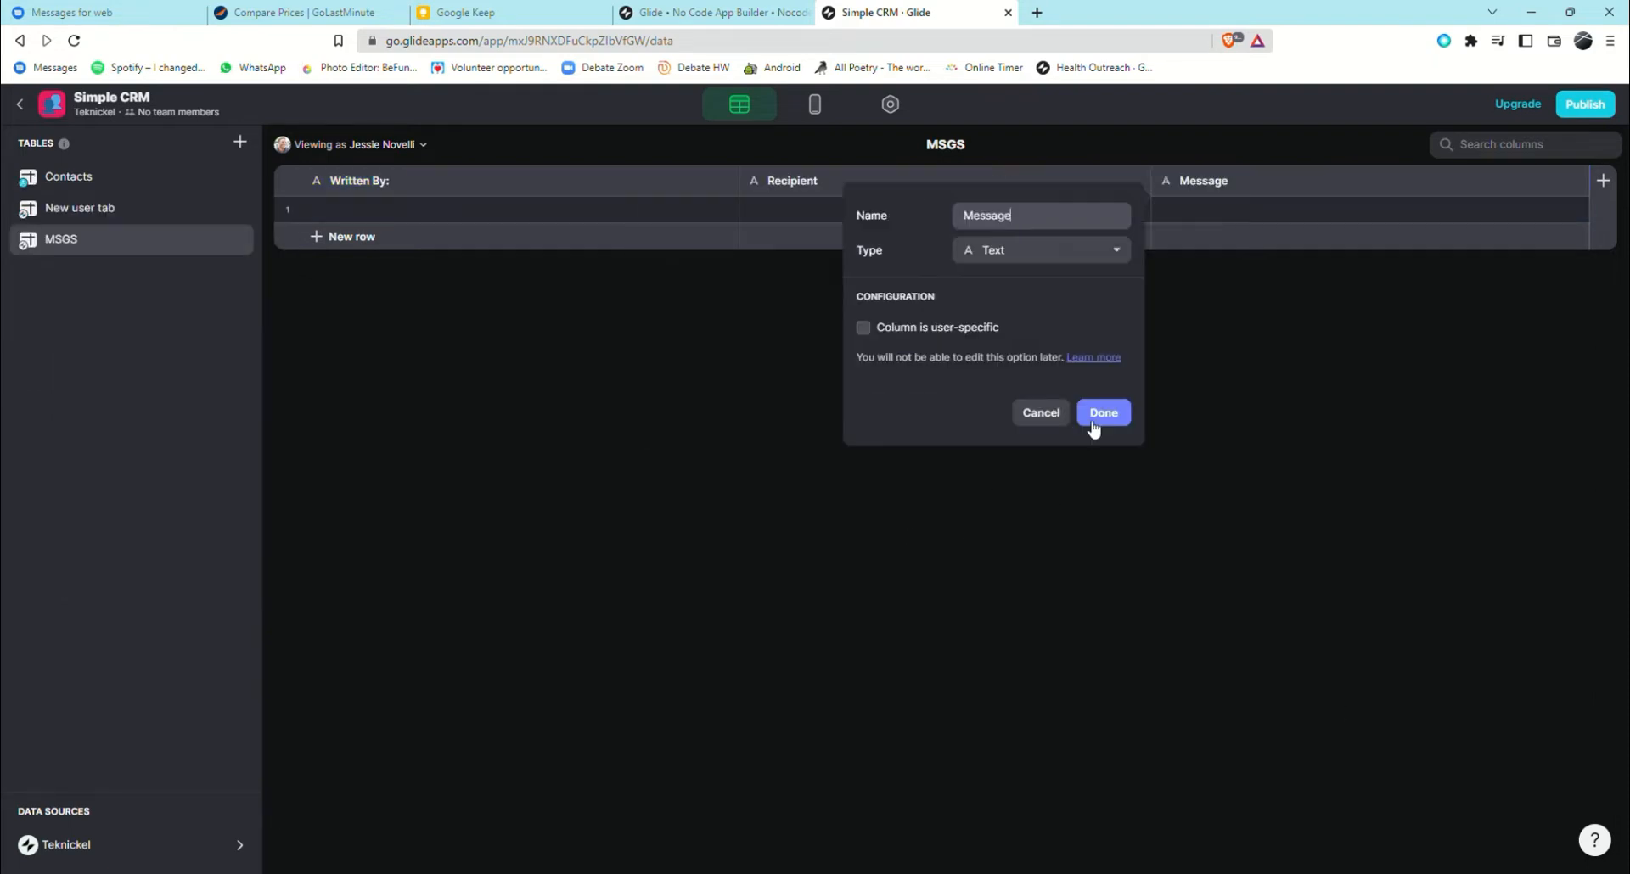
click(1102, 412)
click(1602, 180)
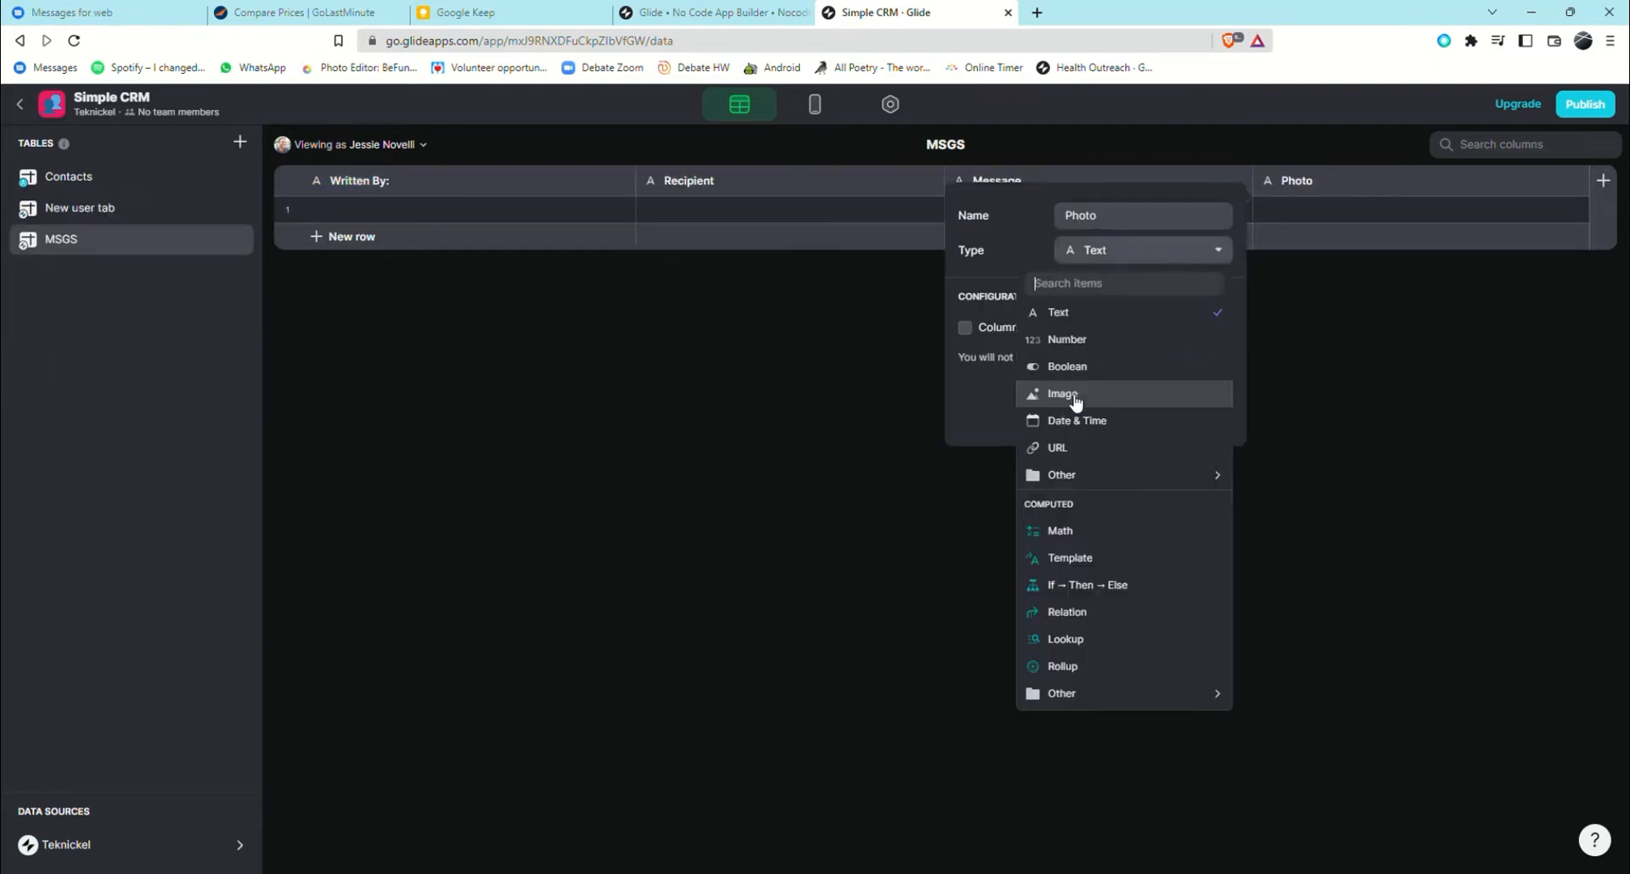
click(1076, 395)
click(1200, 413)
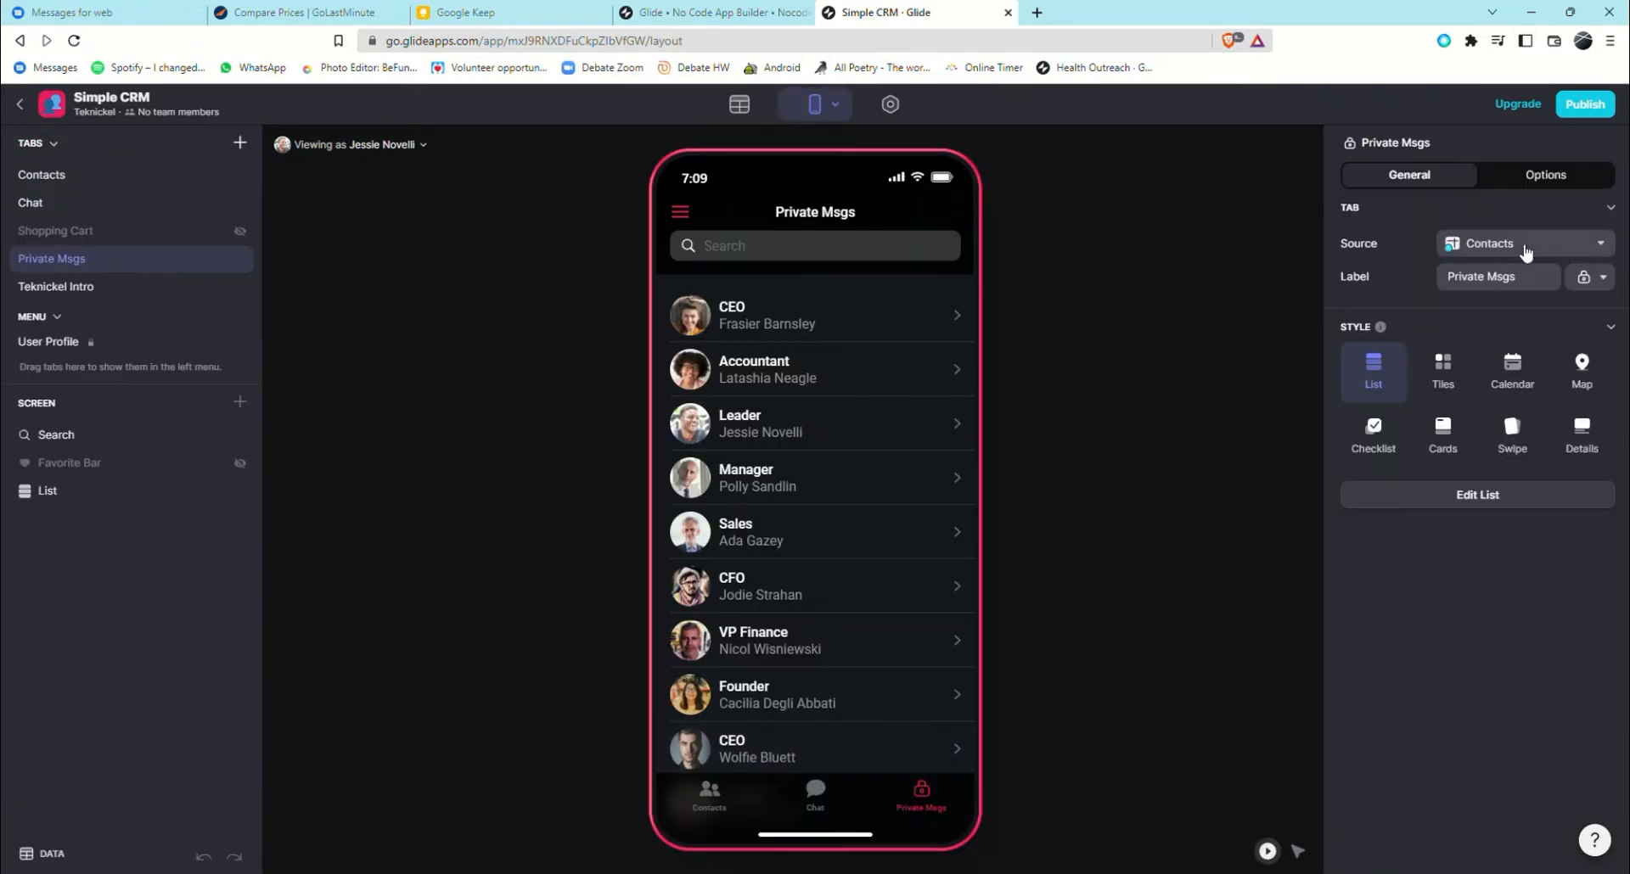
Set the Private Msgs tab's source to the MSGS table.
click(1525, 248)
click(1494, 326)
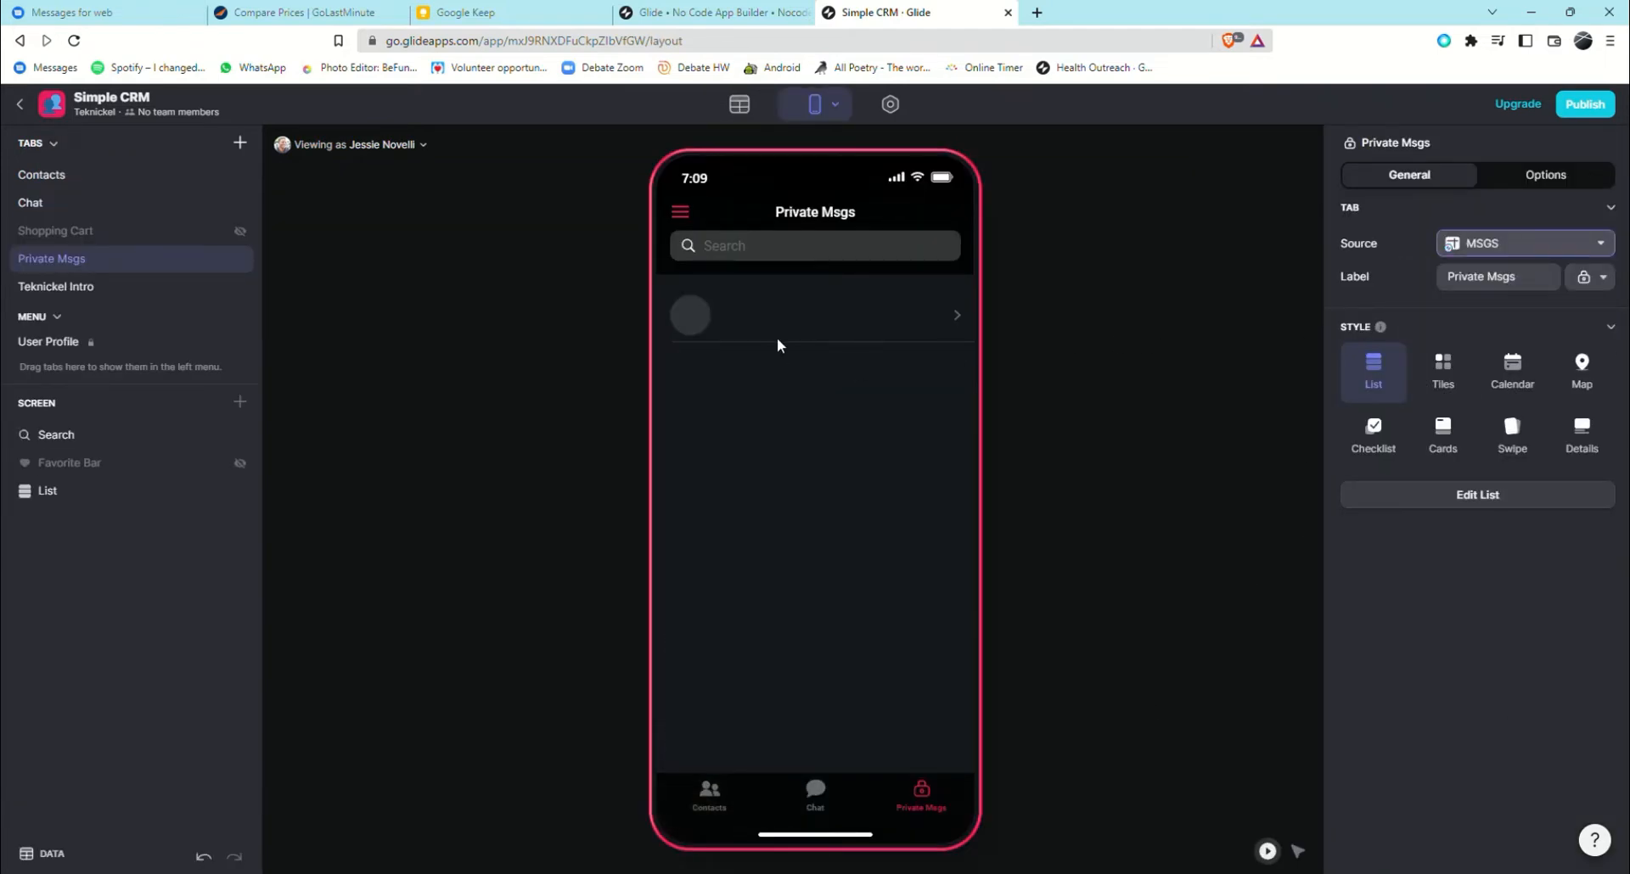
click(763, 113)
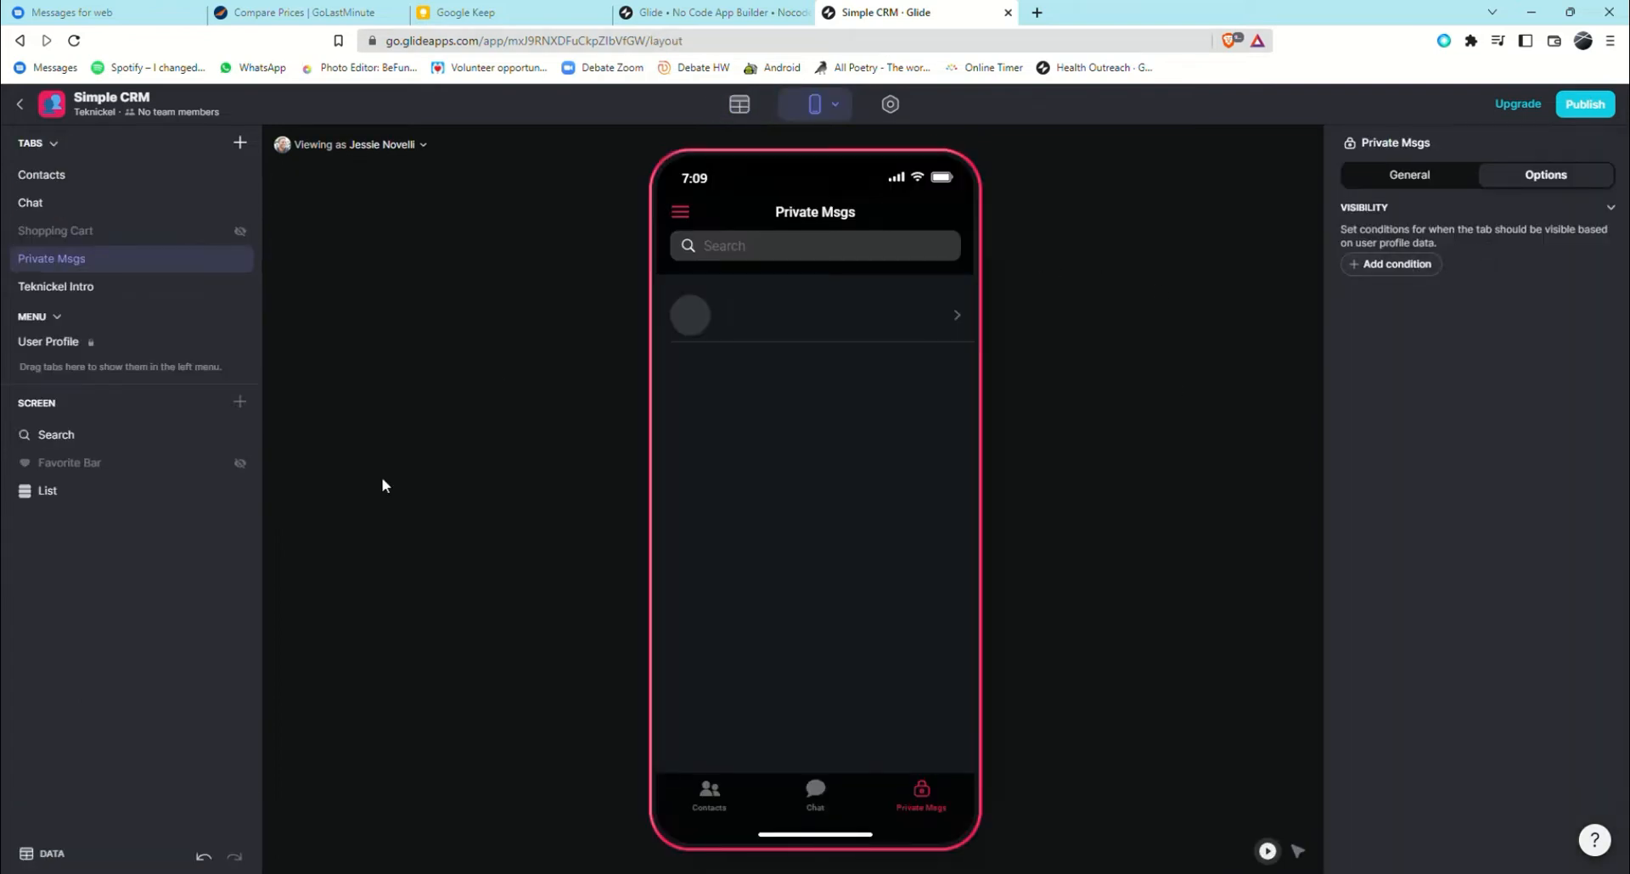
click(1363, 264)
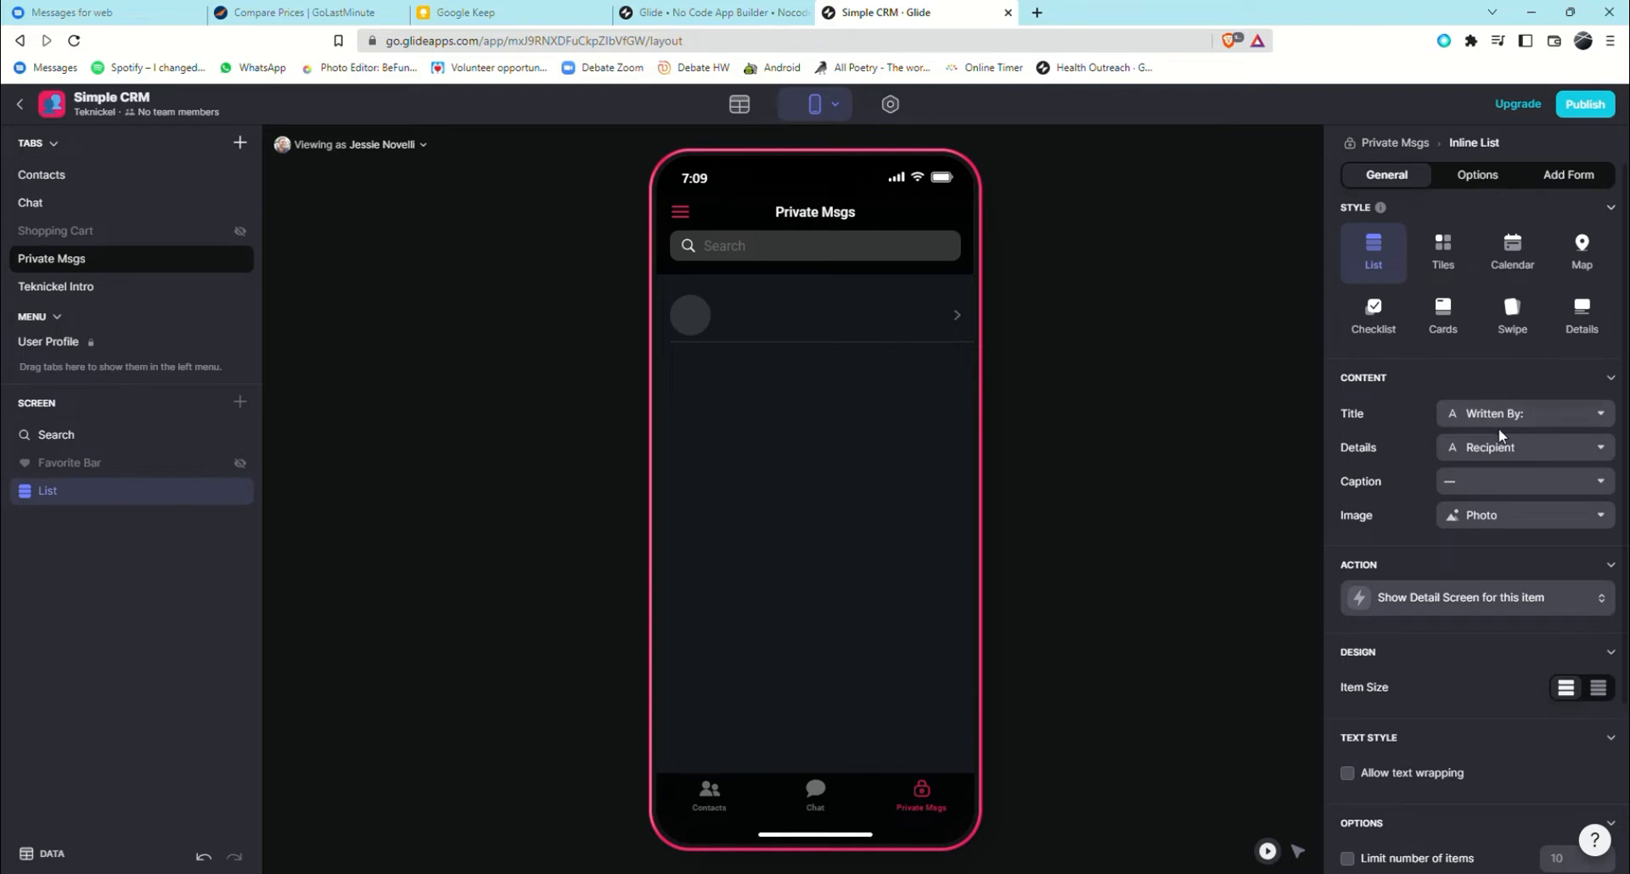
Set the Private Msgs list's Title to Written By:, Details to Message and Caption to Recipient.
click(1555, 416)
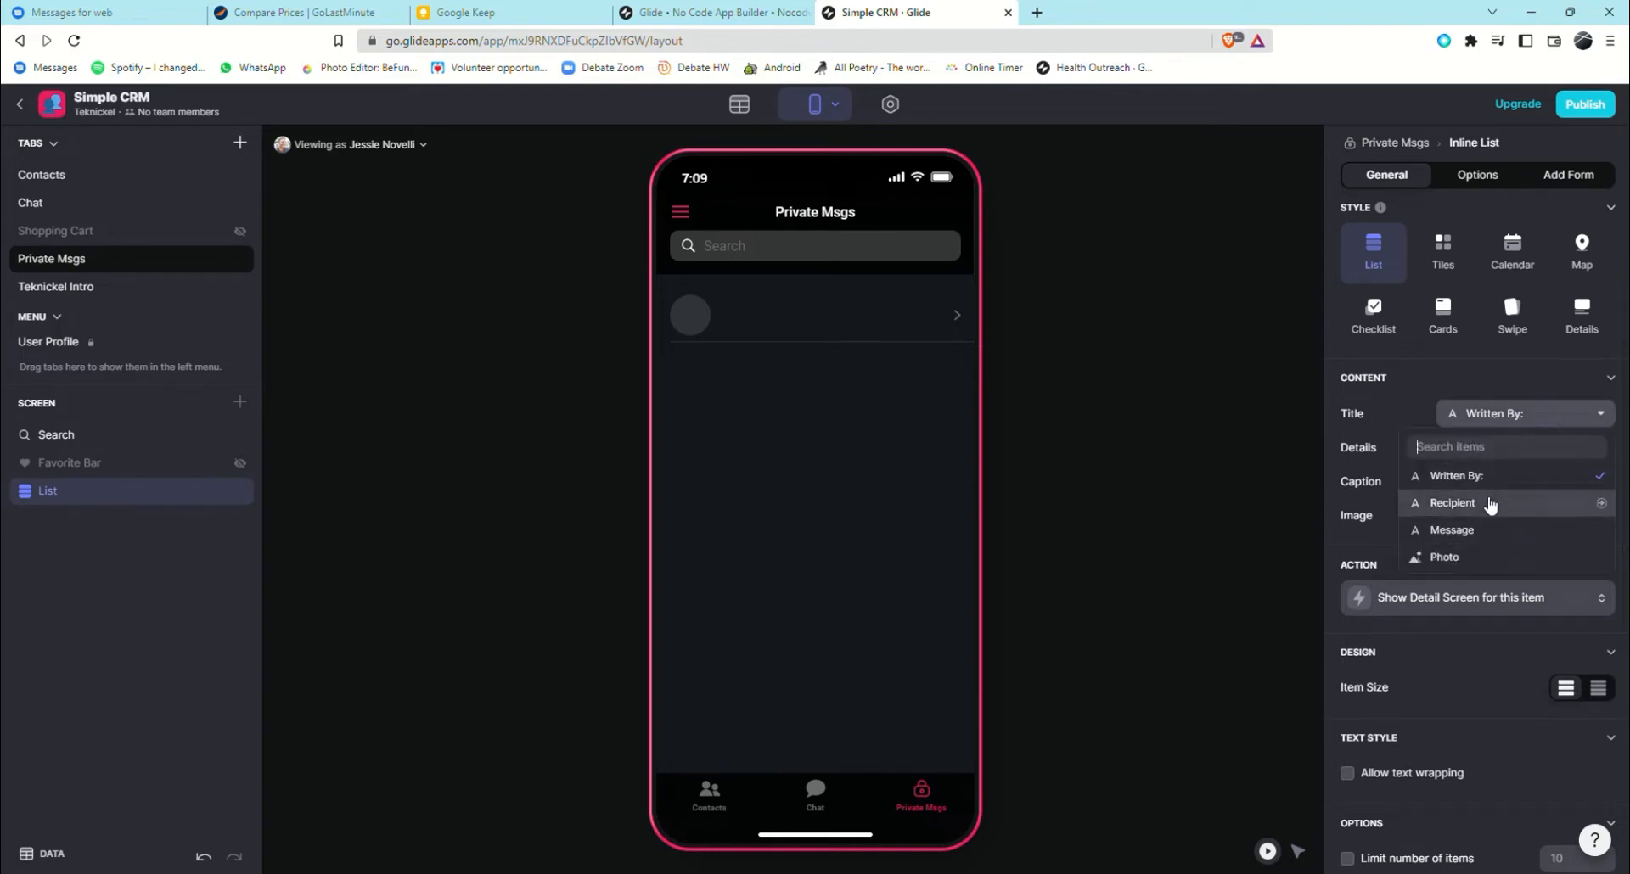
click(1489, 505)
click(1527, 416)
click(1516, 475)
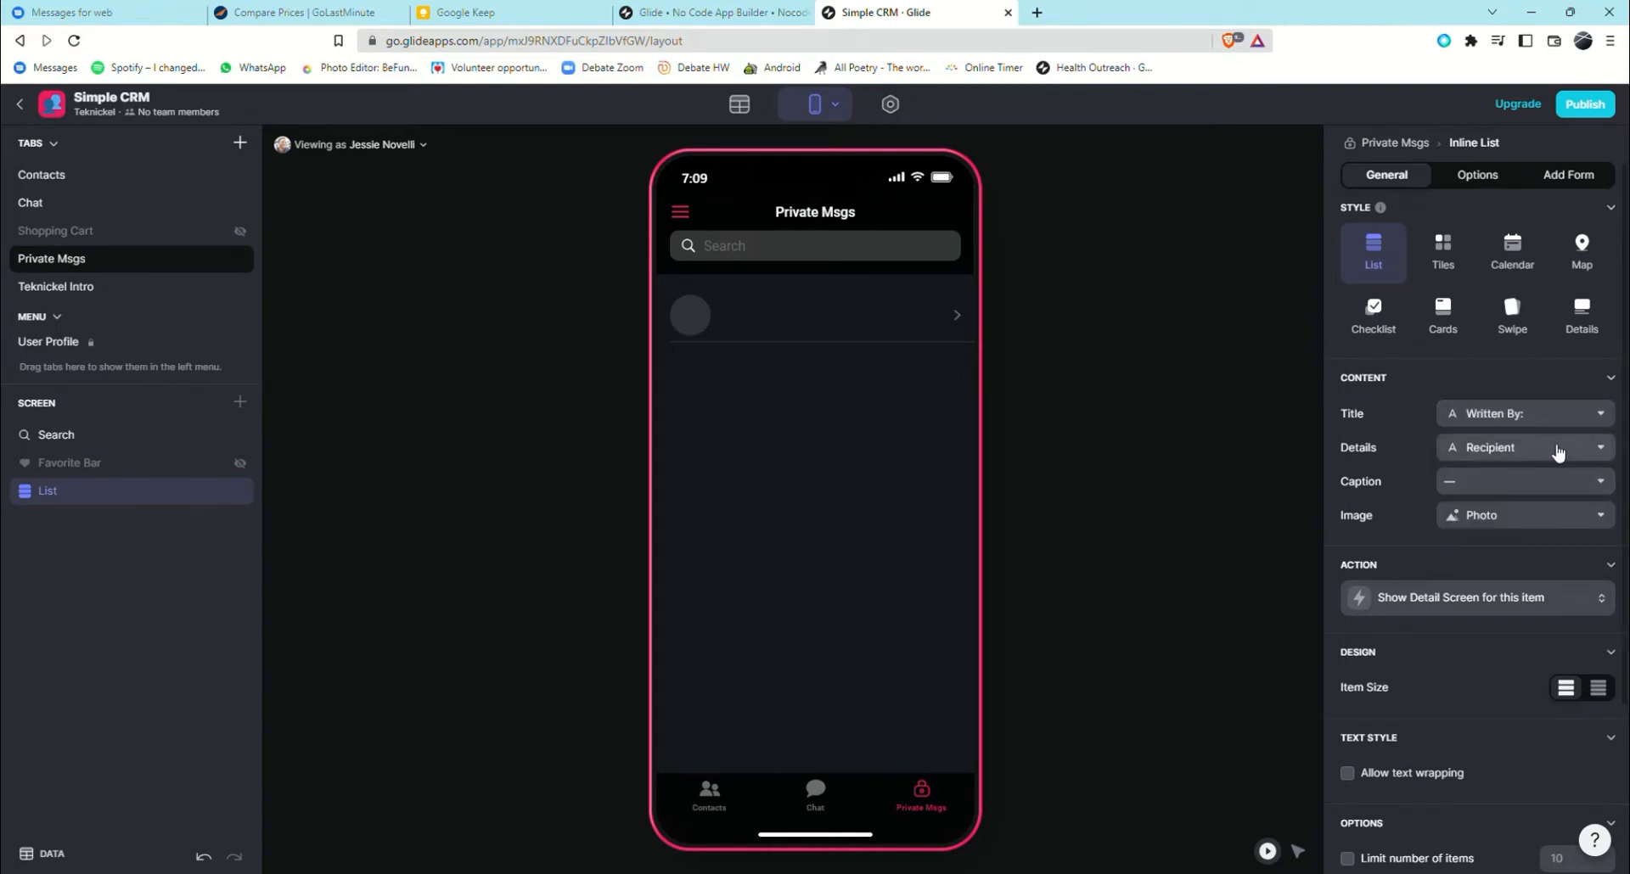
click(1557, 453)
click(1481, 590)
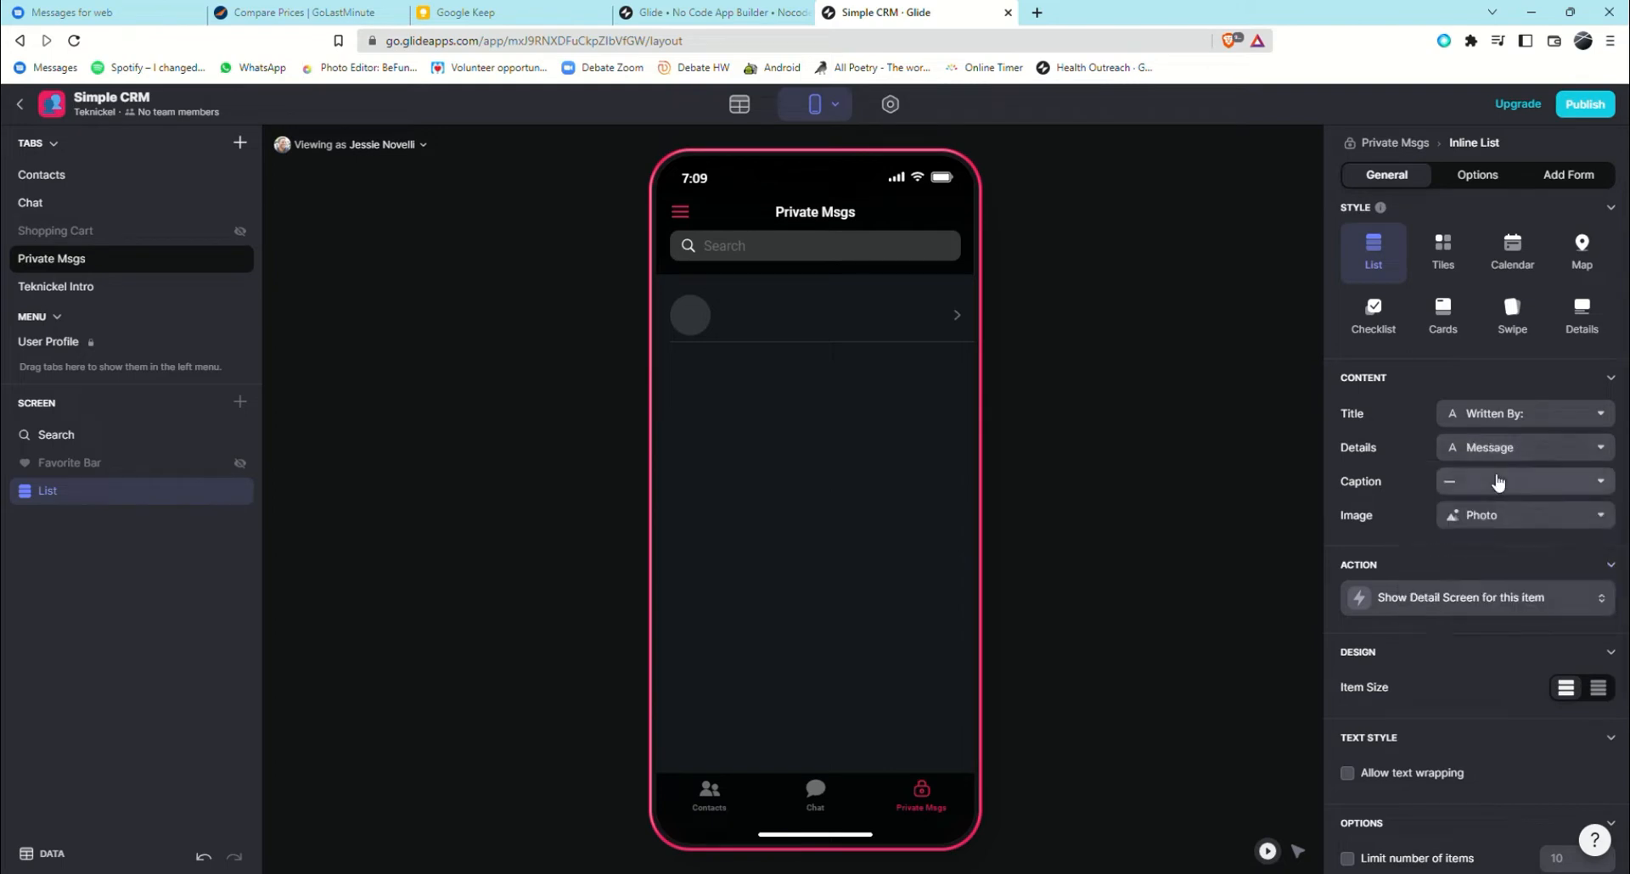
click(1498, 482)
click(1447, 596)
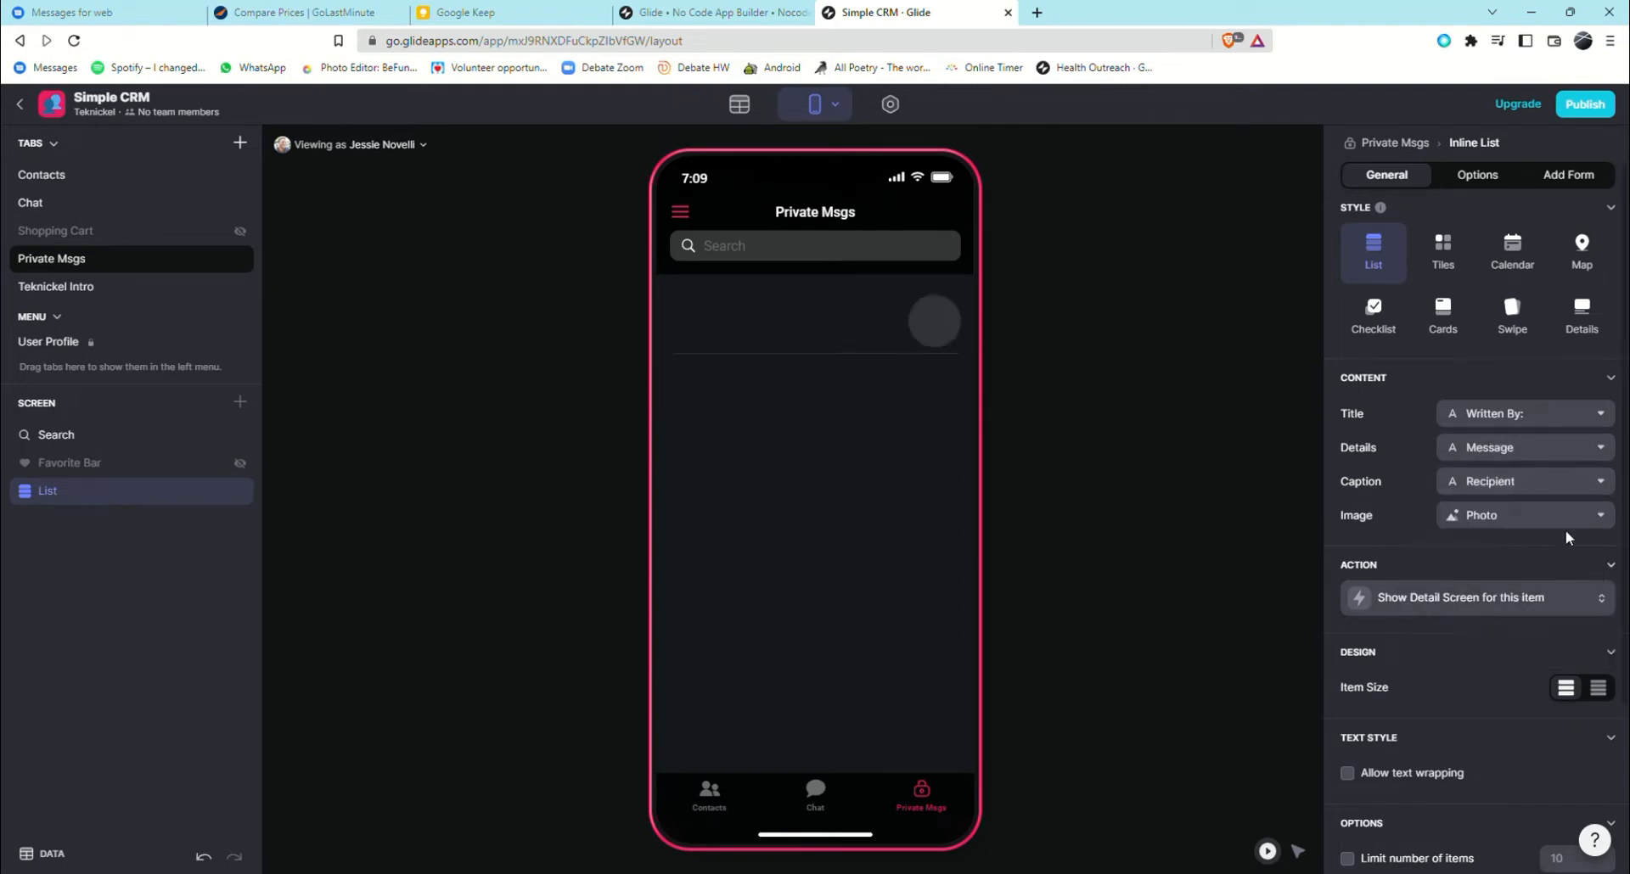
Filter the Private Msgs list to items whose Written By: includes the user profile's Name.
click(1476, 174)
click(1422, 236)
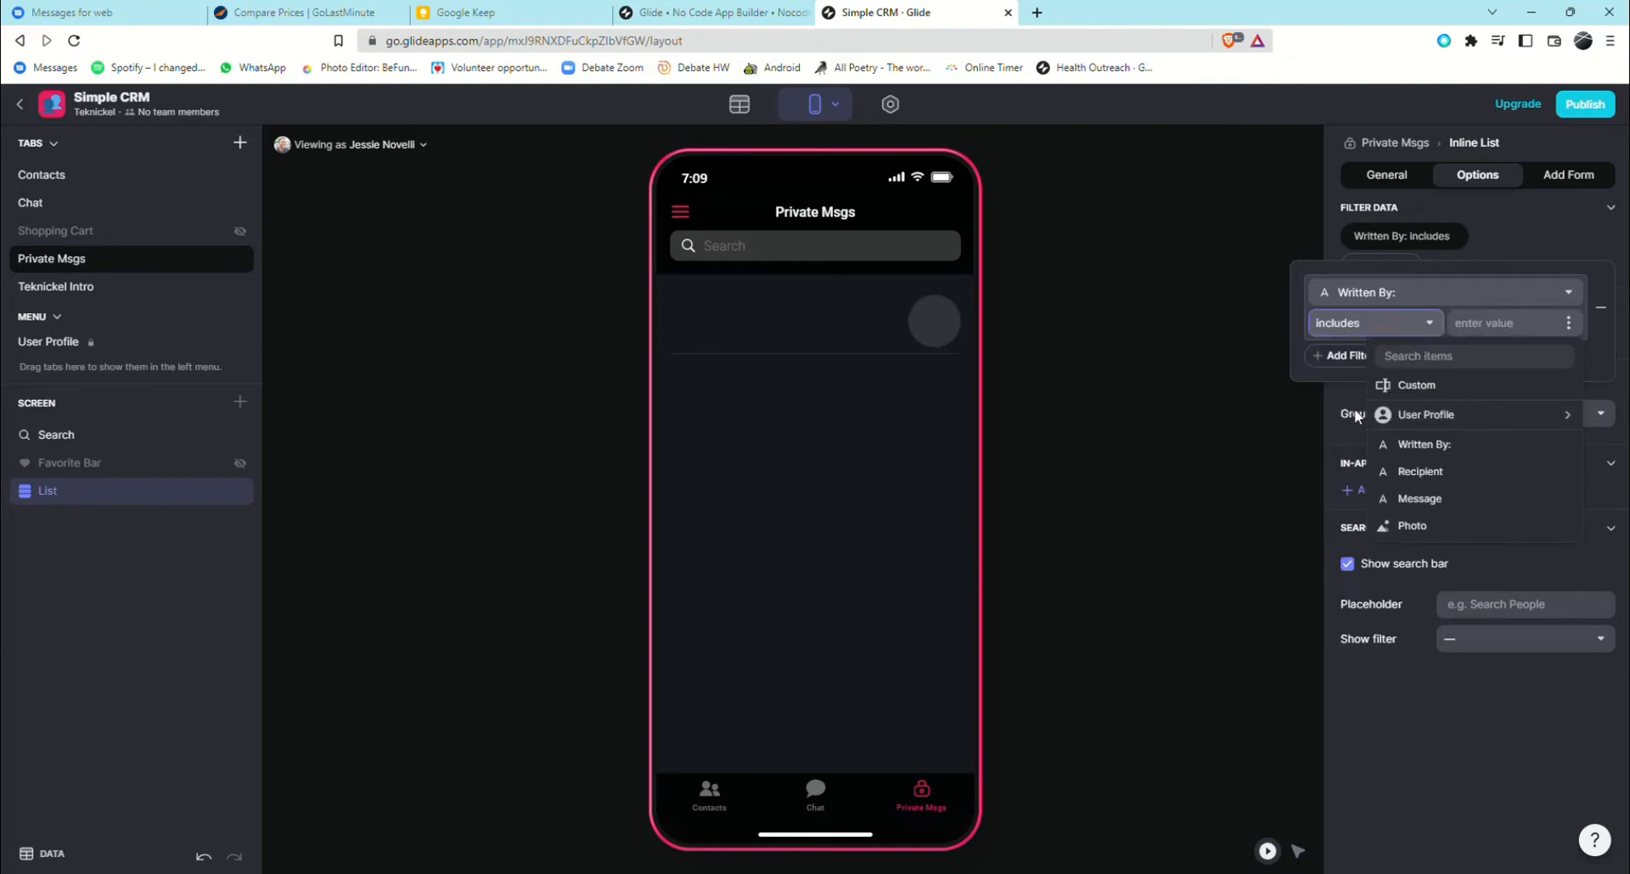
mouse_move(1396, 419)
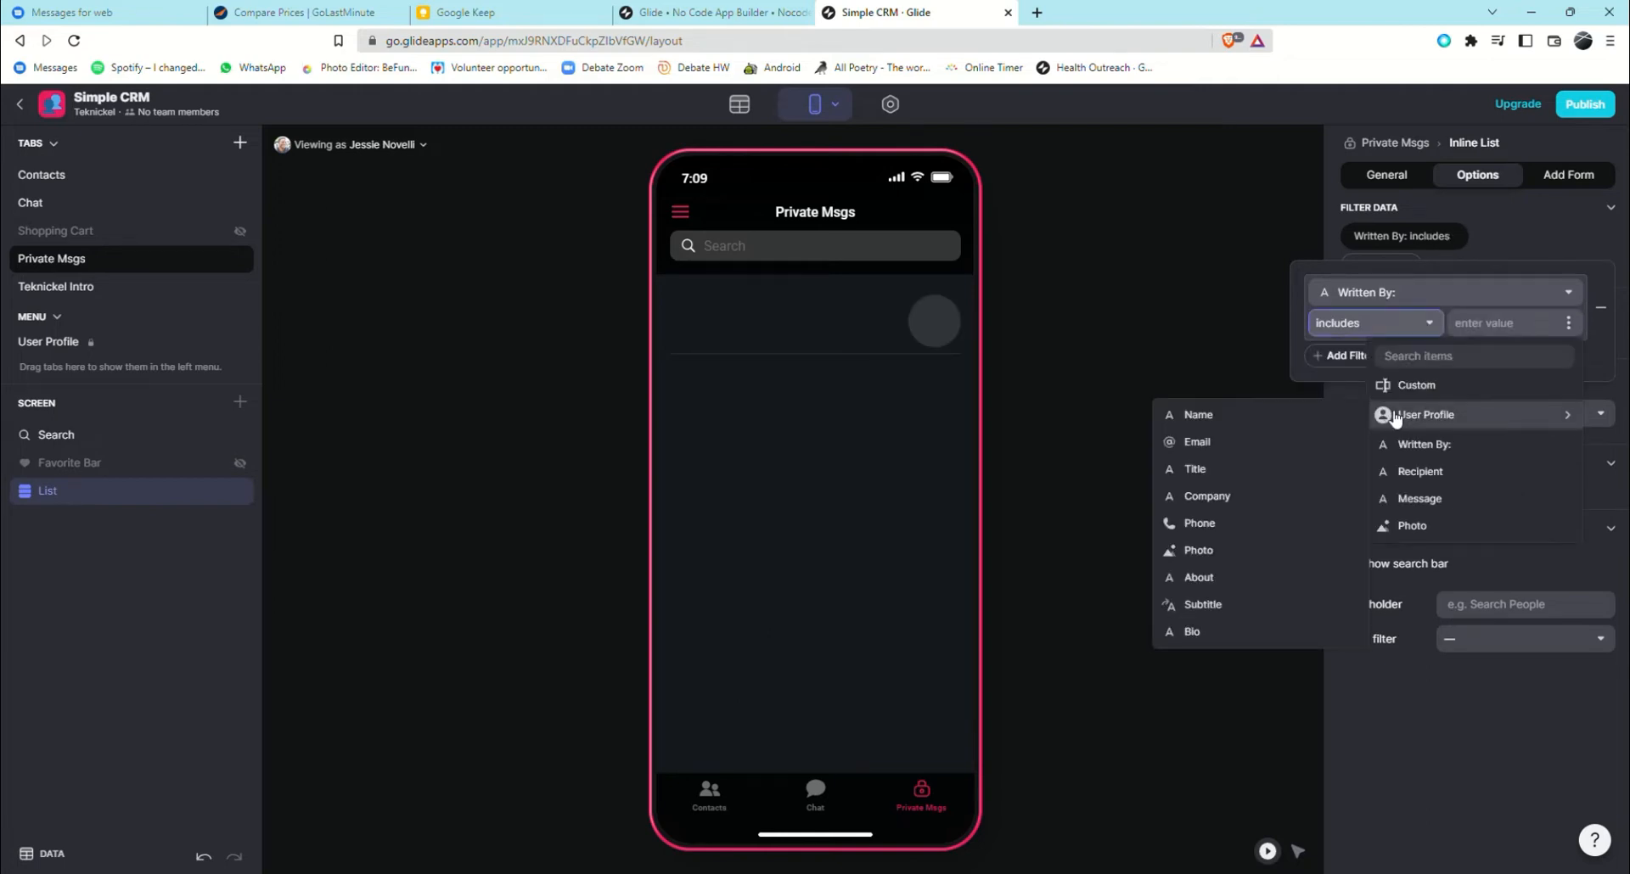
click(1197, 414)
Add an alternative Or filter for items whose Recipient includes the user profile's Name.
click(1346, 353)
click(1374, 501)
click(1368, 469)
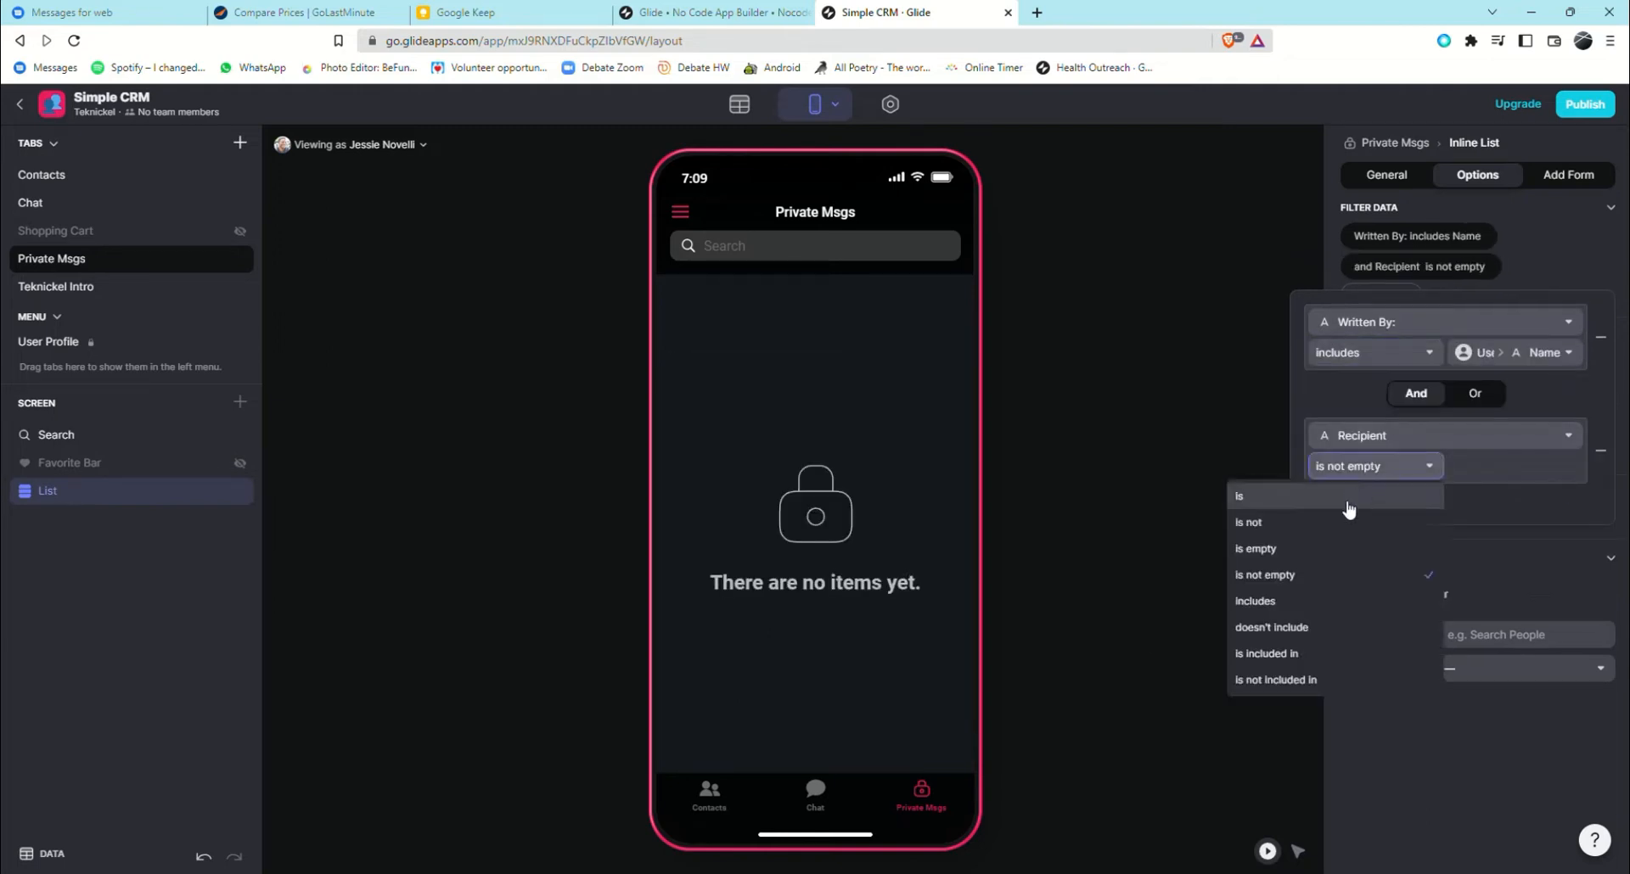
click(1350, 501)
click(1379, 469)
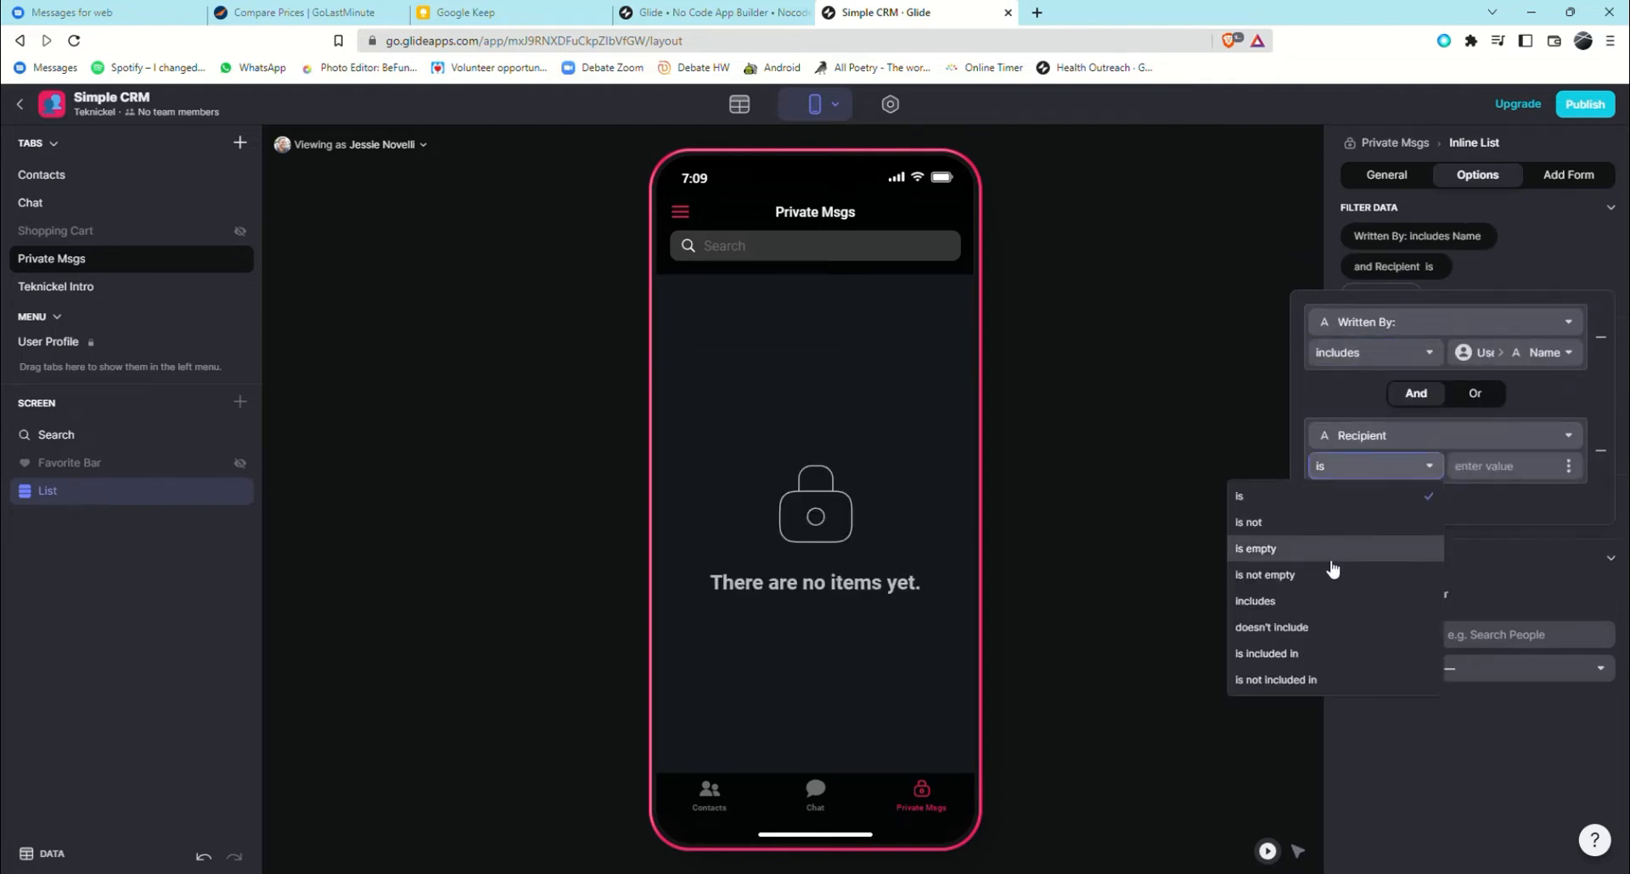
click(1339, 606)
click(1568, 466)
mouse_move(1464, 562)
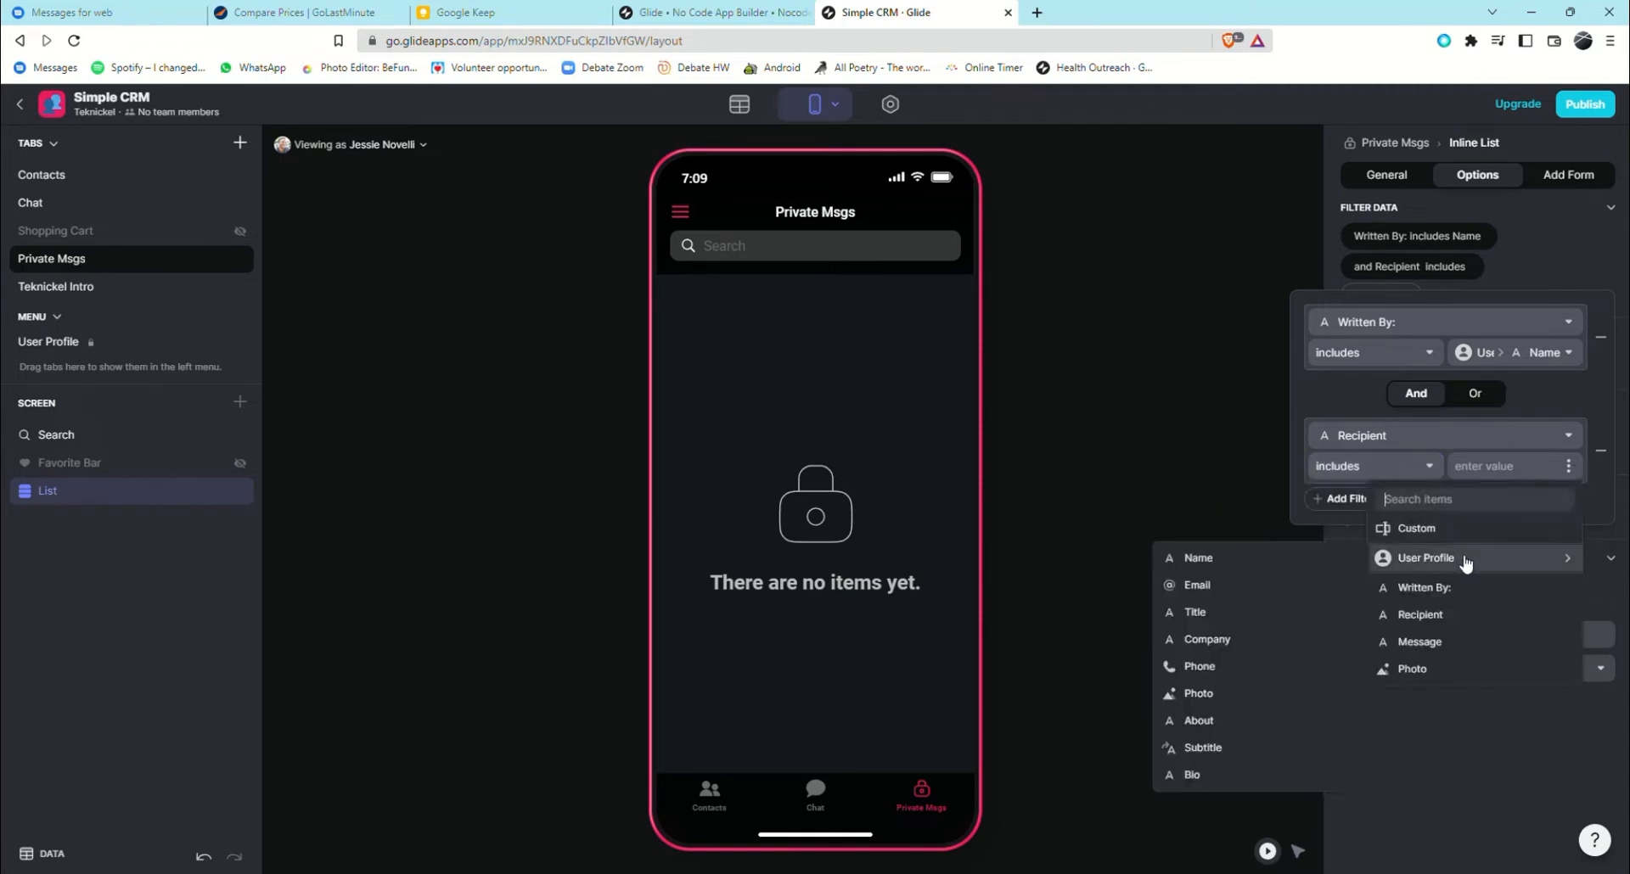
click(1287, 555)
click(1474, 393)
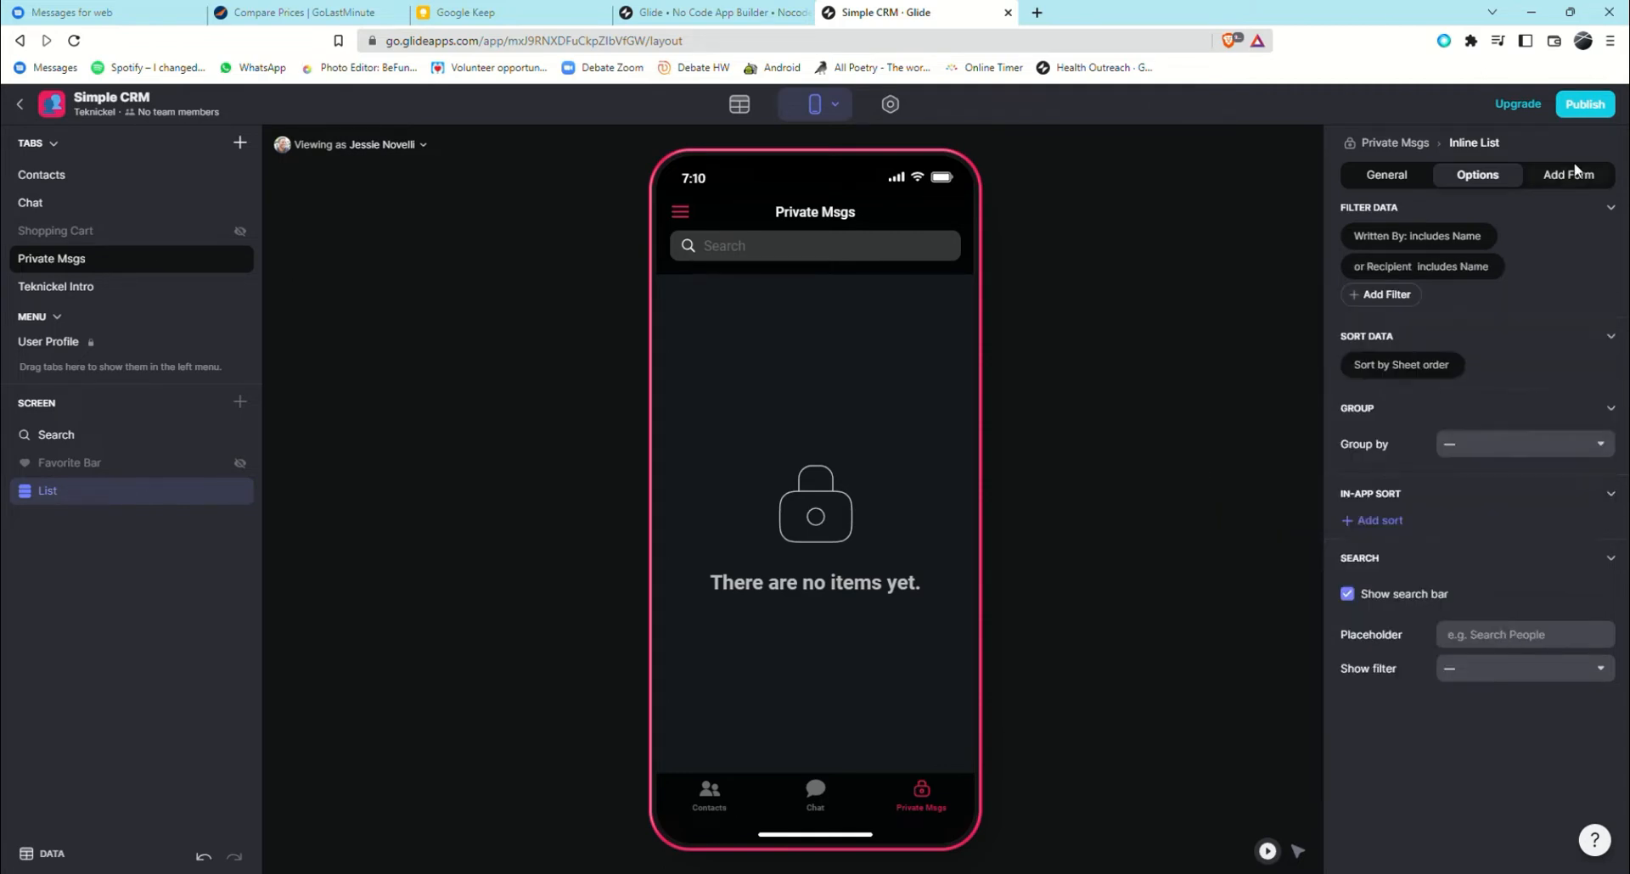
Allow users to add items to the Private Msgs list and open its add form in the preview.
click(1575, 172)
click(1363, 213)
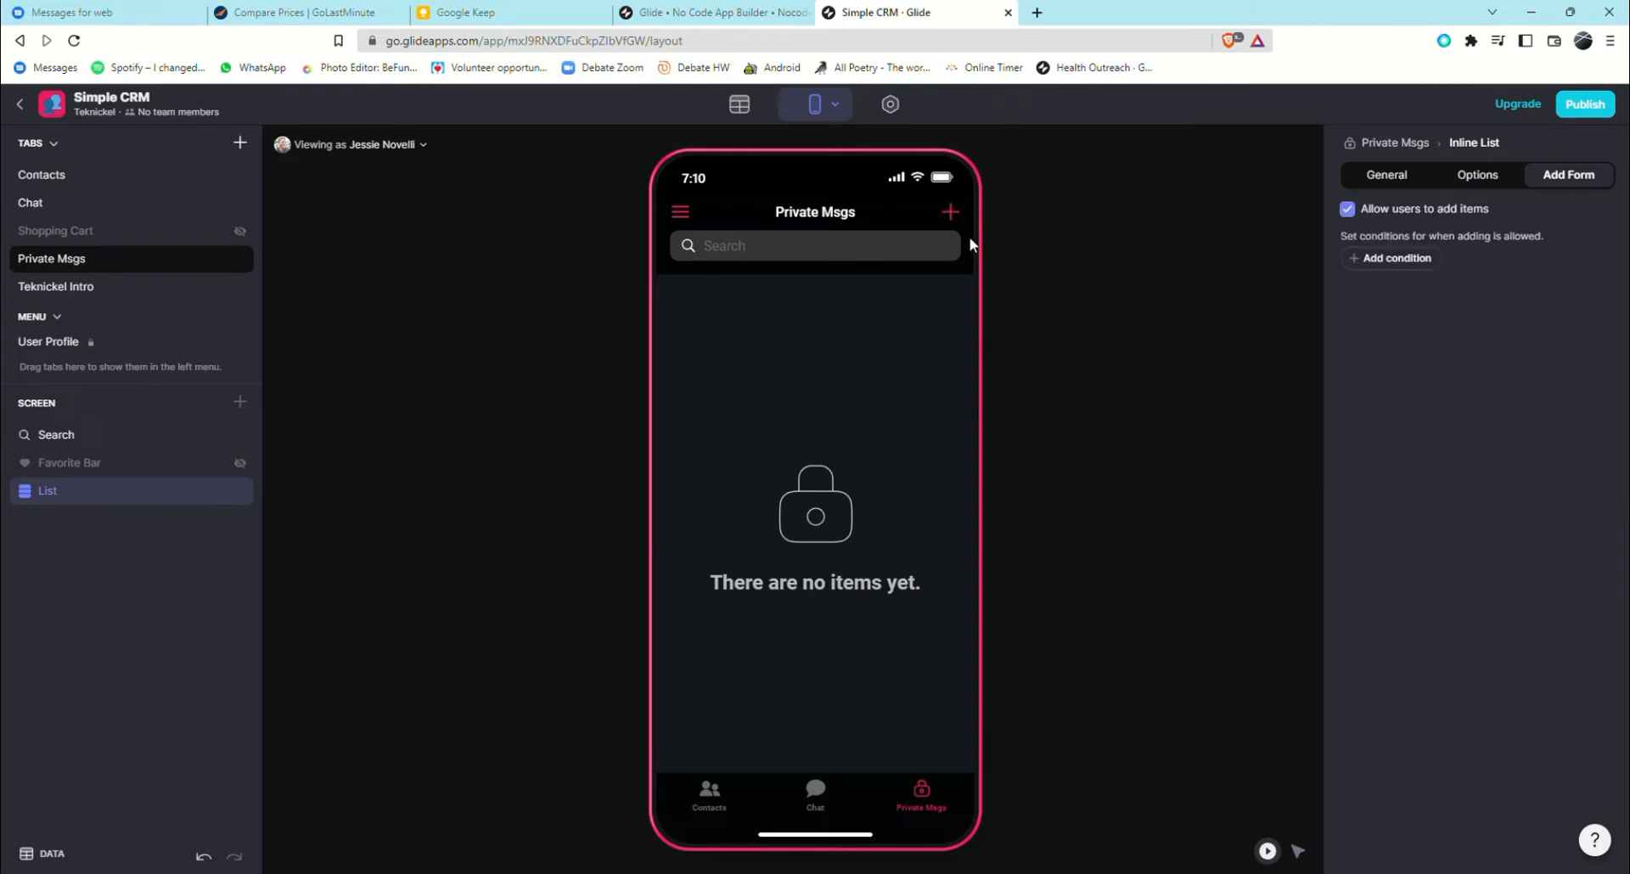
click(950, 213)
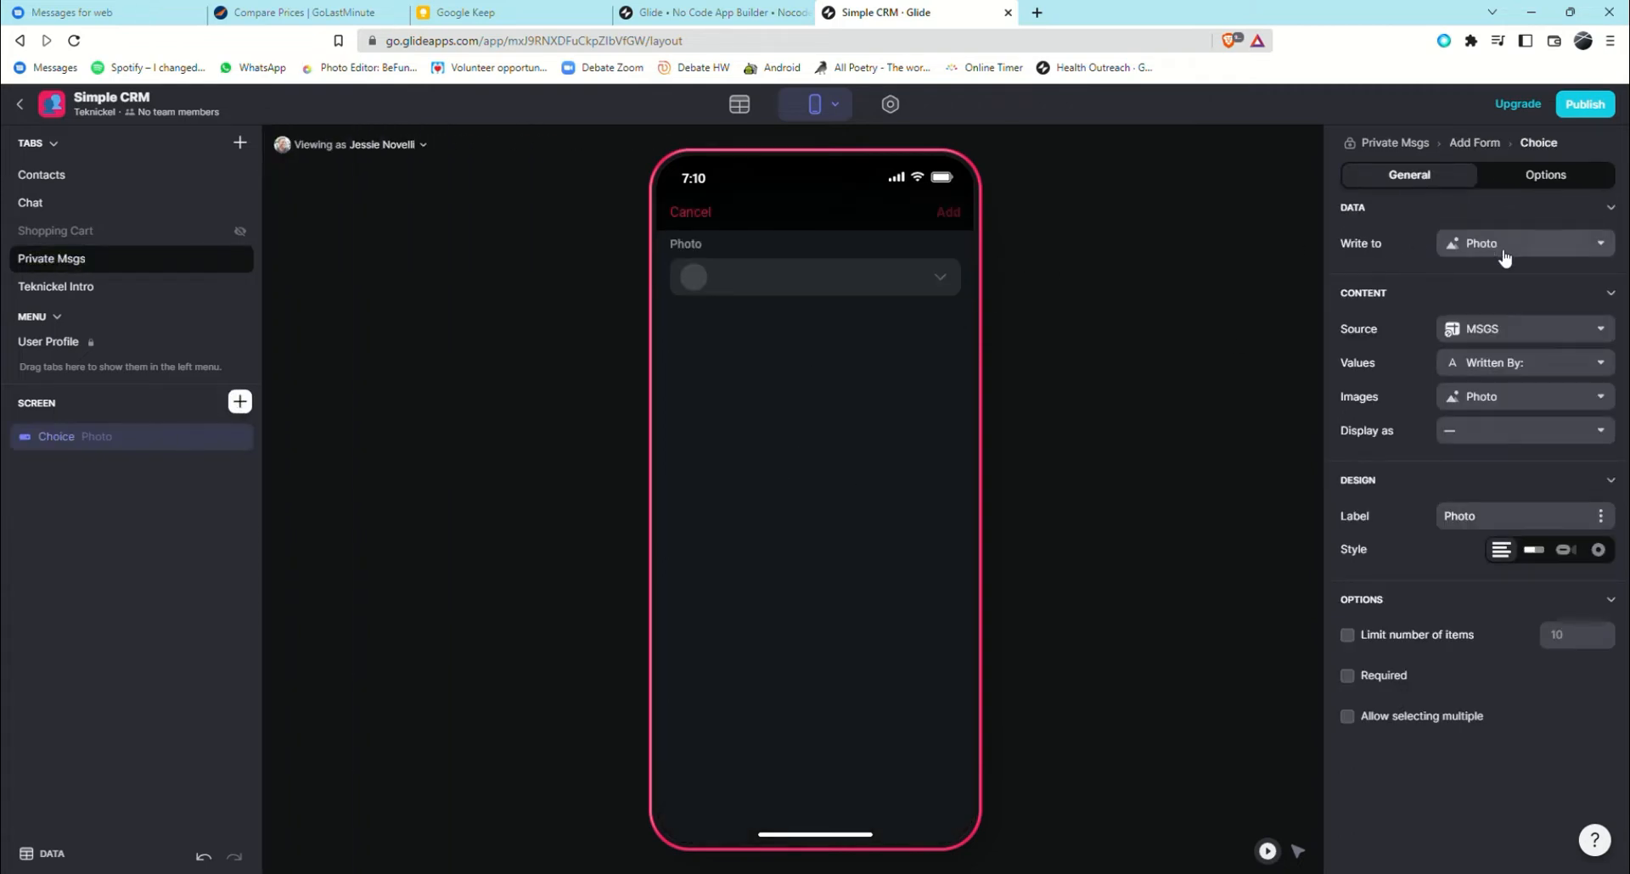
Make the add form's Choice component write to Written By: with no images, and check its selection list.
click(1503, 257)
click(1464, 307)
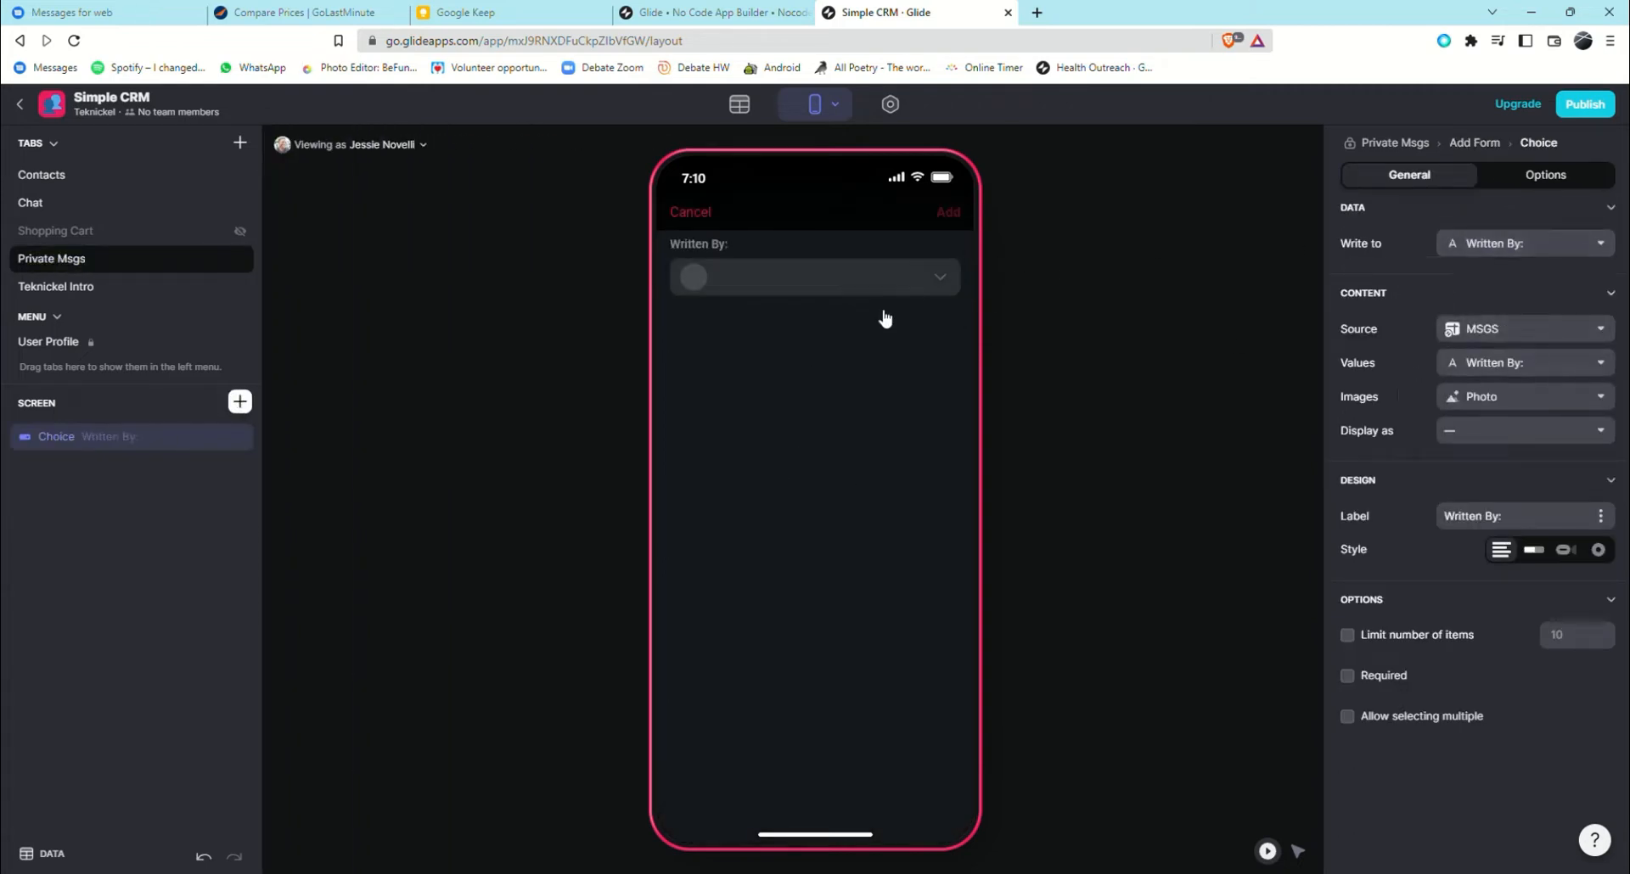
click(798, 286)
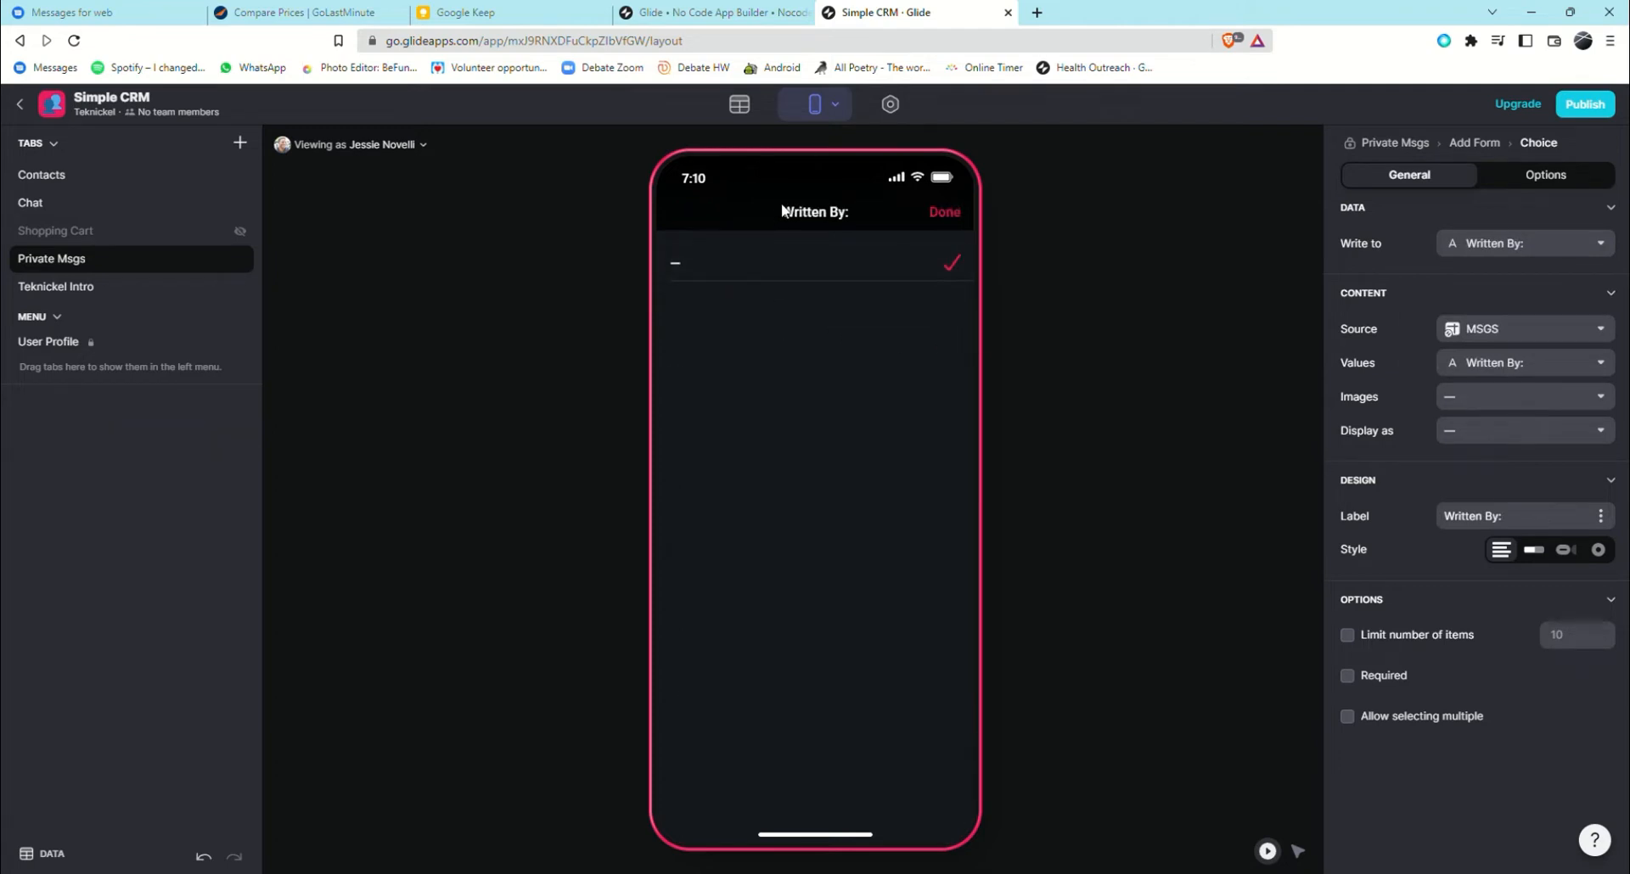
click(934, 207)
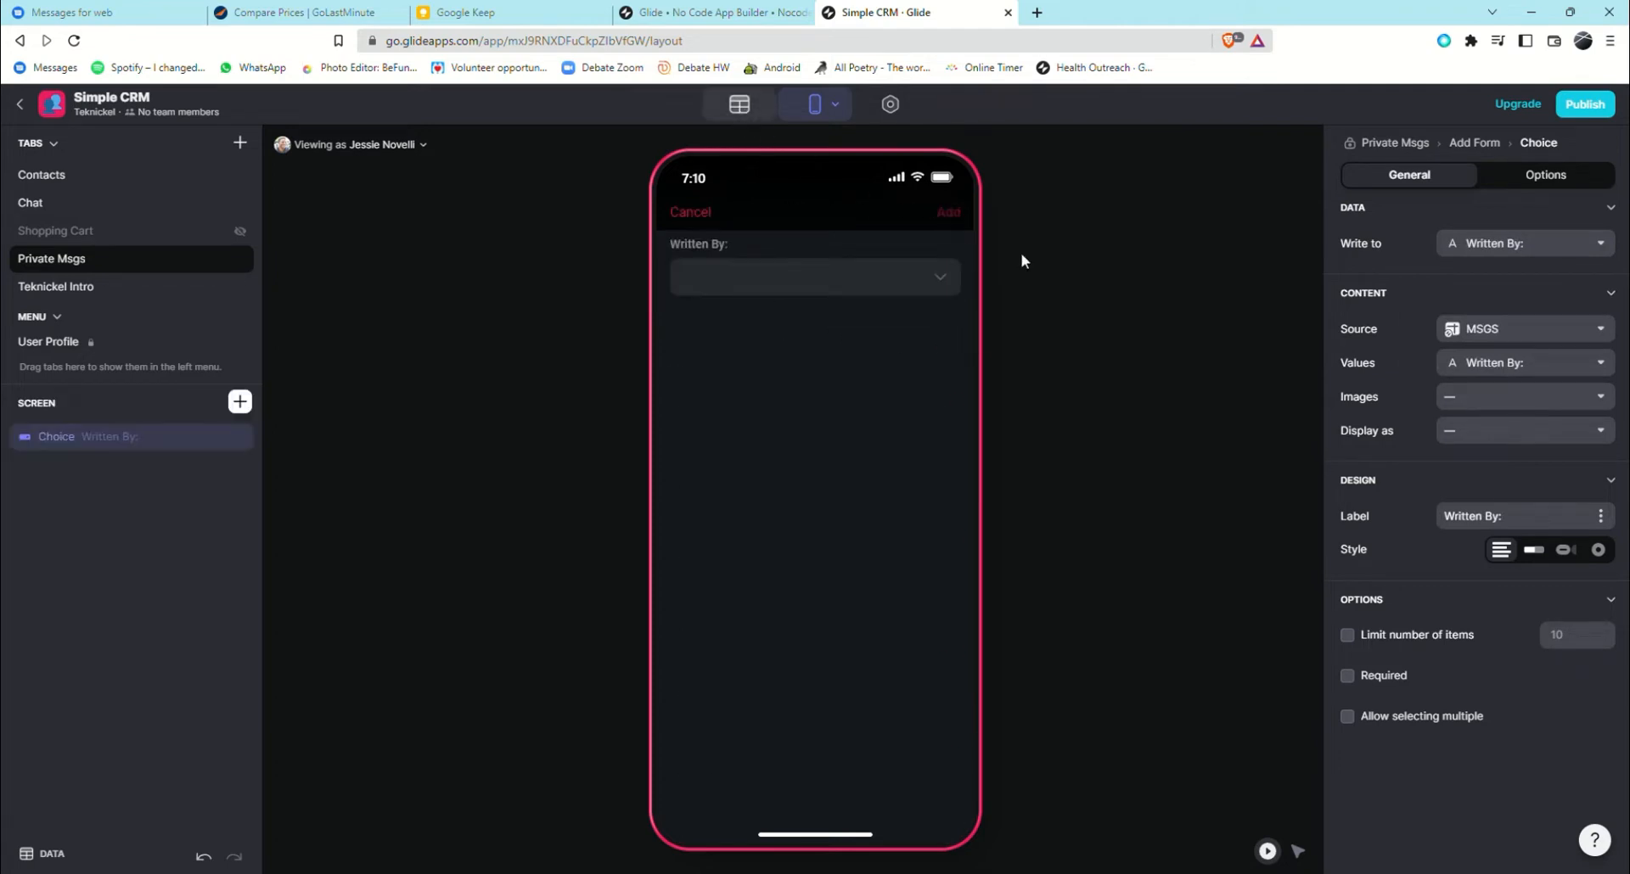
Source the Written By: choice from Contacts with Name values and Photo images, check its list, and allow selecting multiple.
click(1533, 331)
click(1449, 391)
click(832, 277)
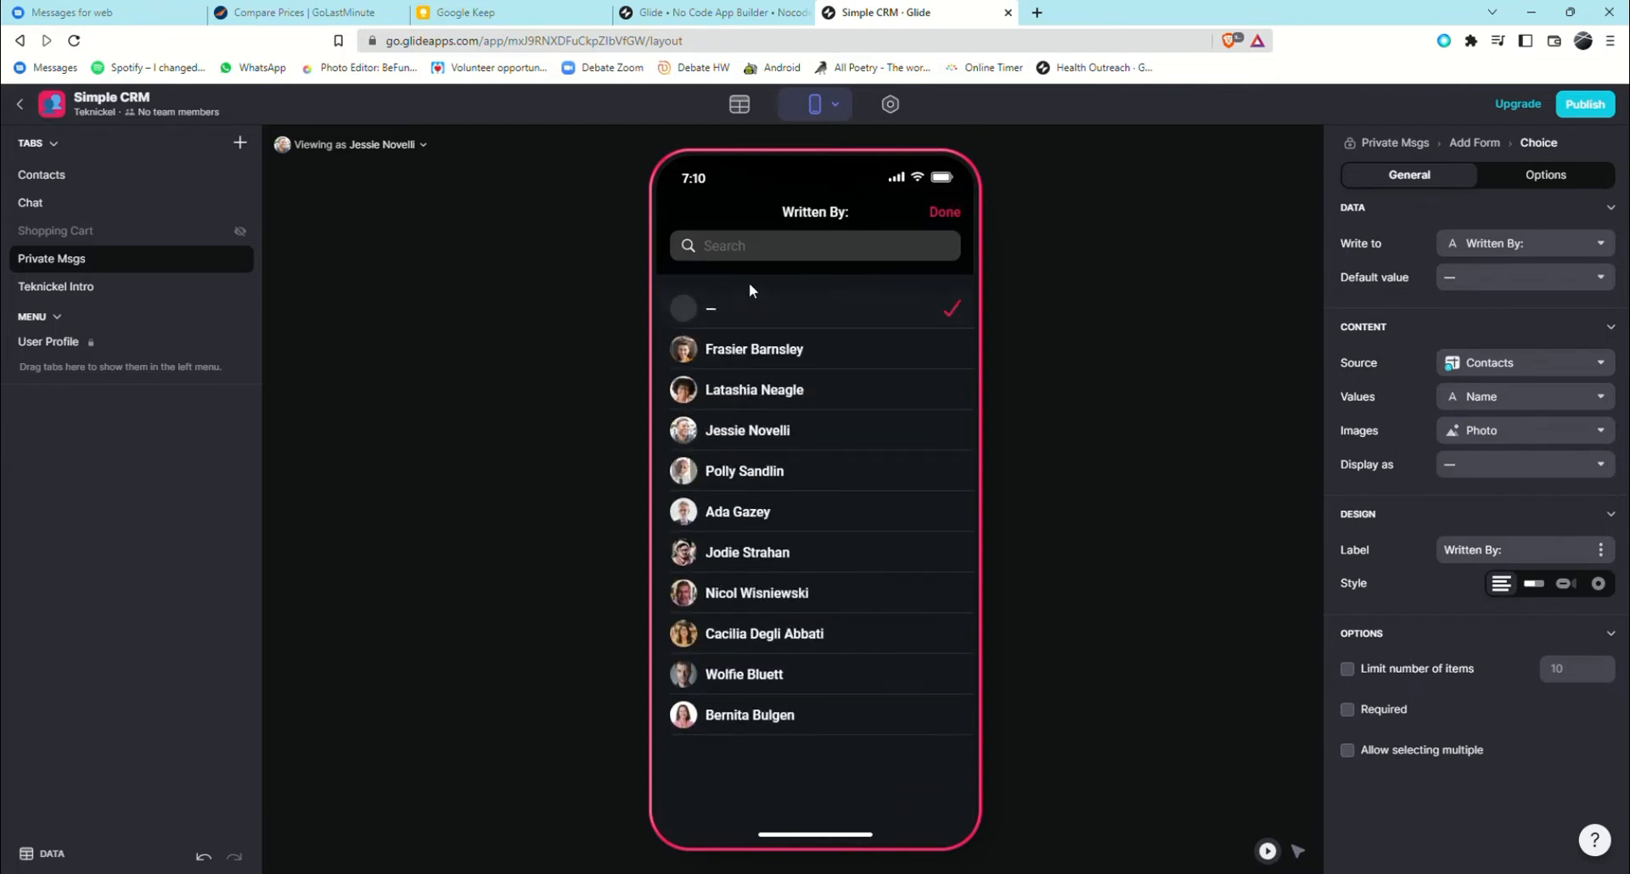
click(938, 229)
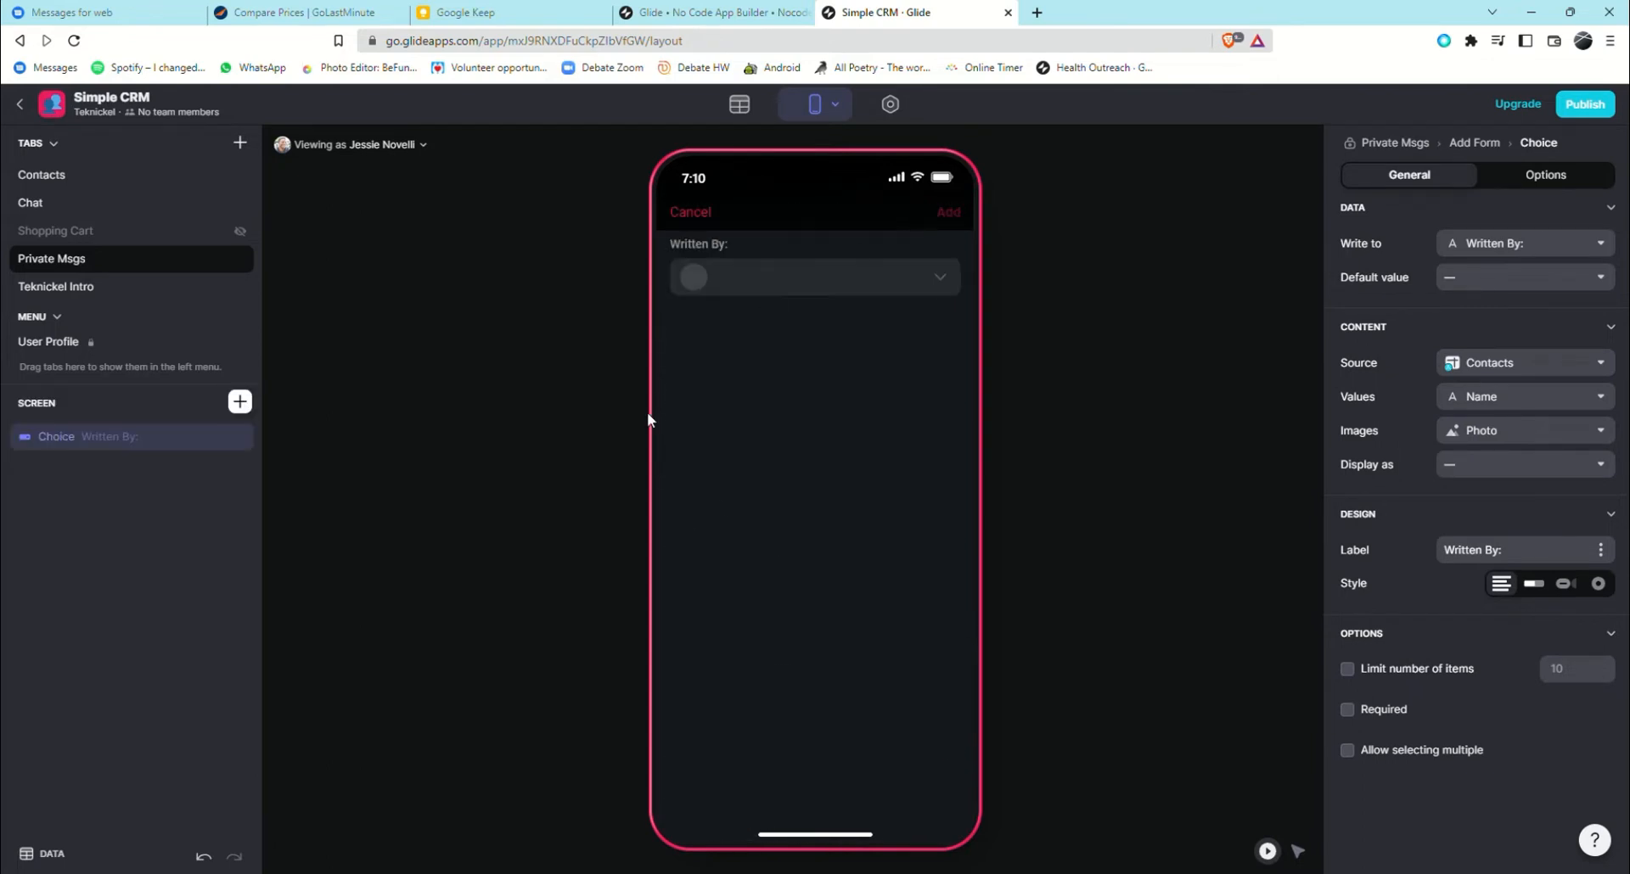
click(1347, 750)
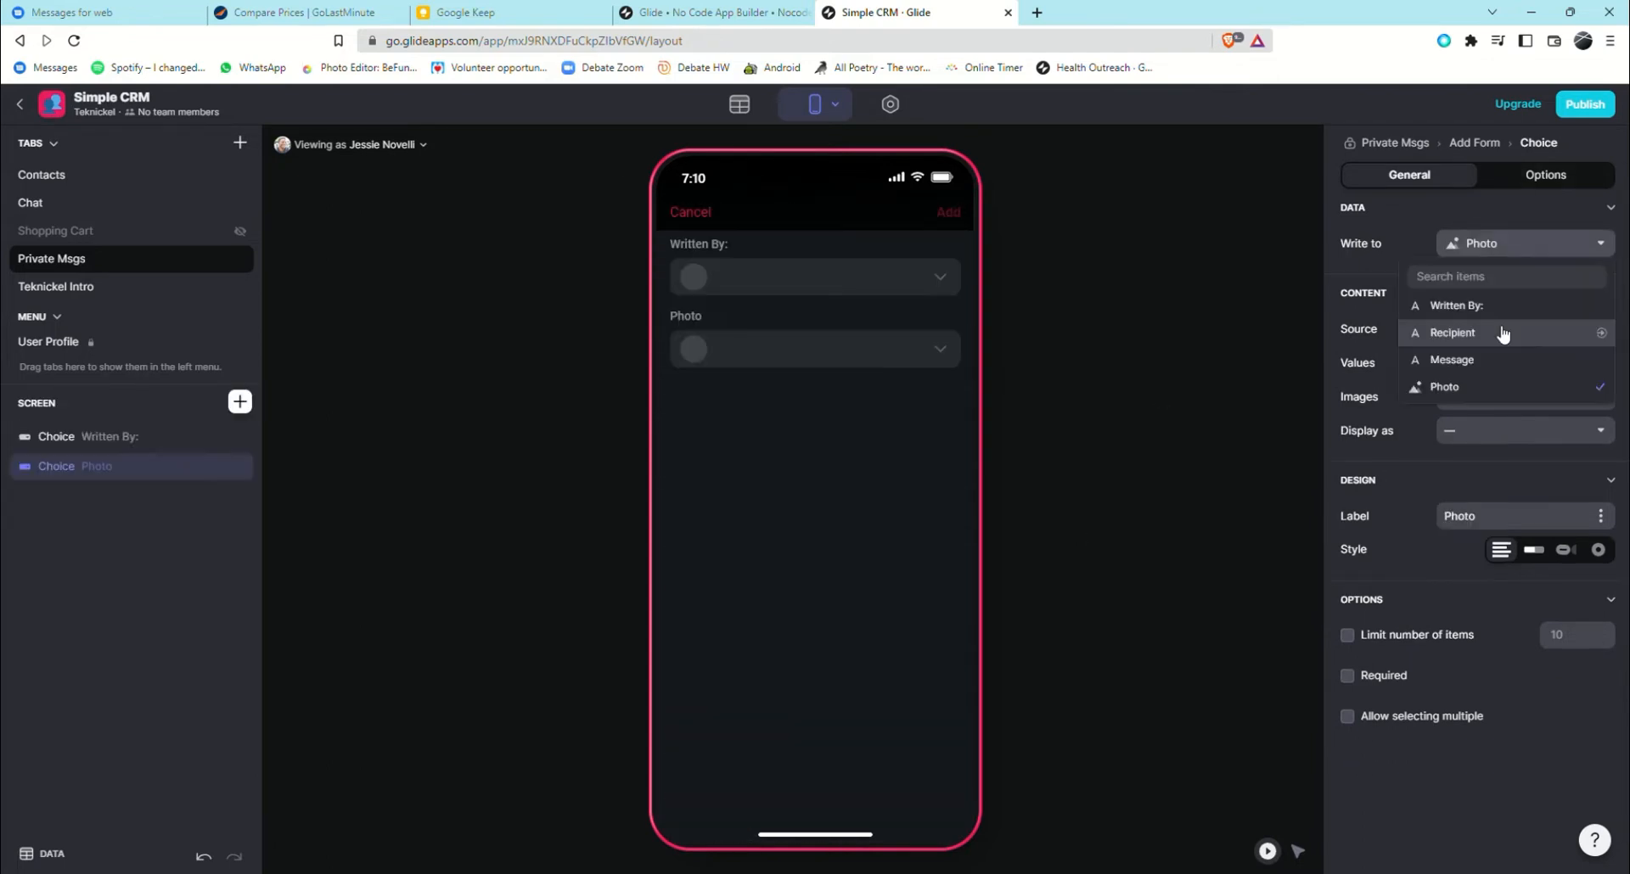
Make the second Choice write to Recipient, sourced from Contacts with Name values, and allow selecting multiple.
click(1503, 333)
click(1481, 392)
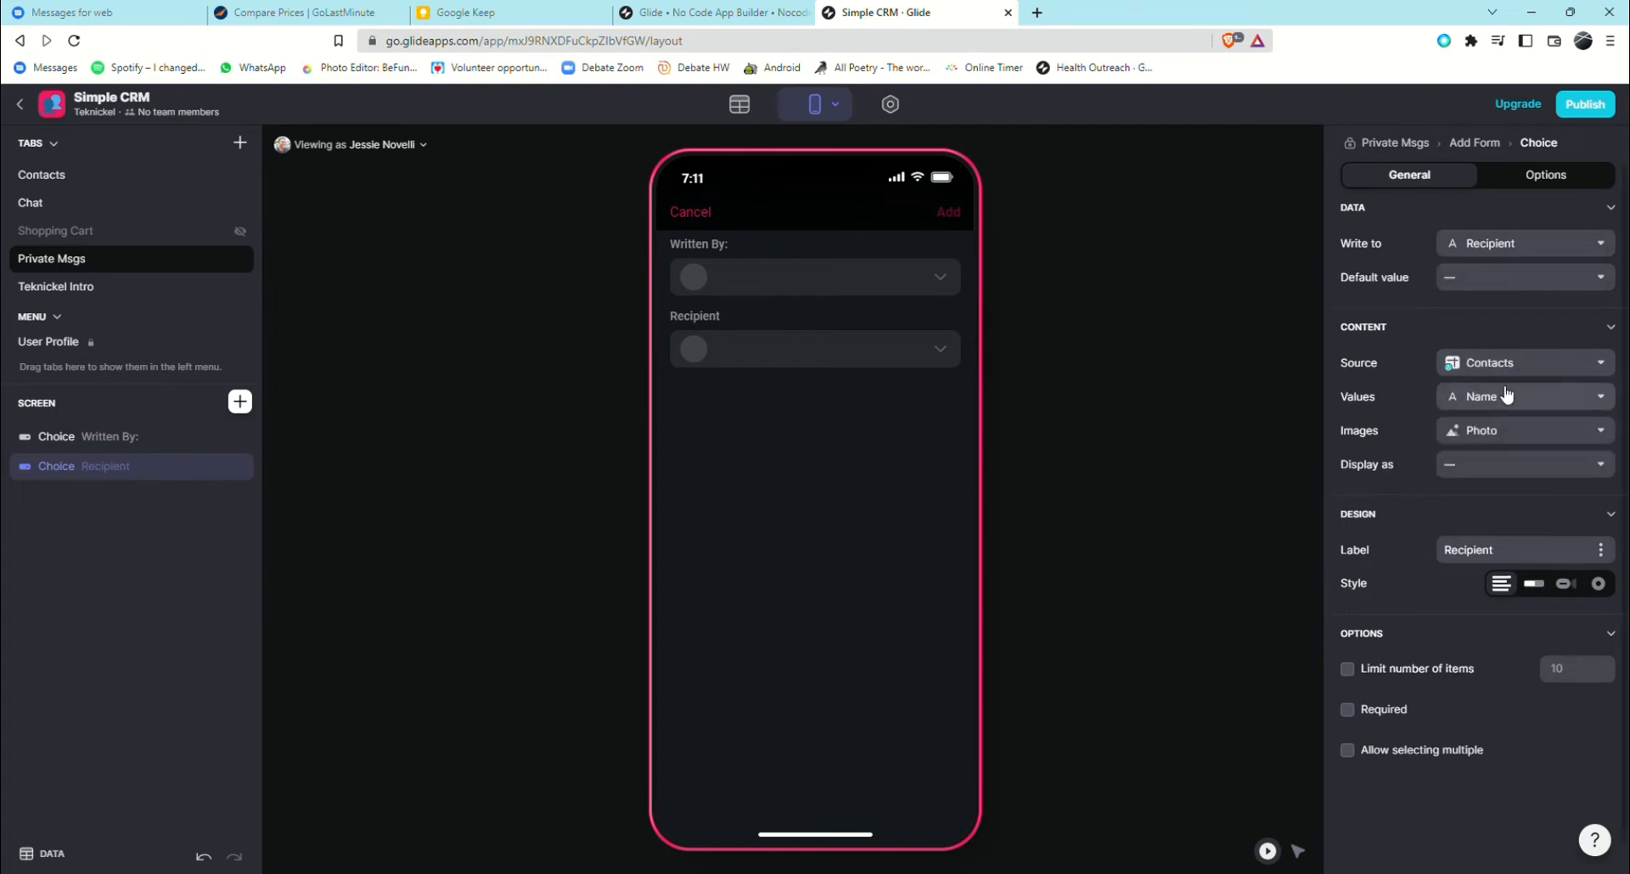
click(1502, 404)
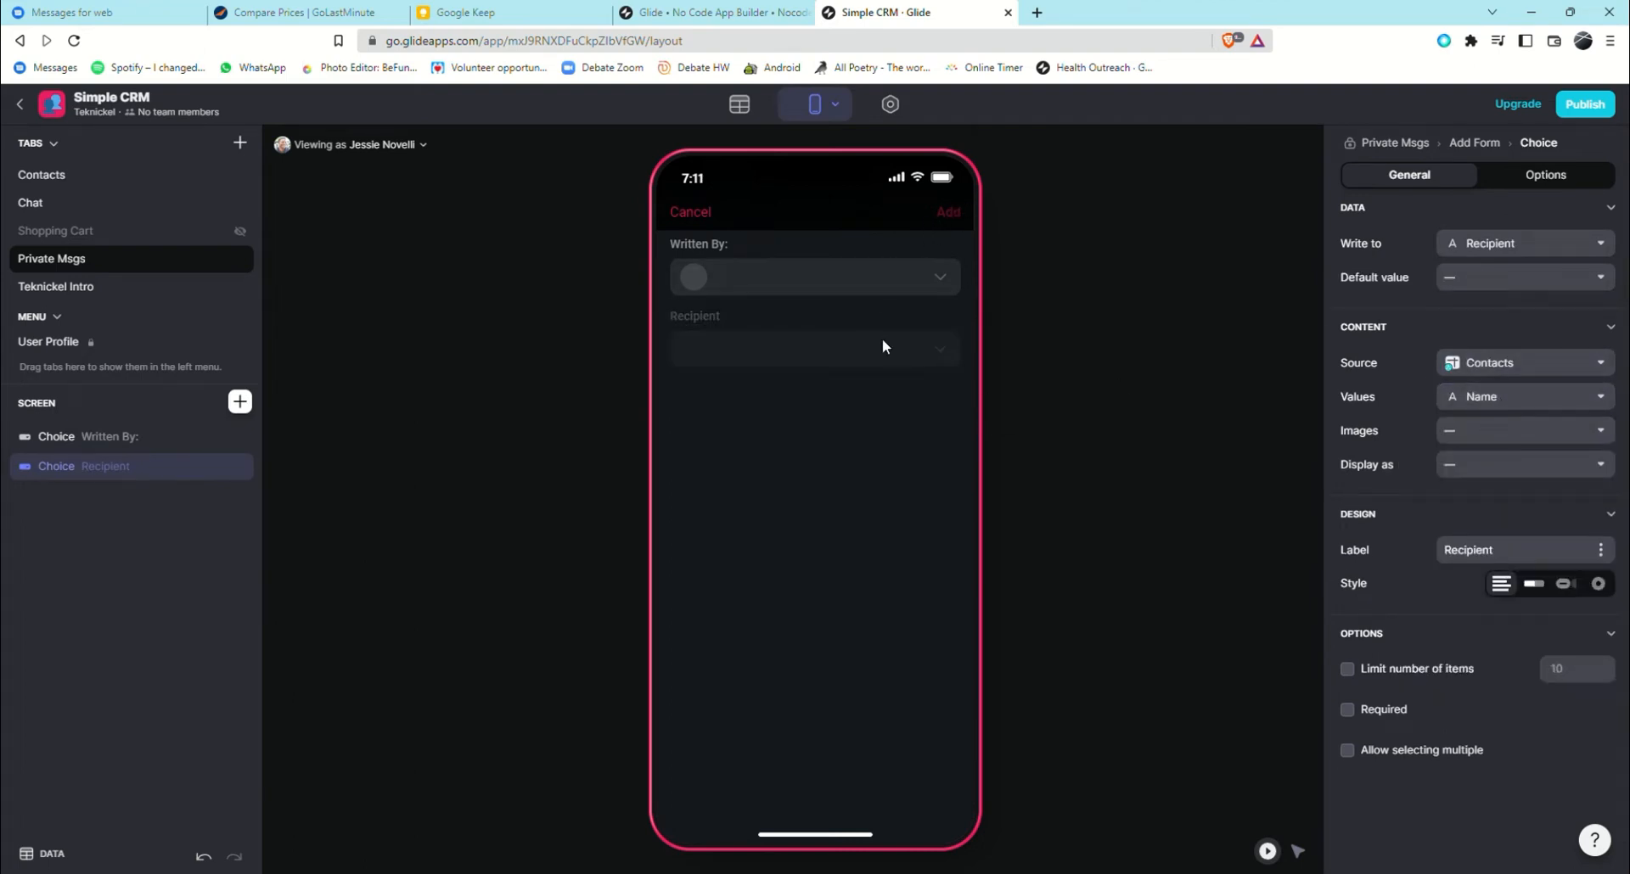
click(883, 344)
click(1348, 750)
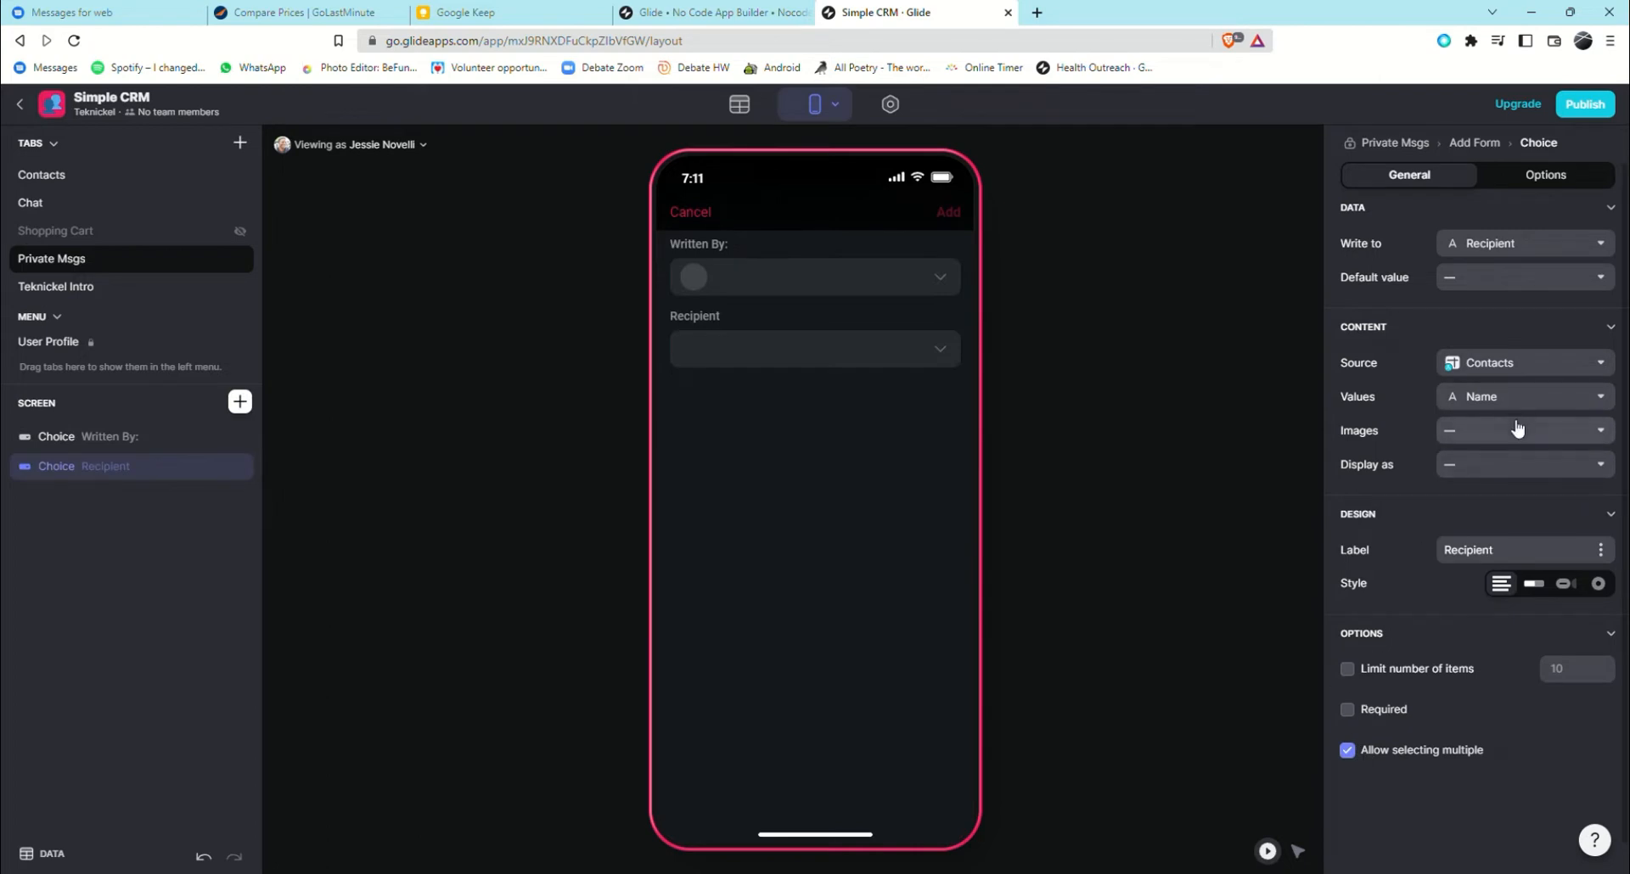
Use Photo as the Recipient choice's images and check its selection list in the preview.
click(1517, 465)
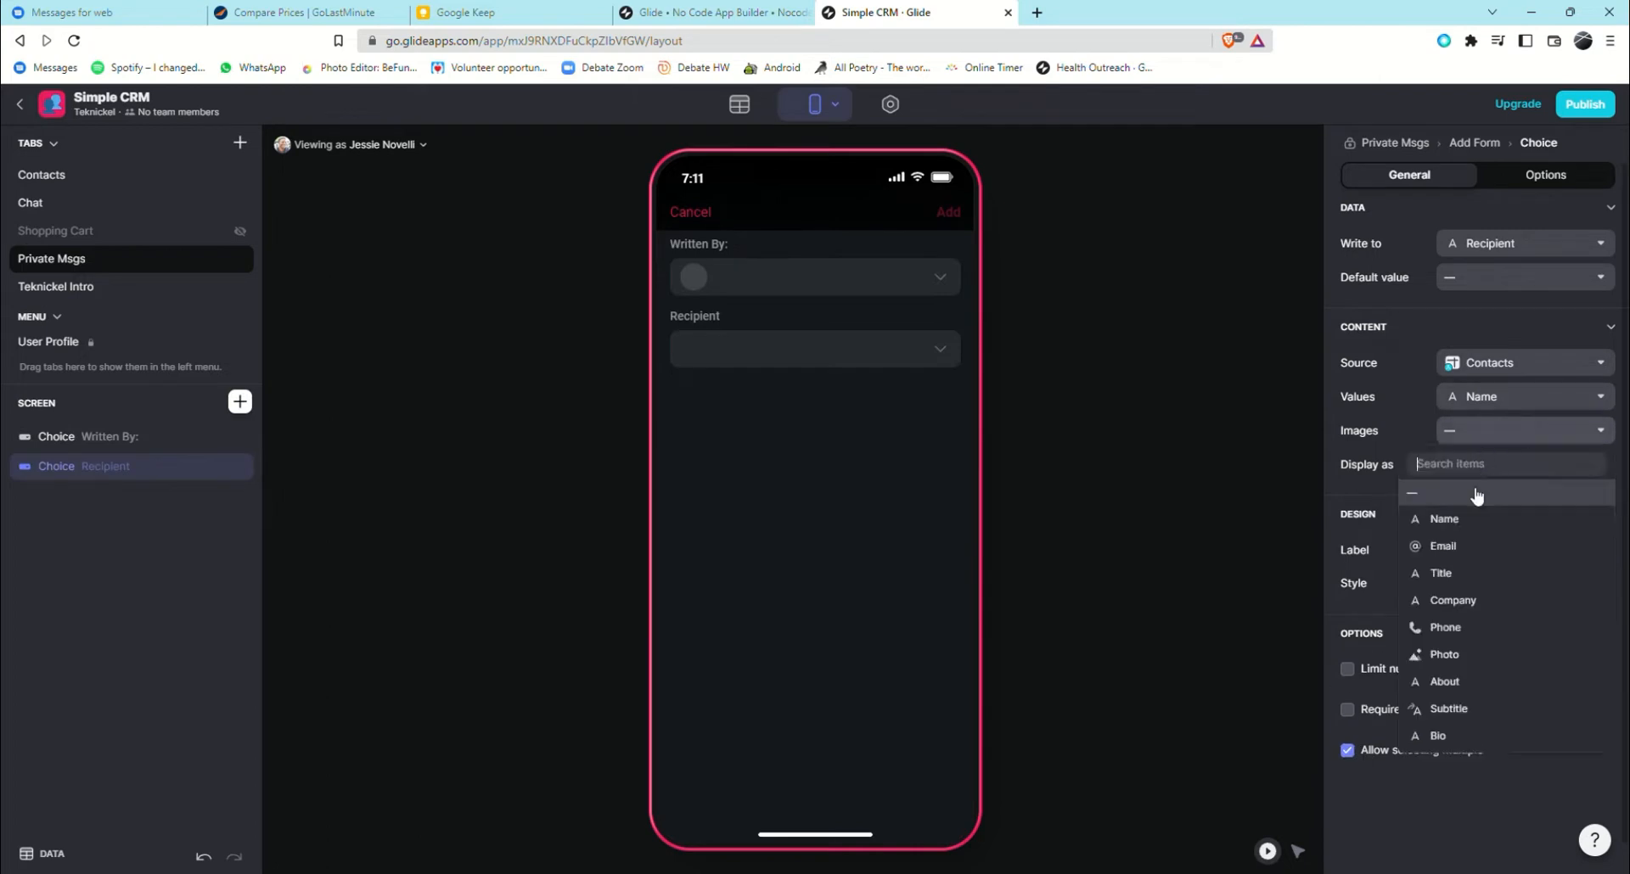
click(1446, 662)
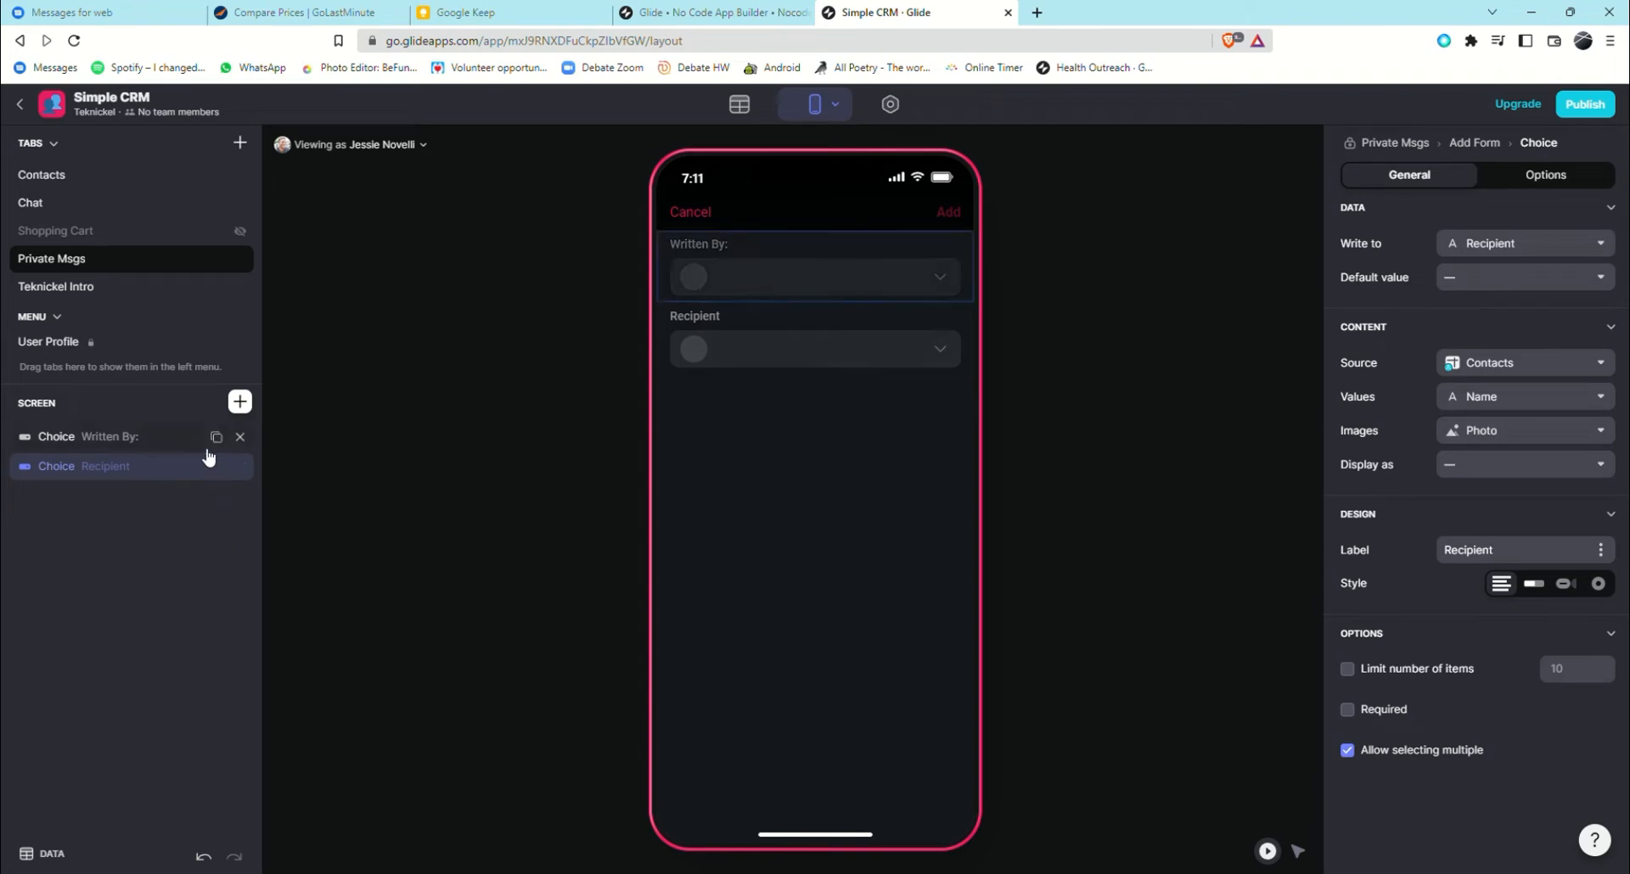
click(207, 443)
click(820, 357)
click(943, 216)
click(222, 464)
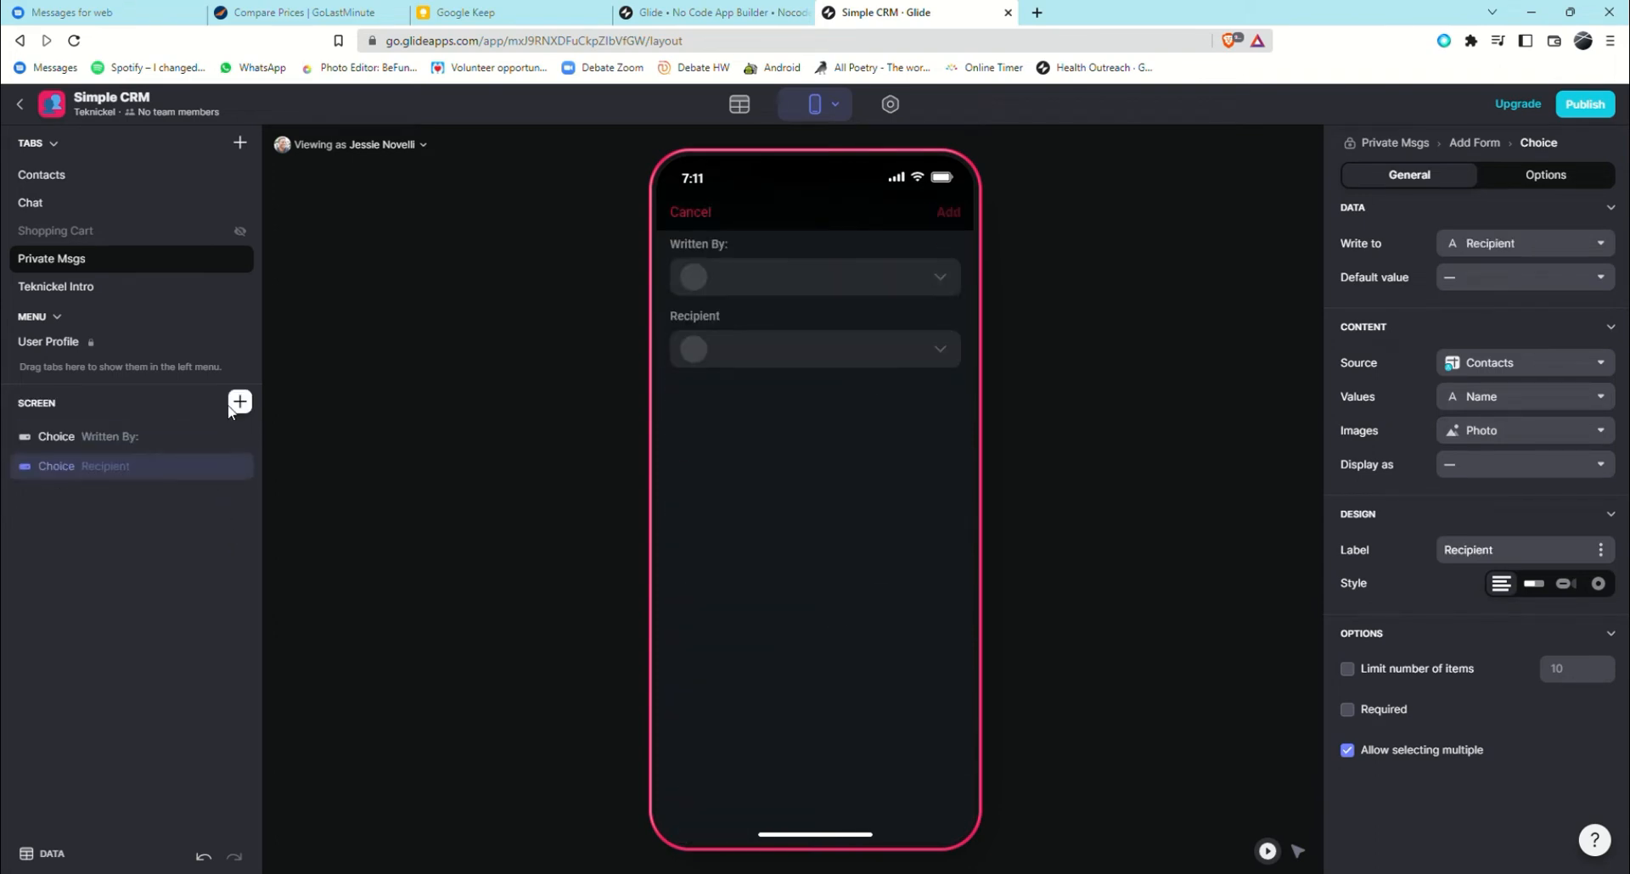
Add a Text Entry component to the add form that writes to the Message column, and make it required.
click(240, 403)
click(365, 344)
click(1592, 239)
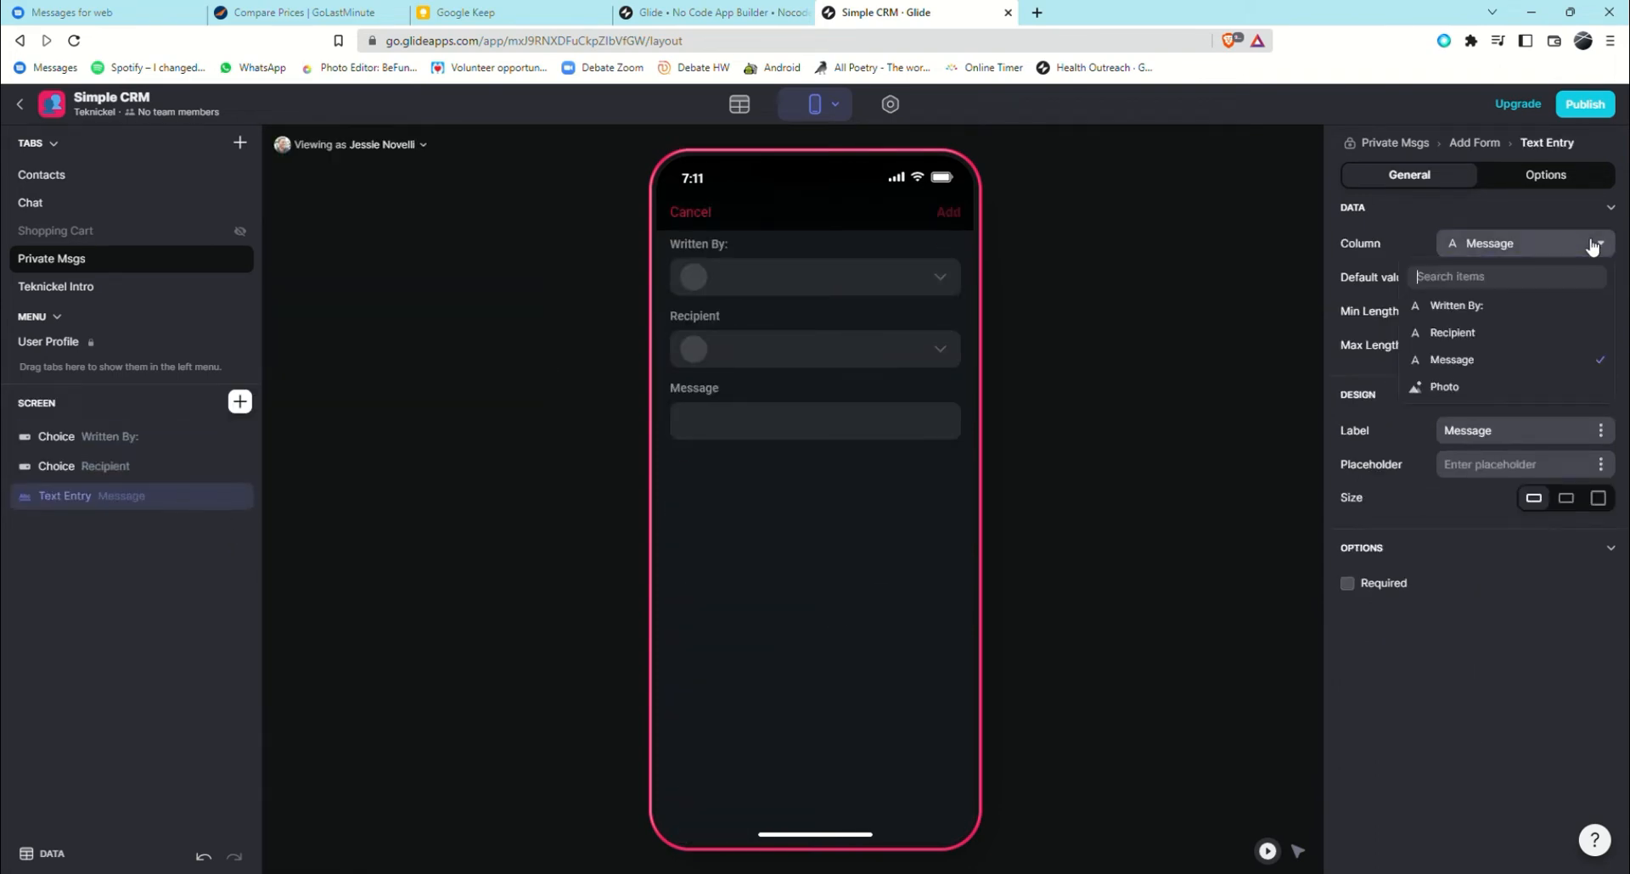
click(1453, 364)
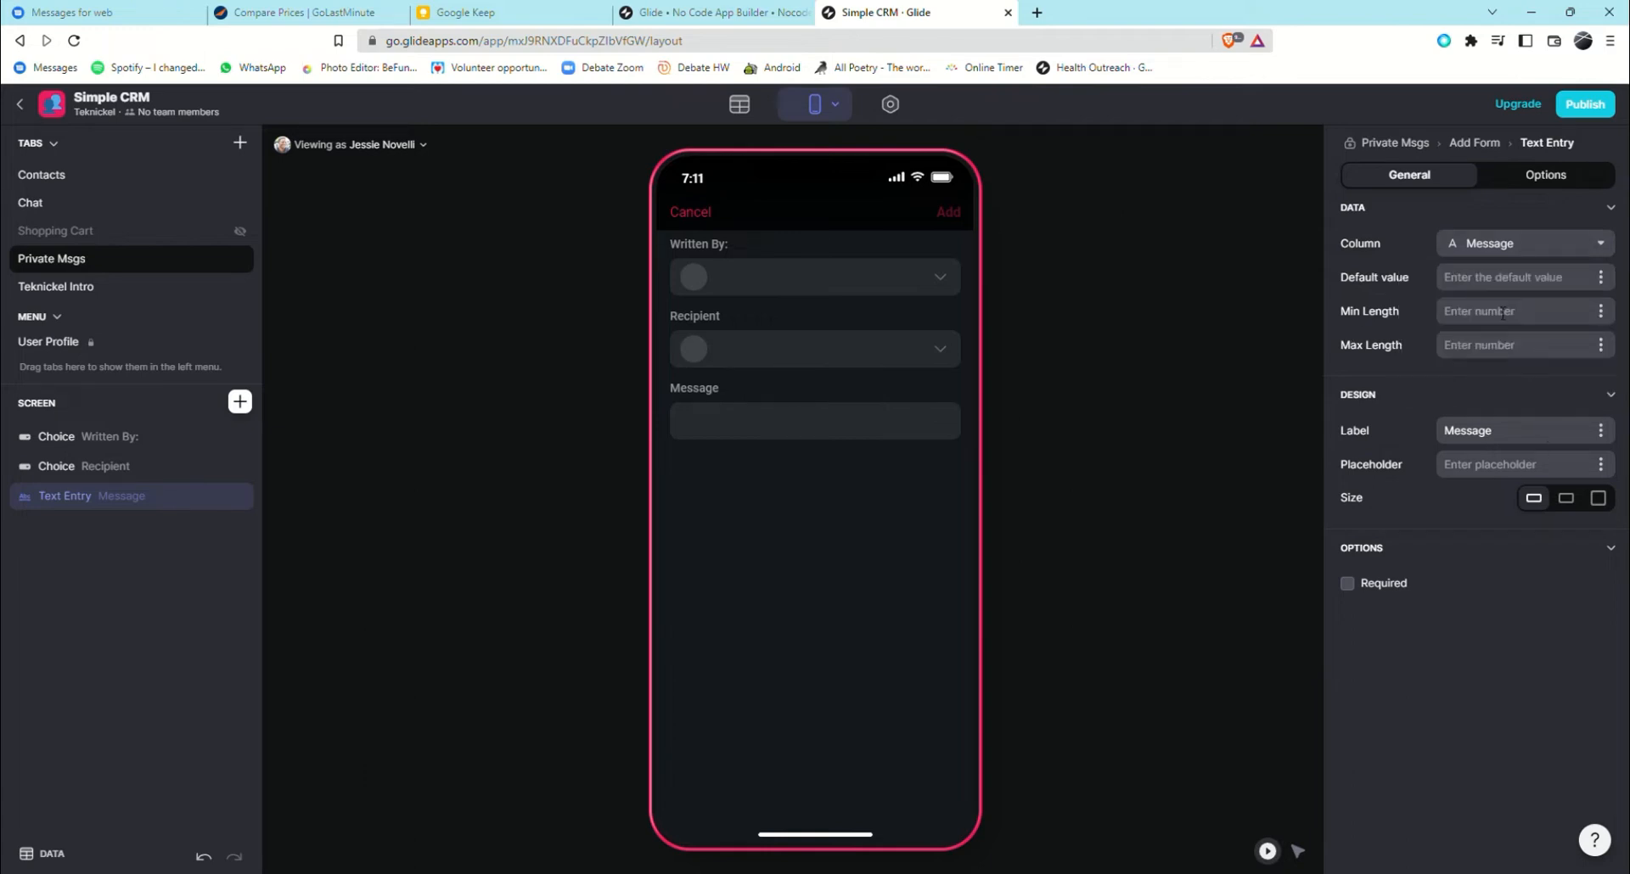
click(1356, 585)
Make the Written By: and Recipient choices required in the add form.
click(161, 436)
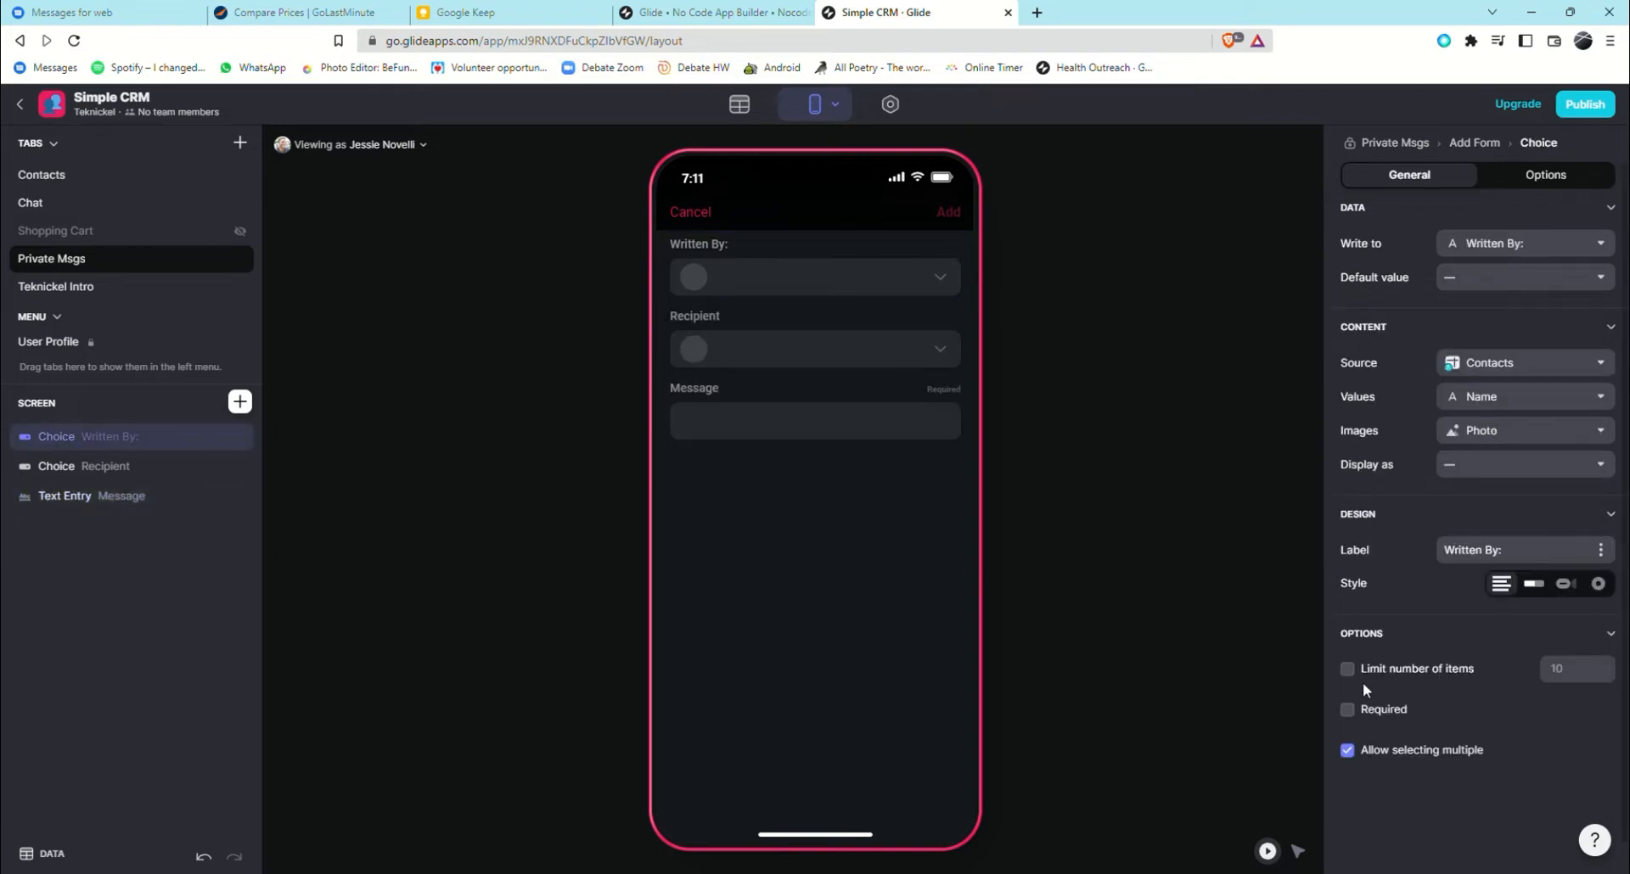
click(1357, 709)
click(109, 468)
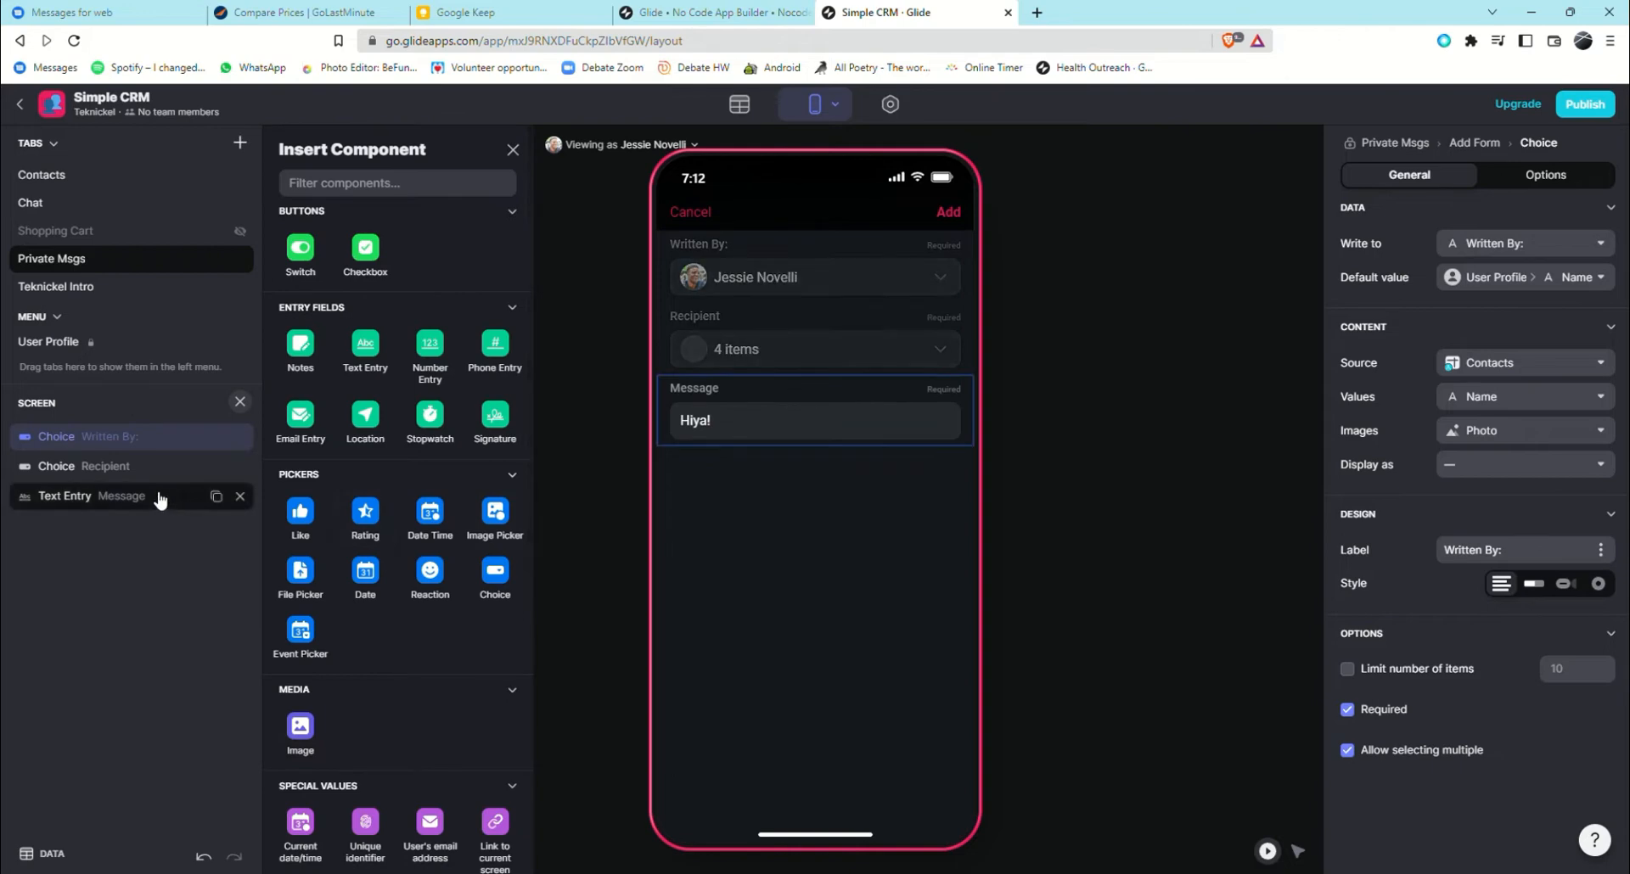
Add an Image Picker for the Photo column and submit the test message "Hiya!" from the form.
click(495, 511)
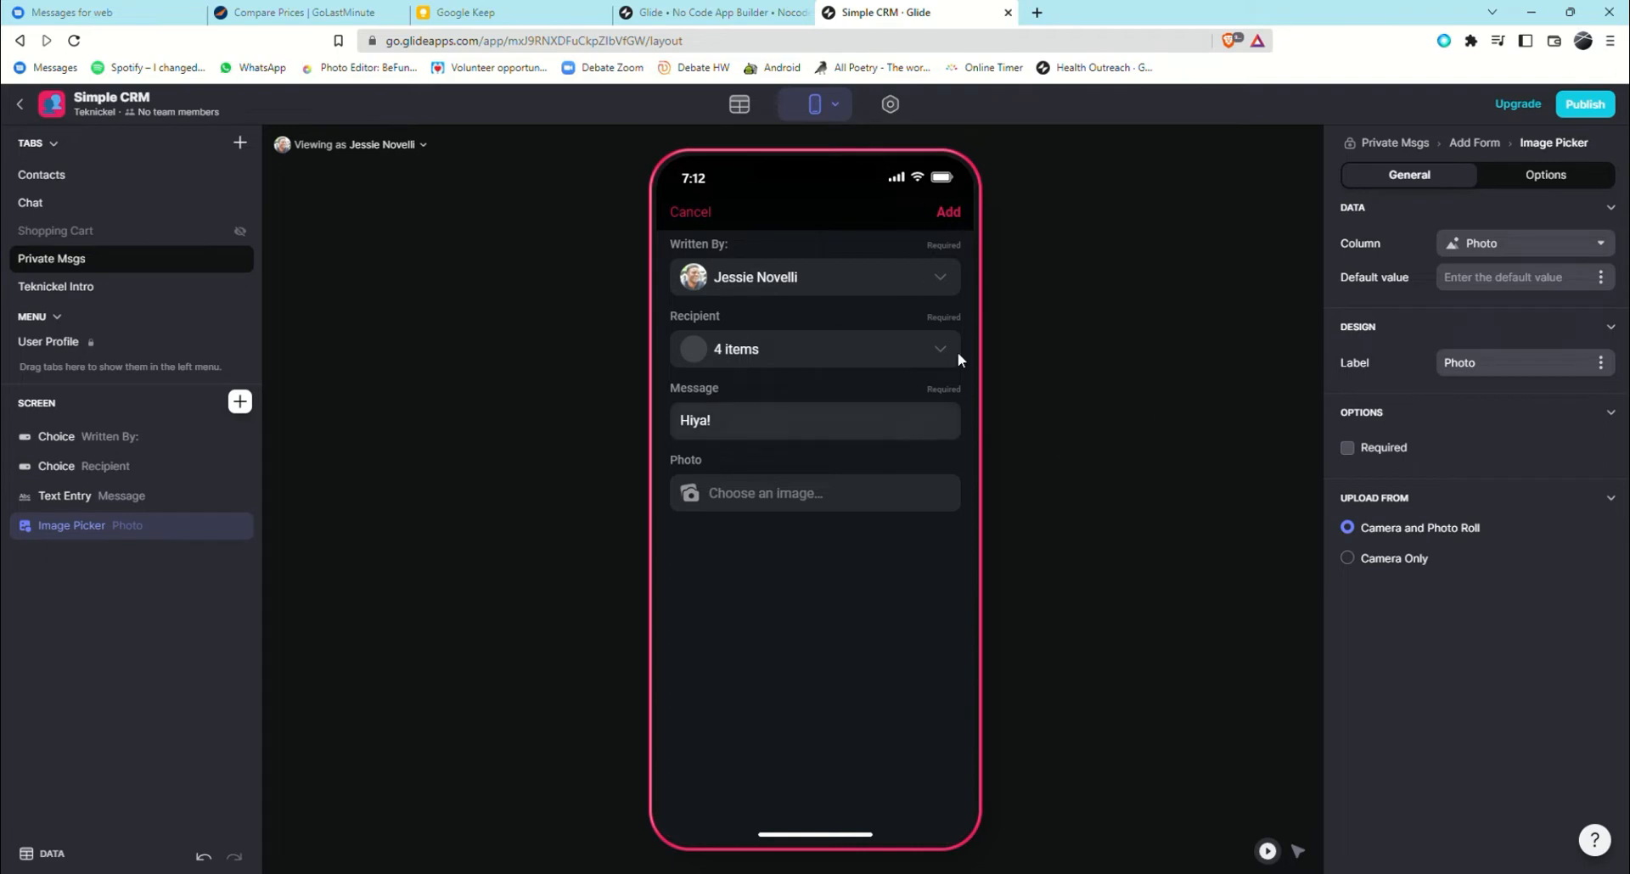
click(948, 211)
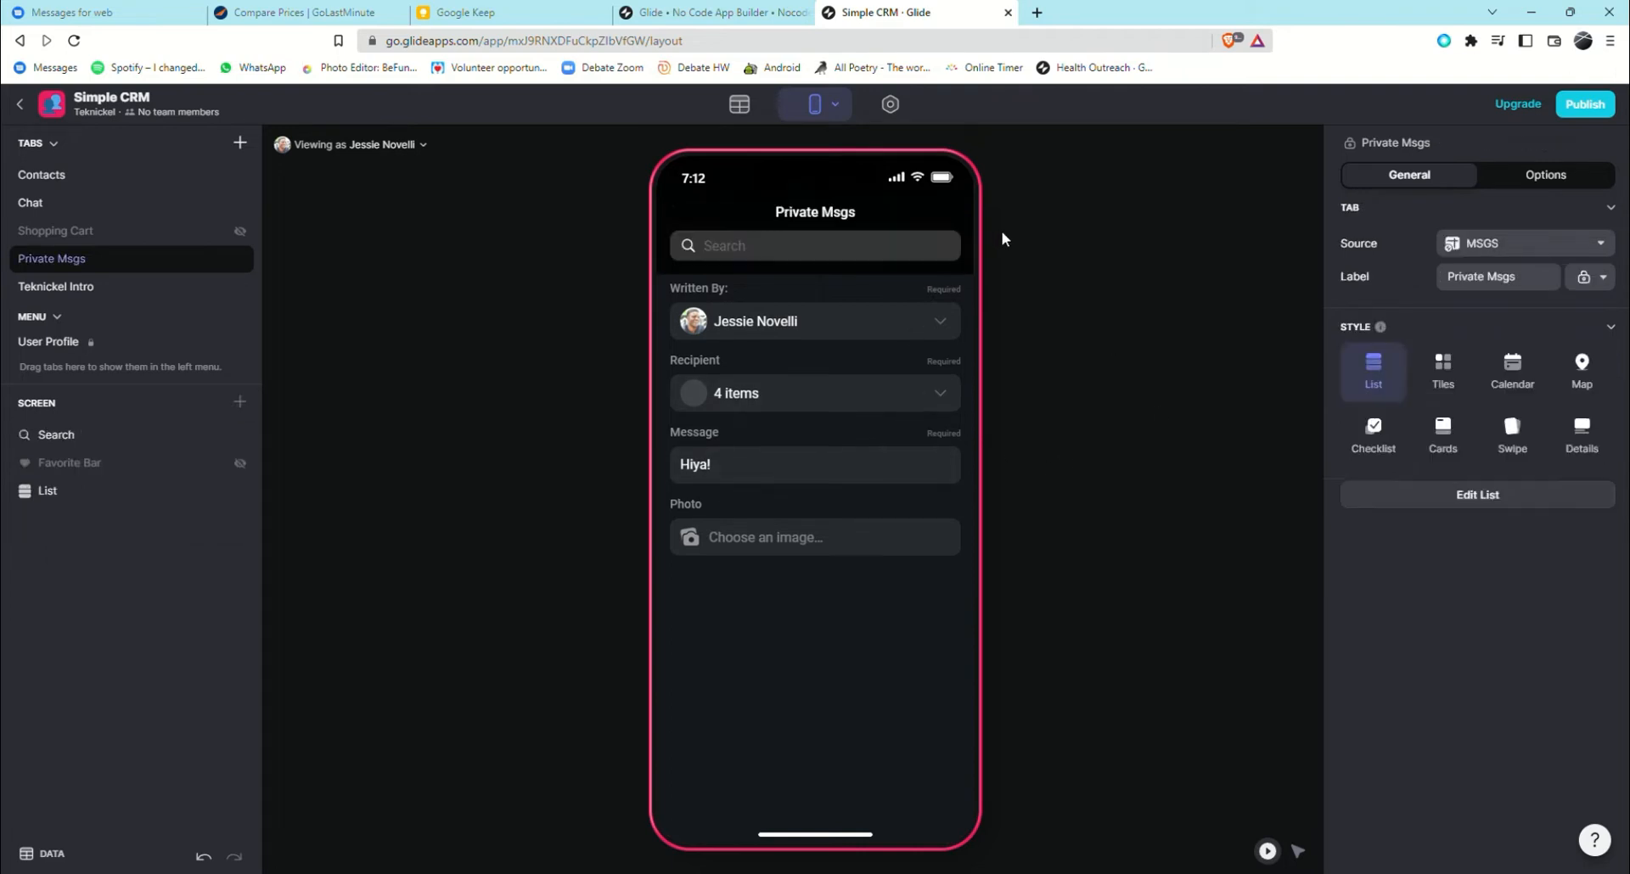
Show the Favorite Bar on the Private Msgs screen and open the submitted message's details in the preview.
click(1550, 176)
click(240, 462)
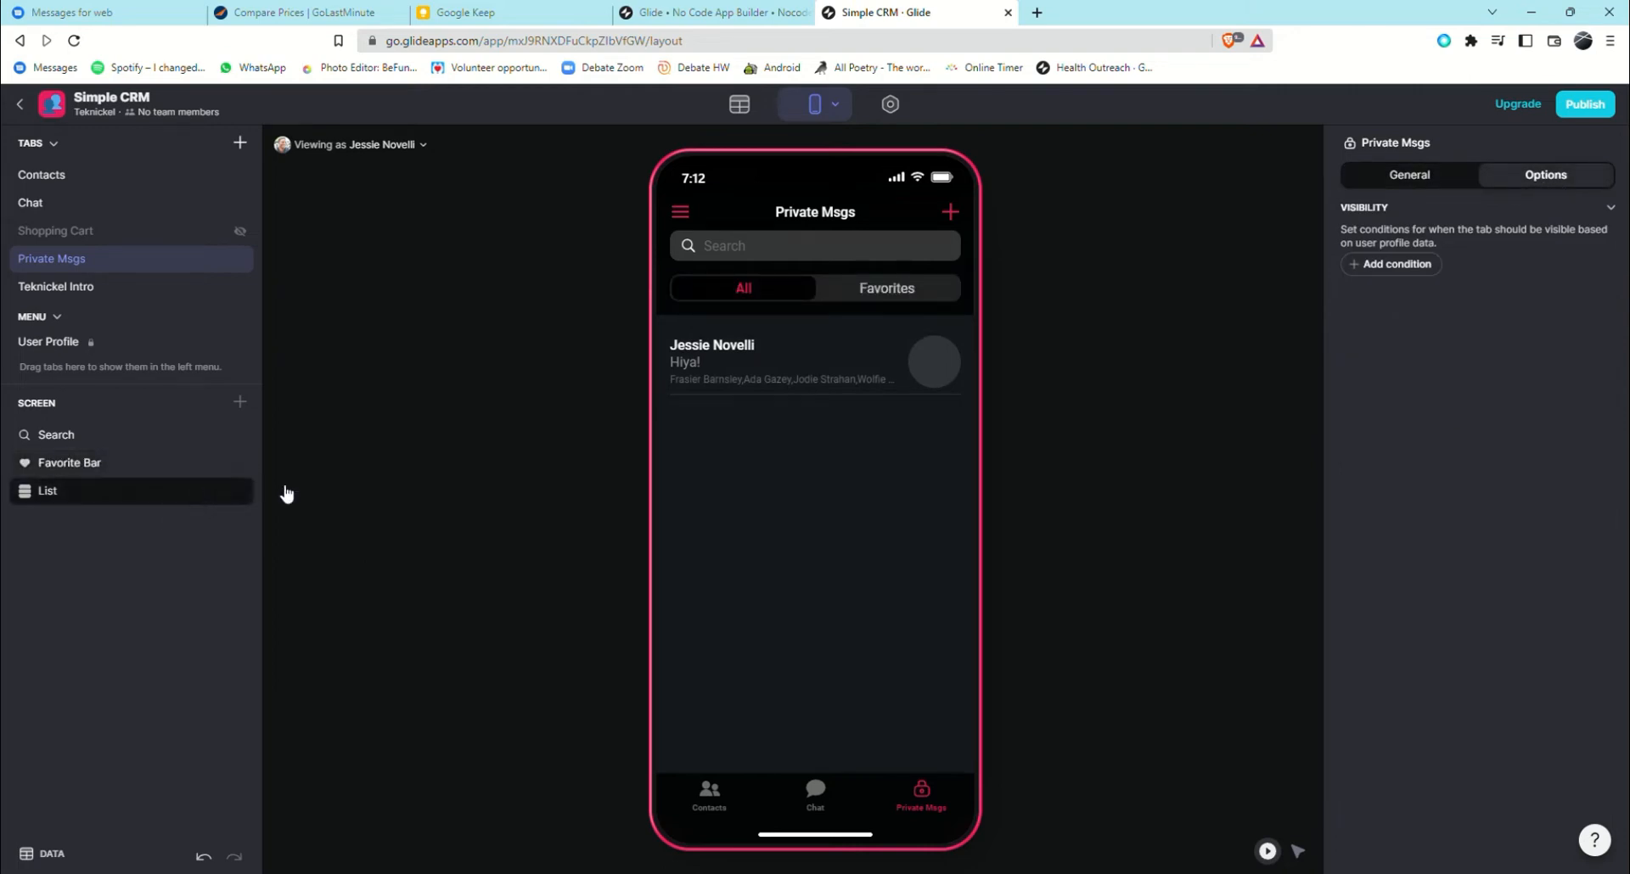
click(740, 363)
click(751, 358)
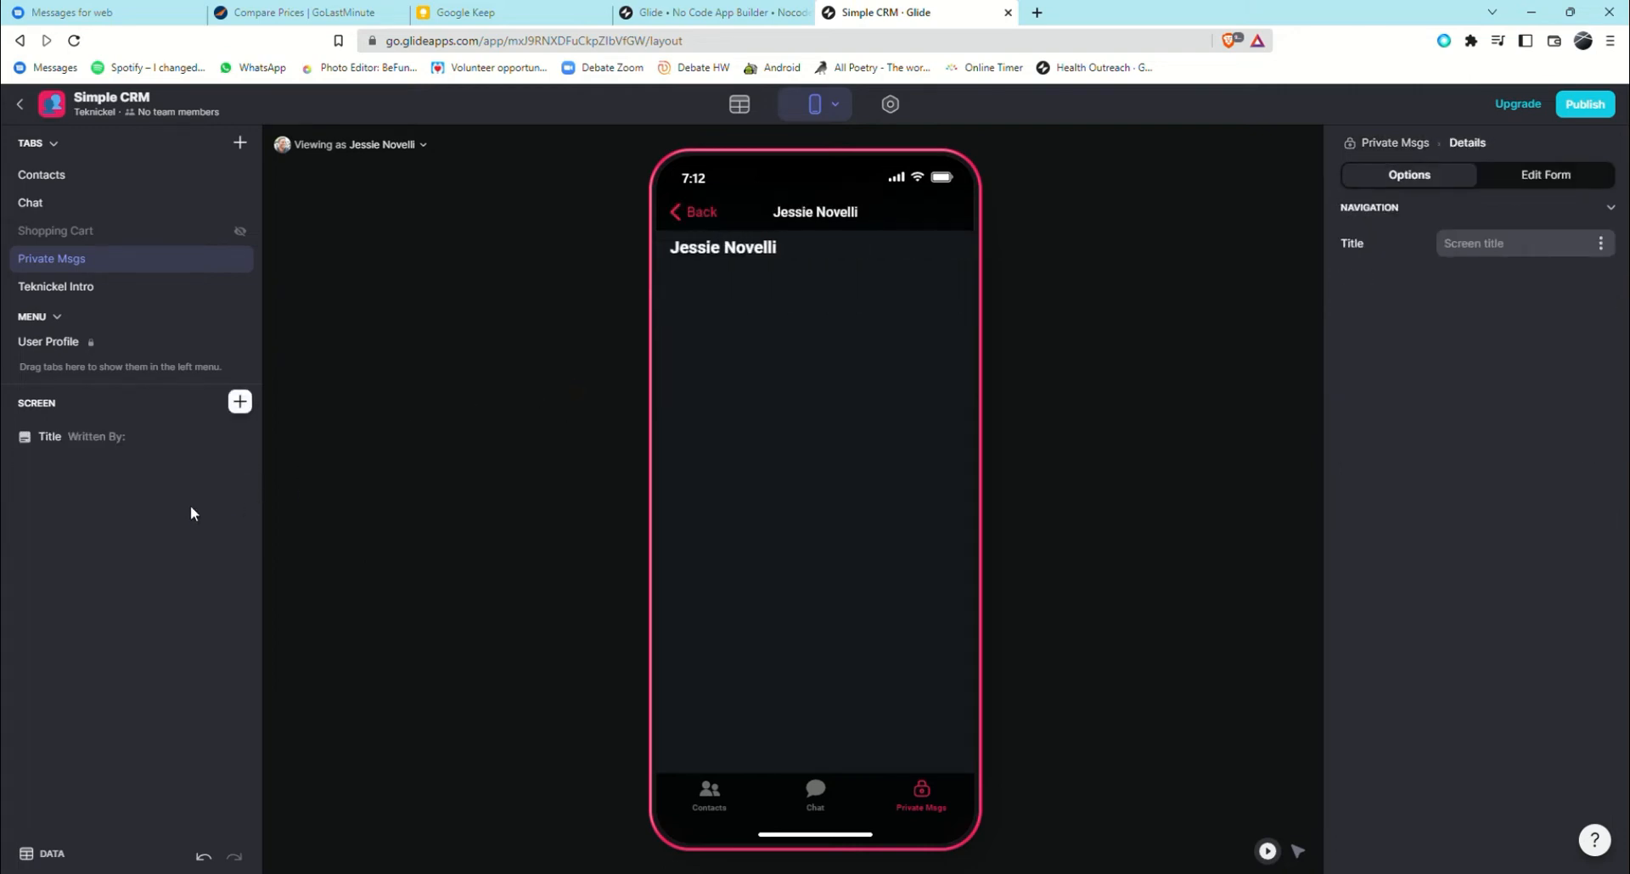
Add two more Titles and a Photo image to the details screen, and give the first Title the custom text "Written By:".
click(191, 449)
click(241, 401)
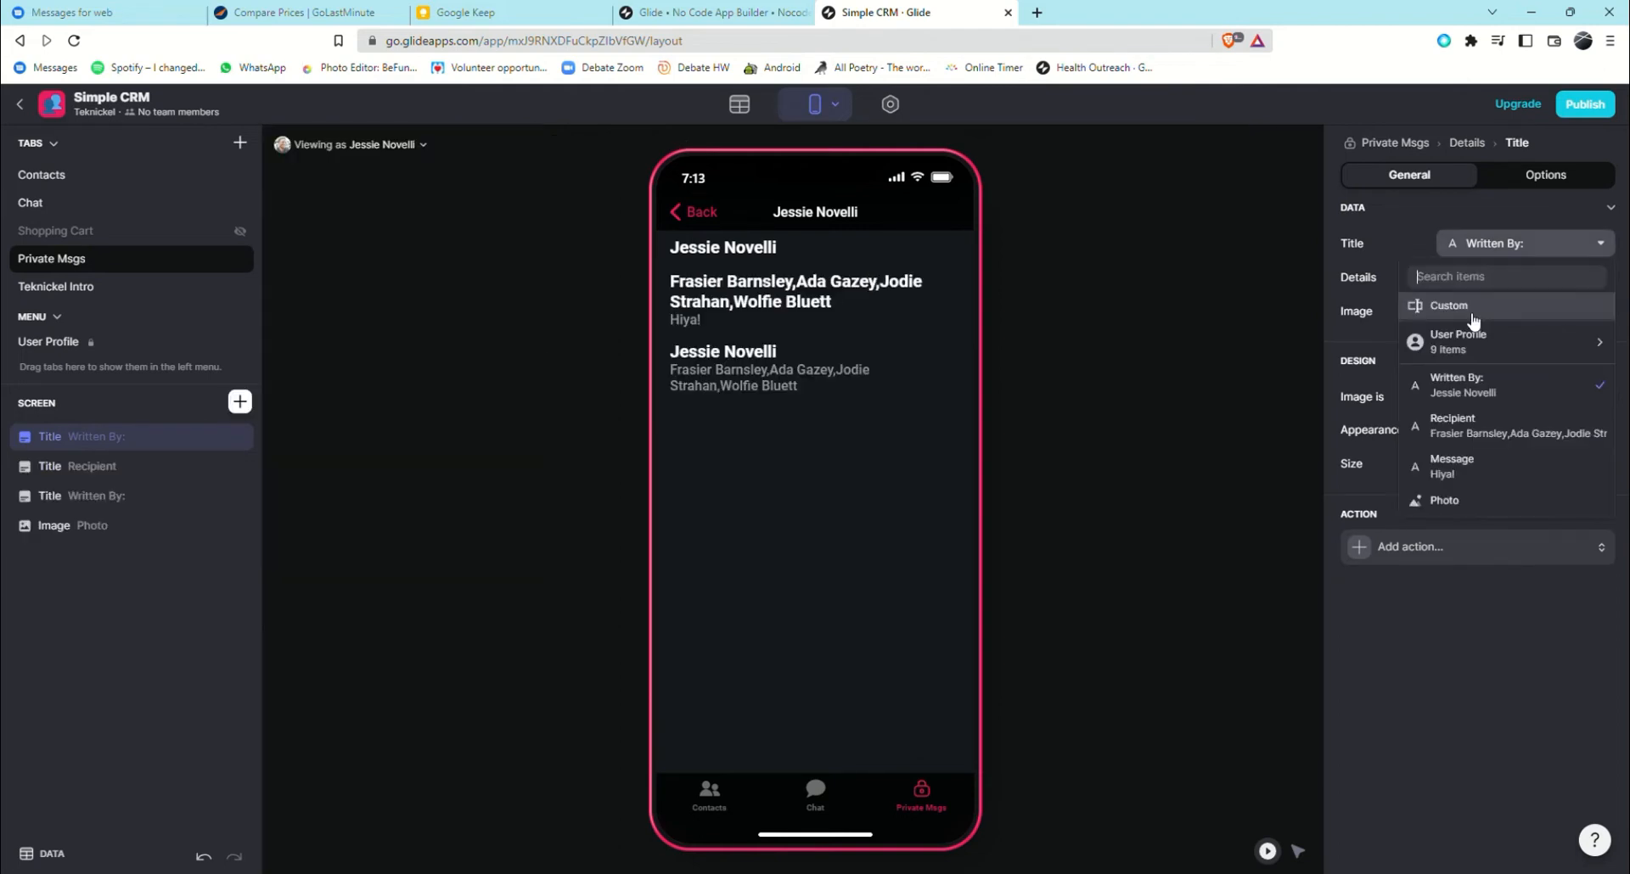
click(1519, 246)
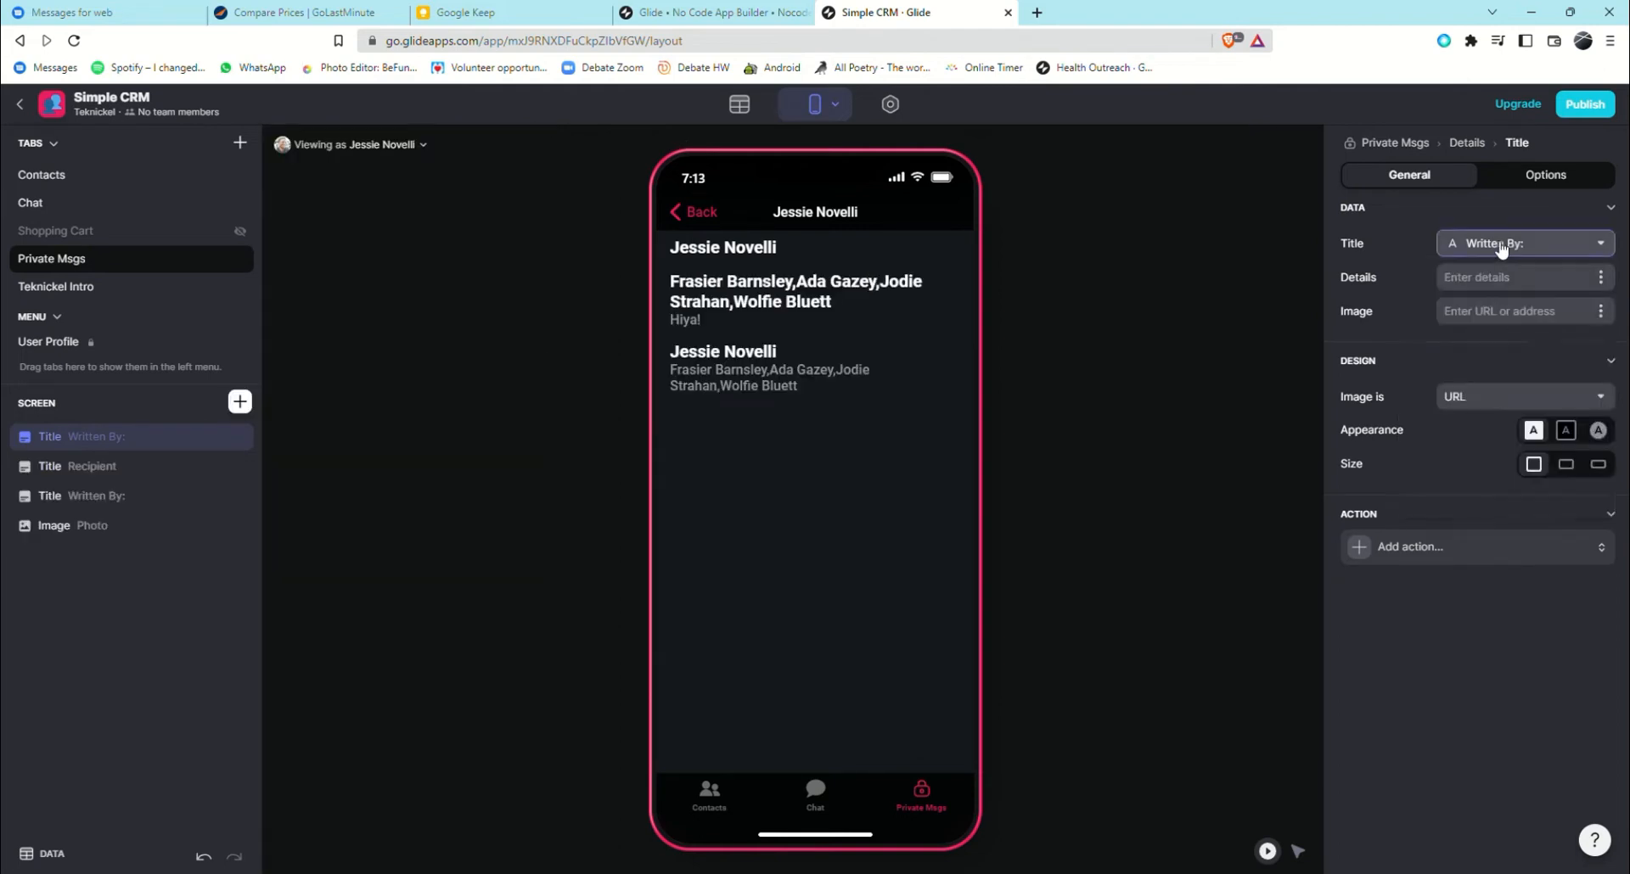
click(1502, 248)
click(1453, 313)
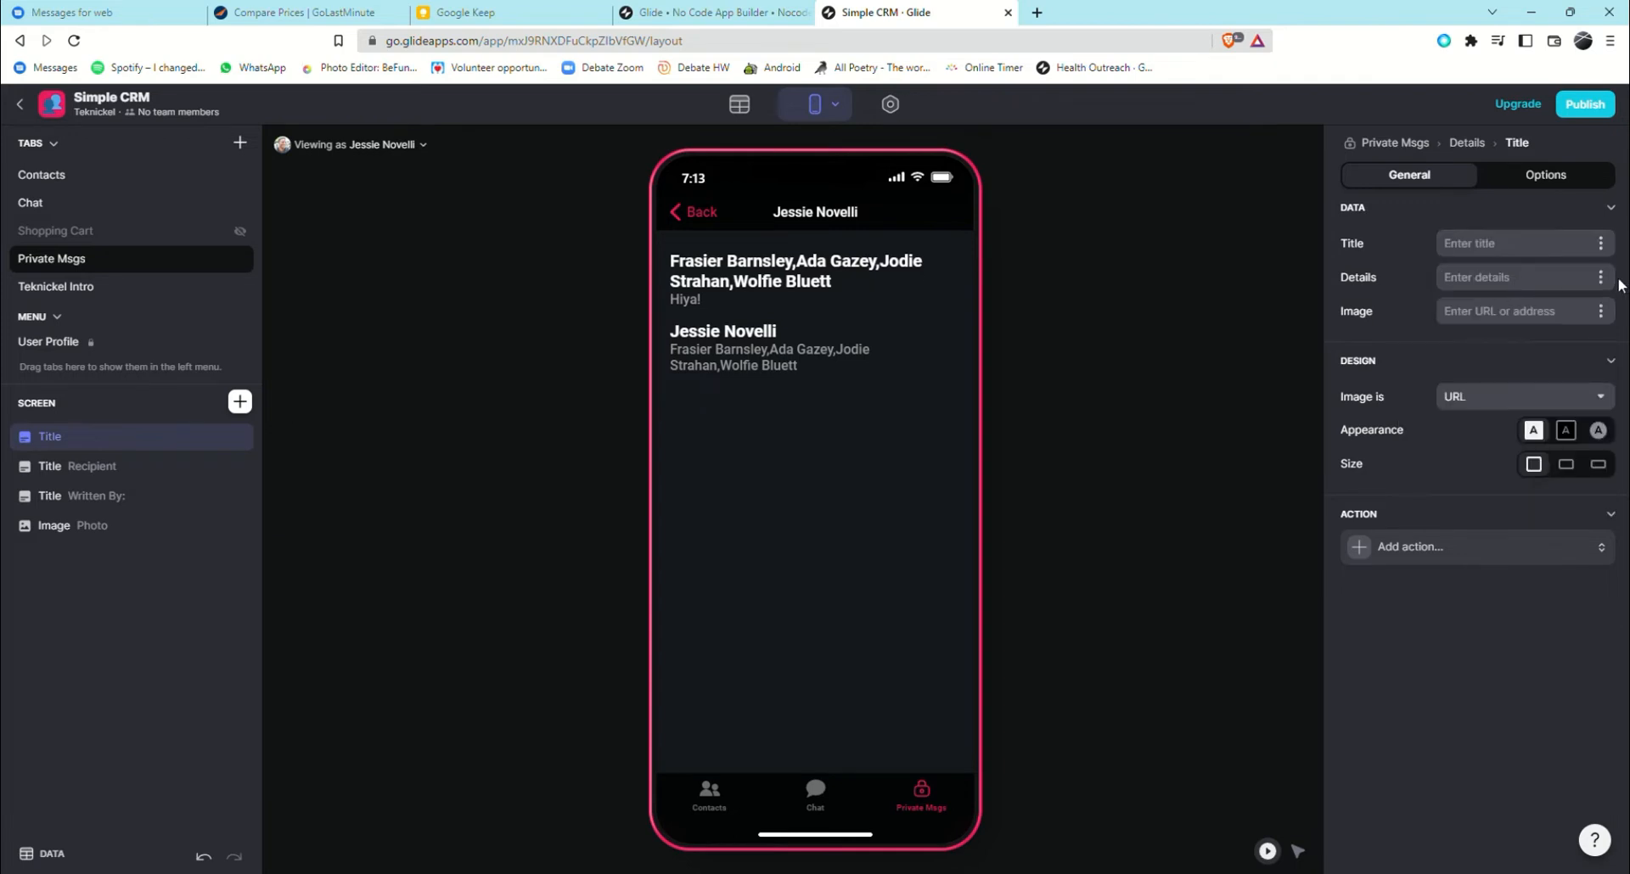
text(Written By:)
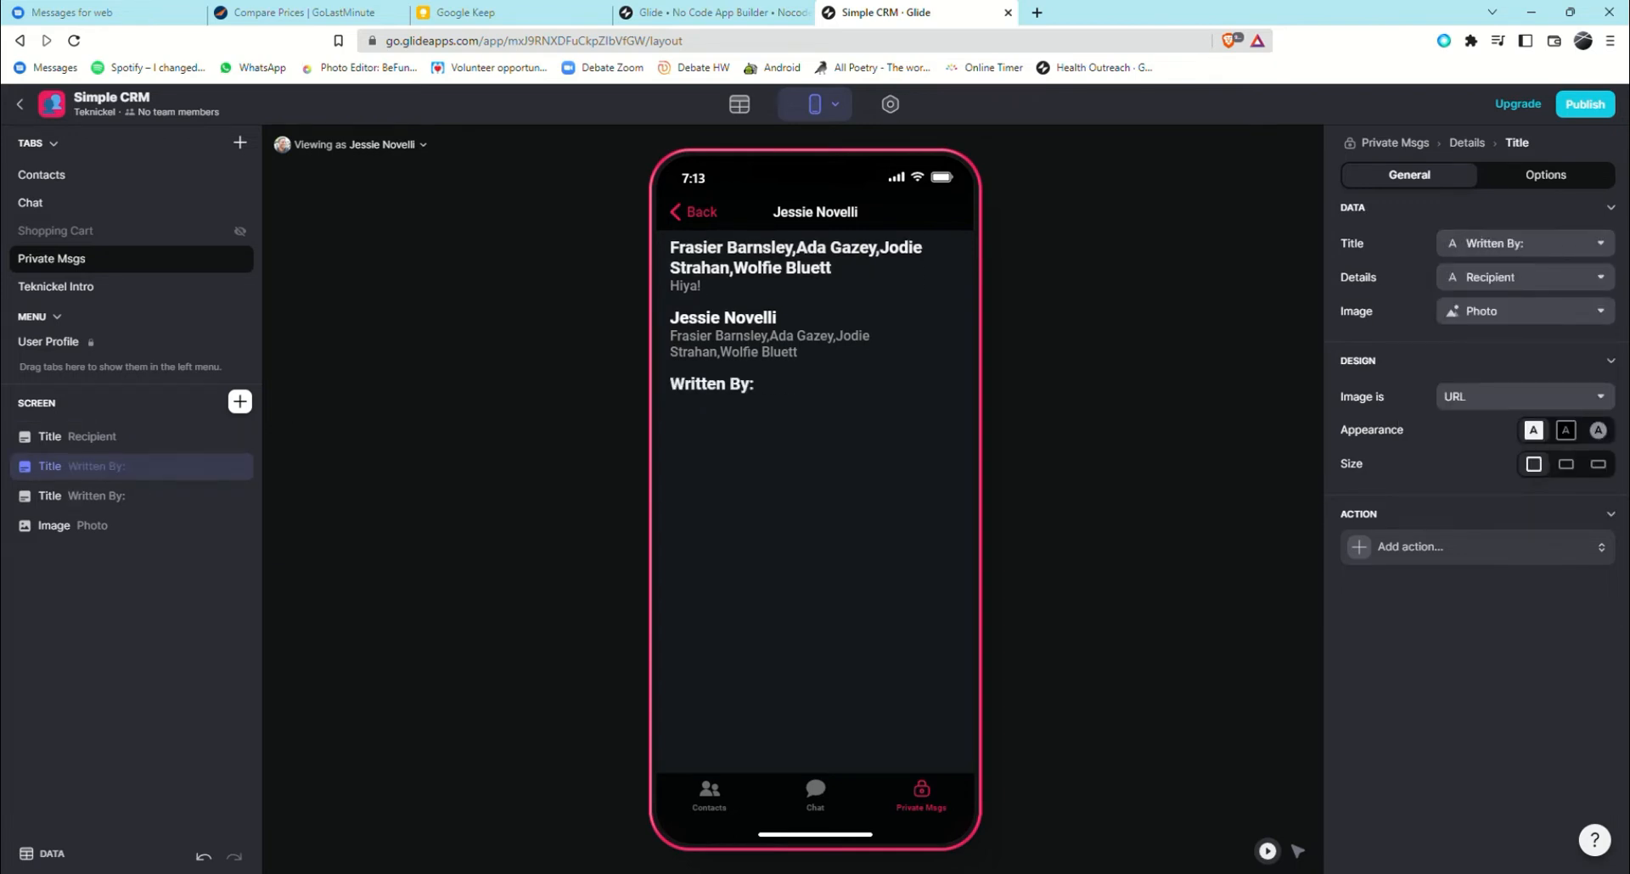
Give the second Title the custom text "Message:", with the Message column as its details and no image.
click(1521, 248)
click(1460, 309)
text(Message:)
click(1550, 278)
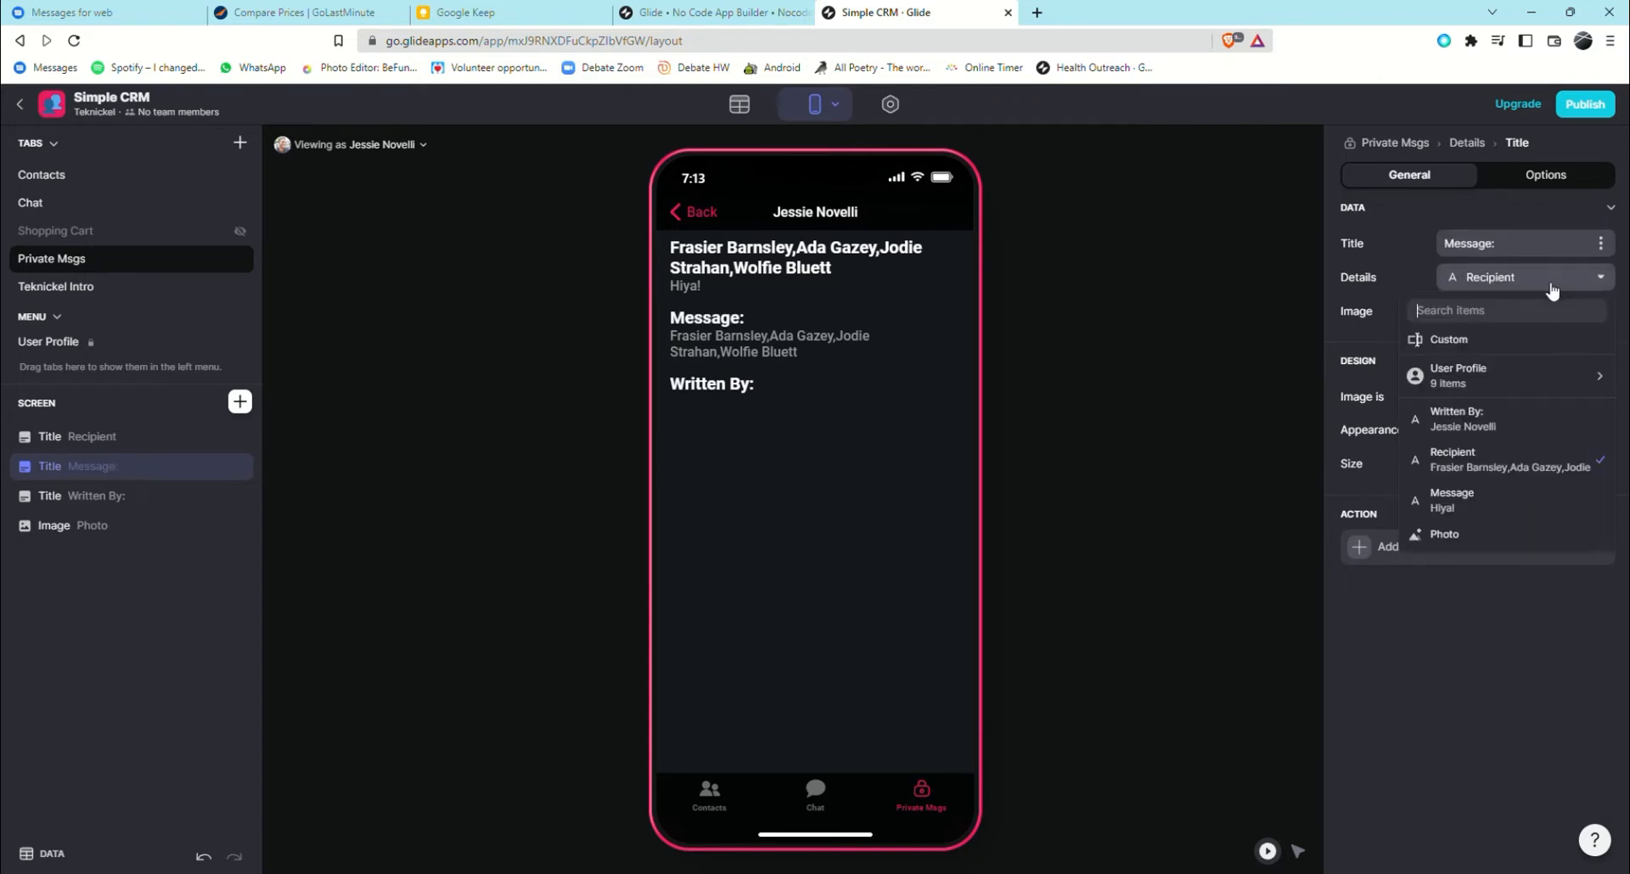
click(1435, 494)
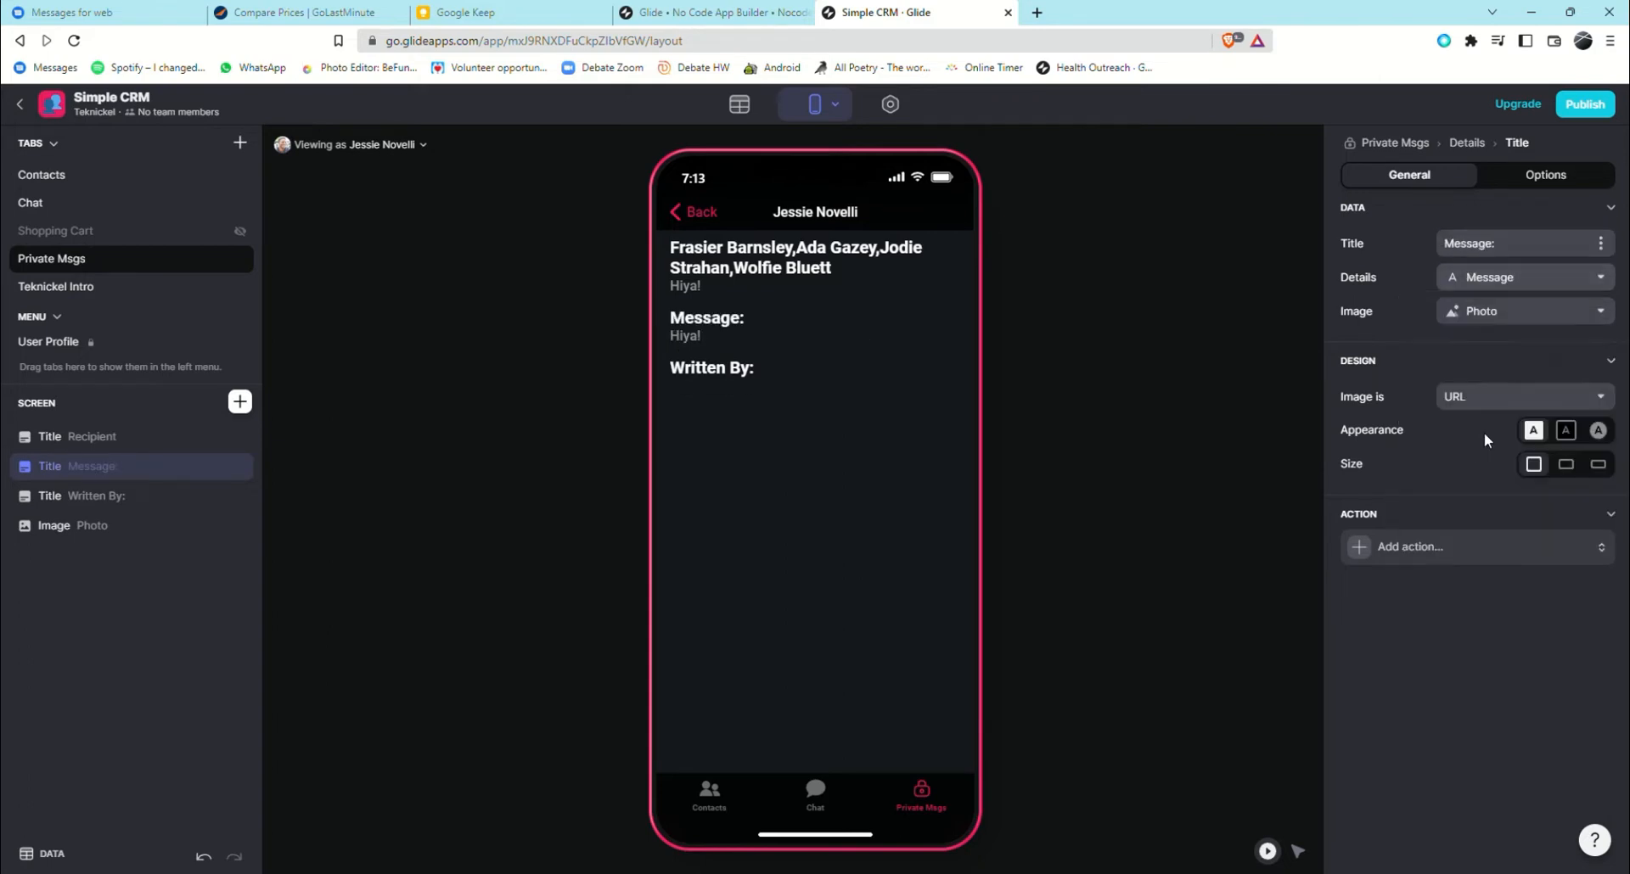
click(1537, 310)
click(1485, 371)
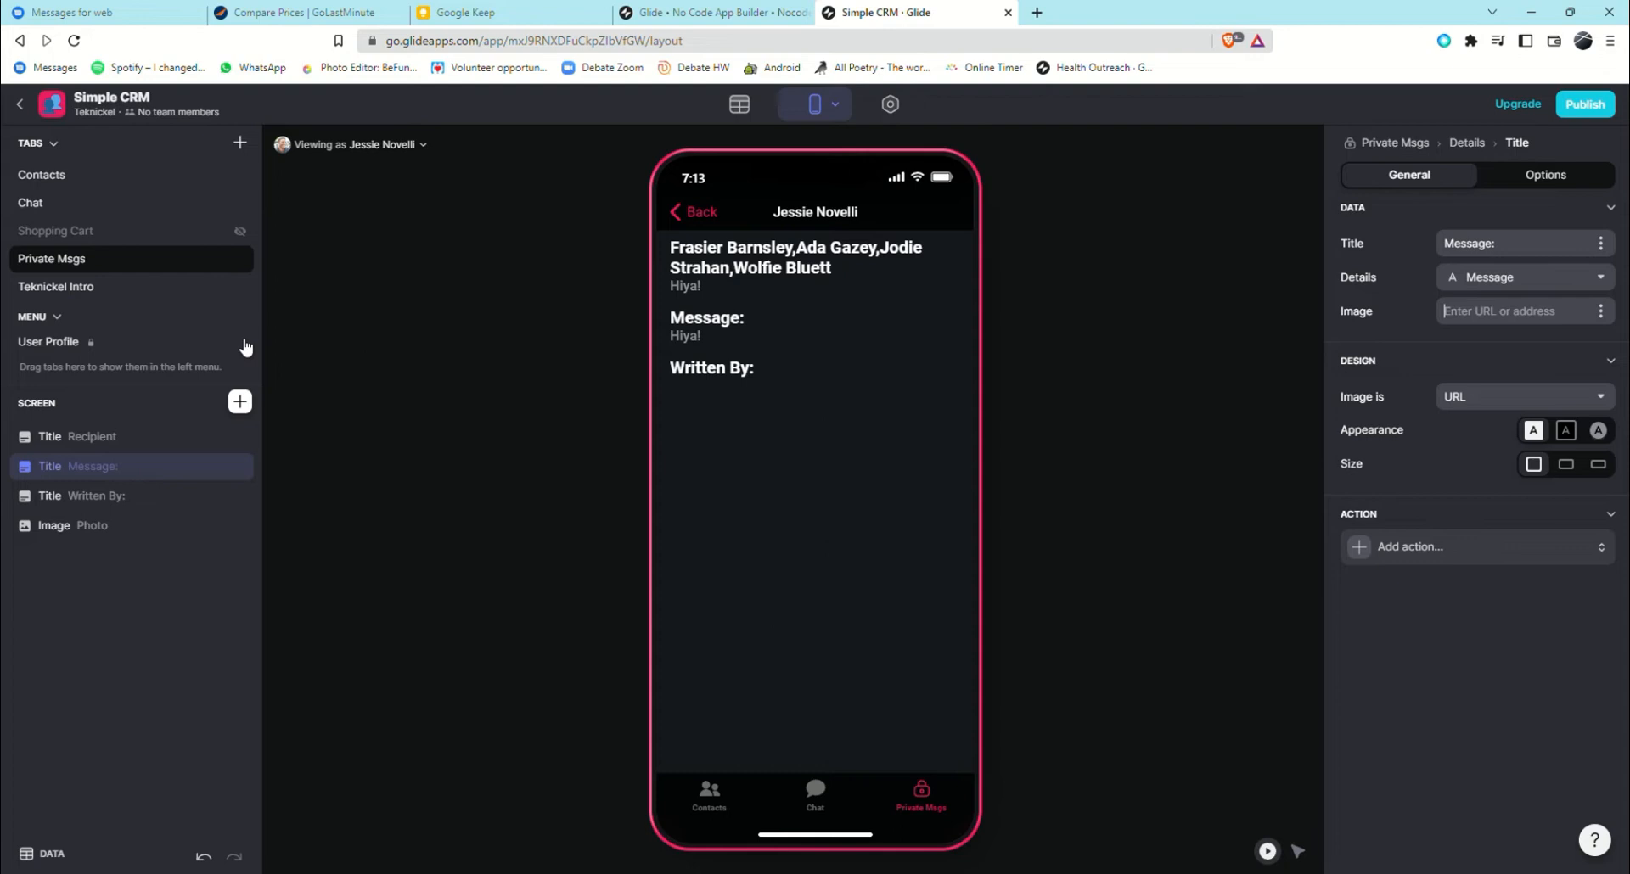
Give the Recipient Title the custom text "Recipient:", with the Recipient column as its details and no image.
click(110, 436)
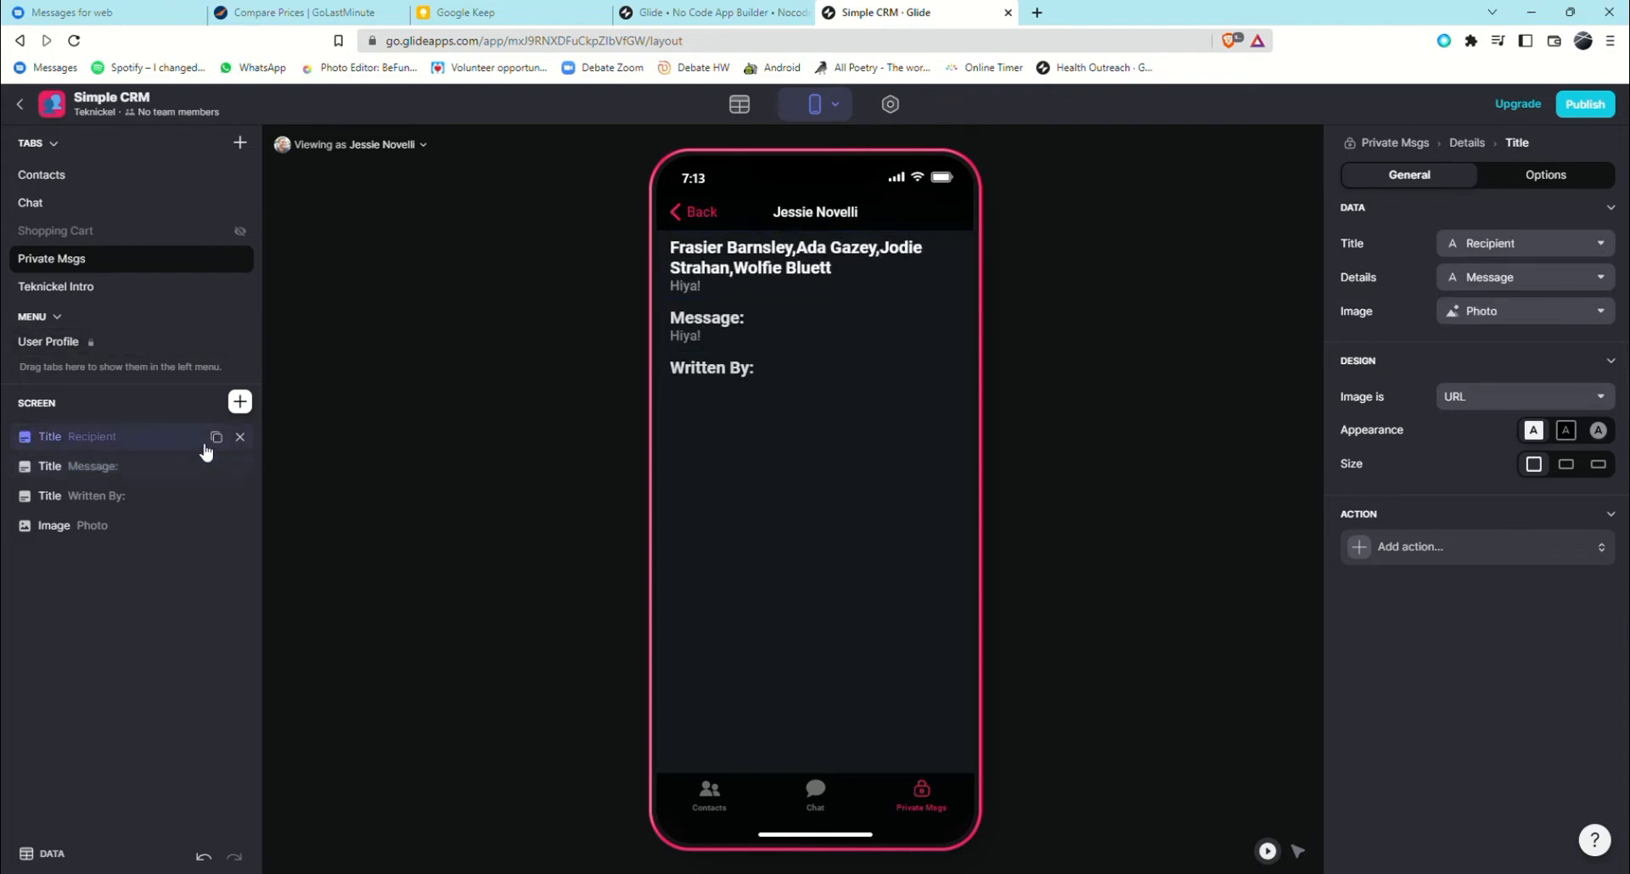
click(1472, 315)
click(1485, 374)
click(1528, 310)
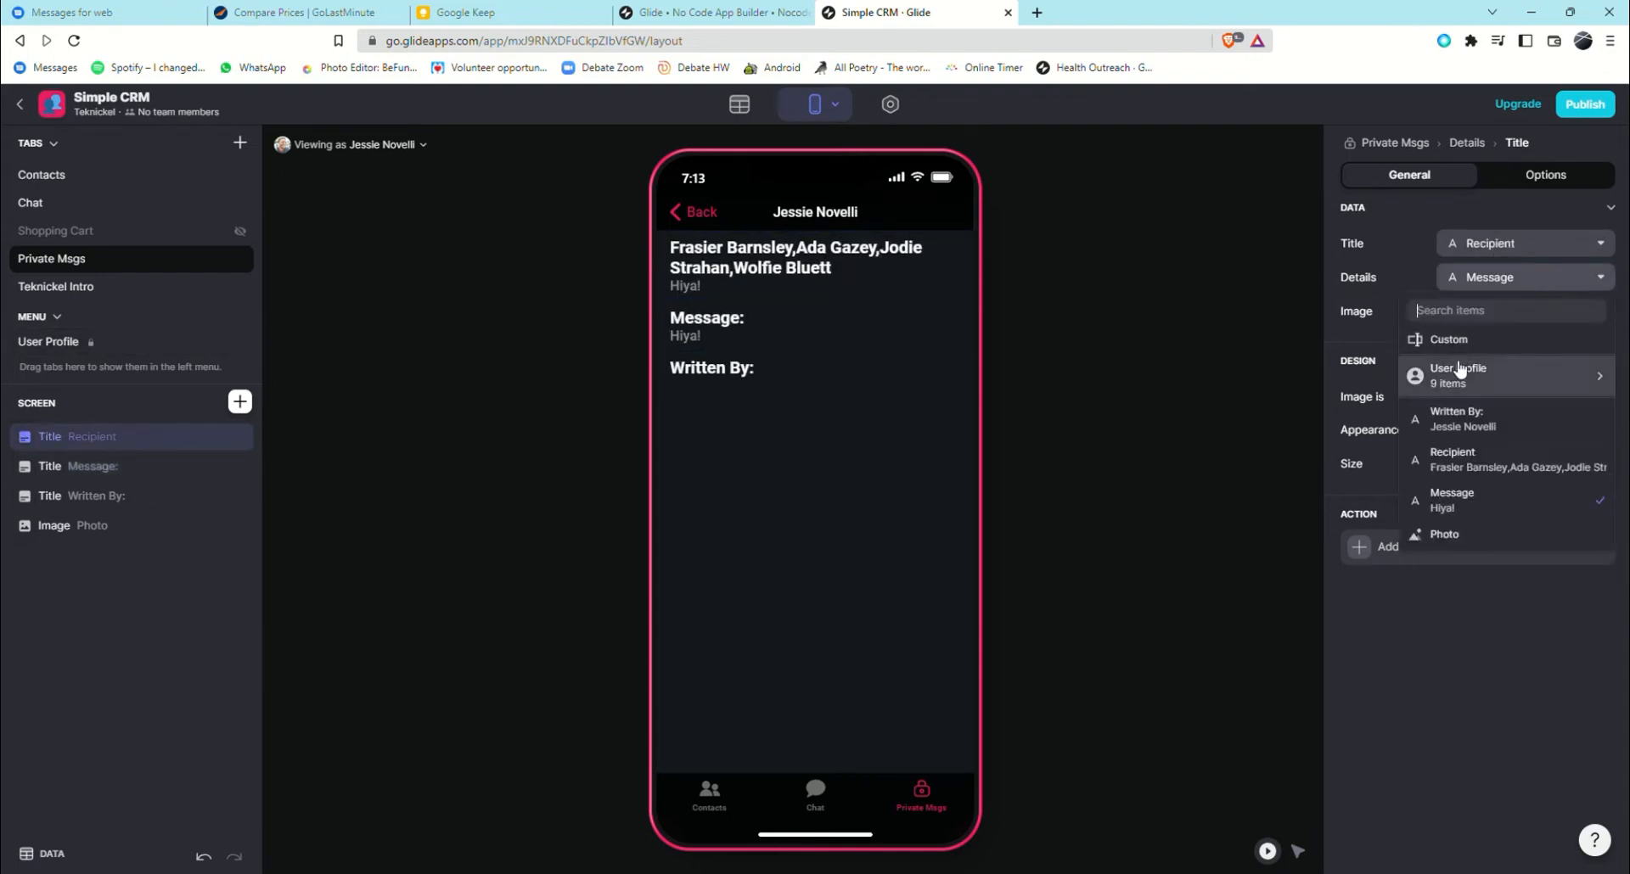
click(1466, 469)
click(1485, 244)
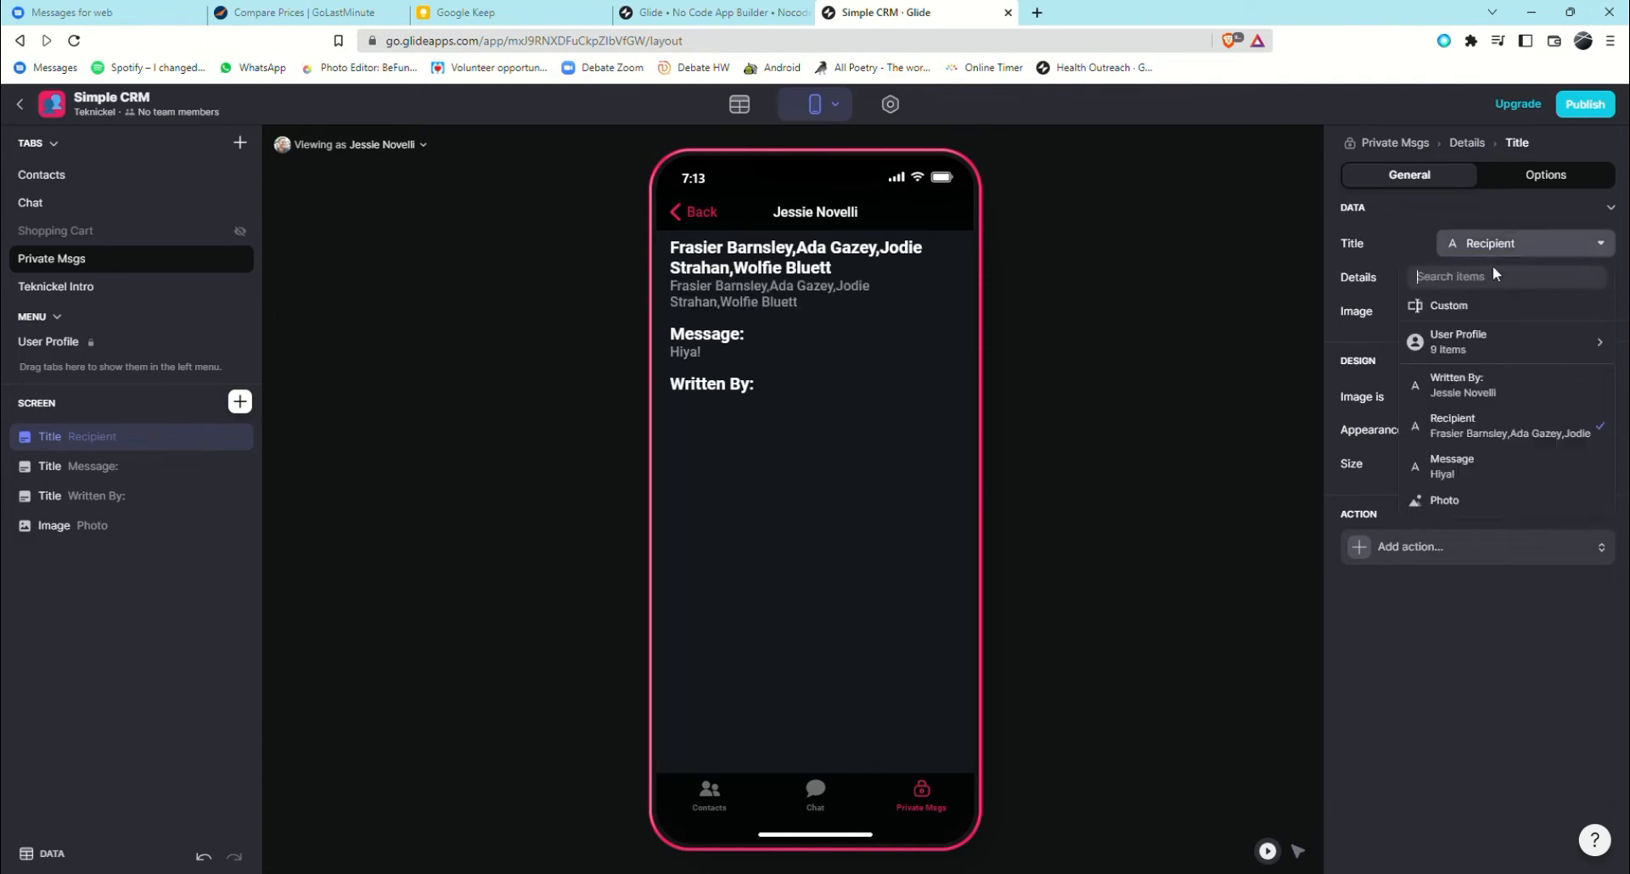
click(1491, 306)
text(Recep)
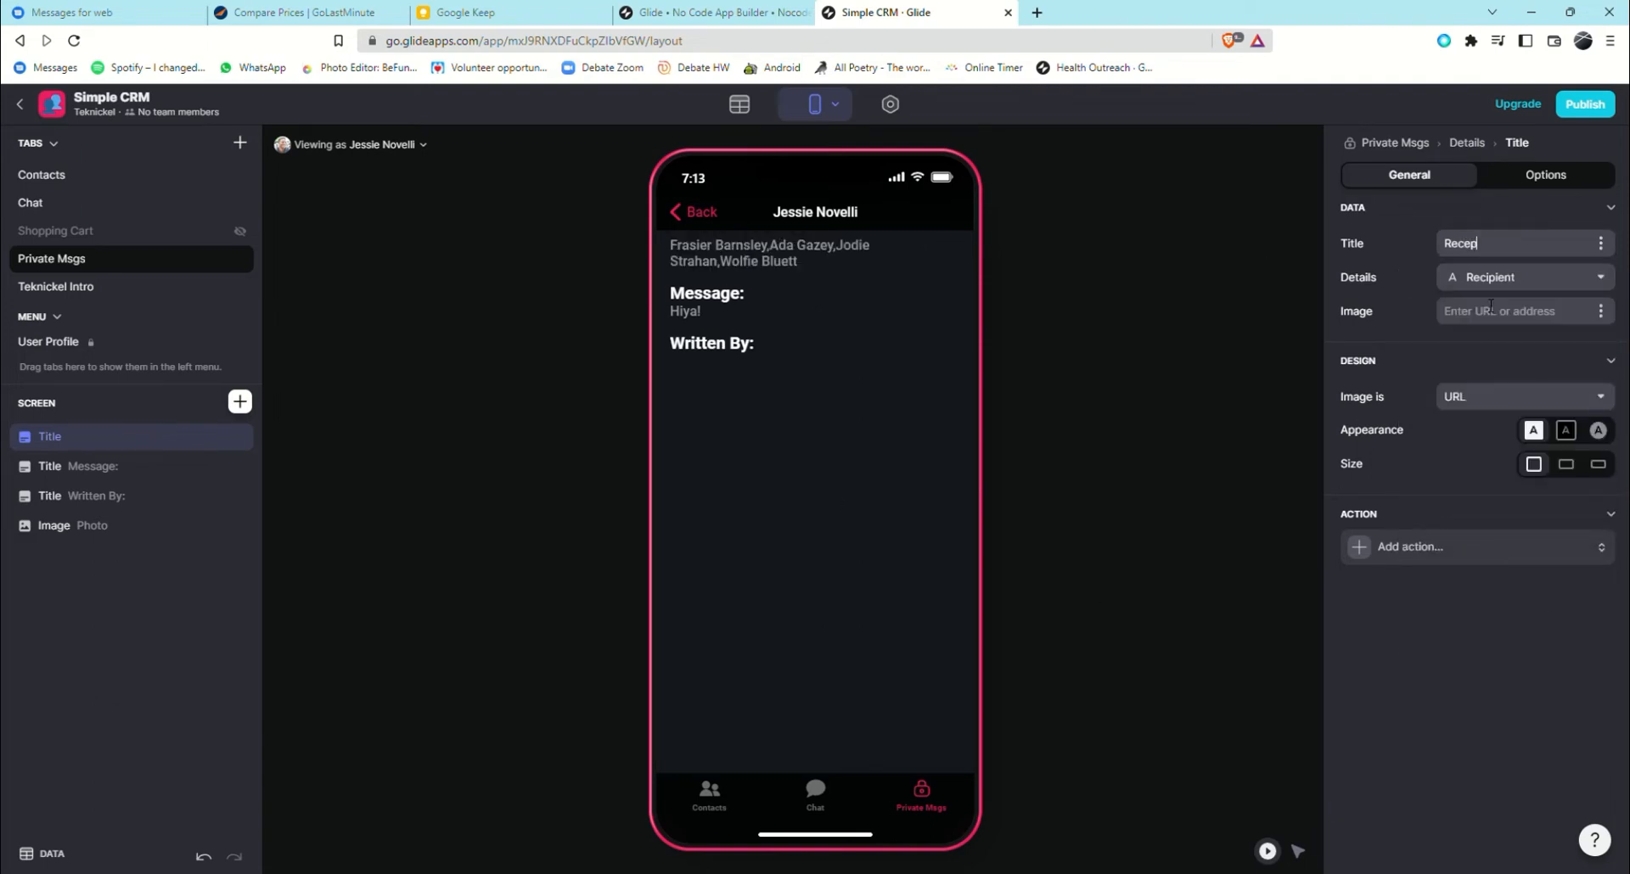
text(eipient:)
Add separators above and below the Photo image on the details screen, followed by a button.
click(241, 402)
click(374, 270)
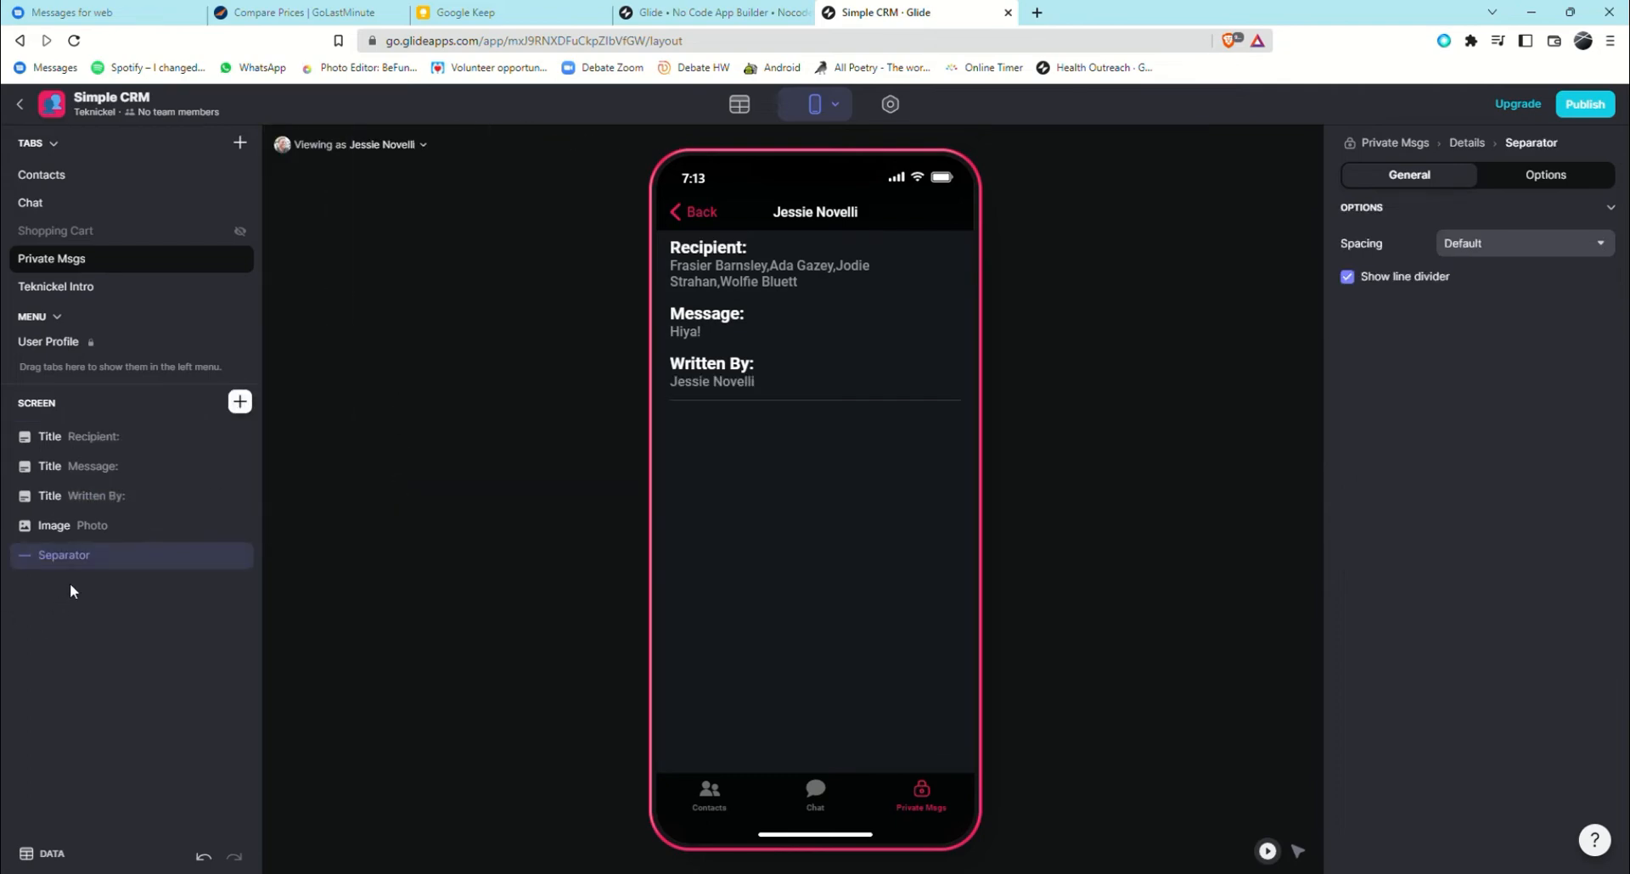
click(240, 401)
click(367, 517)
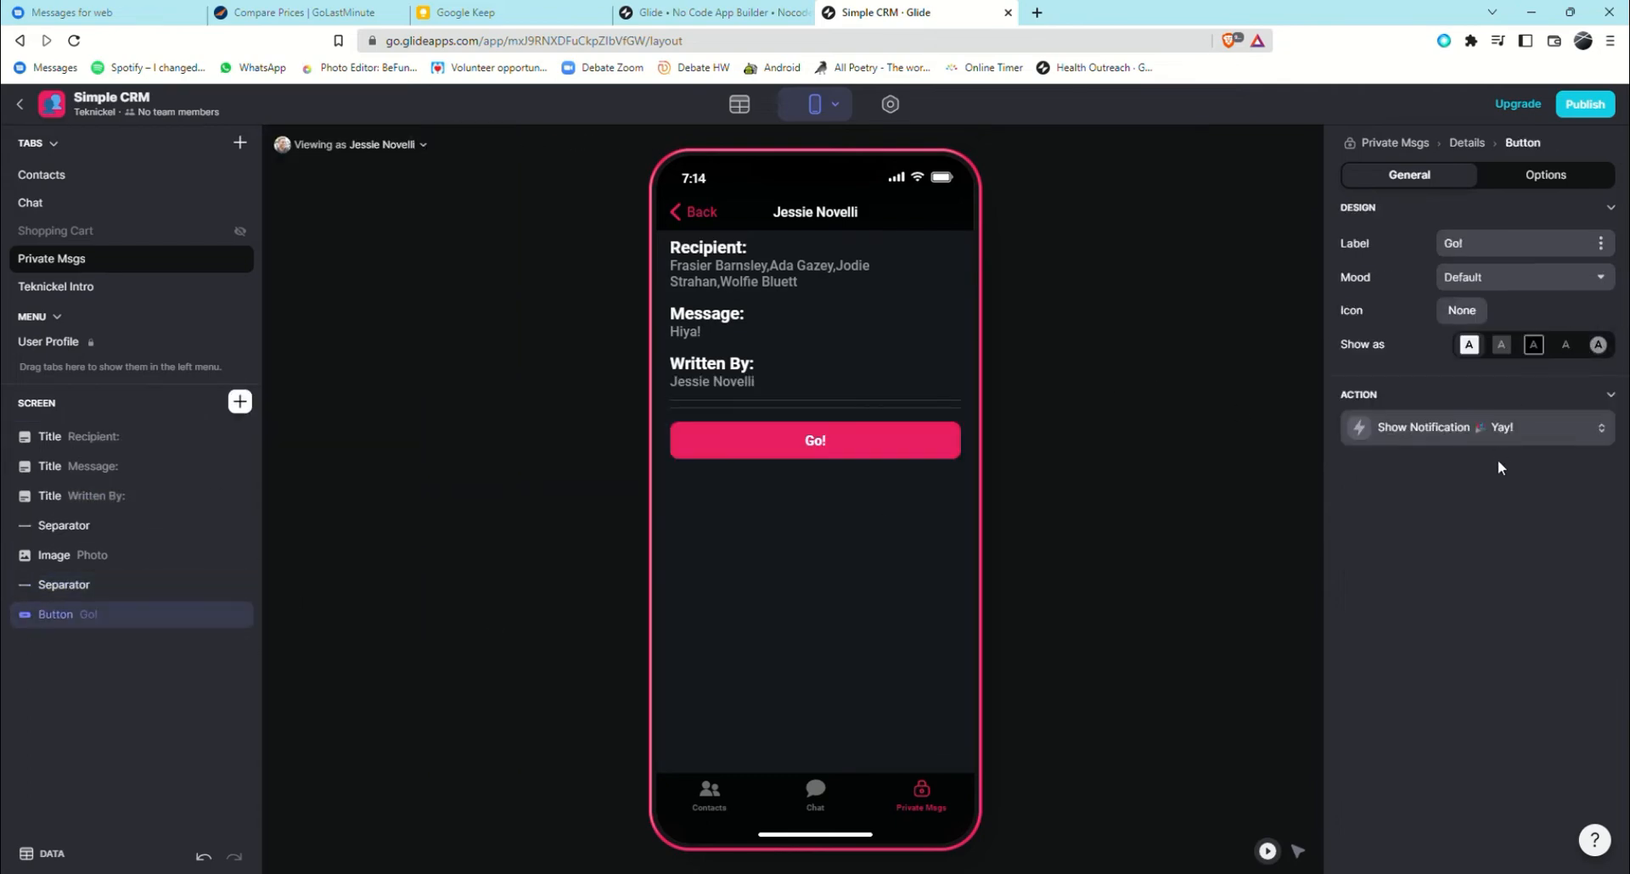
Change the button's action from Show Notification to Delete Row for this item.
click(1443, 428)
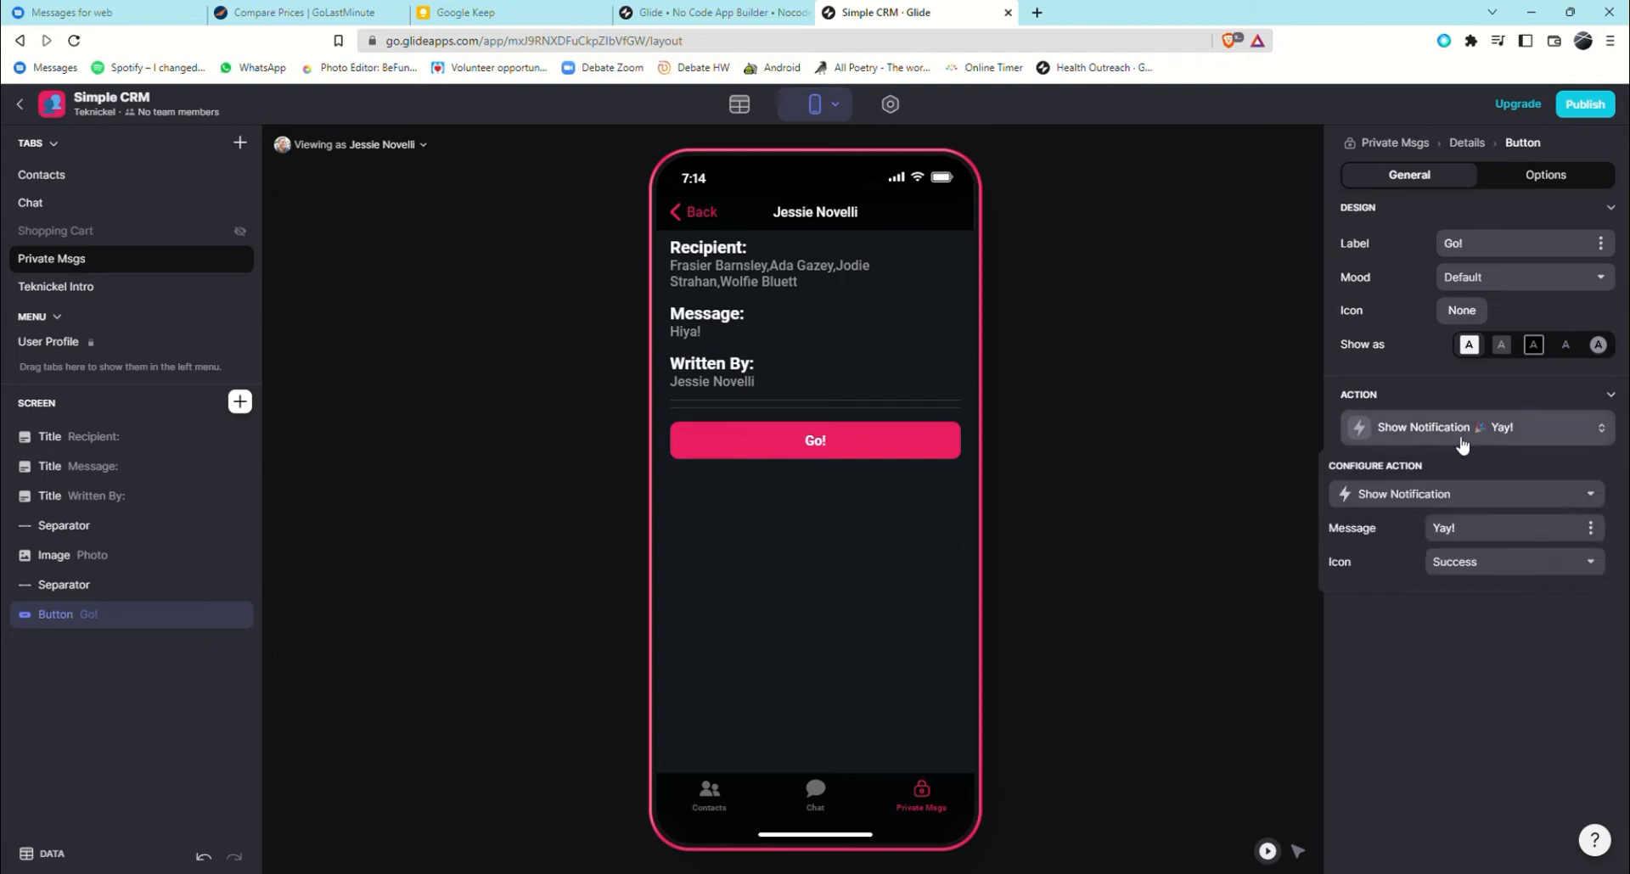
click(1491, 495)
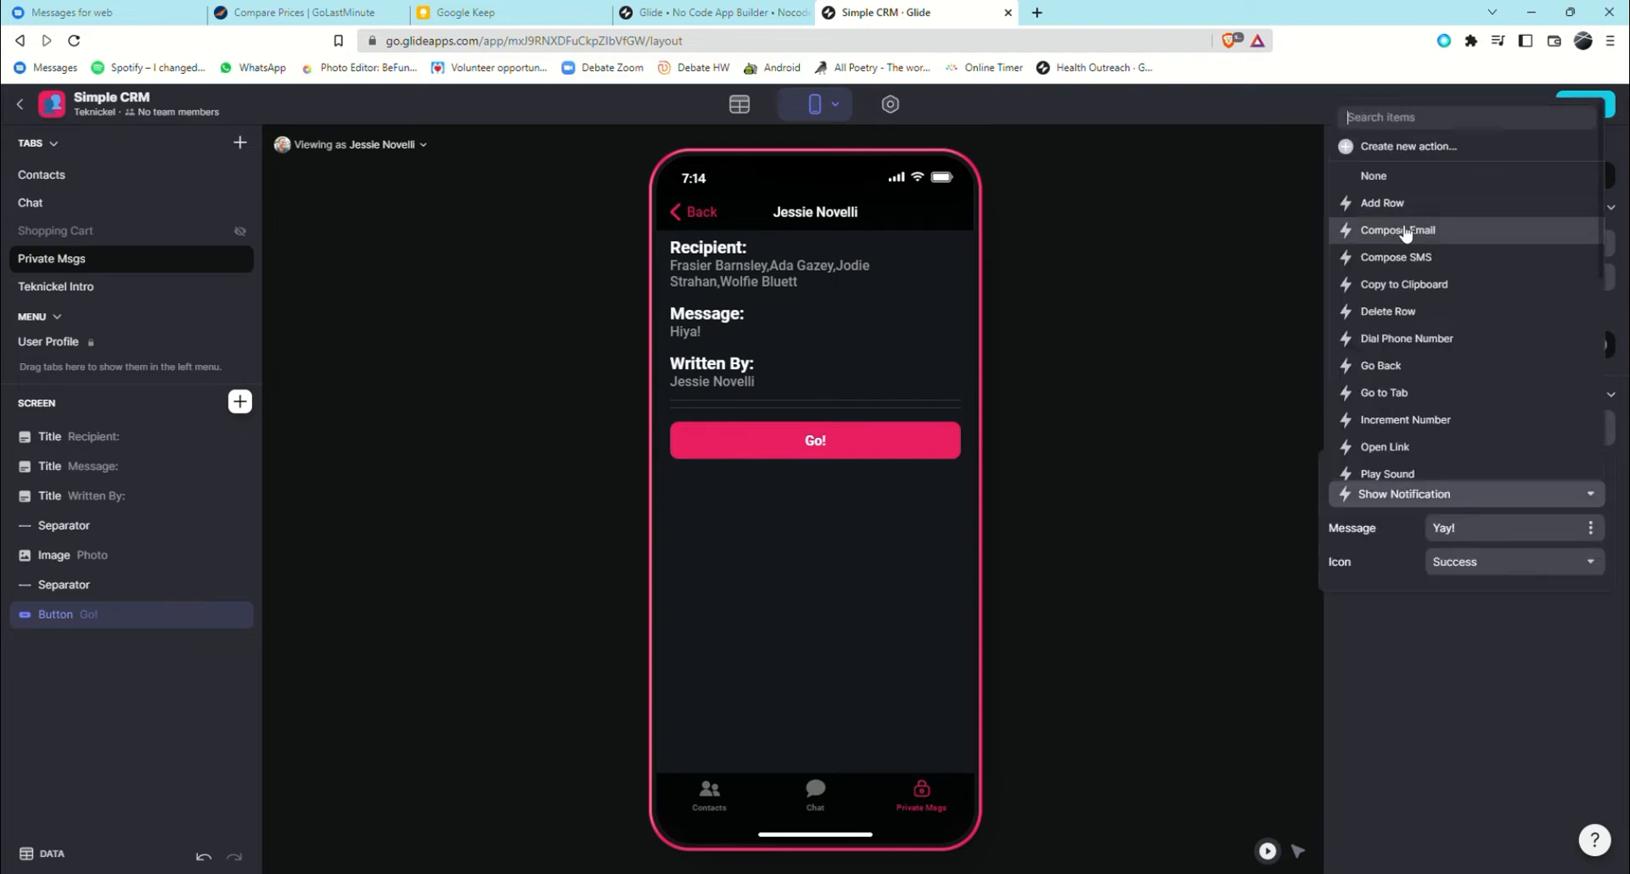
click(1396, 311)
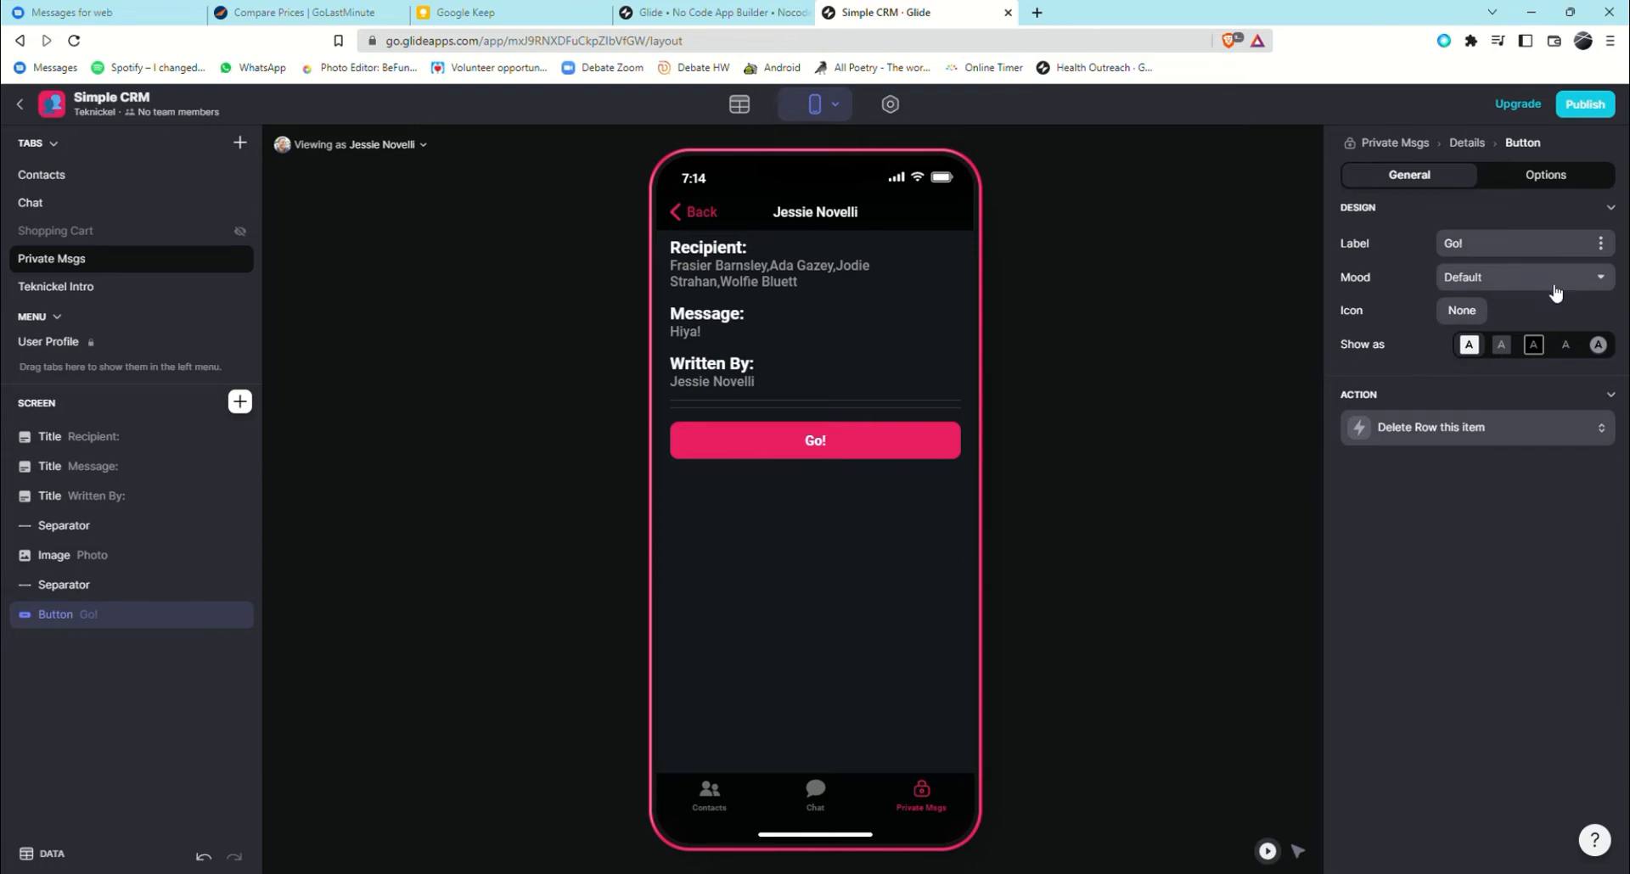
Label the button "Delete", set its mood to Danger and give it the trash can icon.
triple_click(1557, 255)
text(Delete)
click(1528, 277)
click(1490, 365)
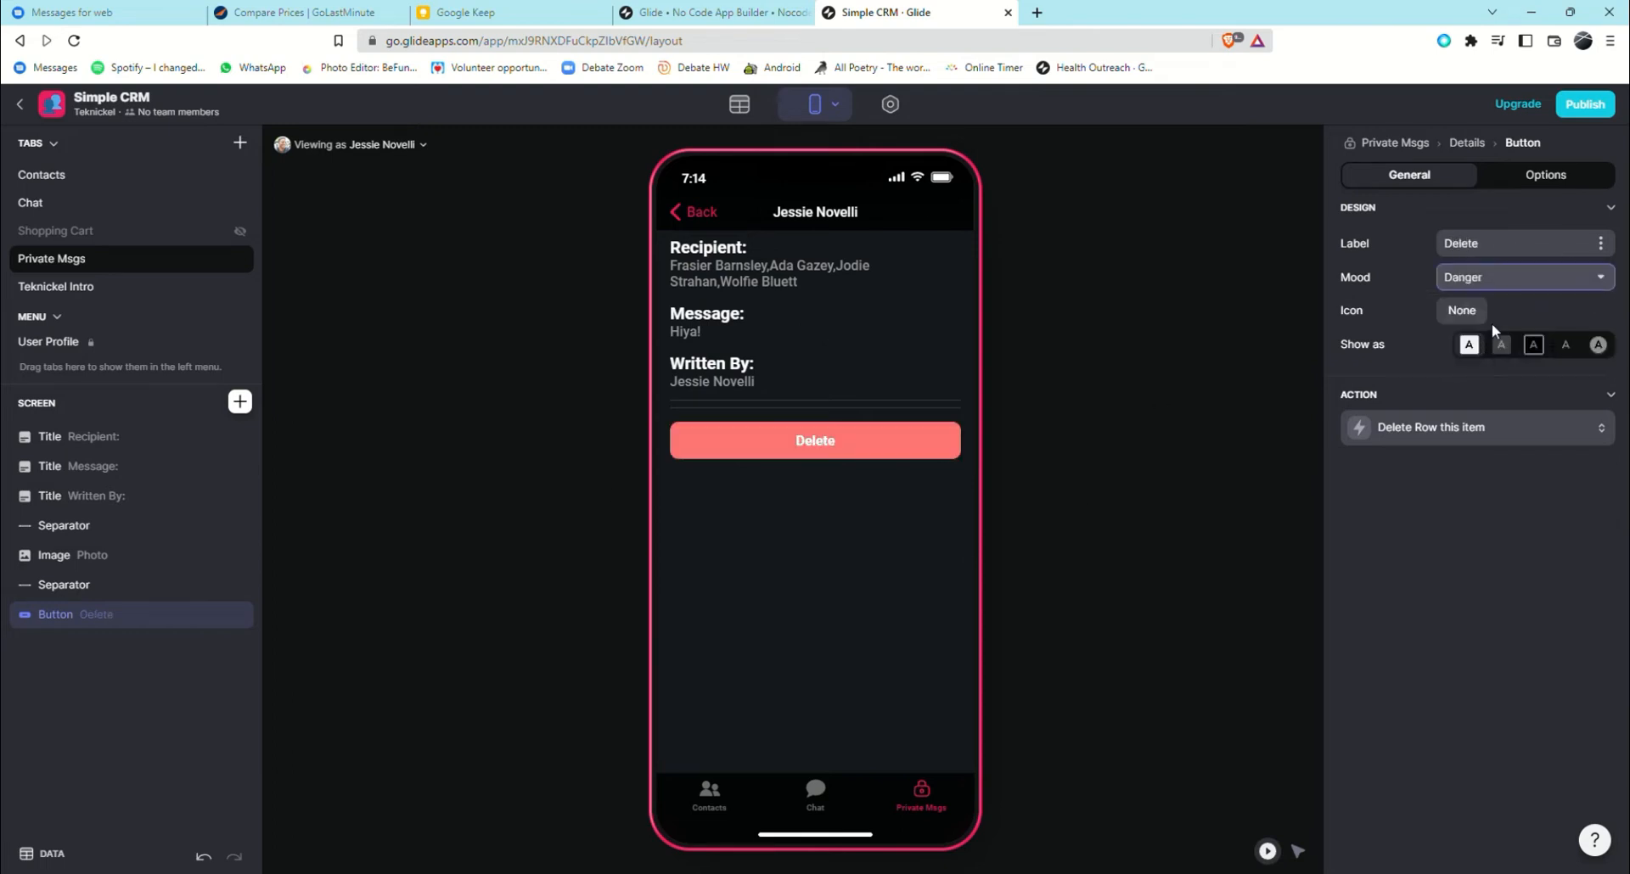
click(1462, 311)
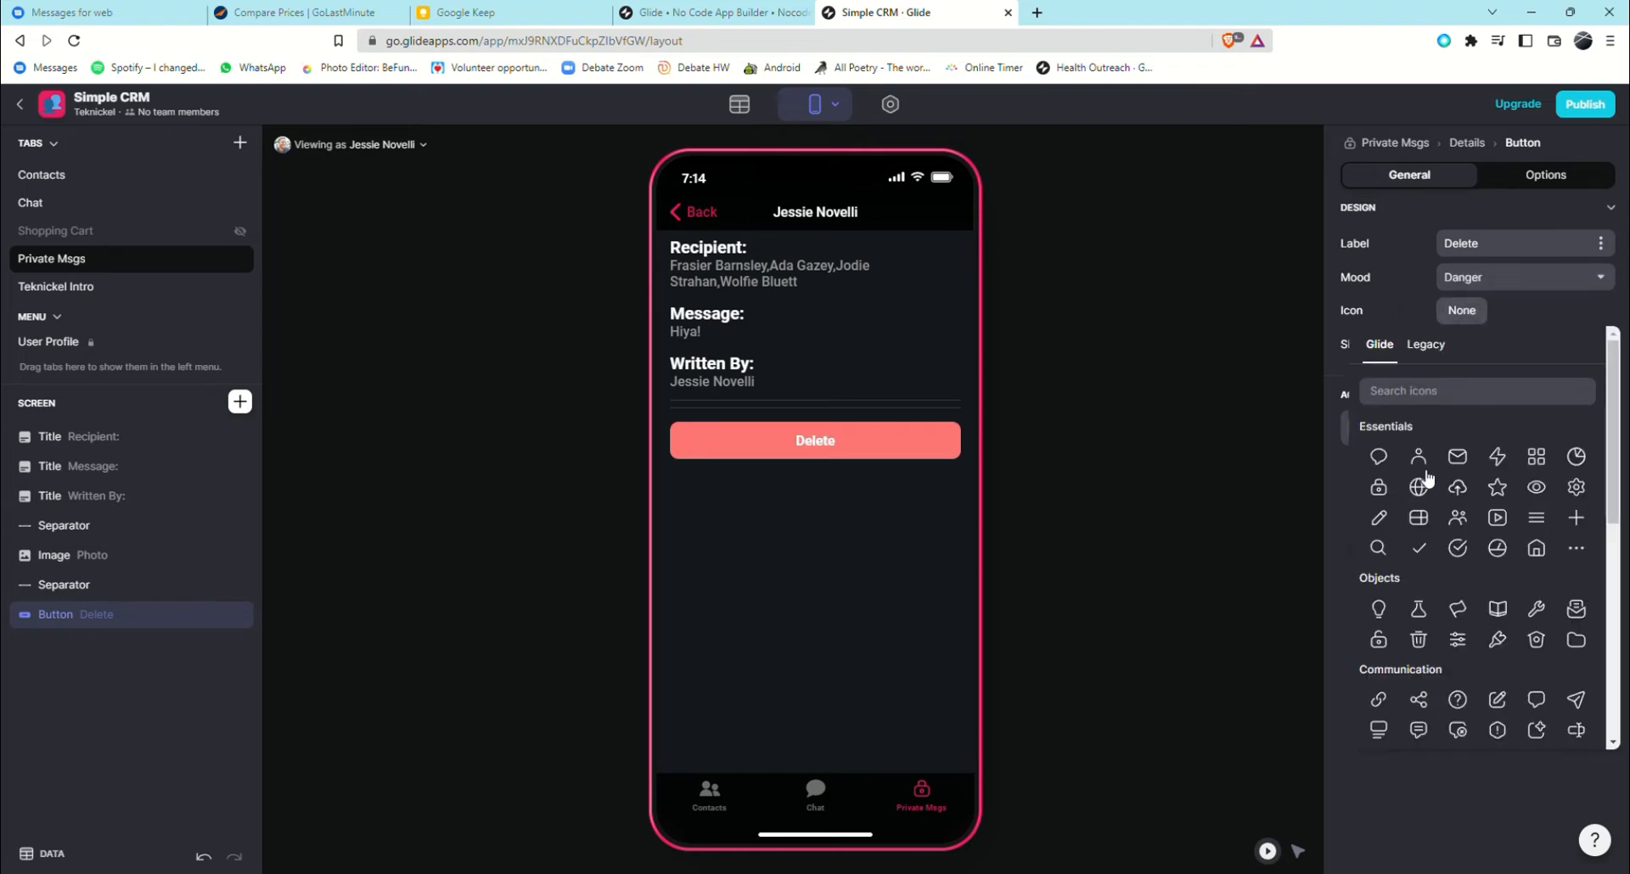
click(1417, 639)
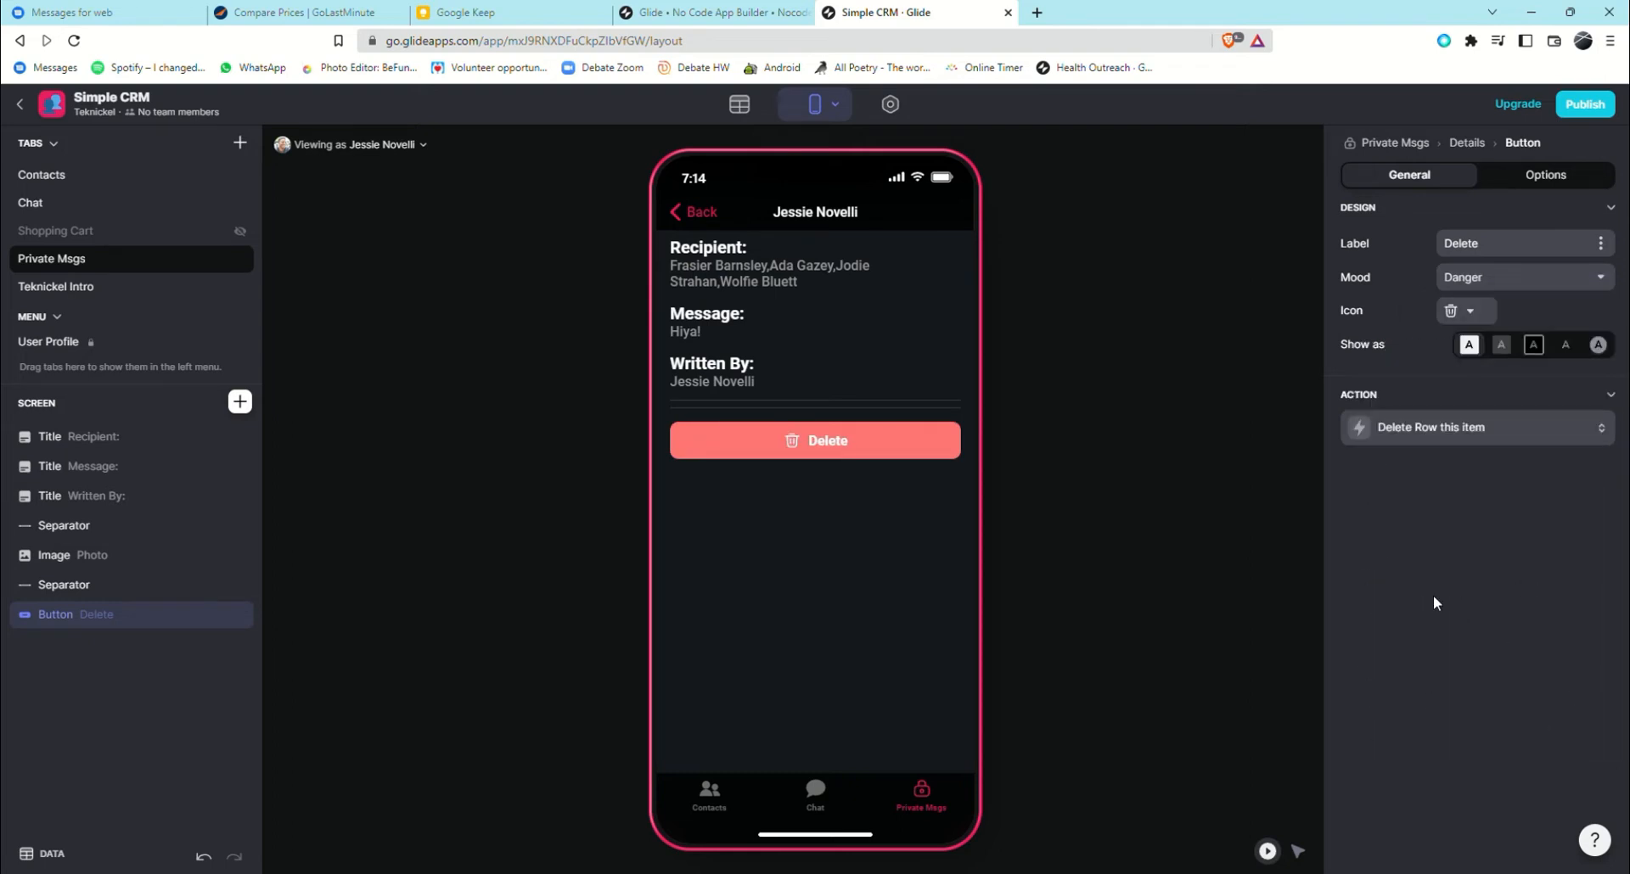
Compare the display styles for the Delete button and show it as a floating button.
click(1597, 344)
click(1565, 310)
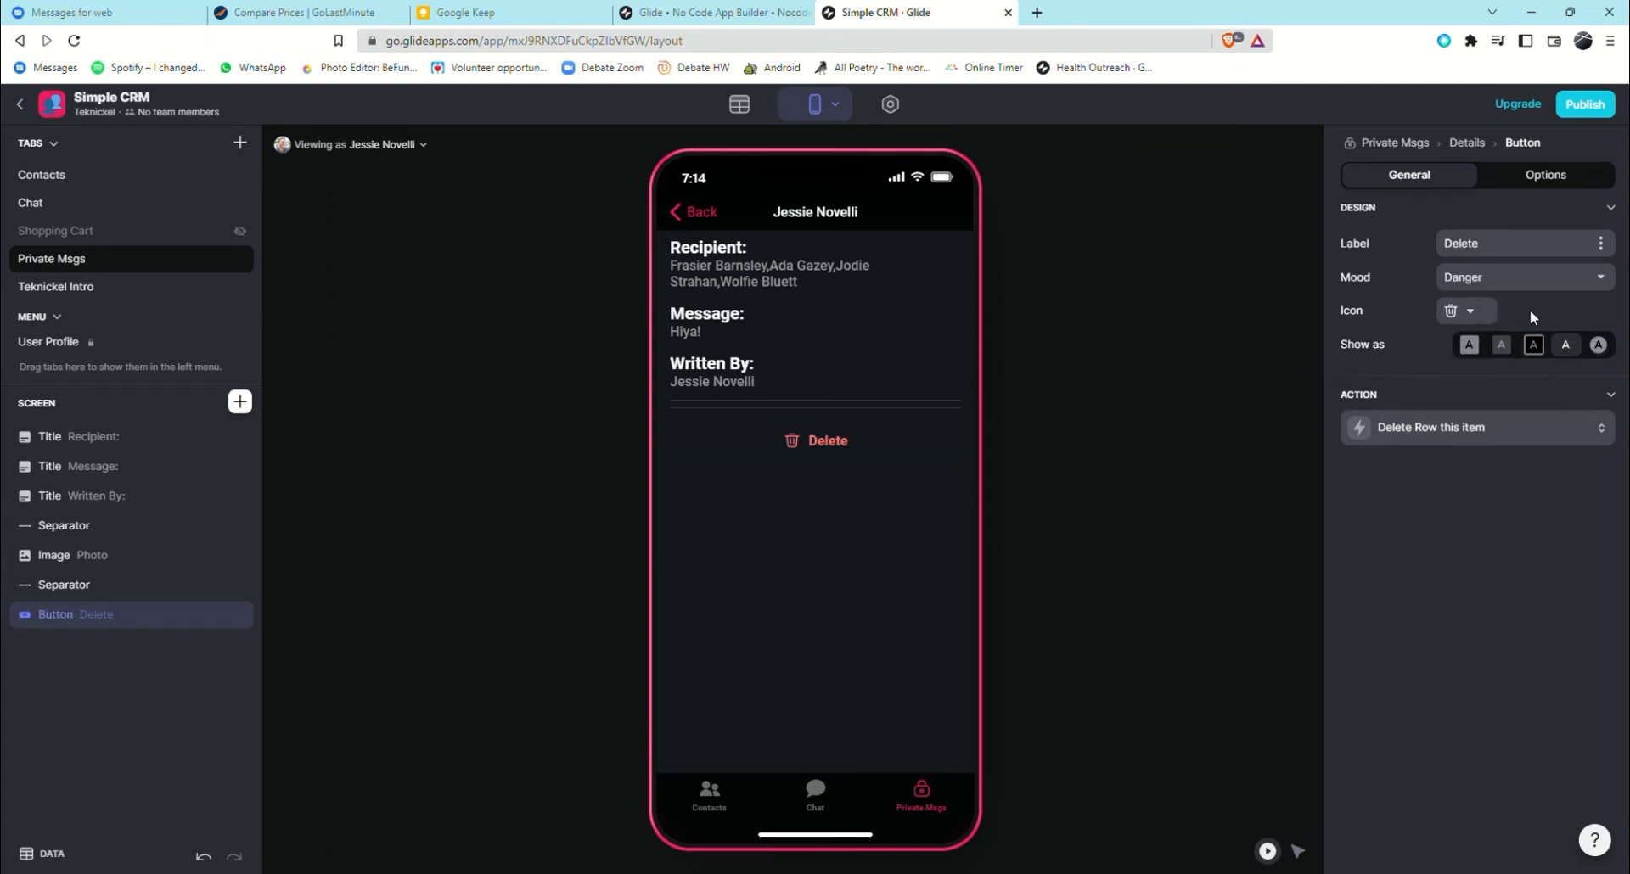
click(1468, 344)
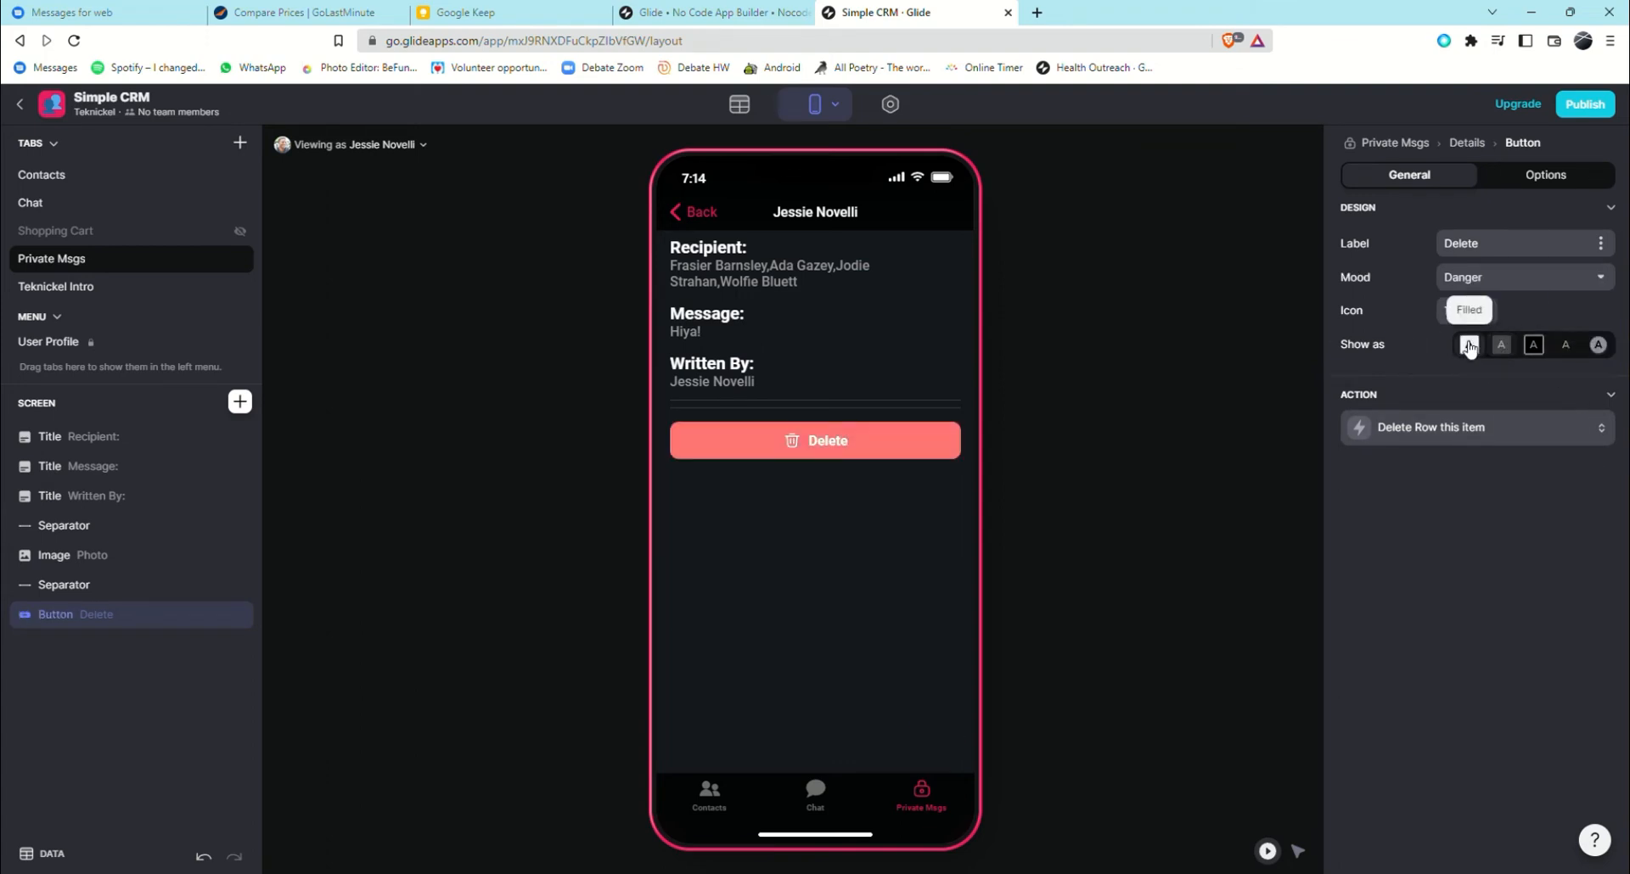
click(1597, 343)
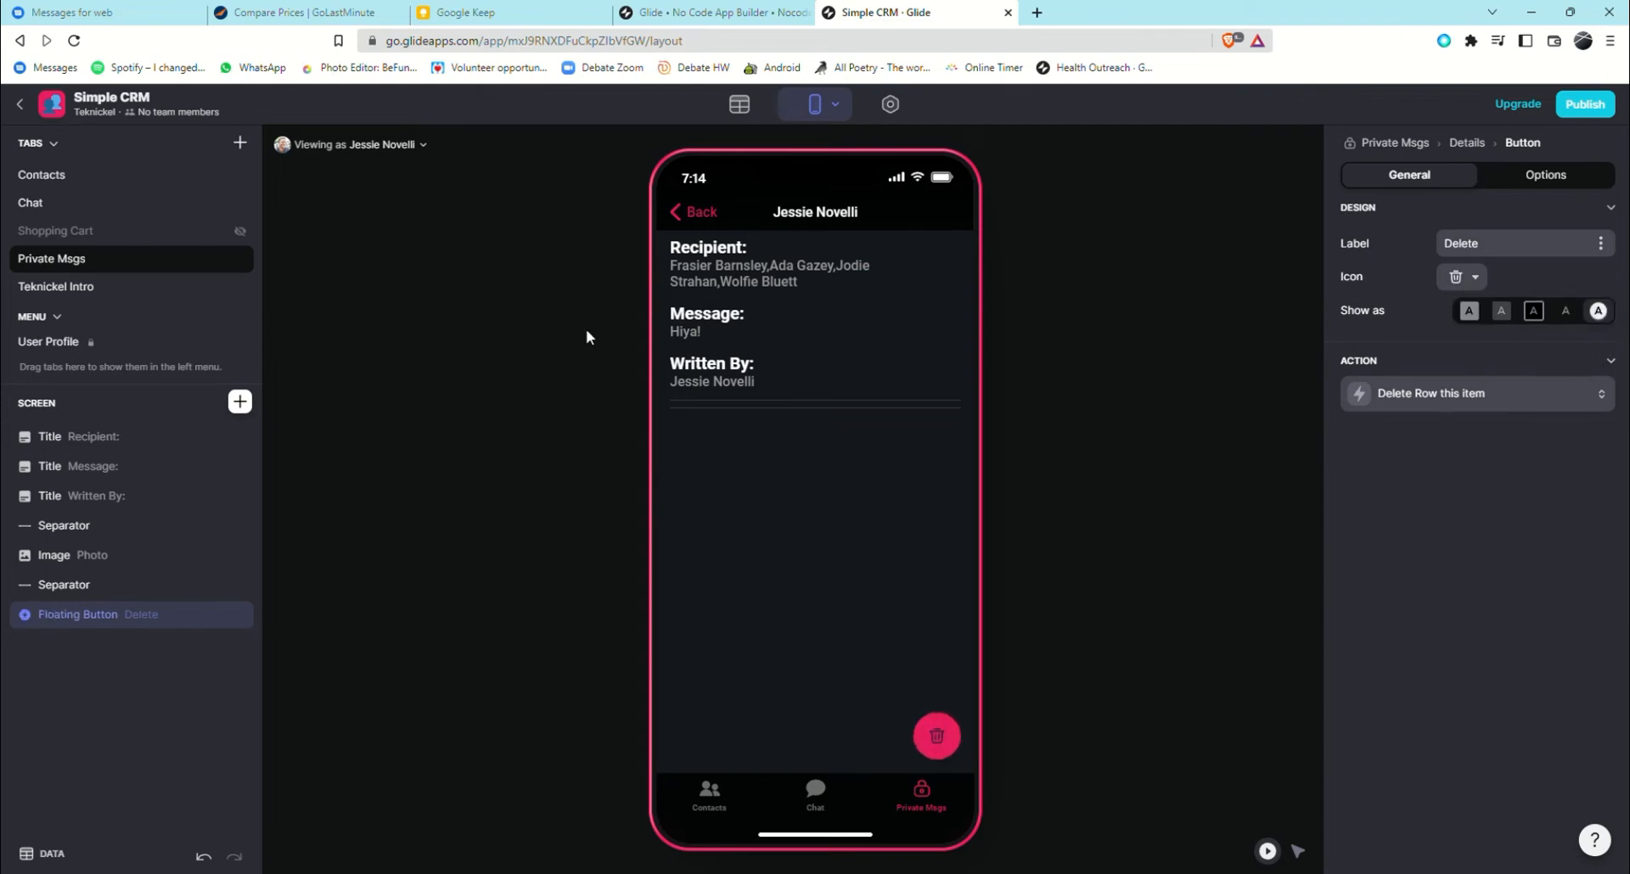
Add a visibility condition to the Delete button so it shows when Recipient includes the Name from the user profile.
click(1540, 177)
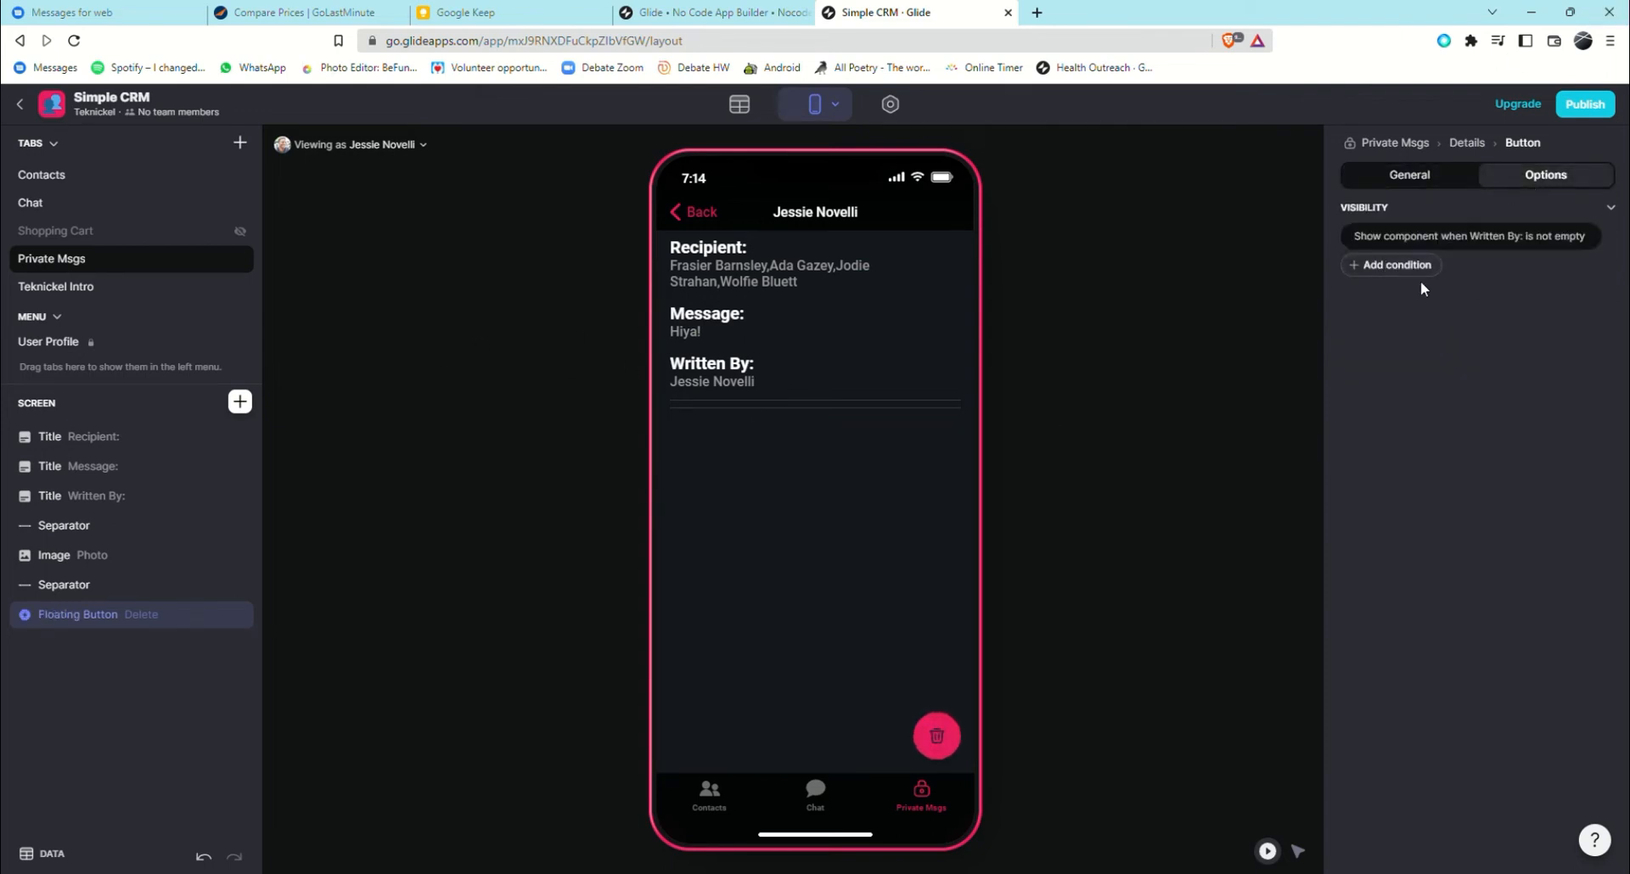
click(1396, 264)
click(1358, 292)
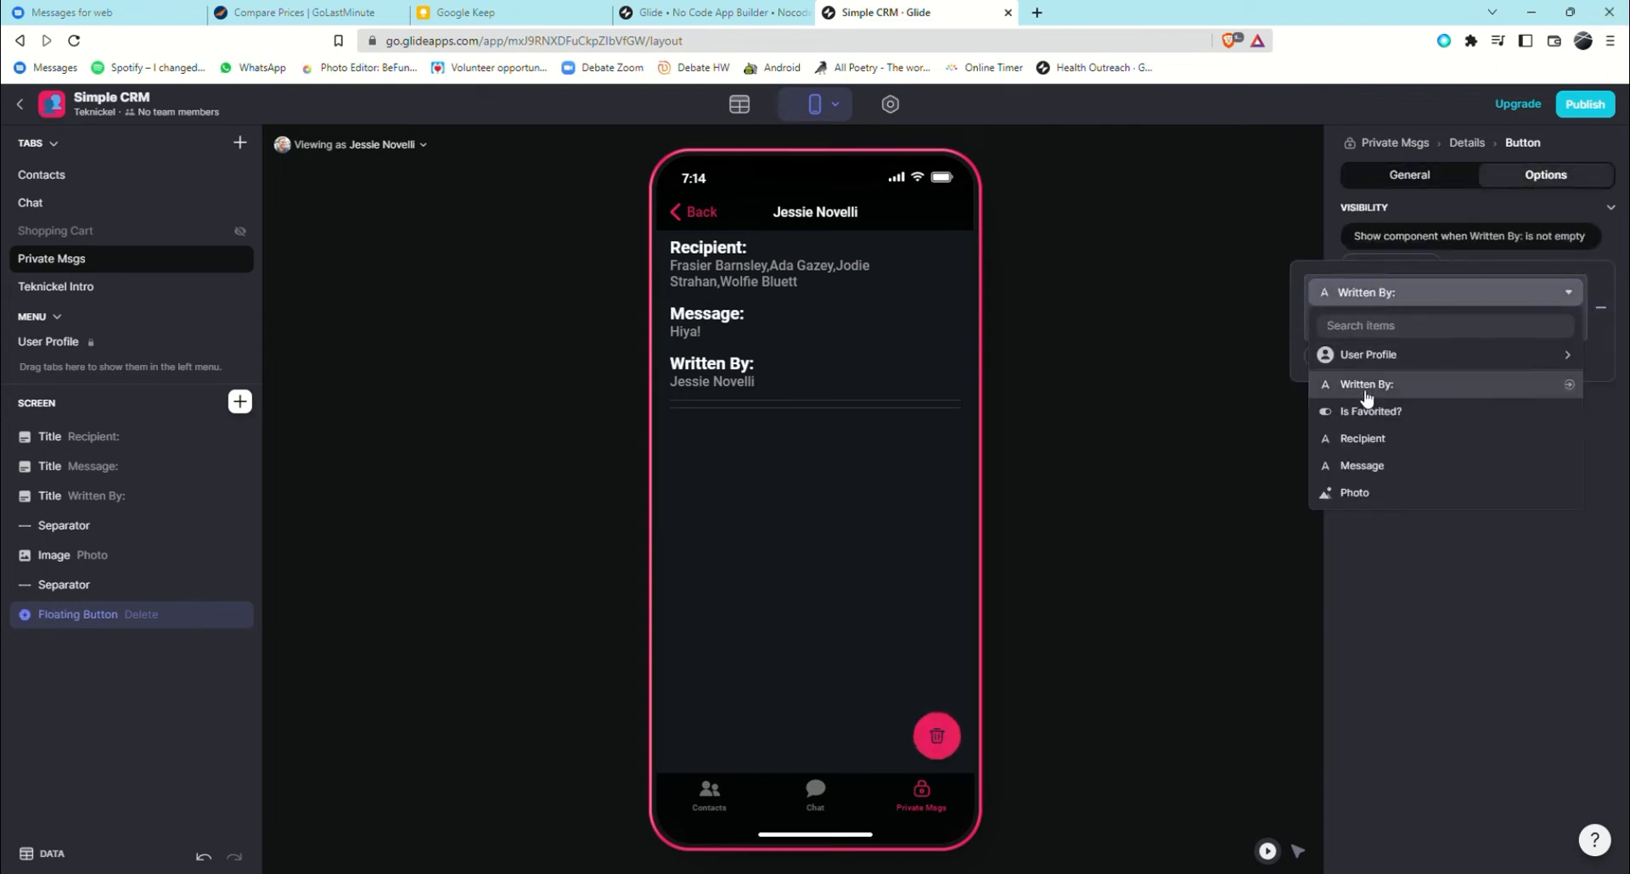
click(1362, 438)
click(1417, 327)
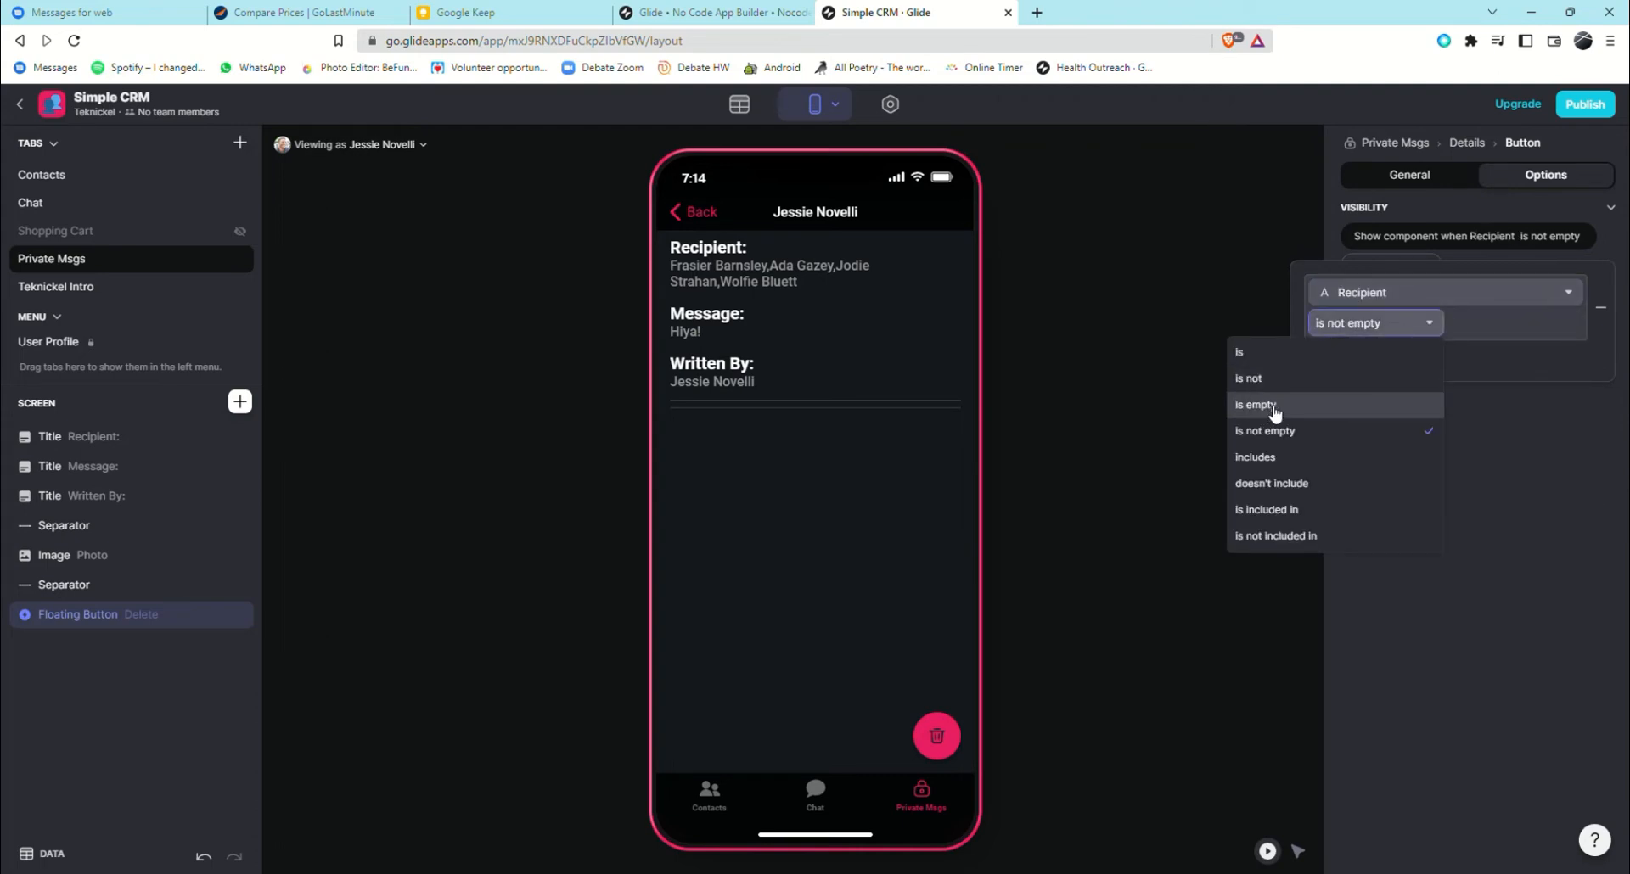
click(1265, 457)
click(1568, 322)
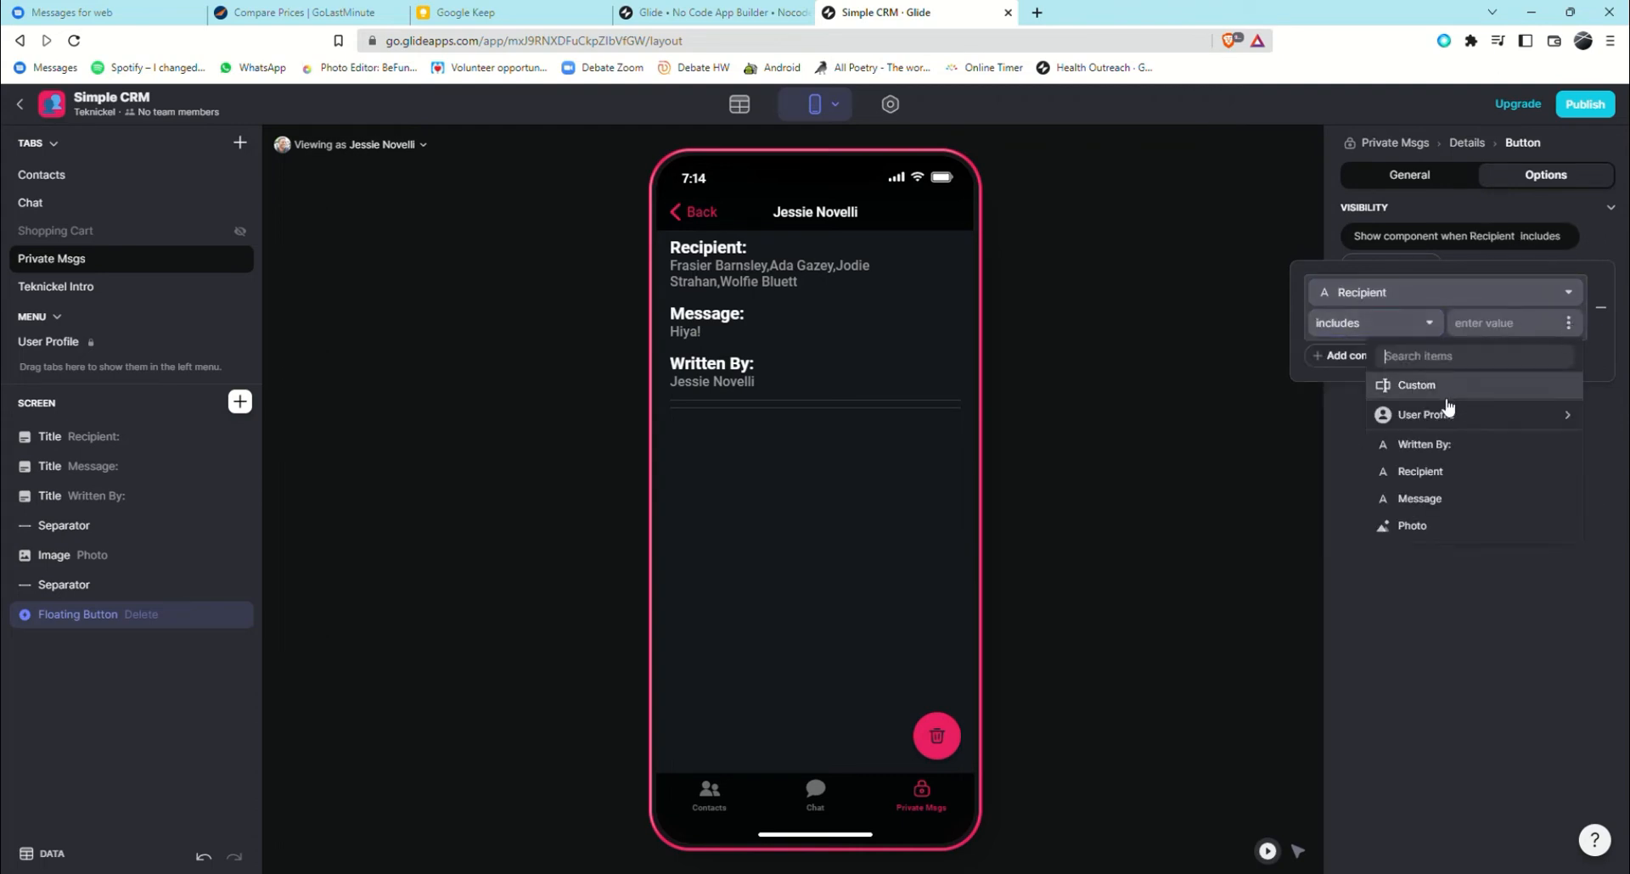
mouse_move(1437, 416)
click(1307, 415)
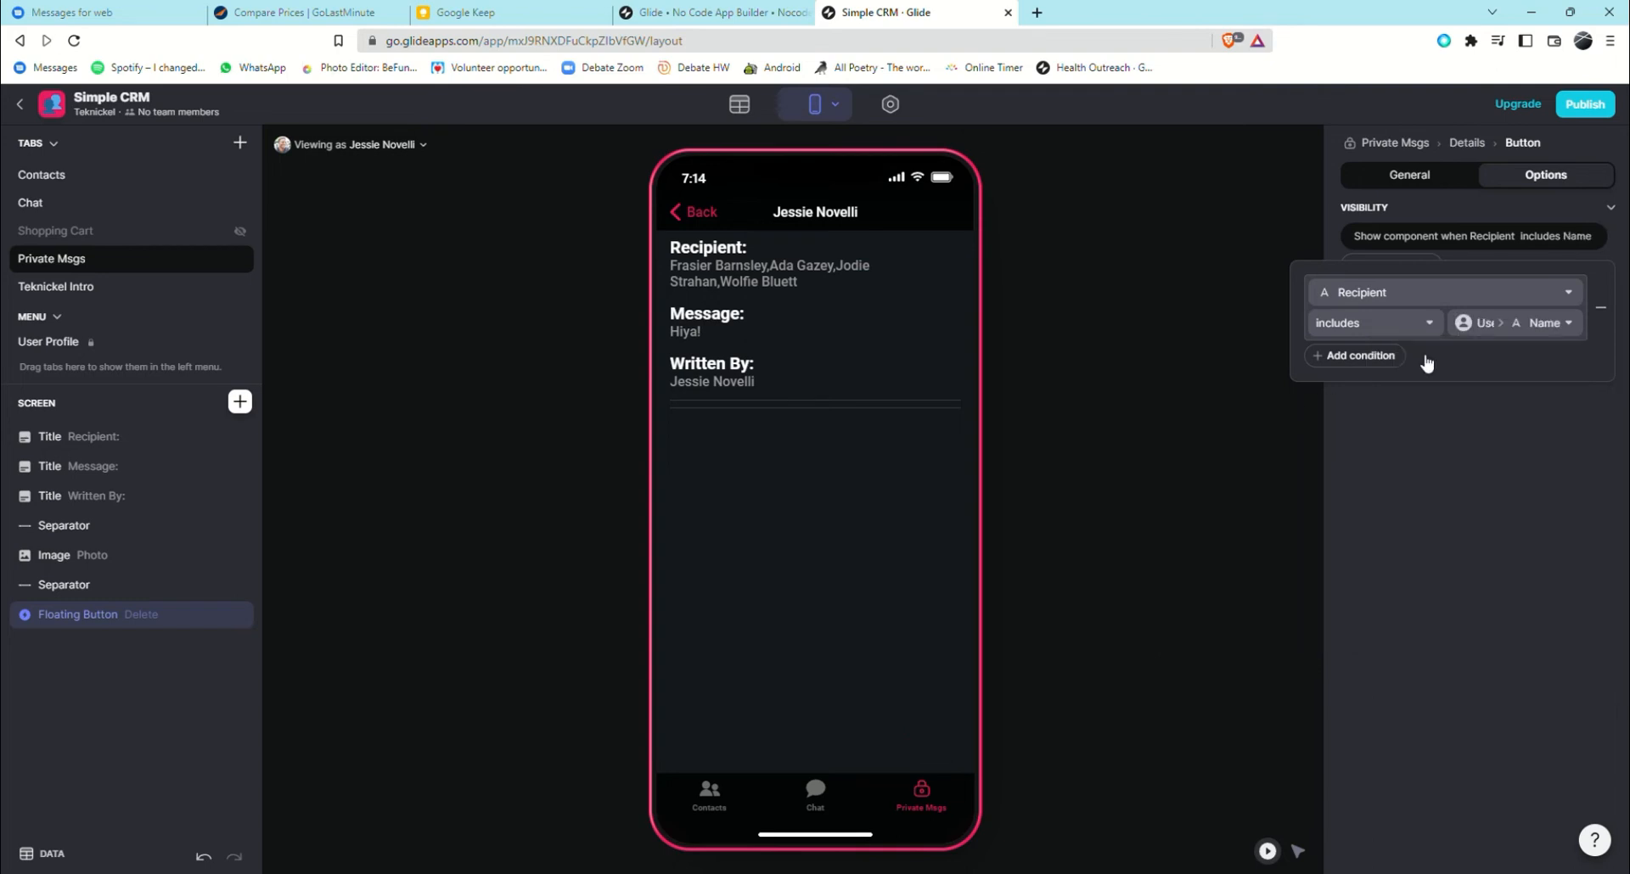
click(1488, 472)
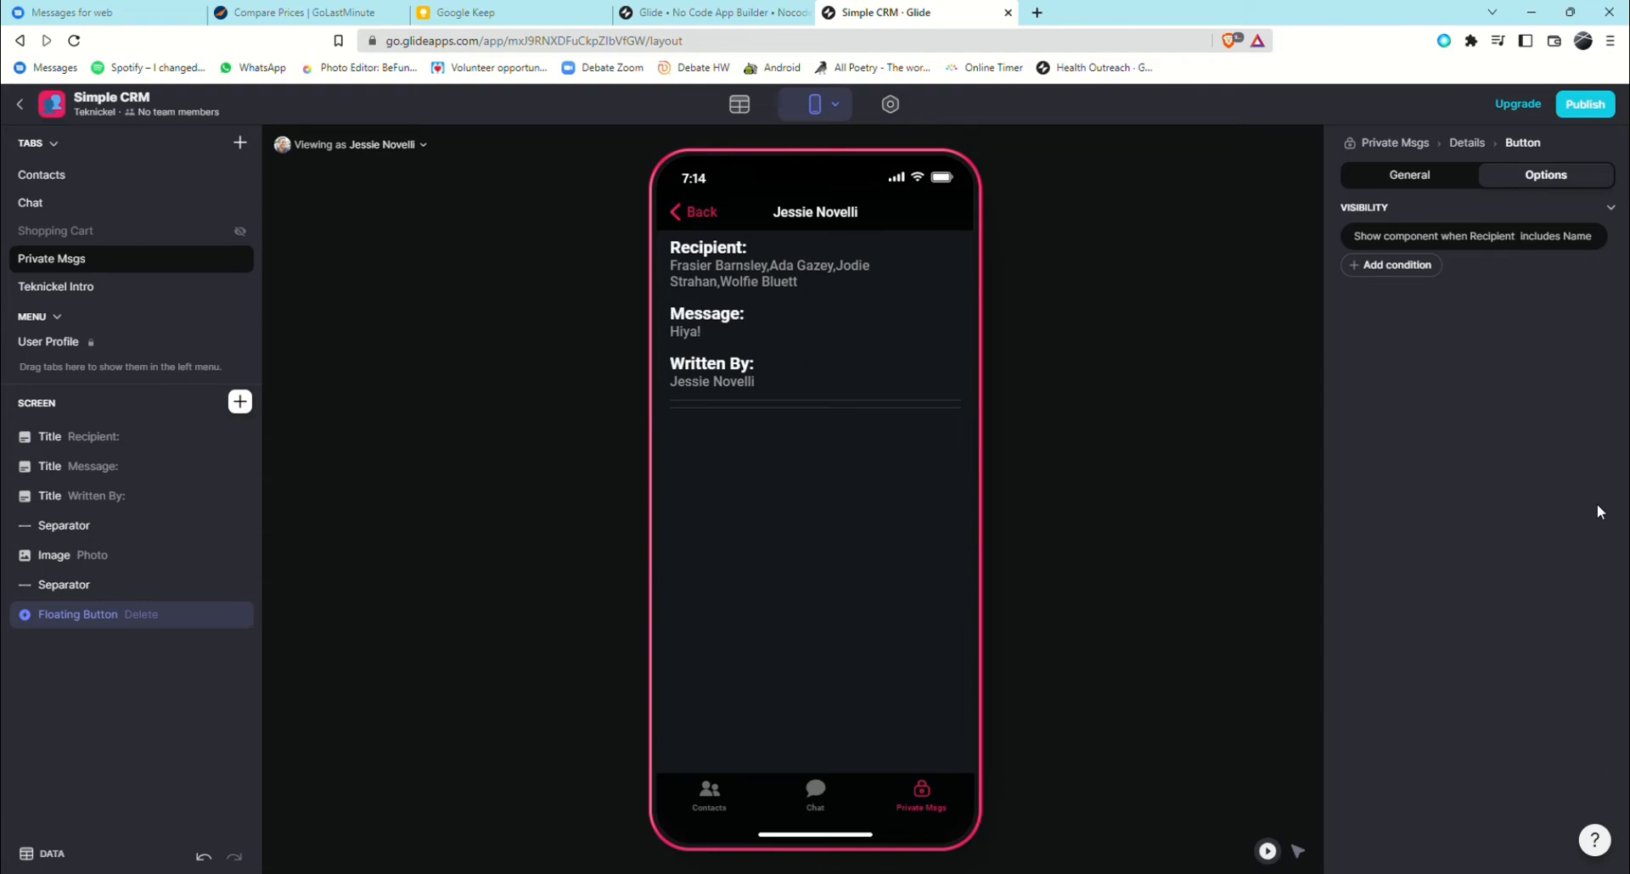
Sort the Private Msgs list by the Written By: column in ascending order.
click(51, 258)
click(110, 493)
click(1562, 174)
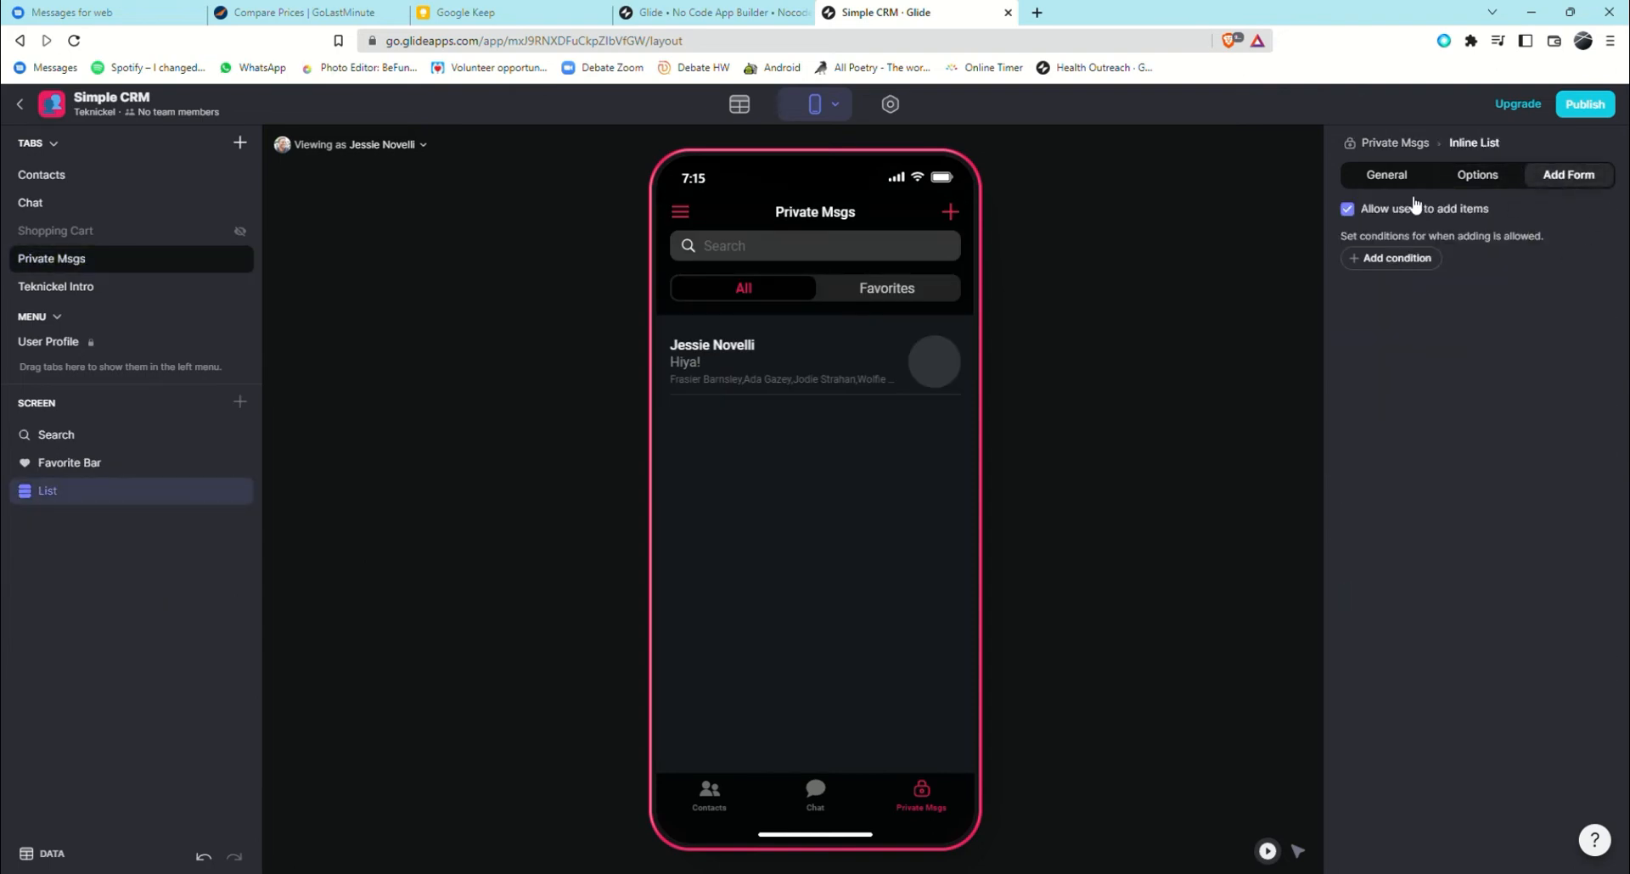
click(1386, 174)
click(1475, 178)
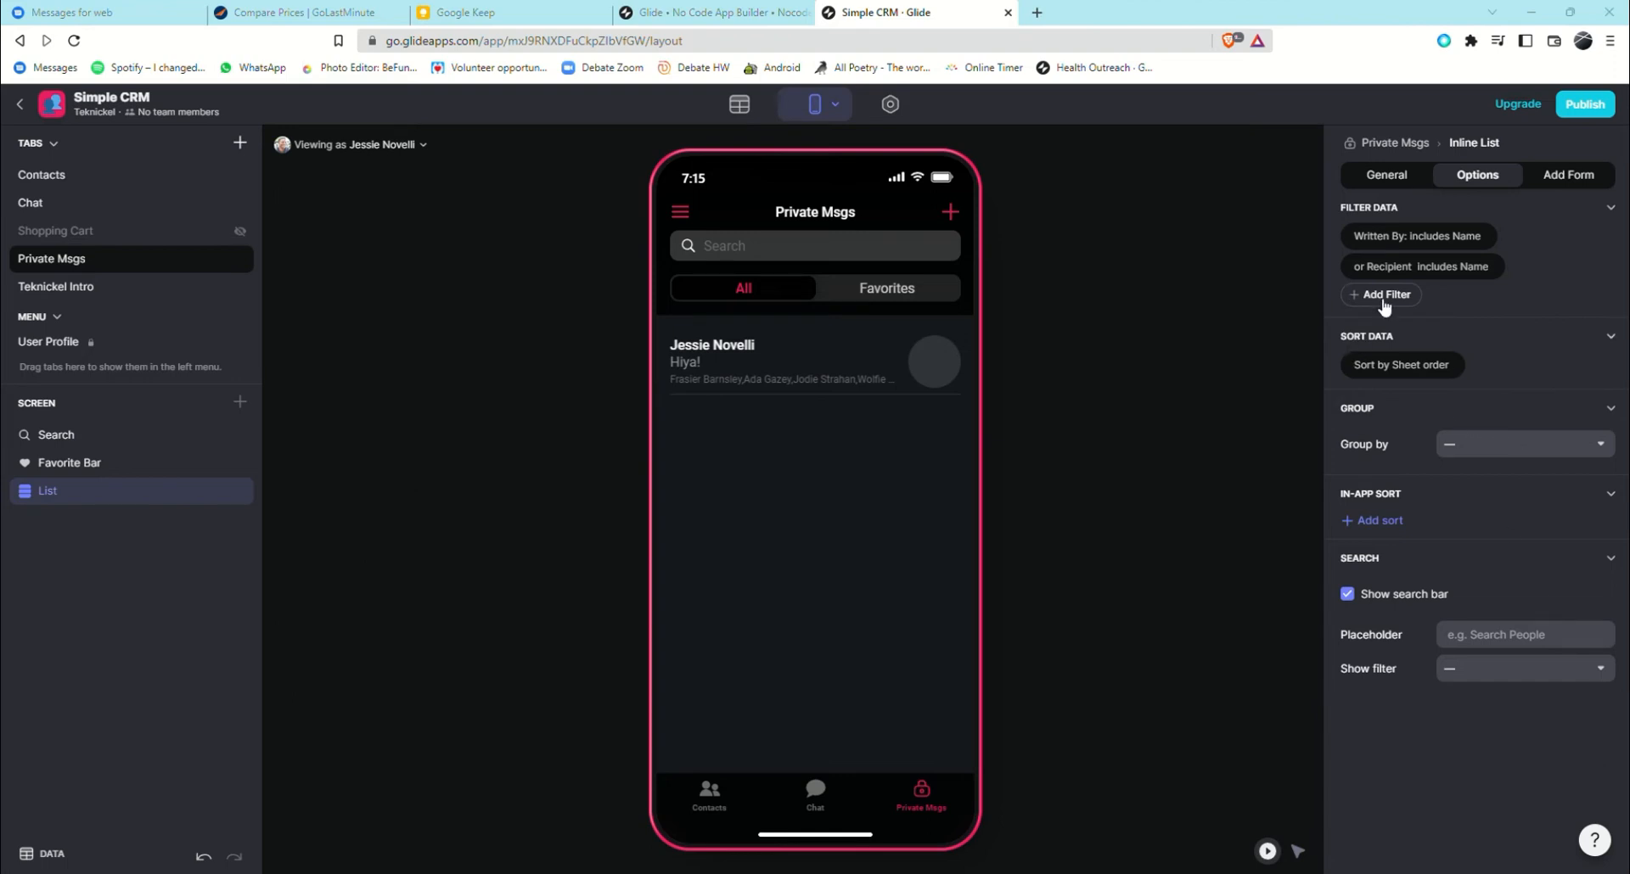
click(1395, 381)
click(1404, 397)
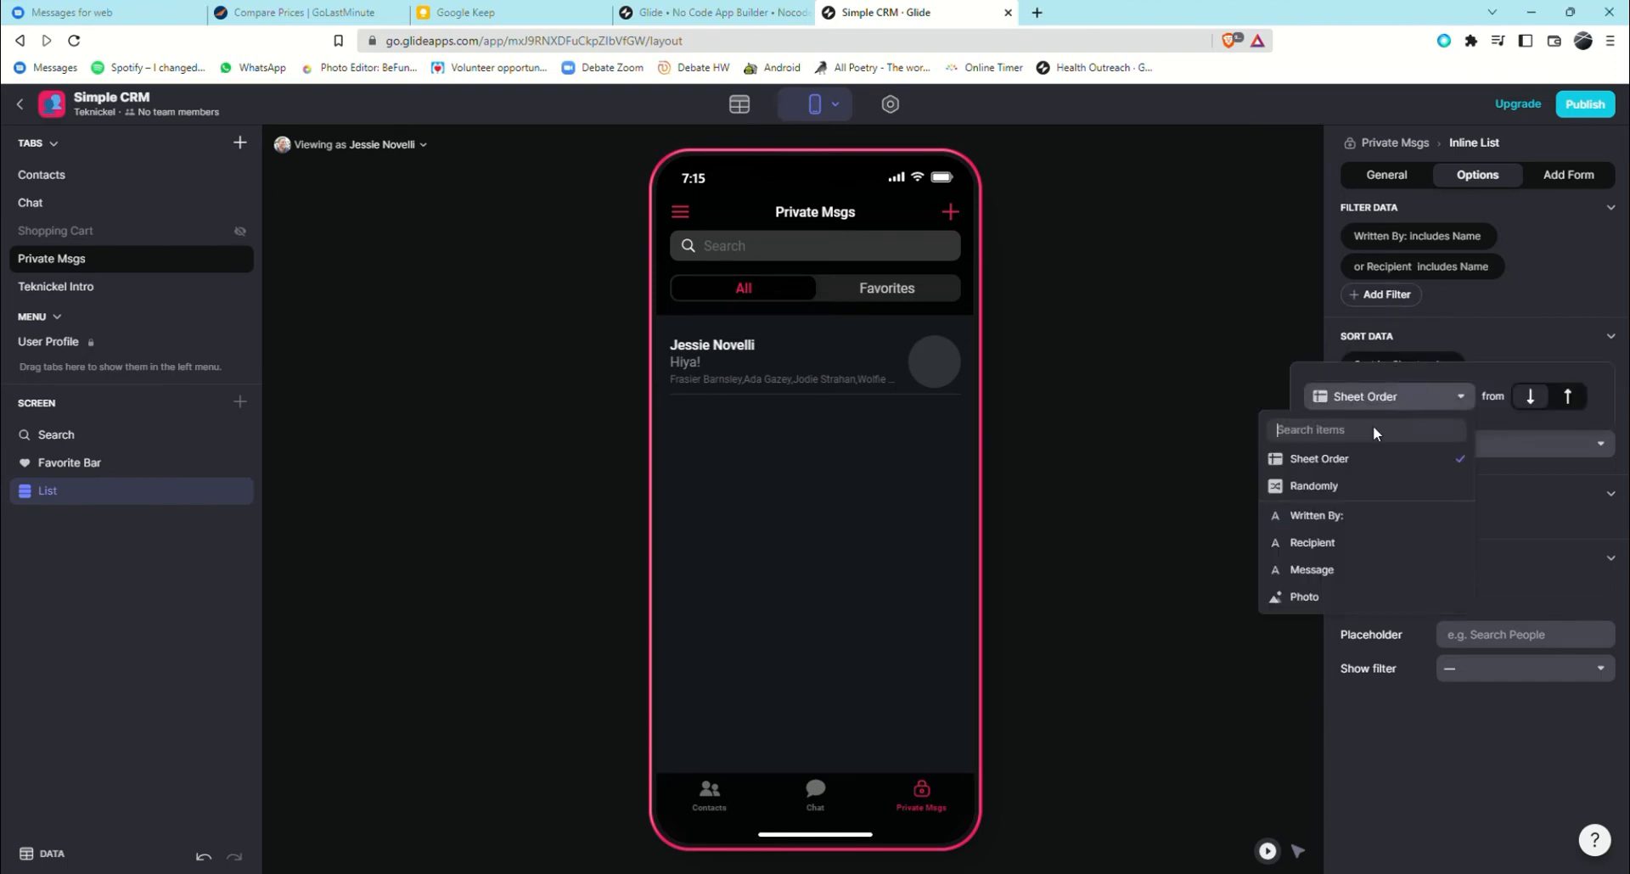
click(1349, 516)
click(1239, 414)
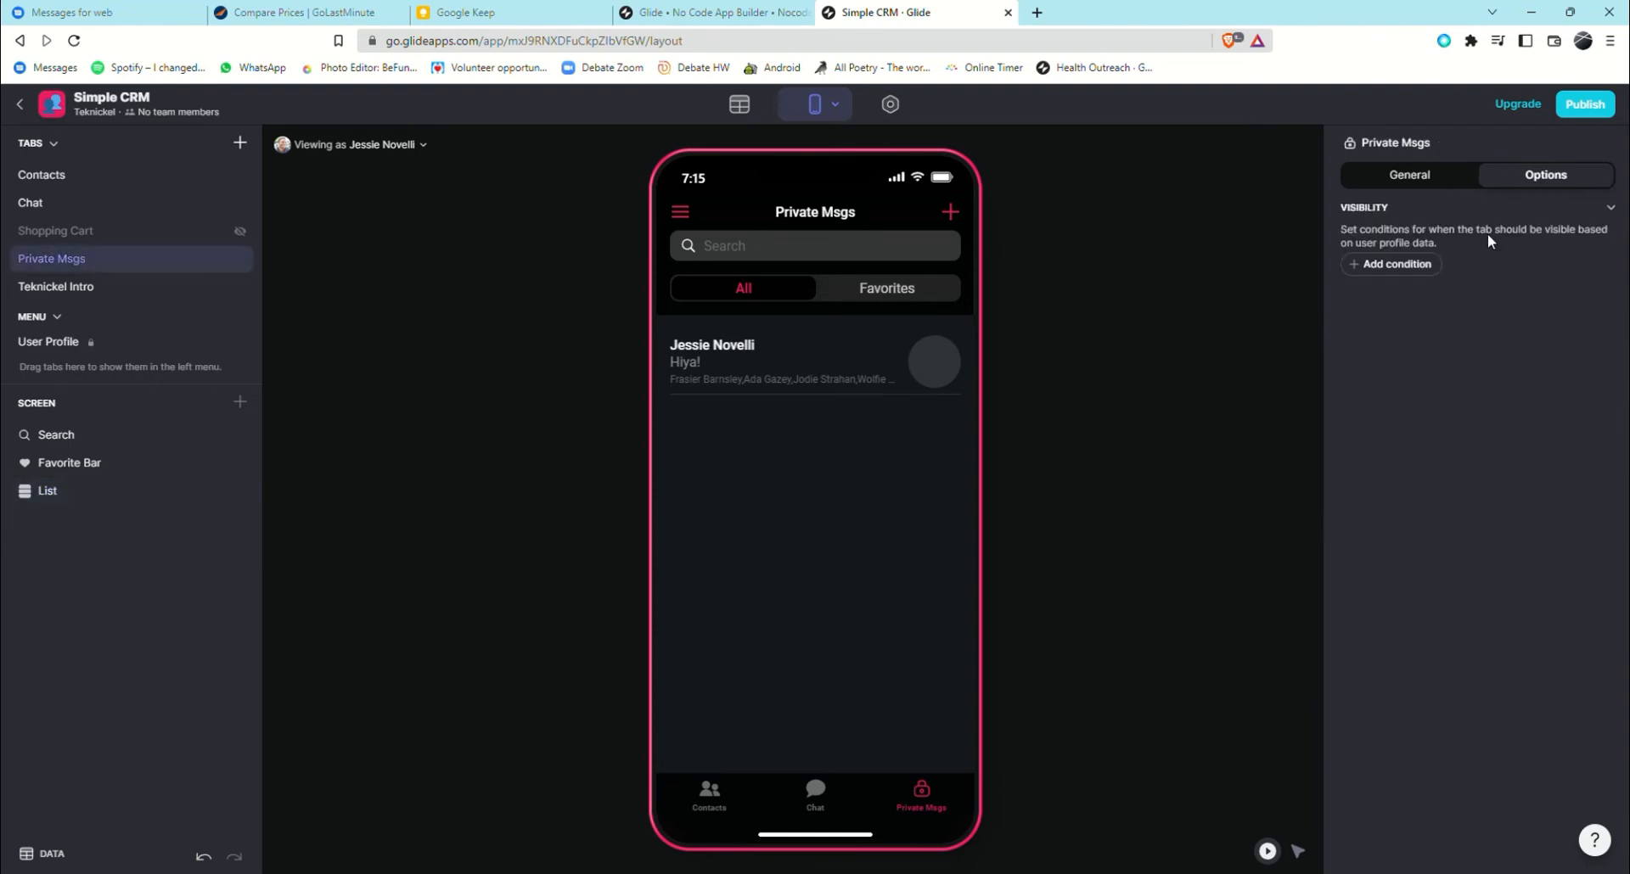
Group the Private Msgs list by the Written By: column.
click(1385, 178)
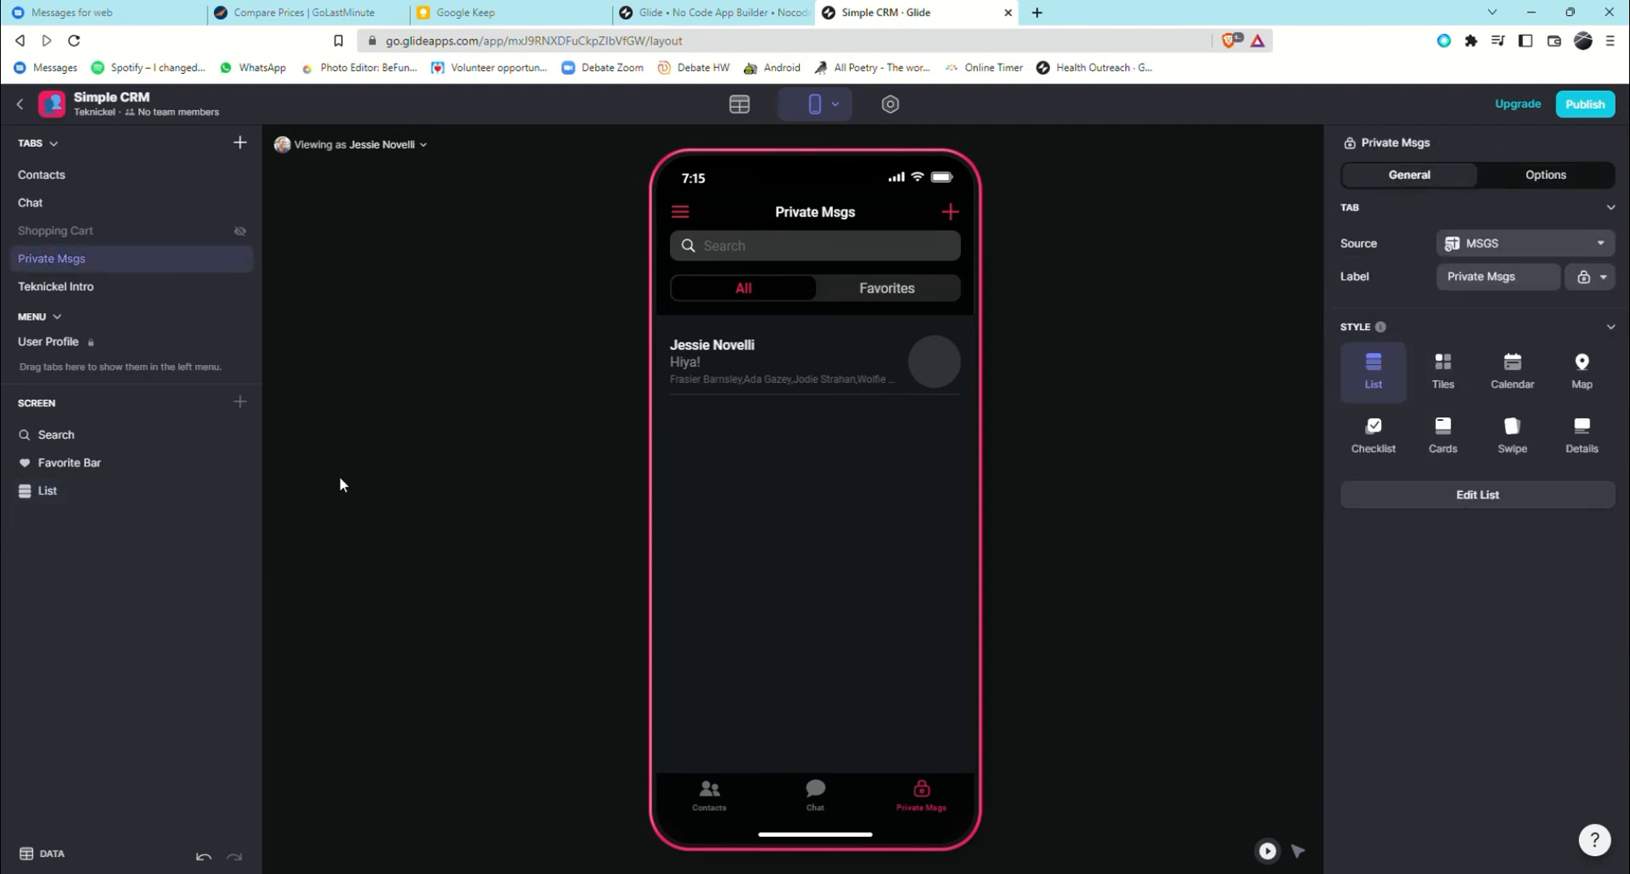
click(246, 490)
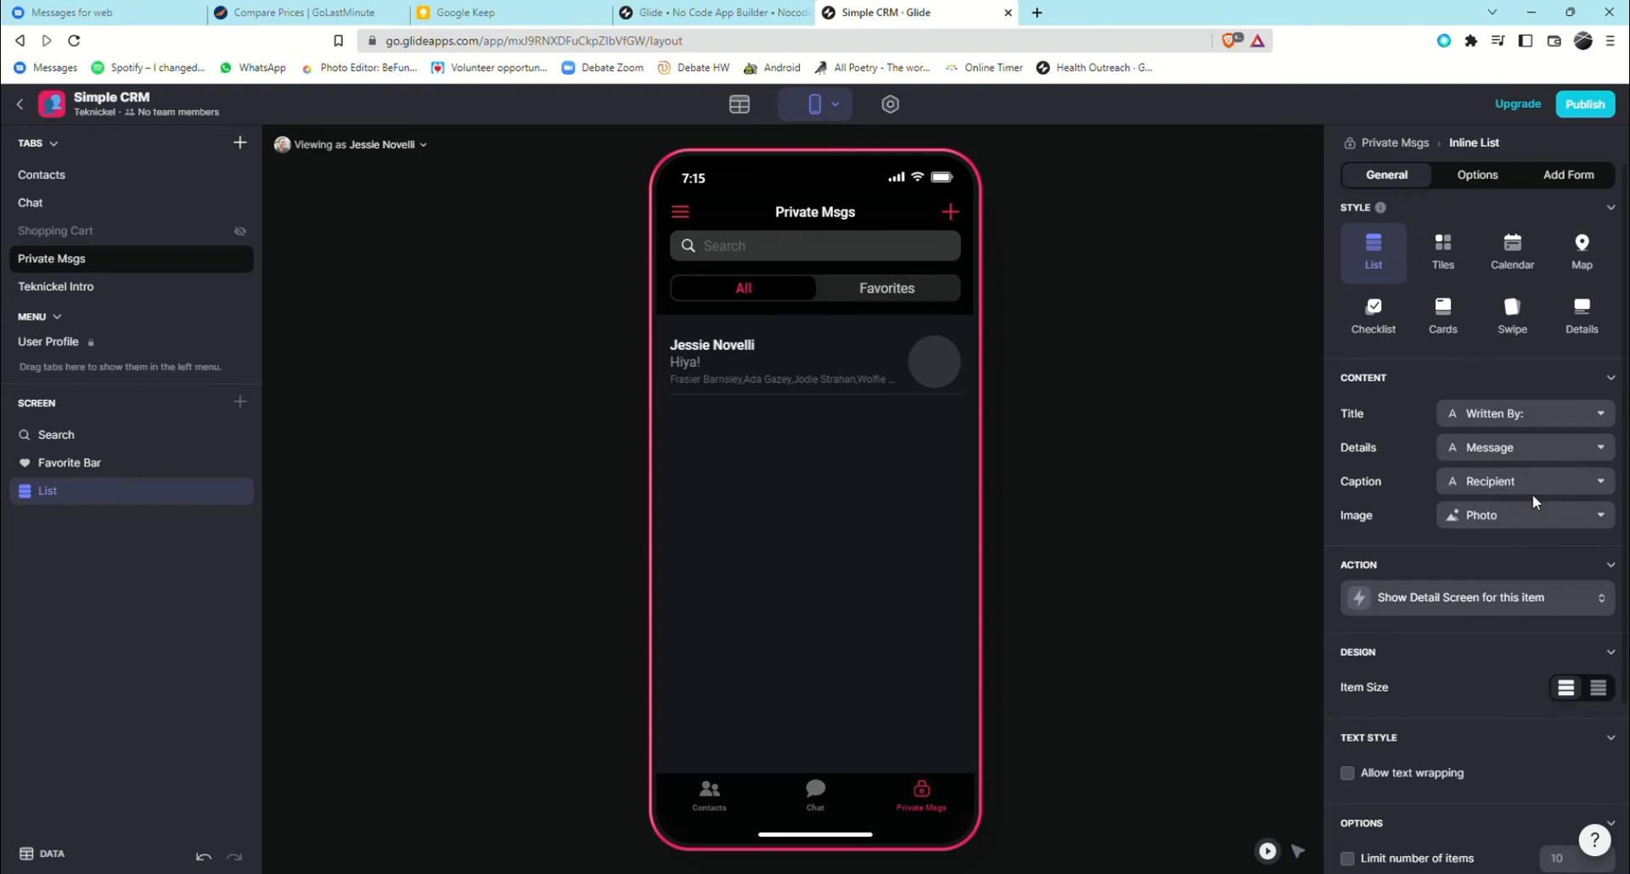
scroll(1531, 494, down, 2)
scroll(1524, 513, up, 2)
click(1501, 185)
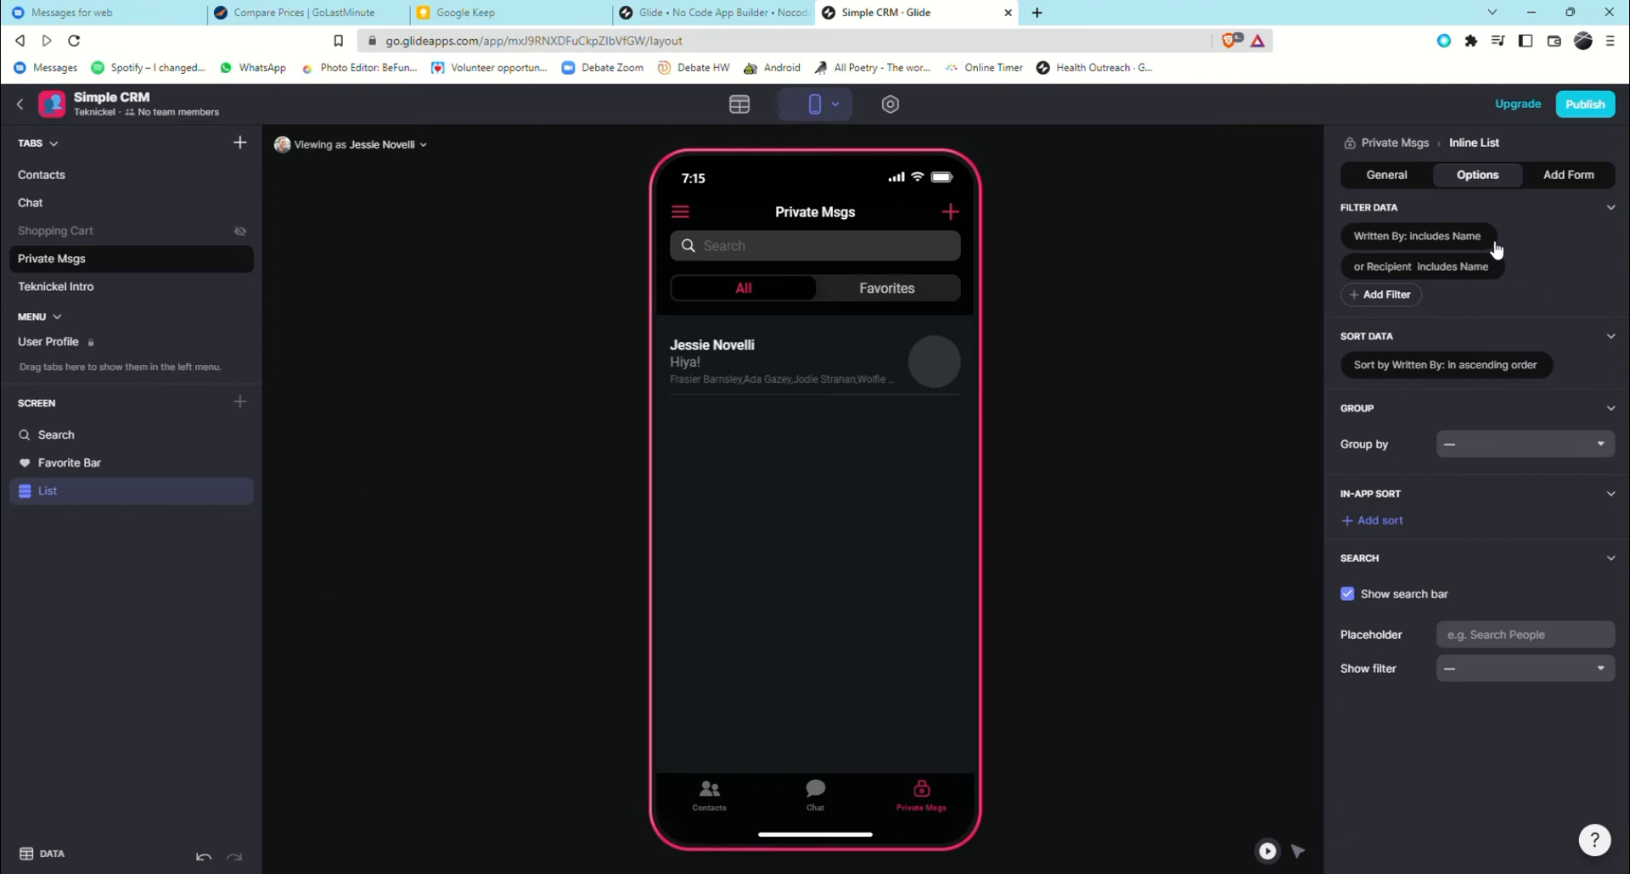
click(1469, 434)
click(1527, 533)
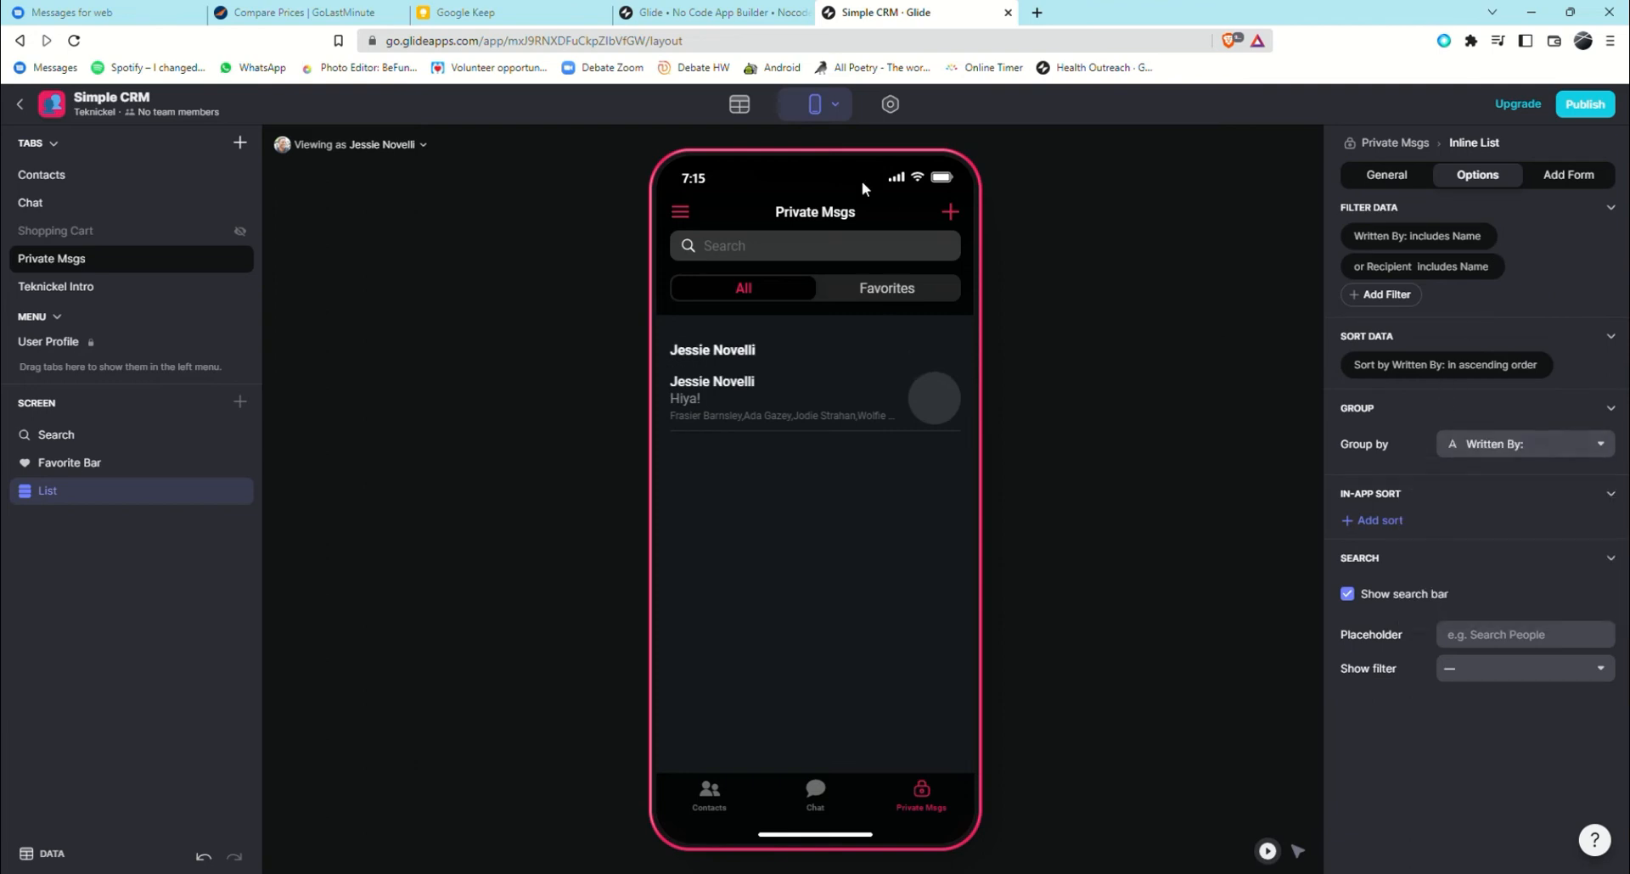
click(512, 338)
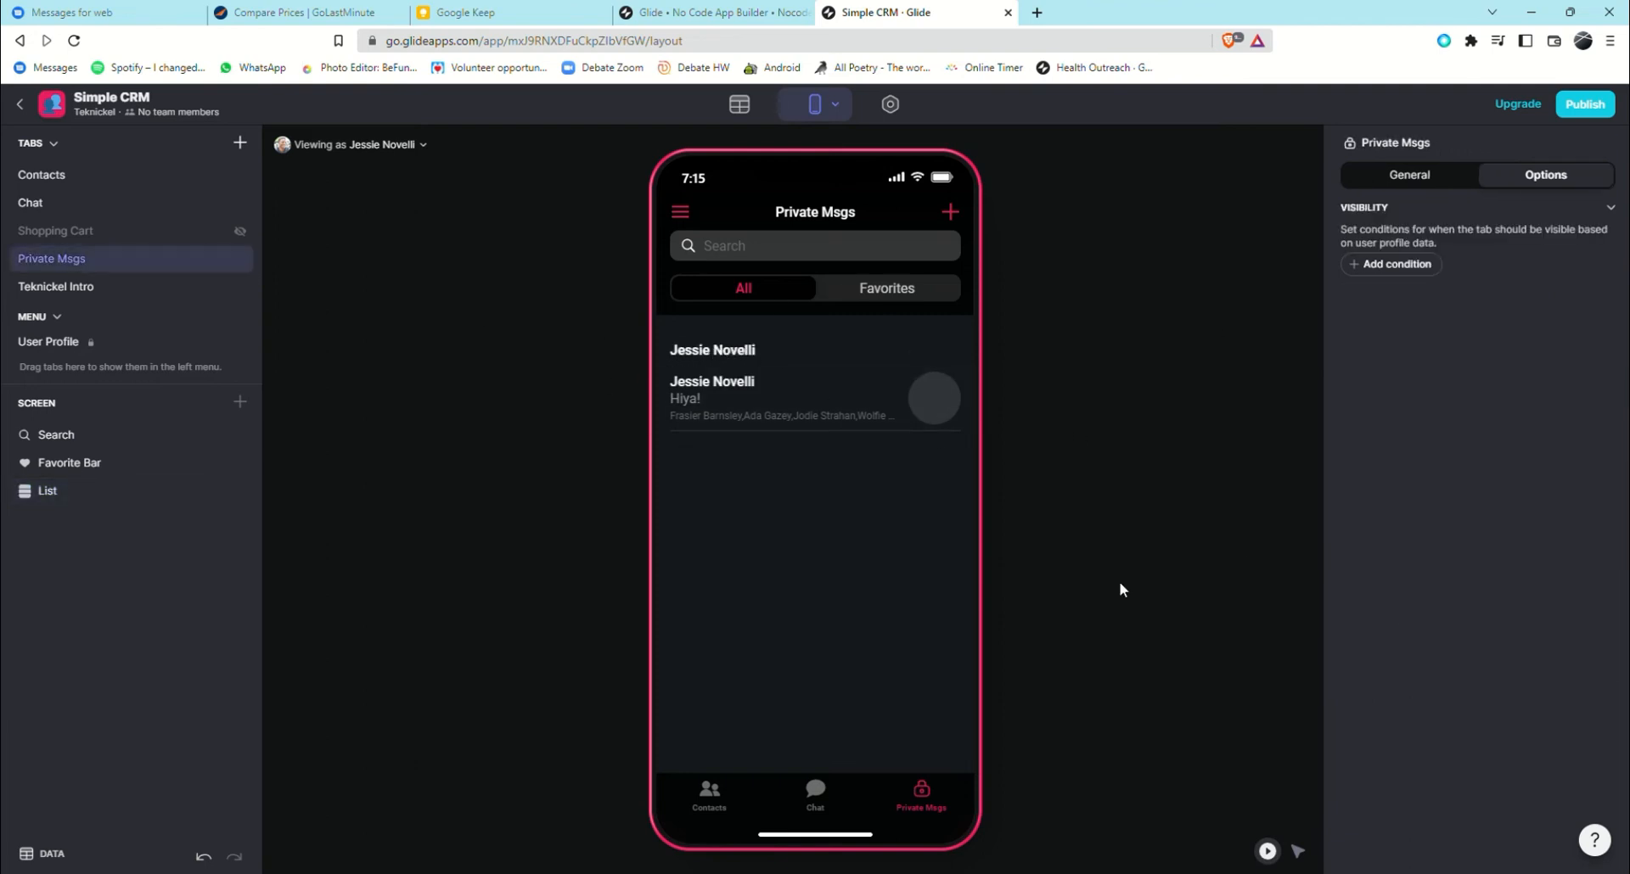
Preview the Private Msgs tab as different users and open the message as its first recipient to check the Delete button.
click(352, 145)
click(365, 416)
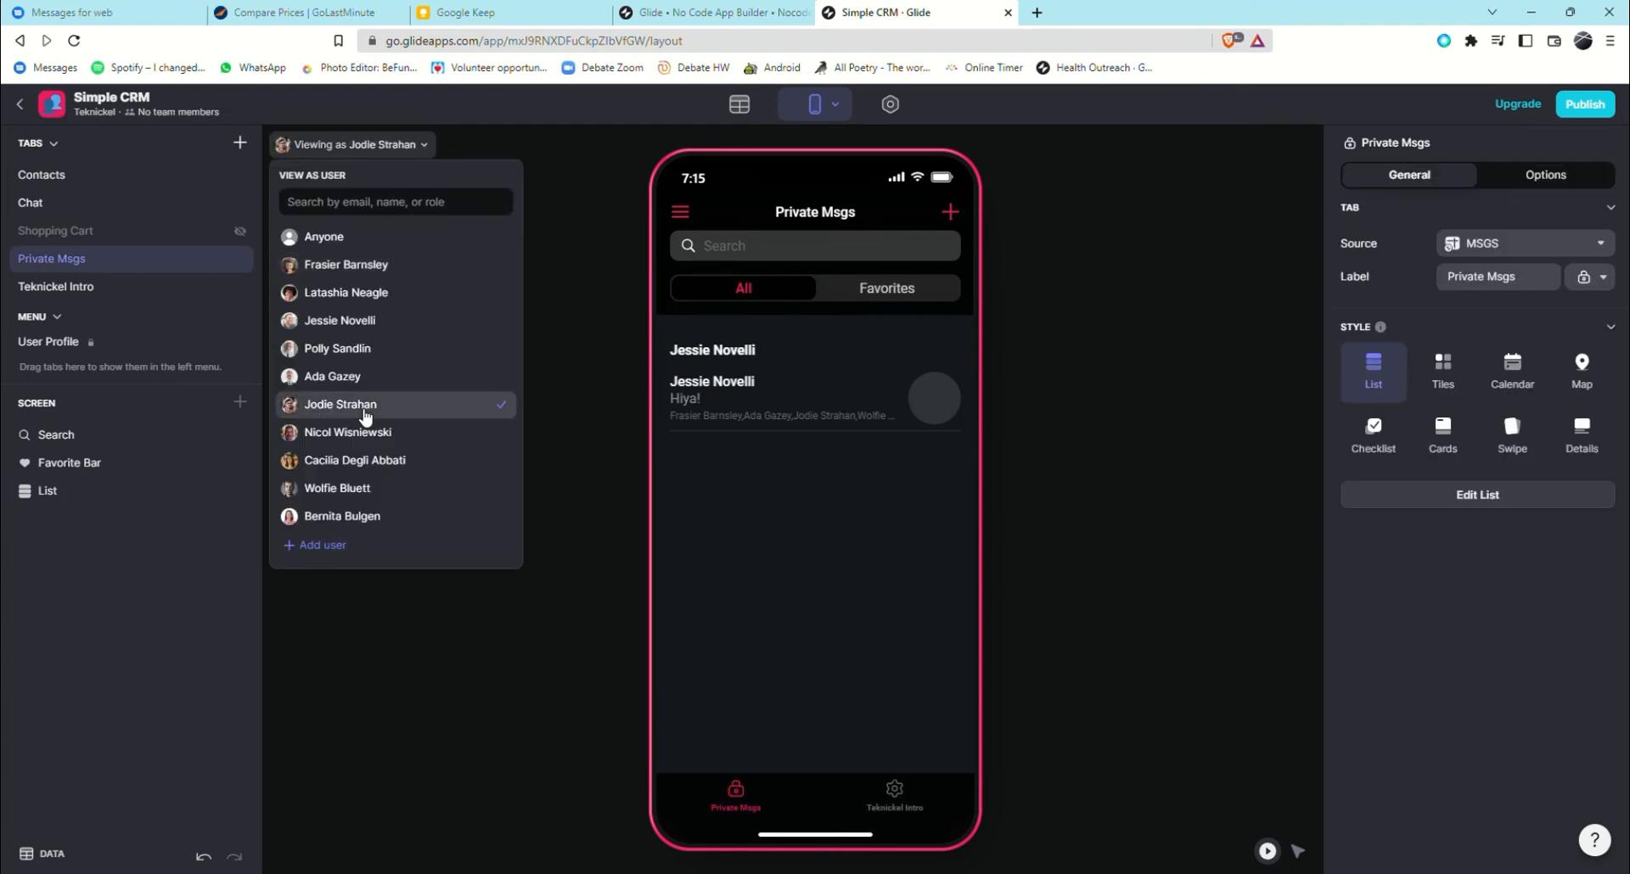
click(378, 322)
click(499, 610)
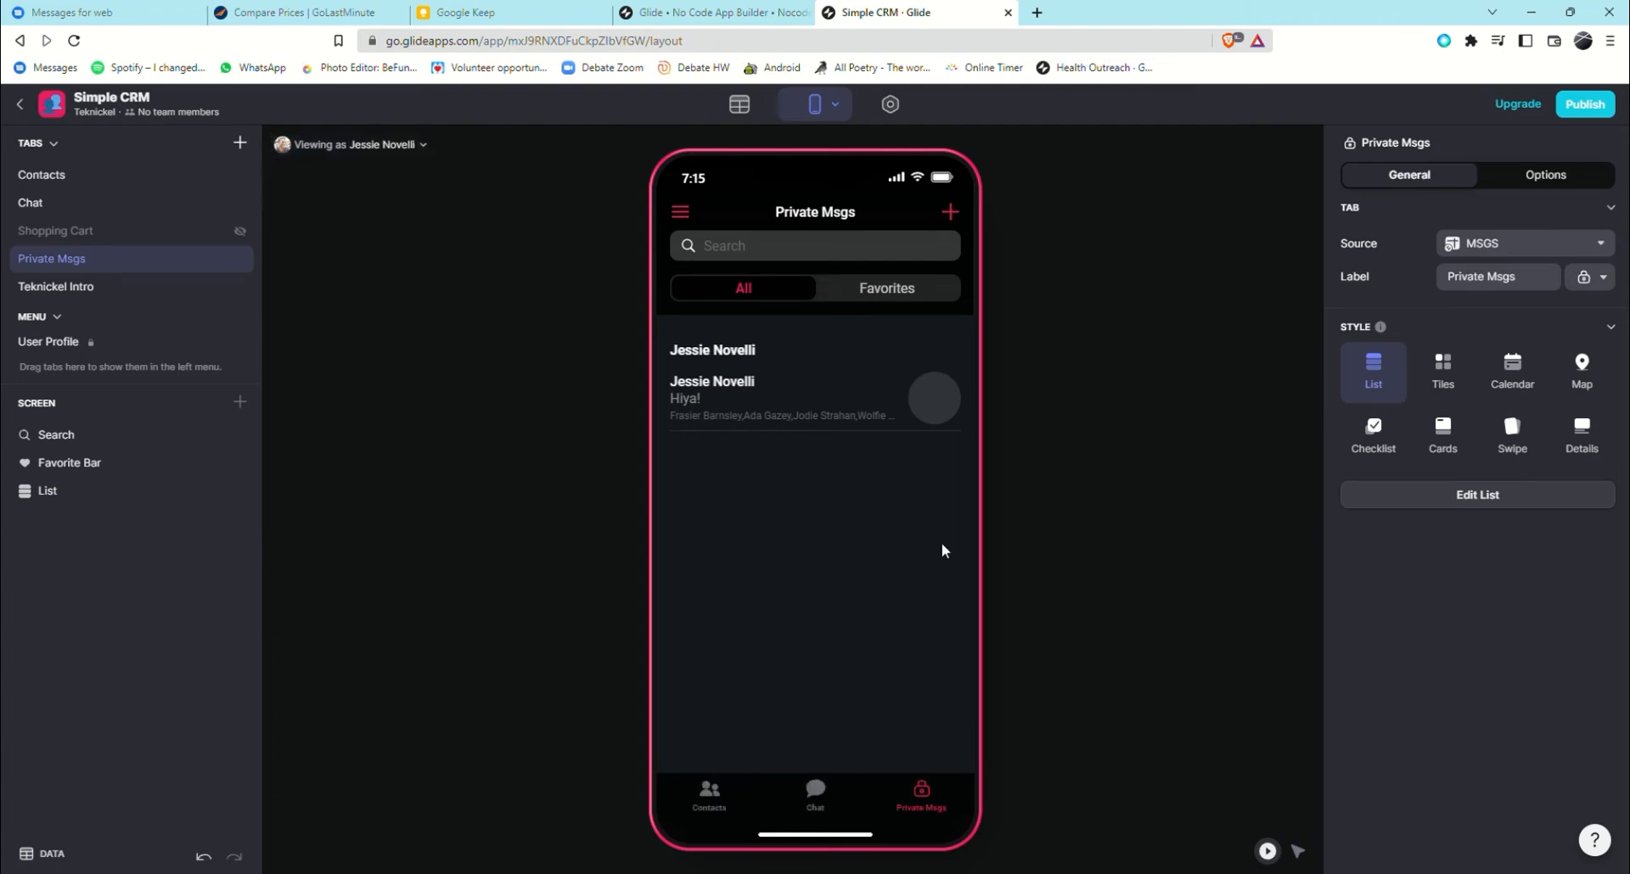
click(738, 425)
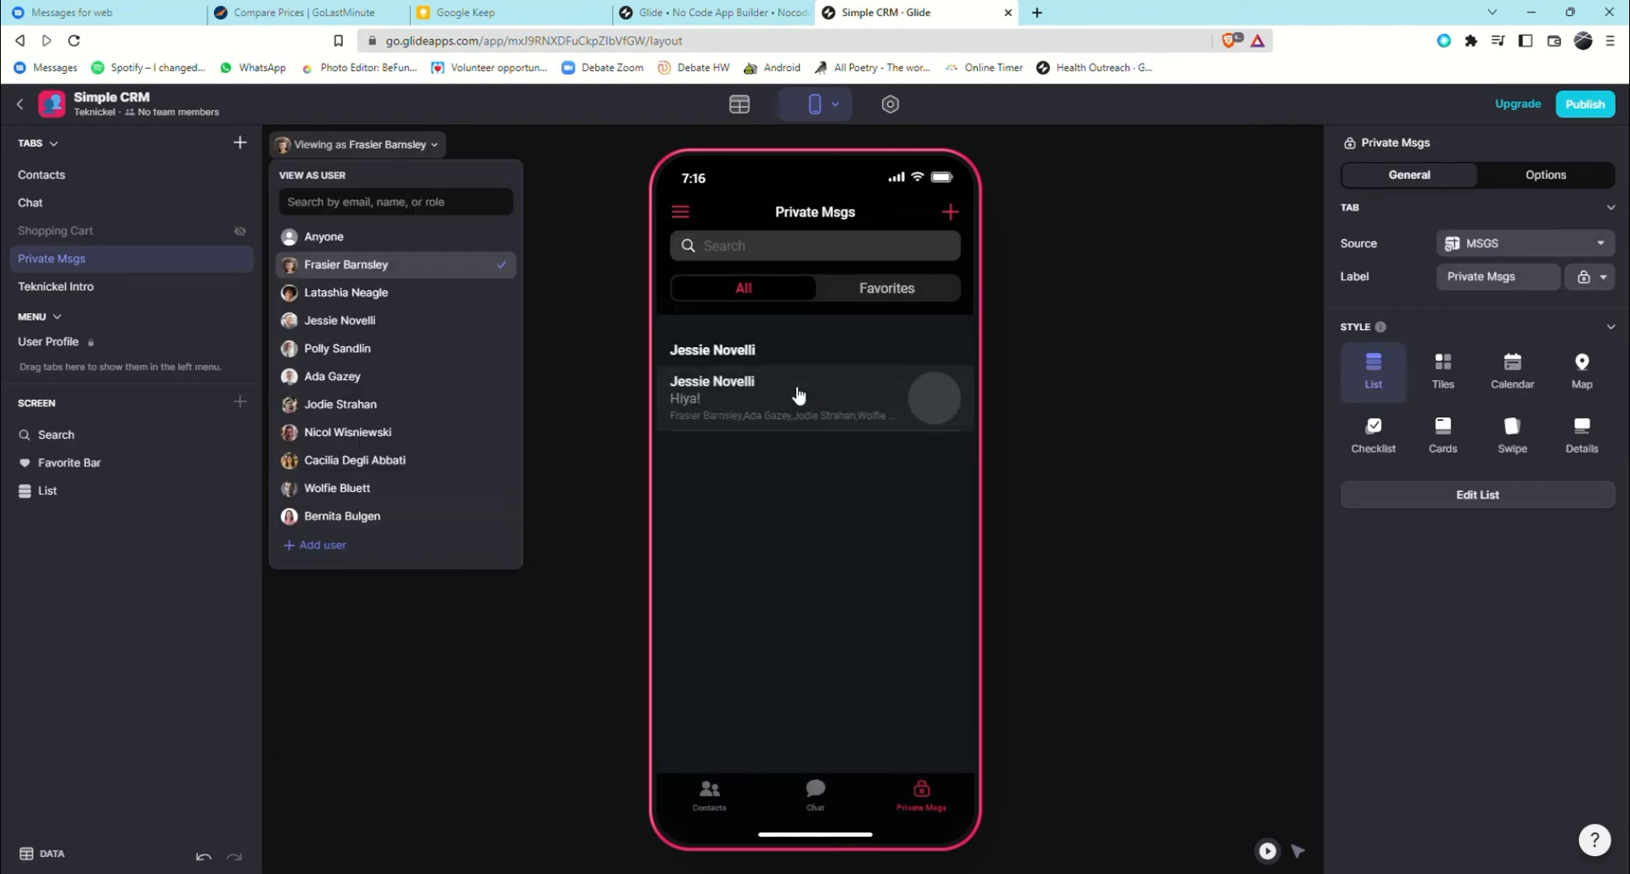
click(796, 390)
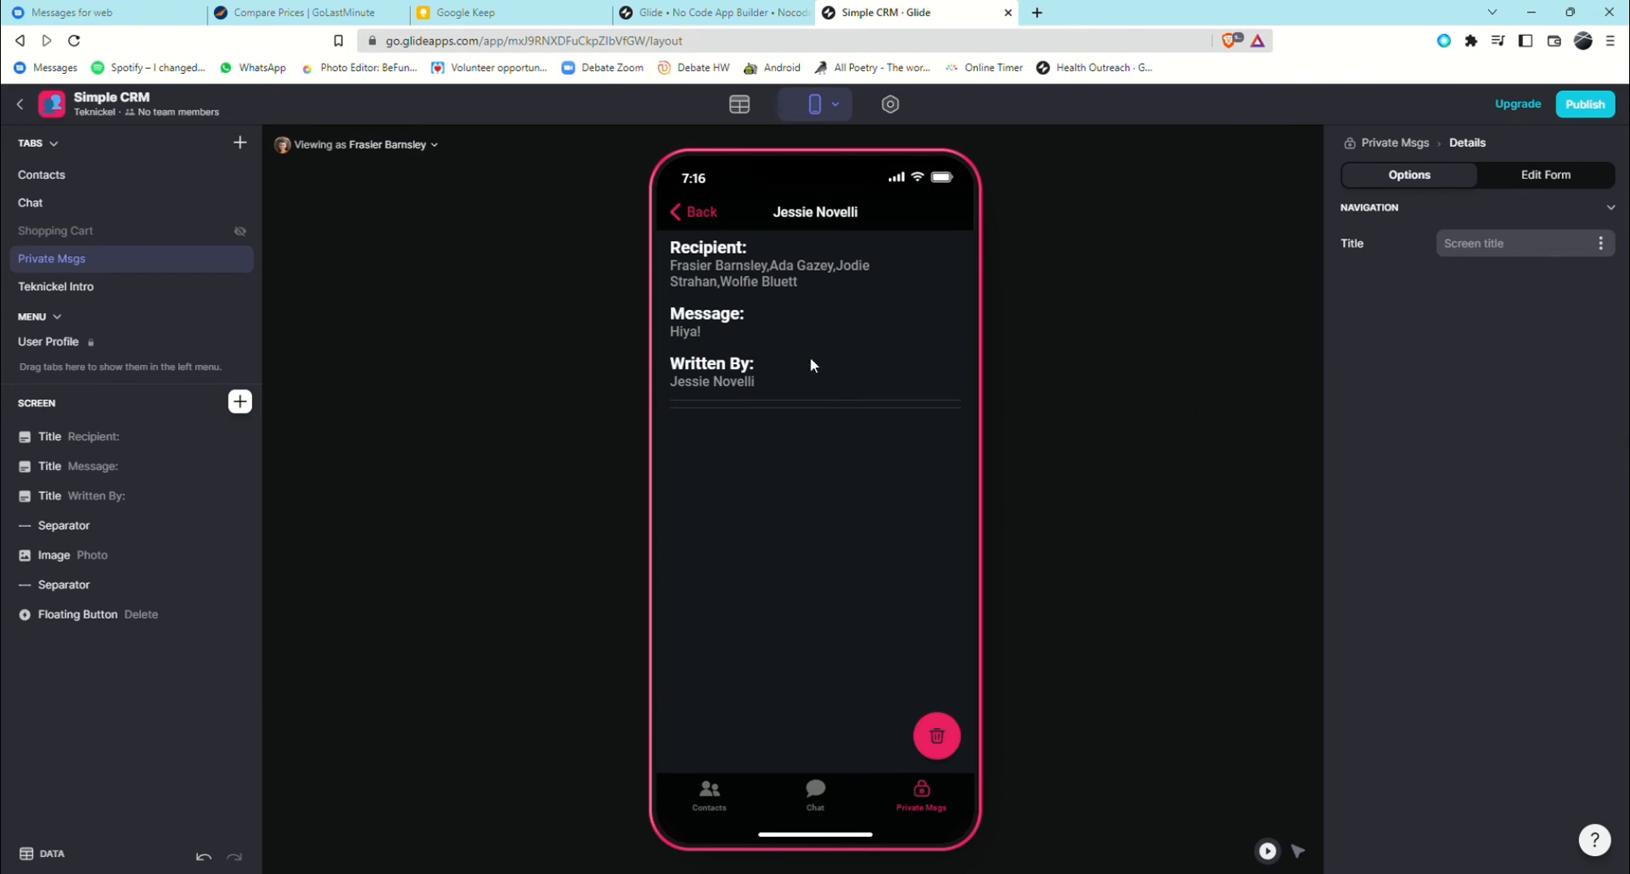
Give the Delete button a custom action named "delete" that plays a sound before deleting this item's row, and test it on the open message.
click(110, 614)
click(1474, 393)
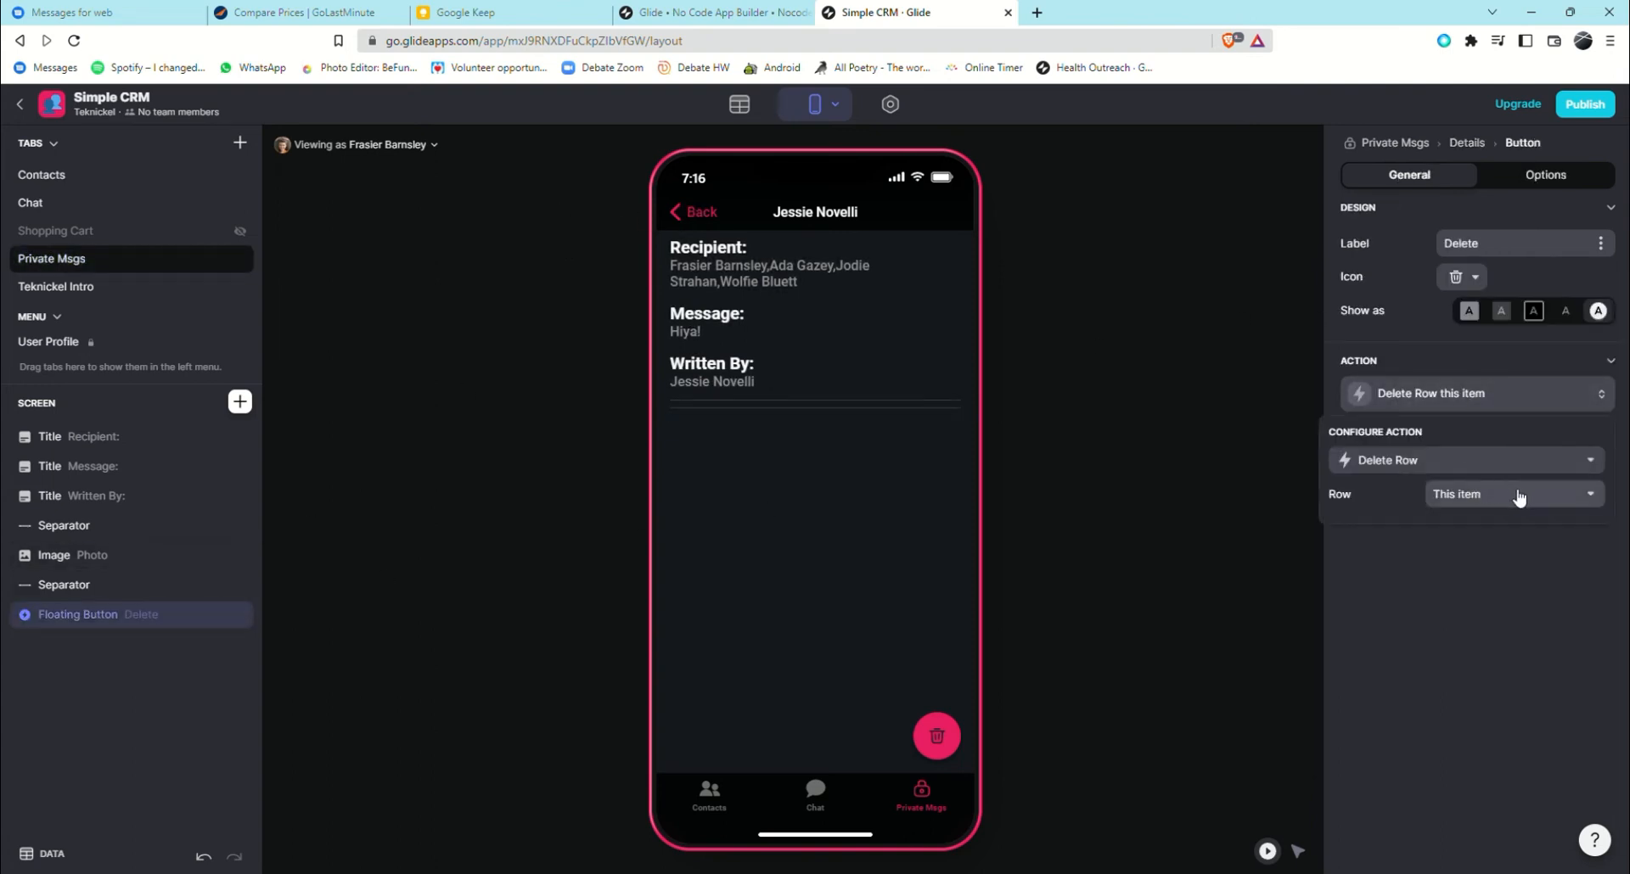
click(1543, 460)
click(1492, 520)
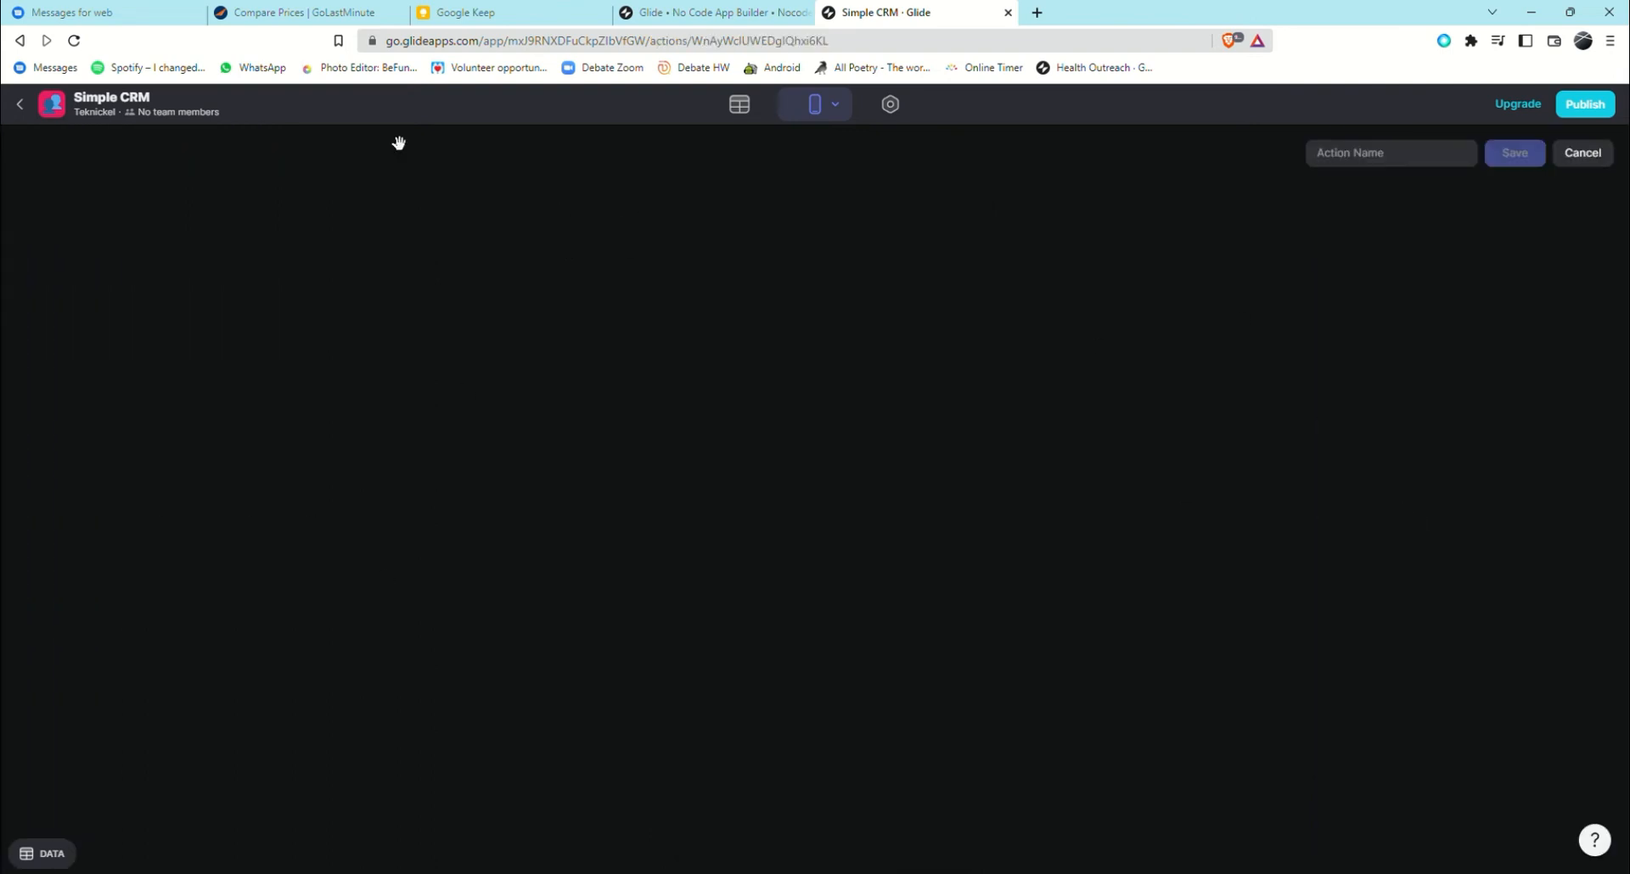
click(137, 250)
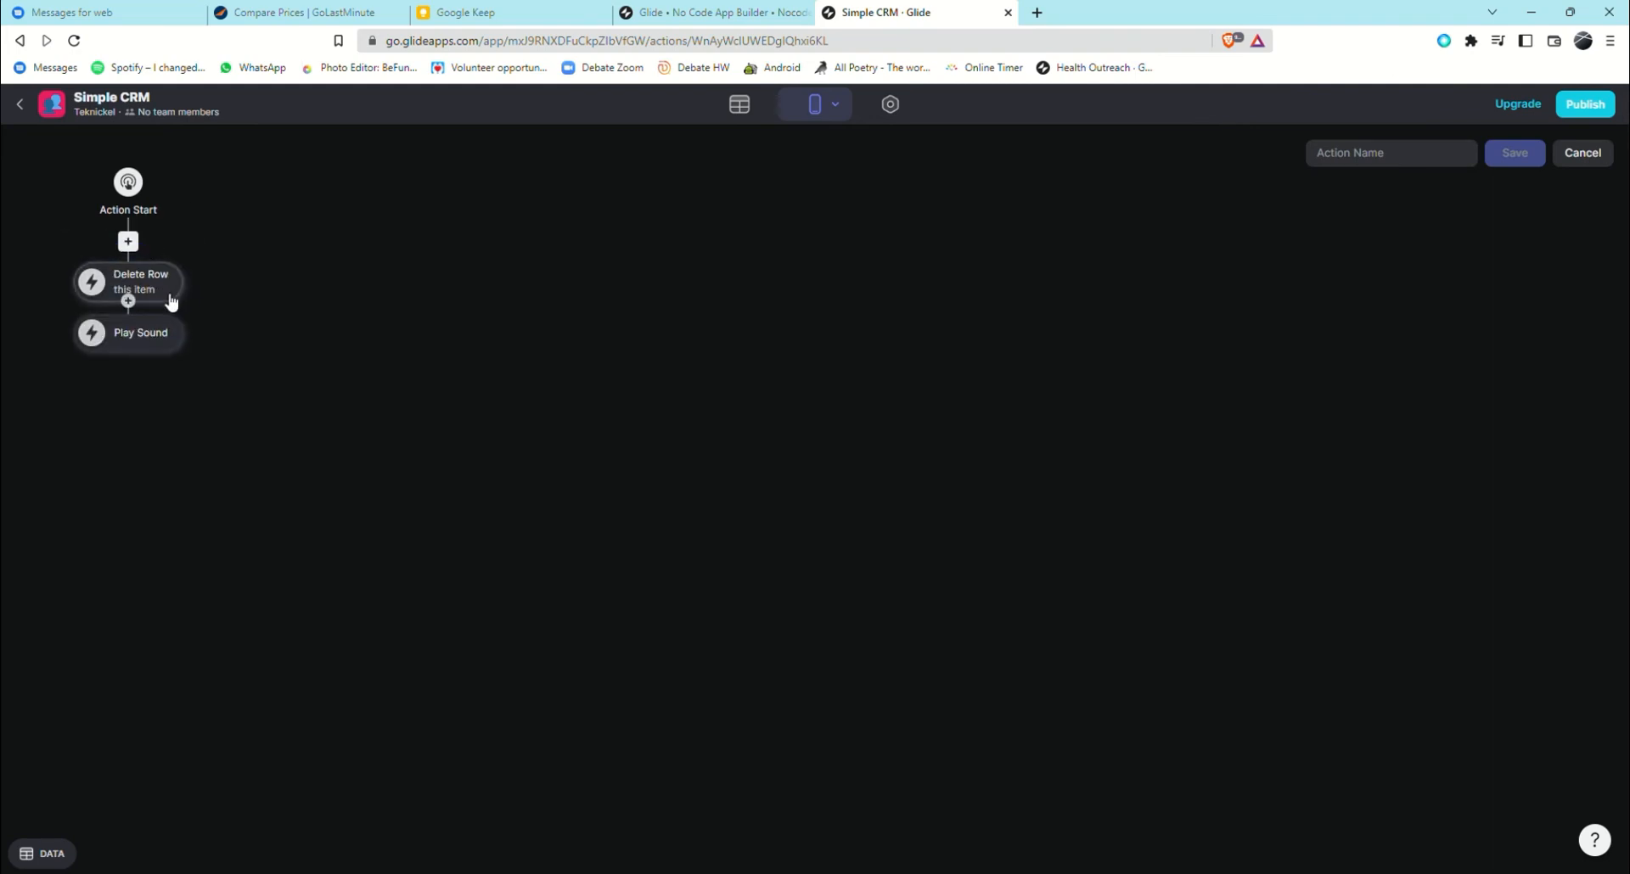
drag(140, 331, 142, 289)
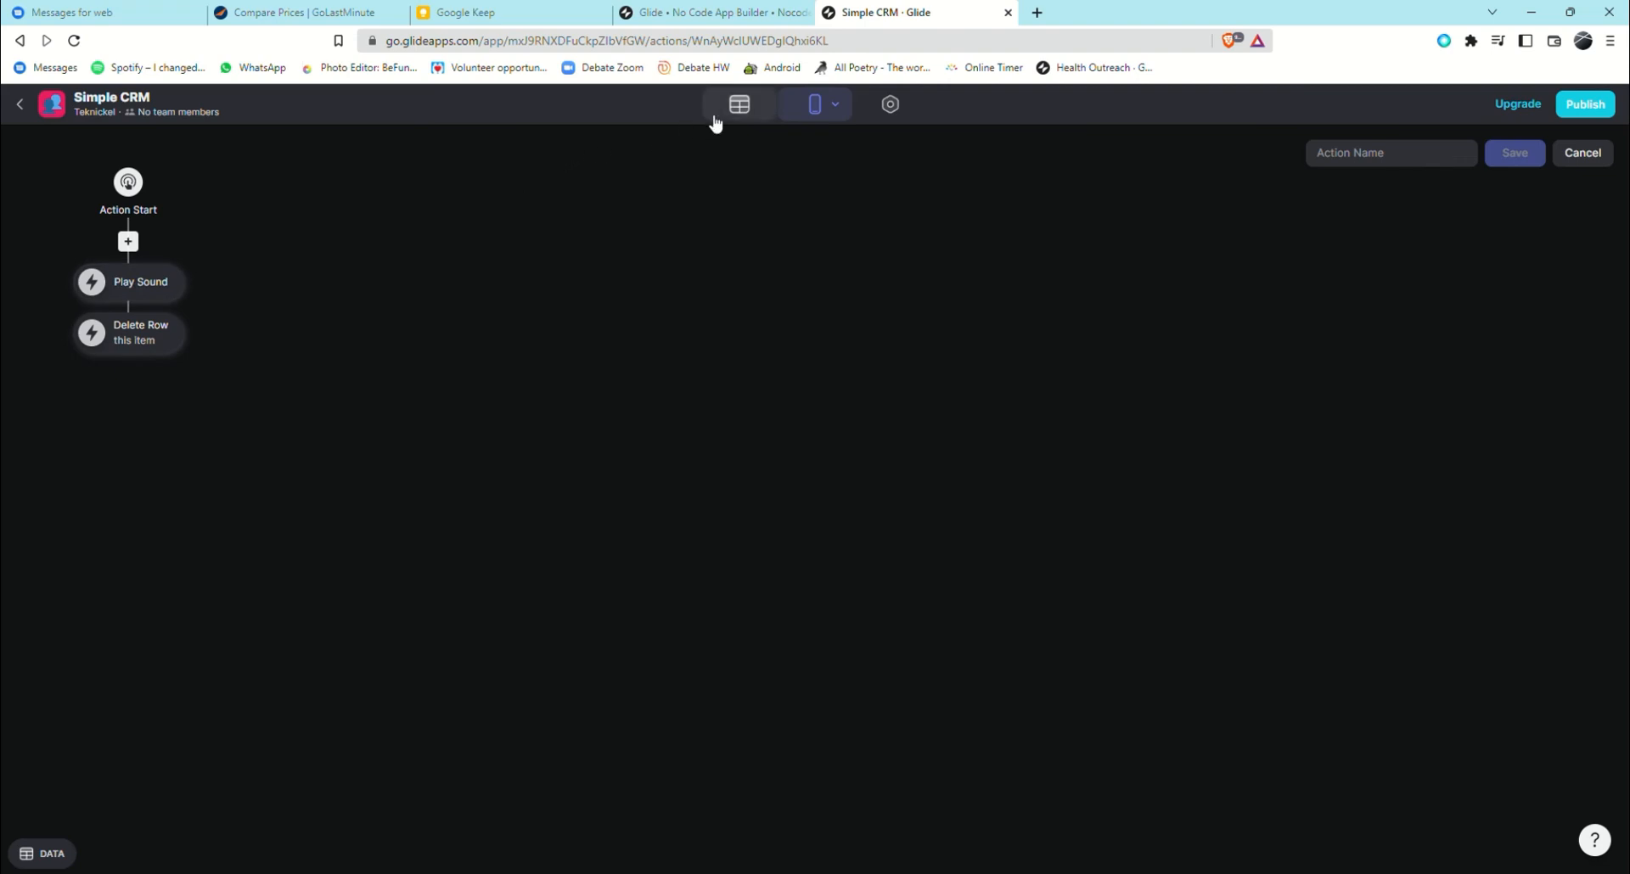
text(dele)
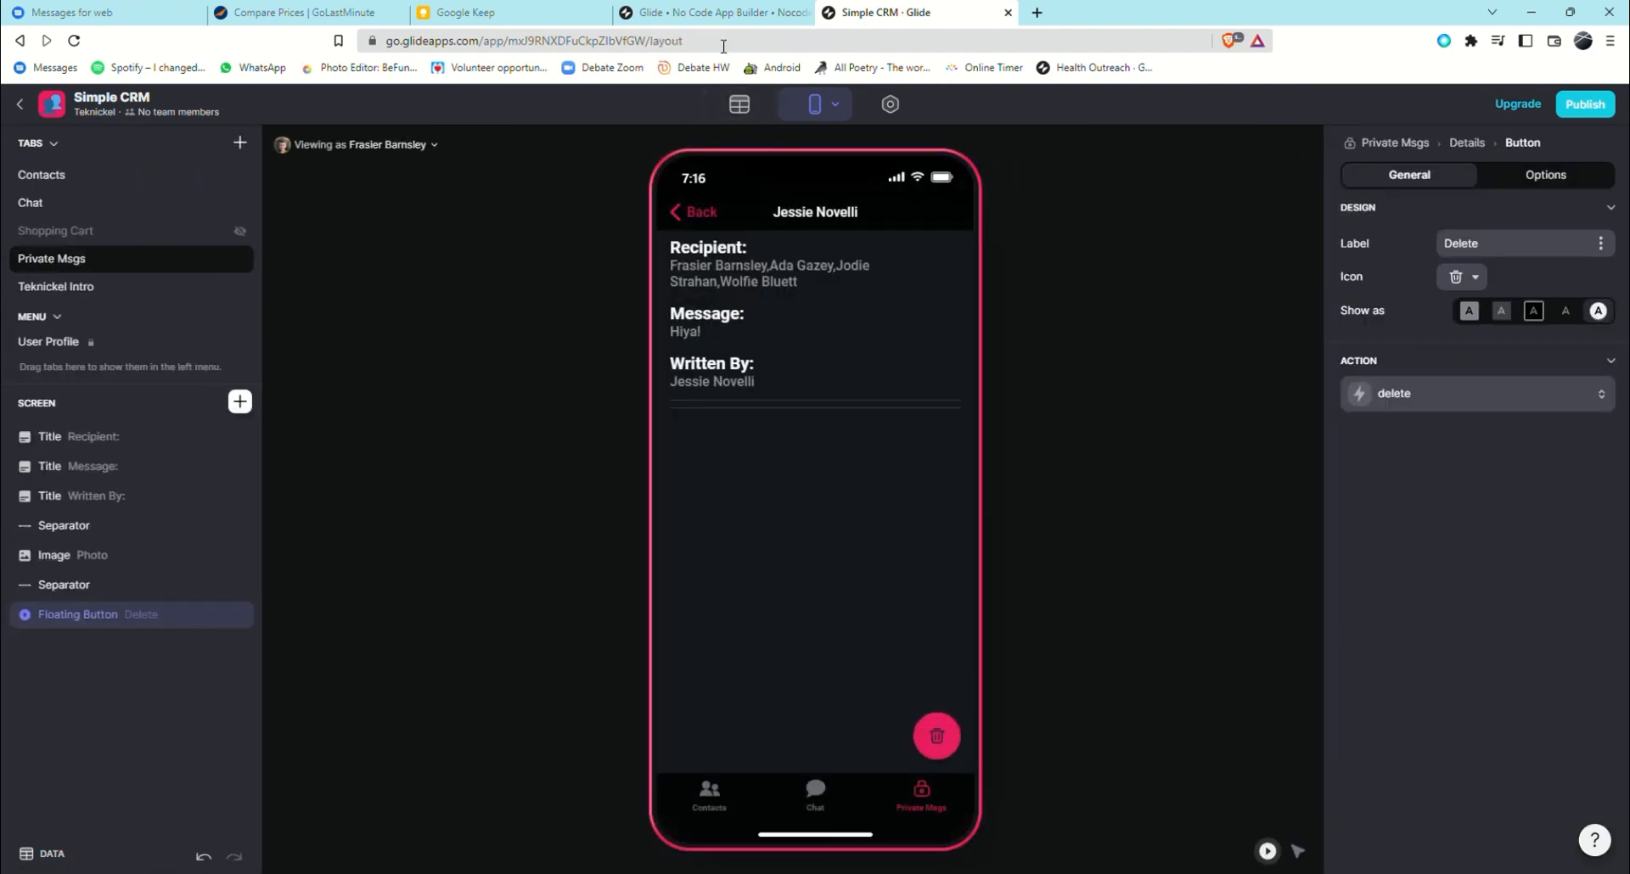
click(938, 749)
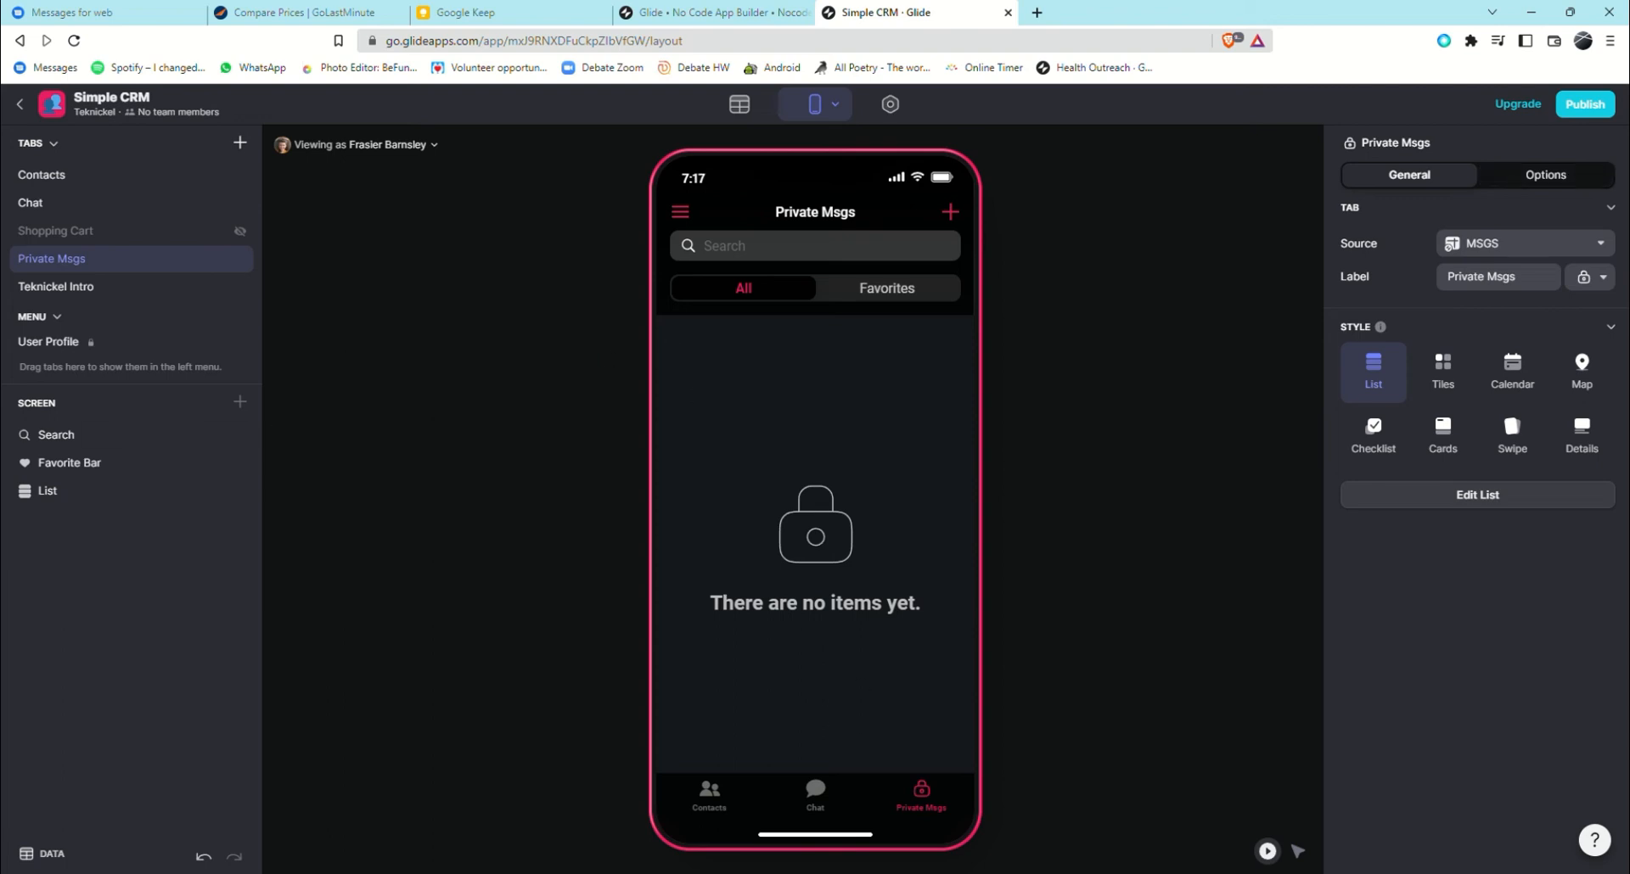
Add a test private message to two recipients with the text "sdfsdfsdf" and a photo.
click(944, 219)
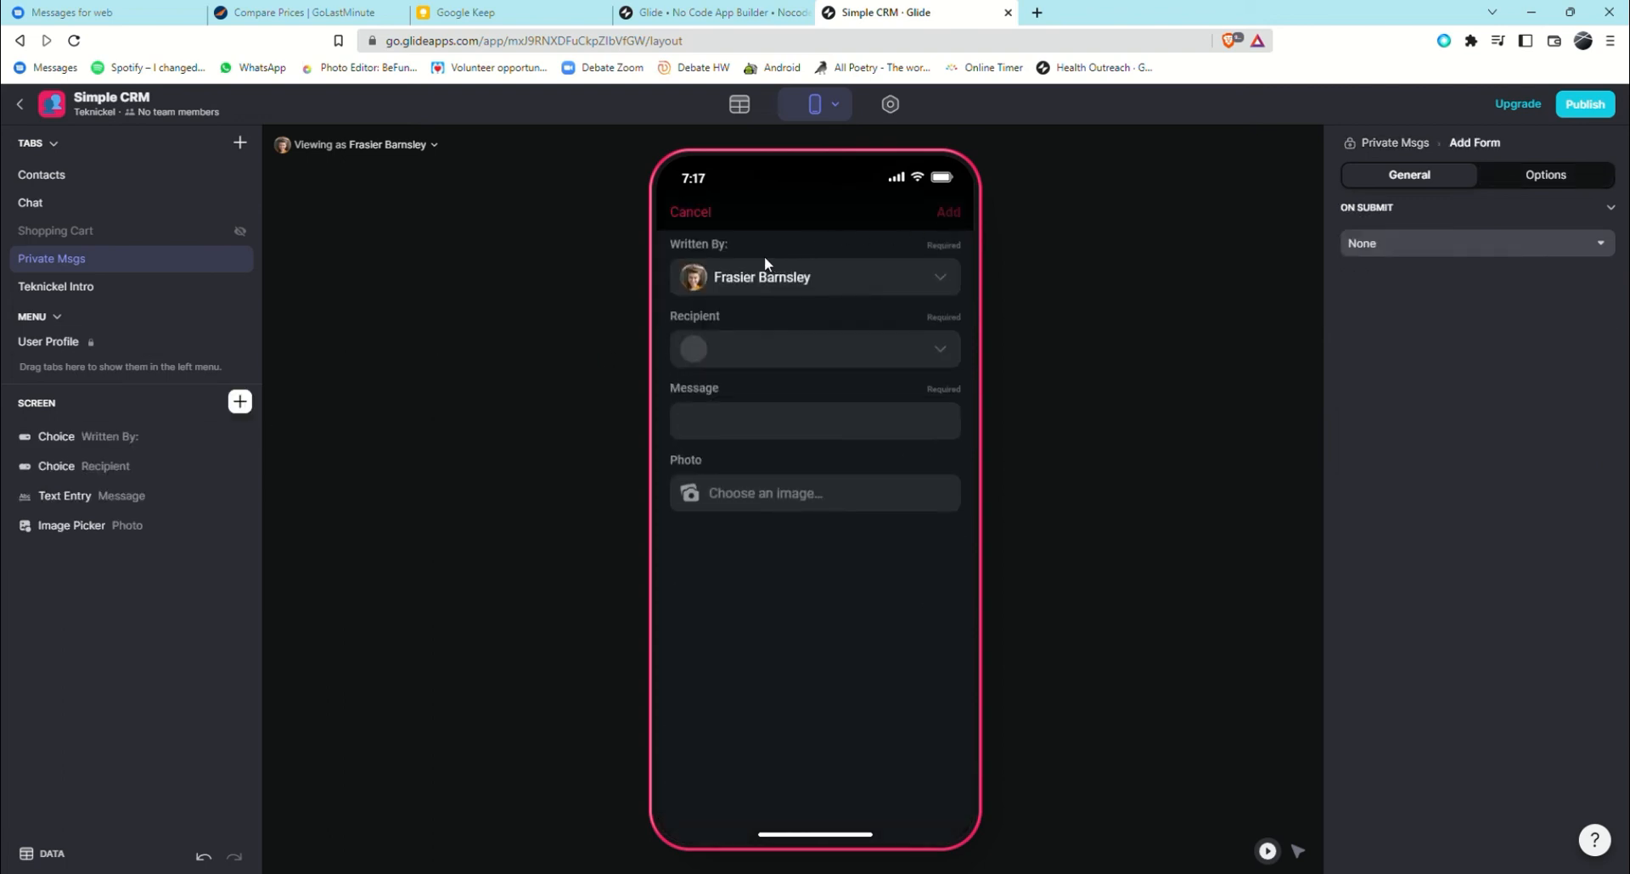
click(716, 350)
click(754, 345)
click(944, 214)
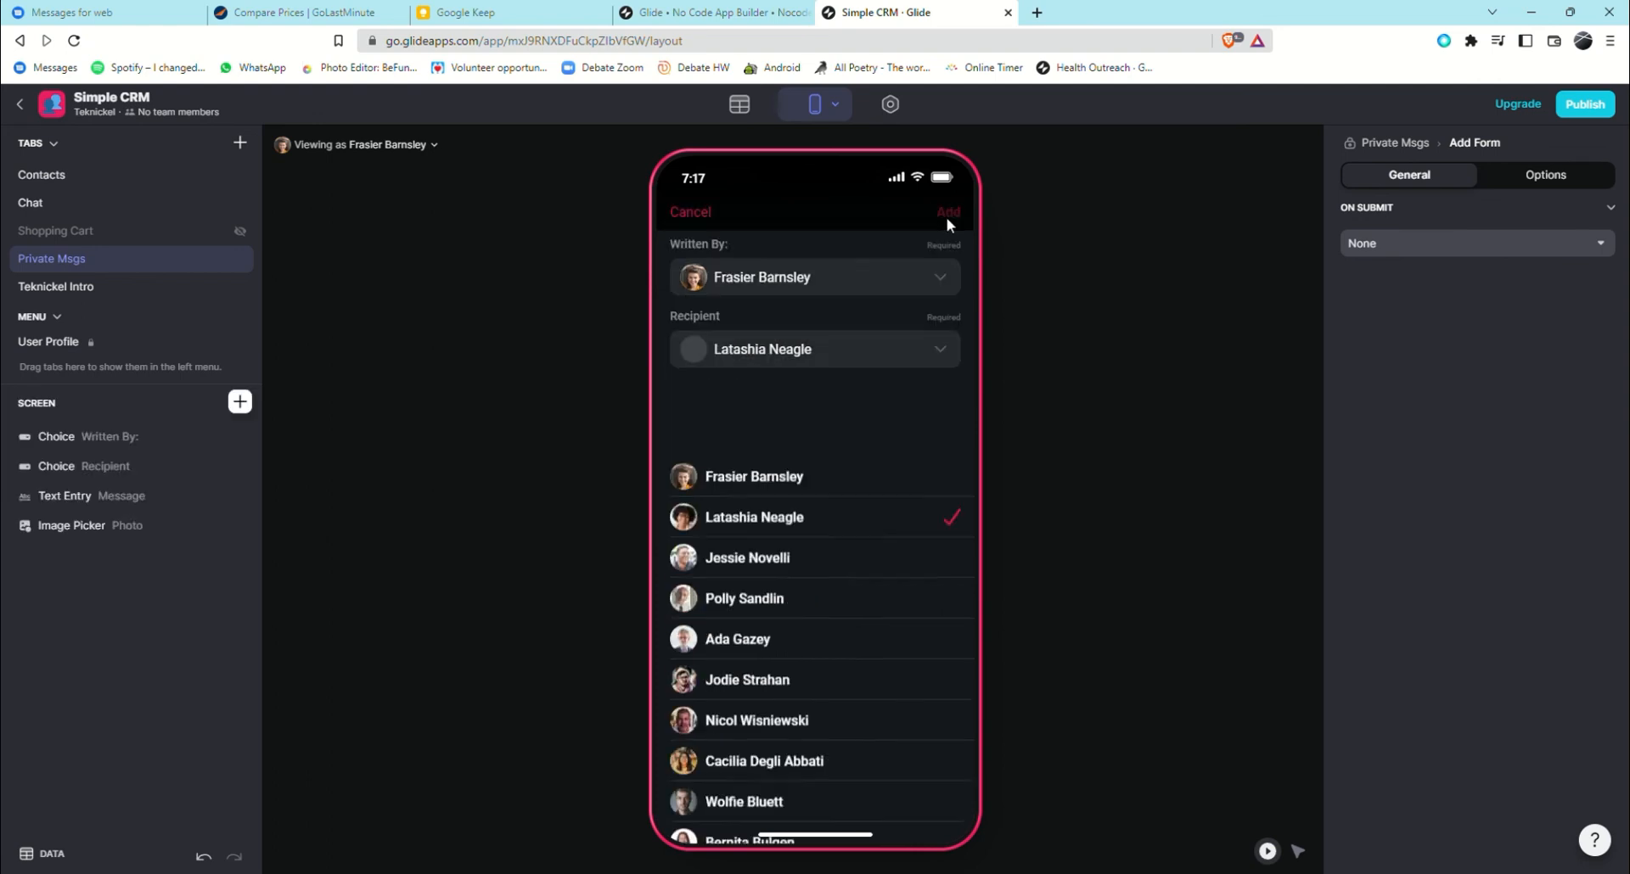
click(779, 341)
click(762, 394)
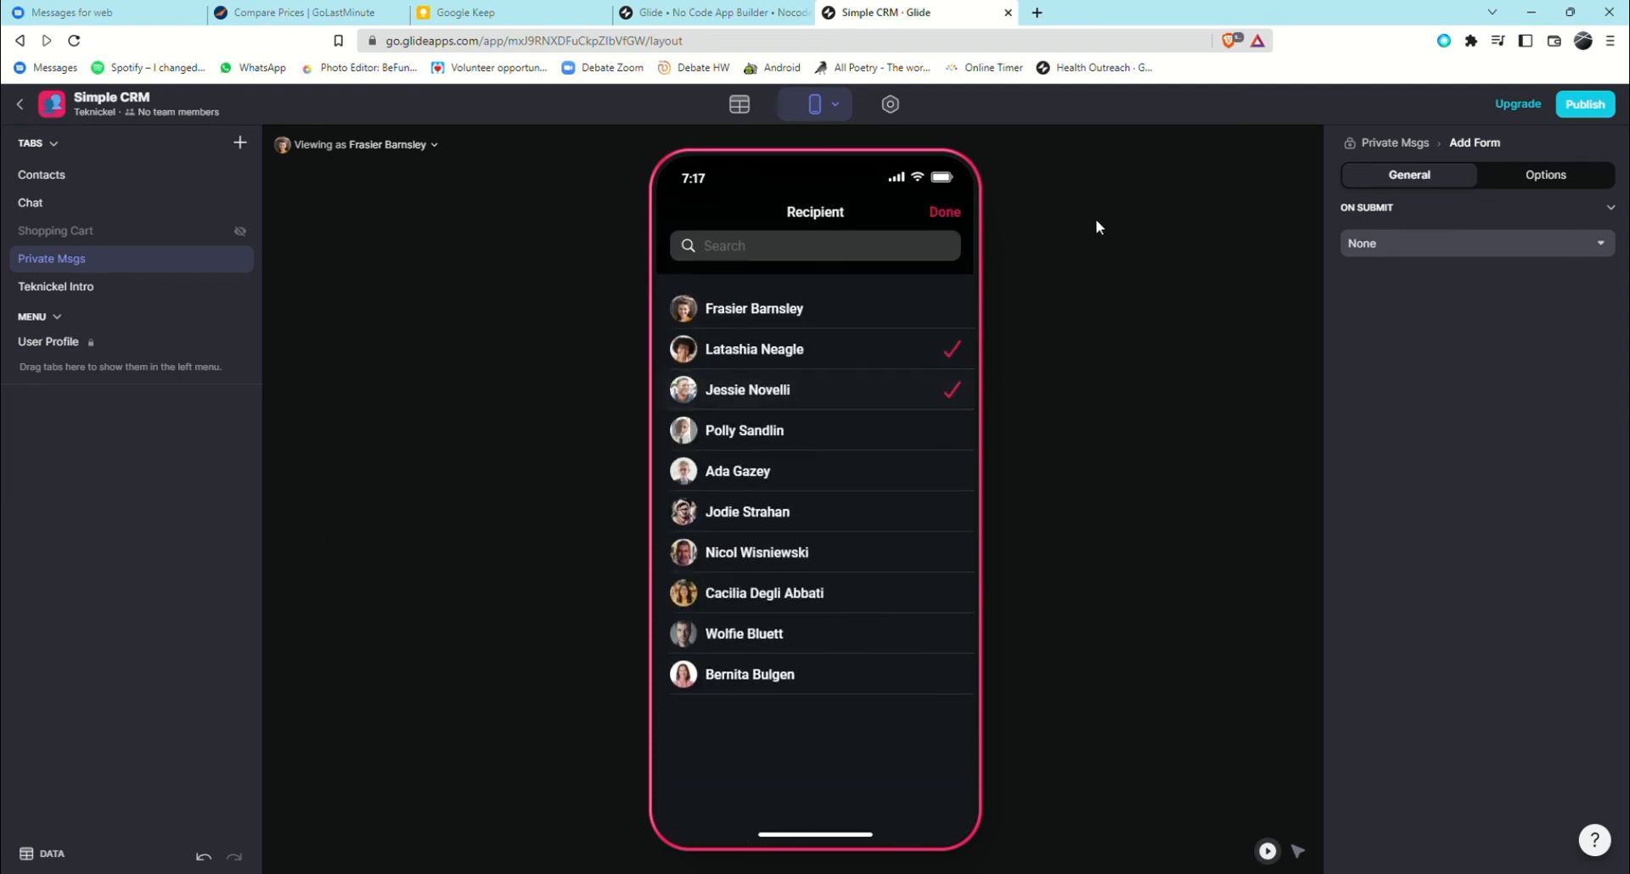
click(943, 214)
click(815, 420)
text(sdfsdfsdf)
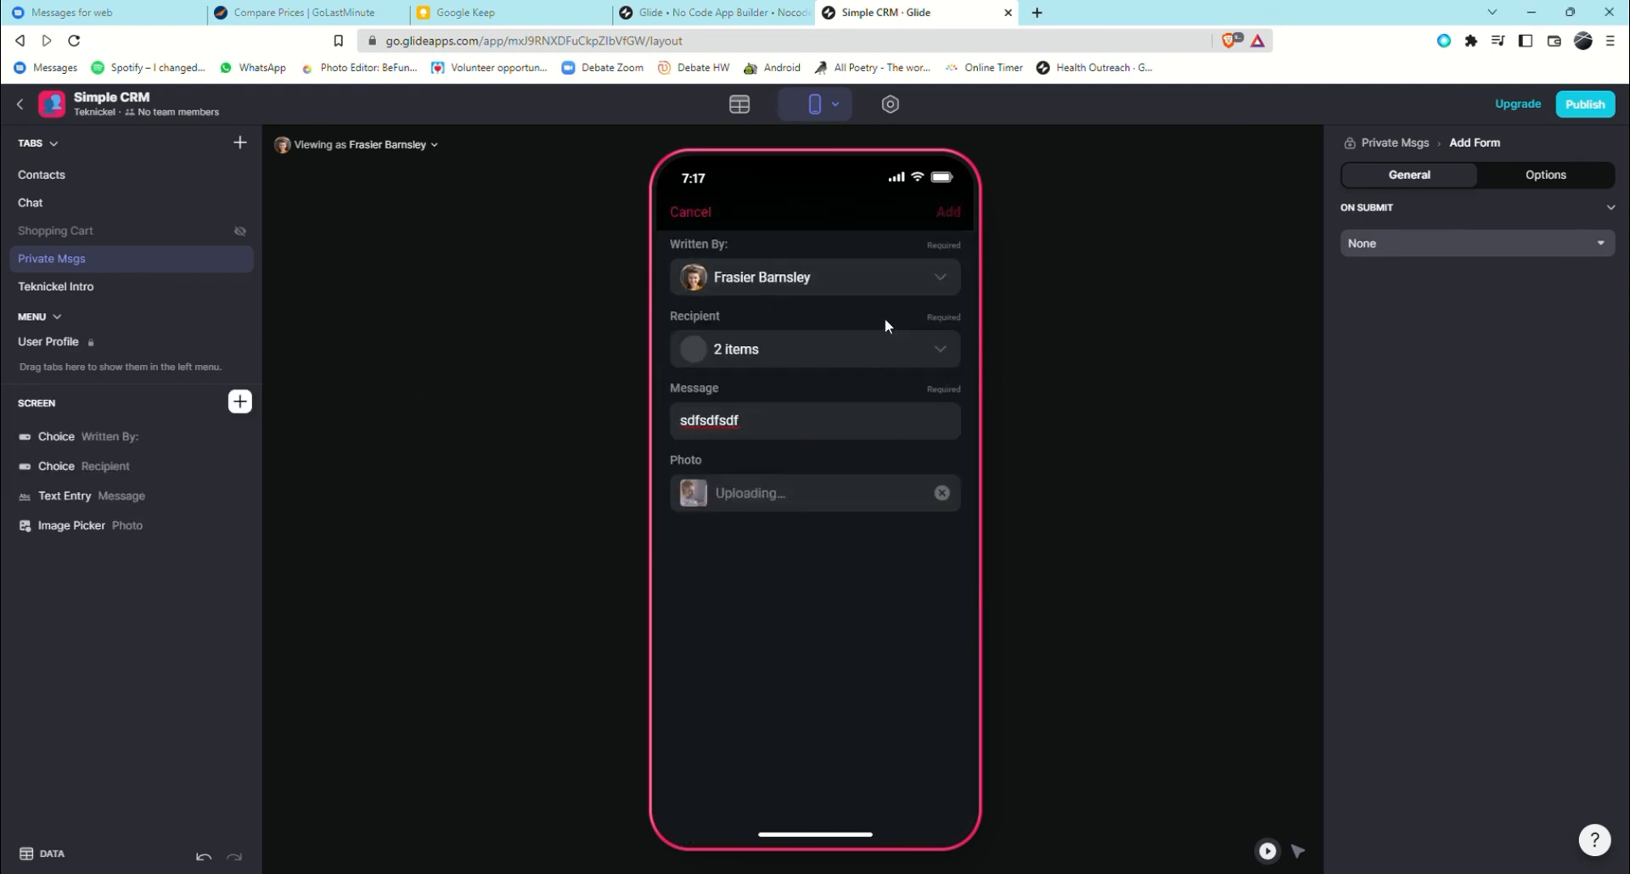
click(948, 214)
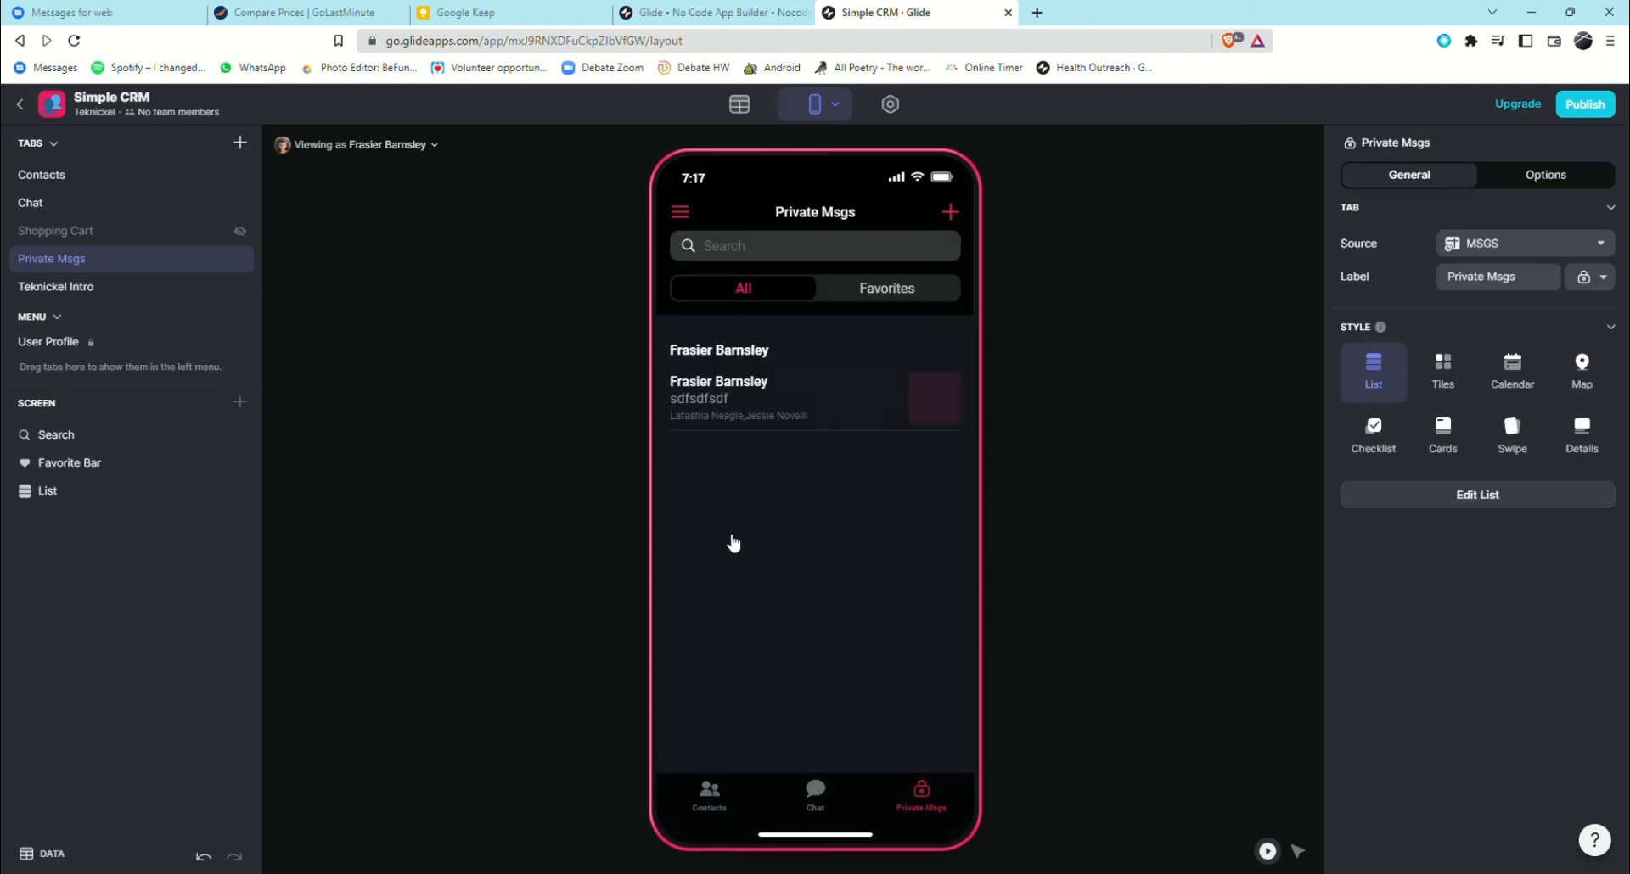
Add a Favorite component above the Recipient title on the message's details screen and mark the open message as a favorite.
click(786, 402)
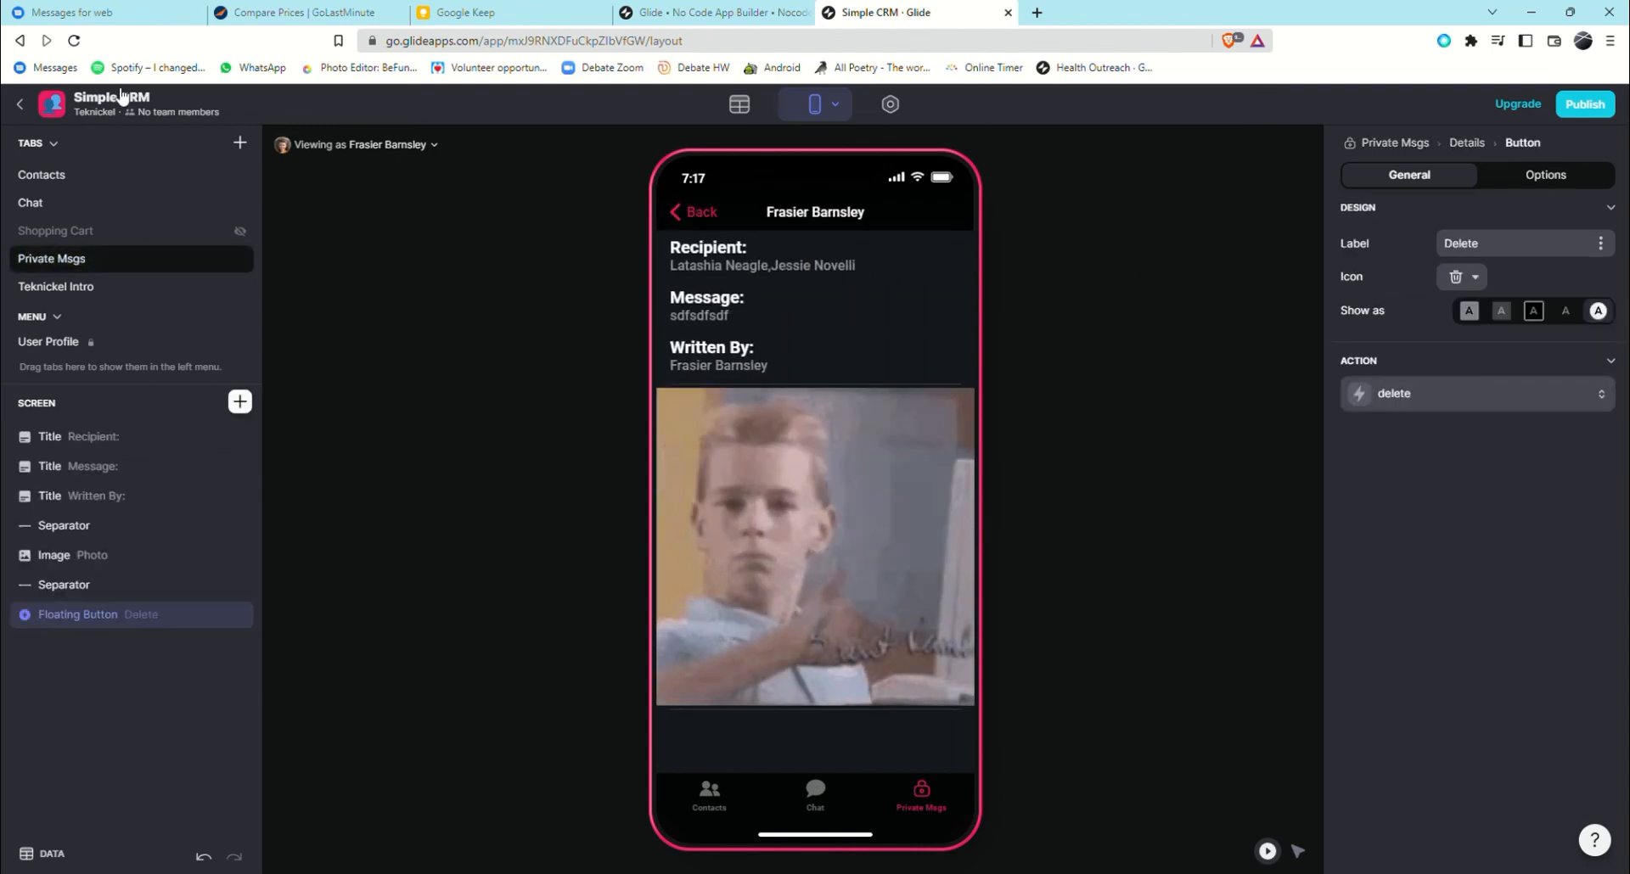
click(240, 403)
scroll(456, 559, down, 5)
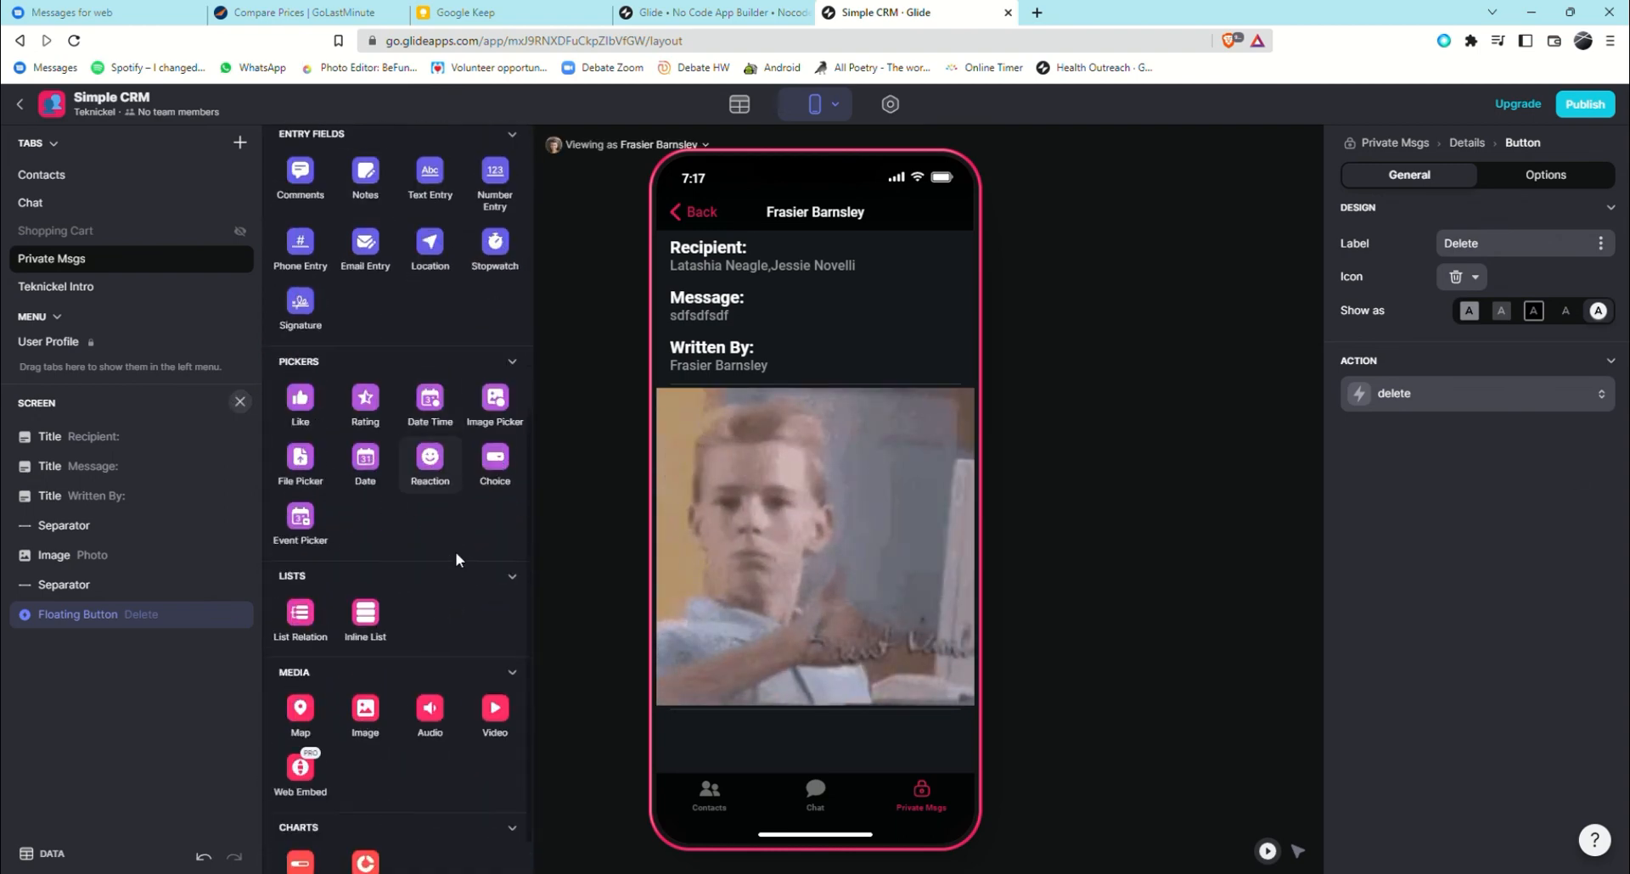
scroll(400, 611, up, 5)
click(365, 458)
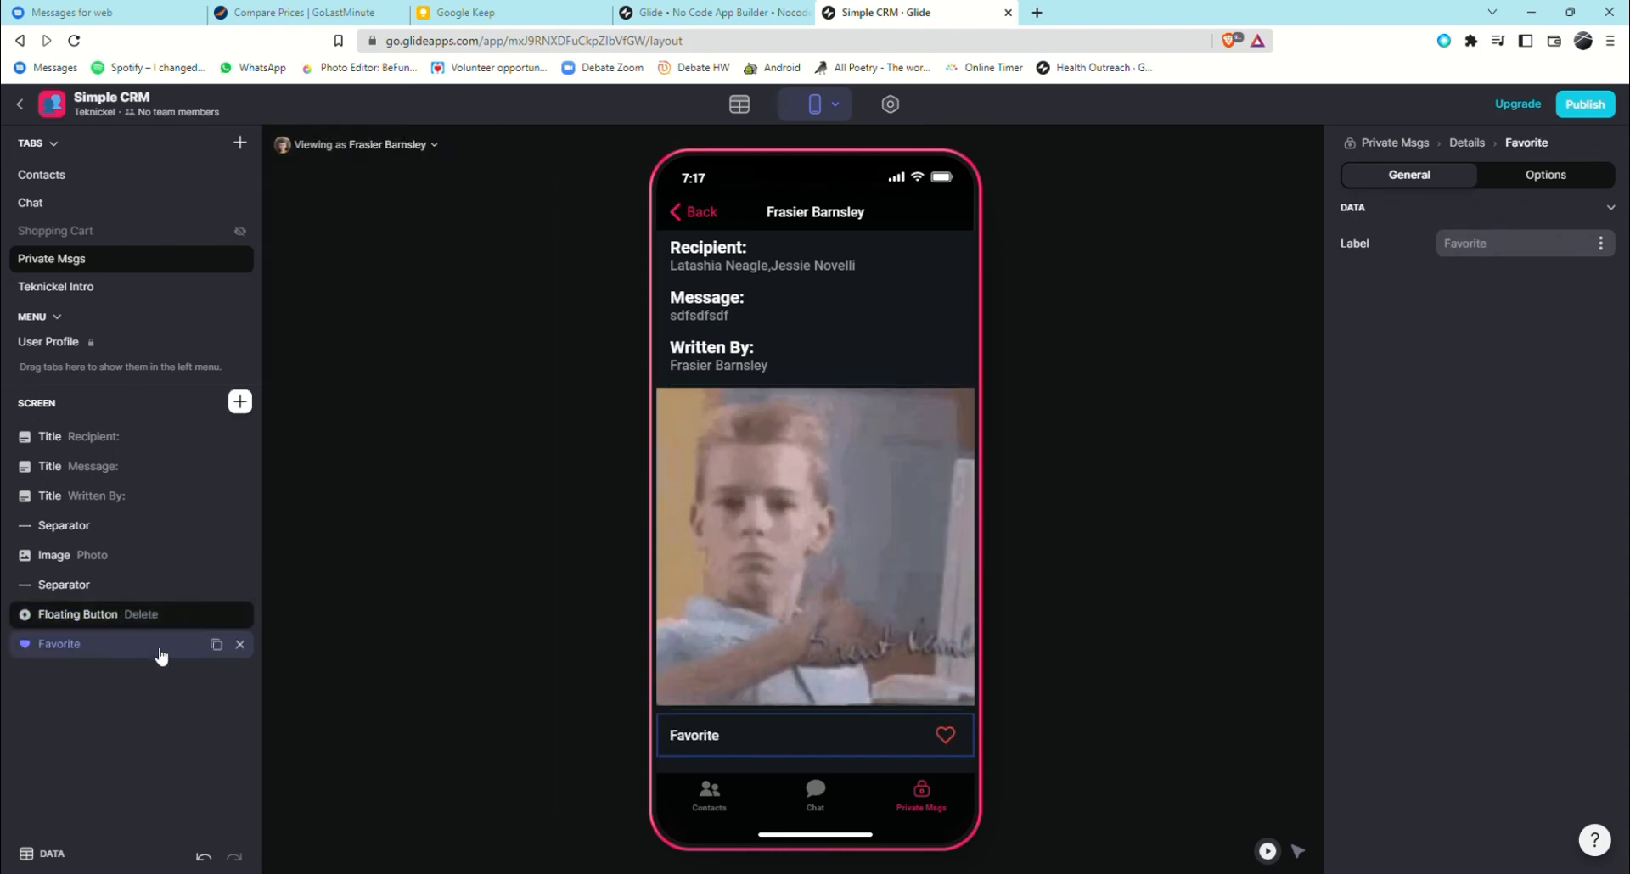
drag(161, 655, 152, 436)
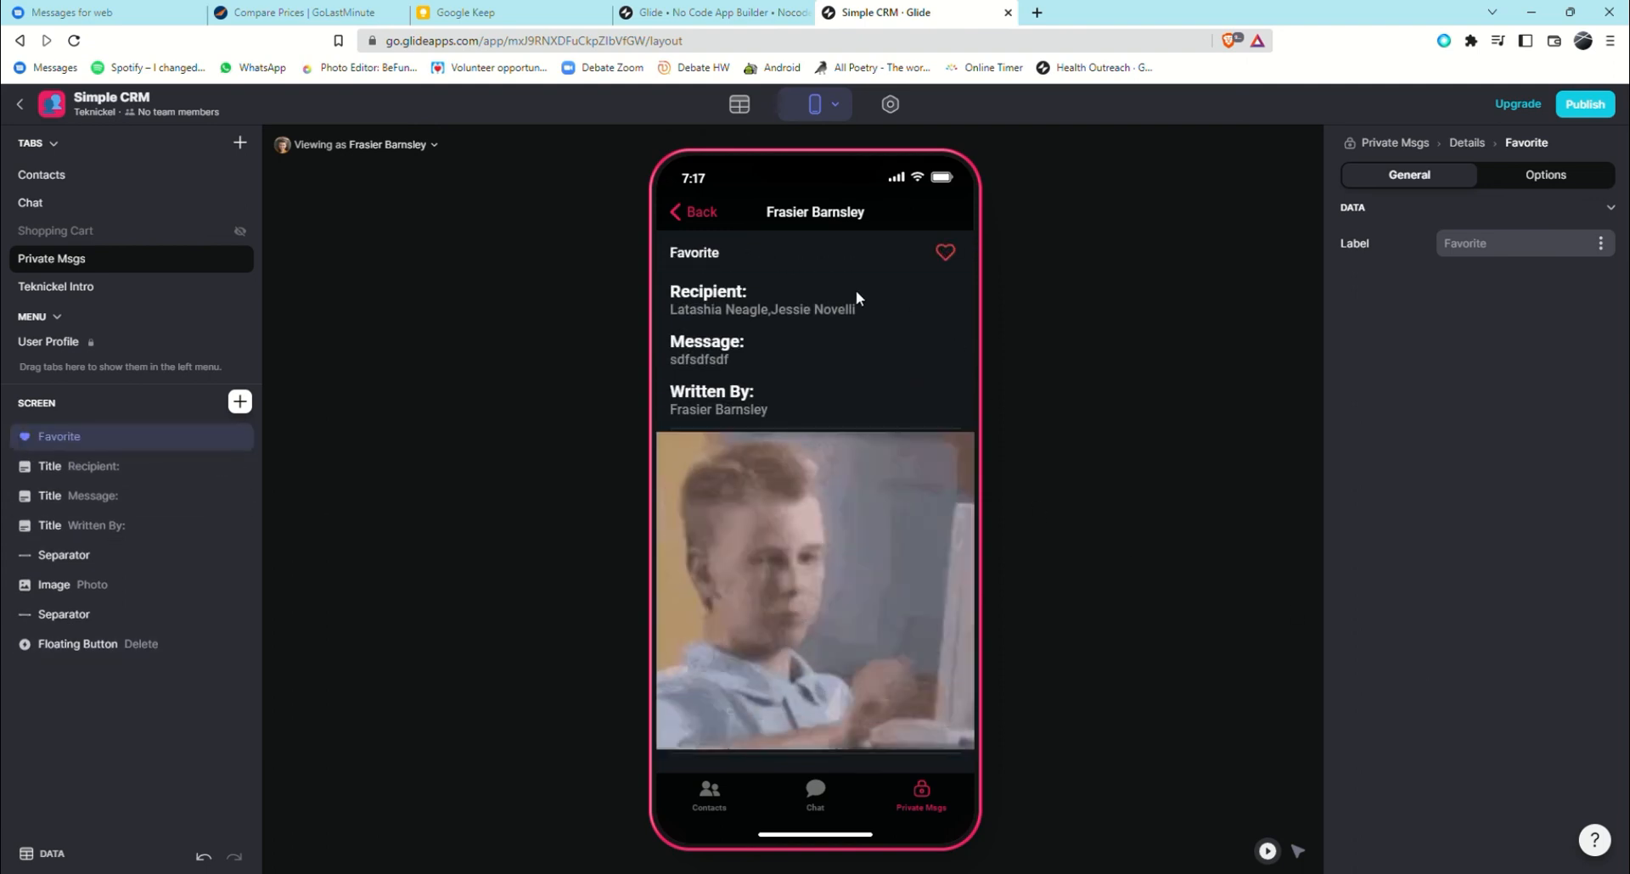
click(945, 254)
Move the Private Msgs tab into the app's side menu, then preview the remaining tabs and open Private Msgs from that menu.
click(157, 265)
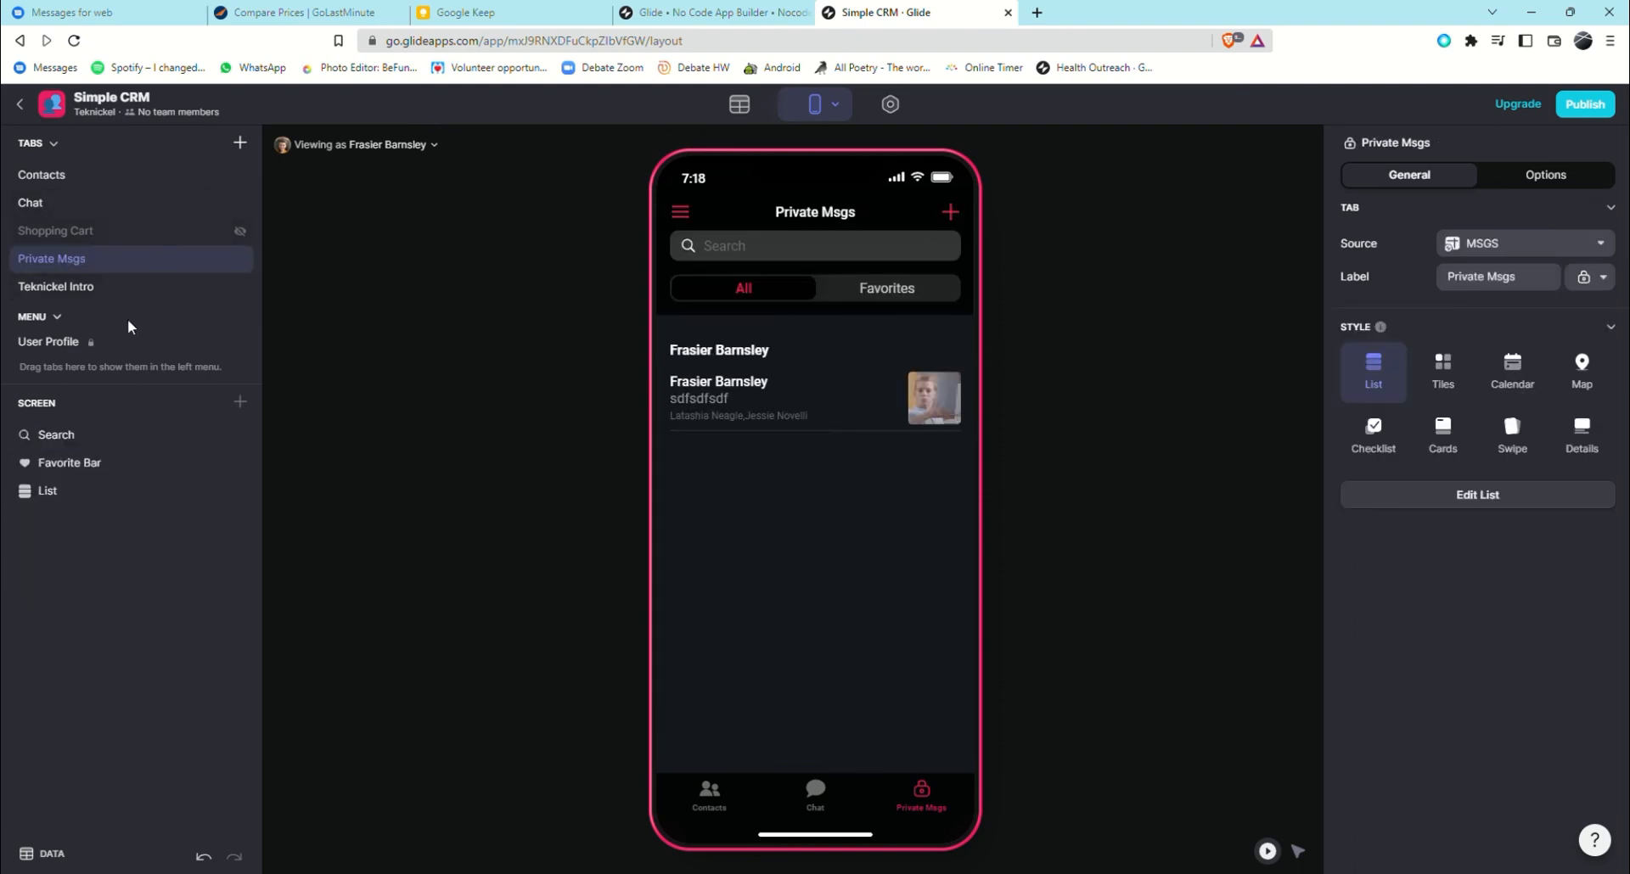
drag(131, 270, 131, 387)
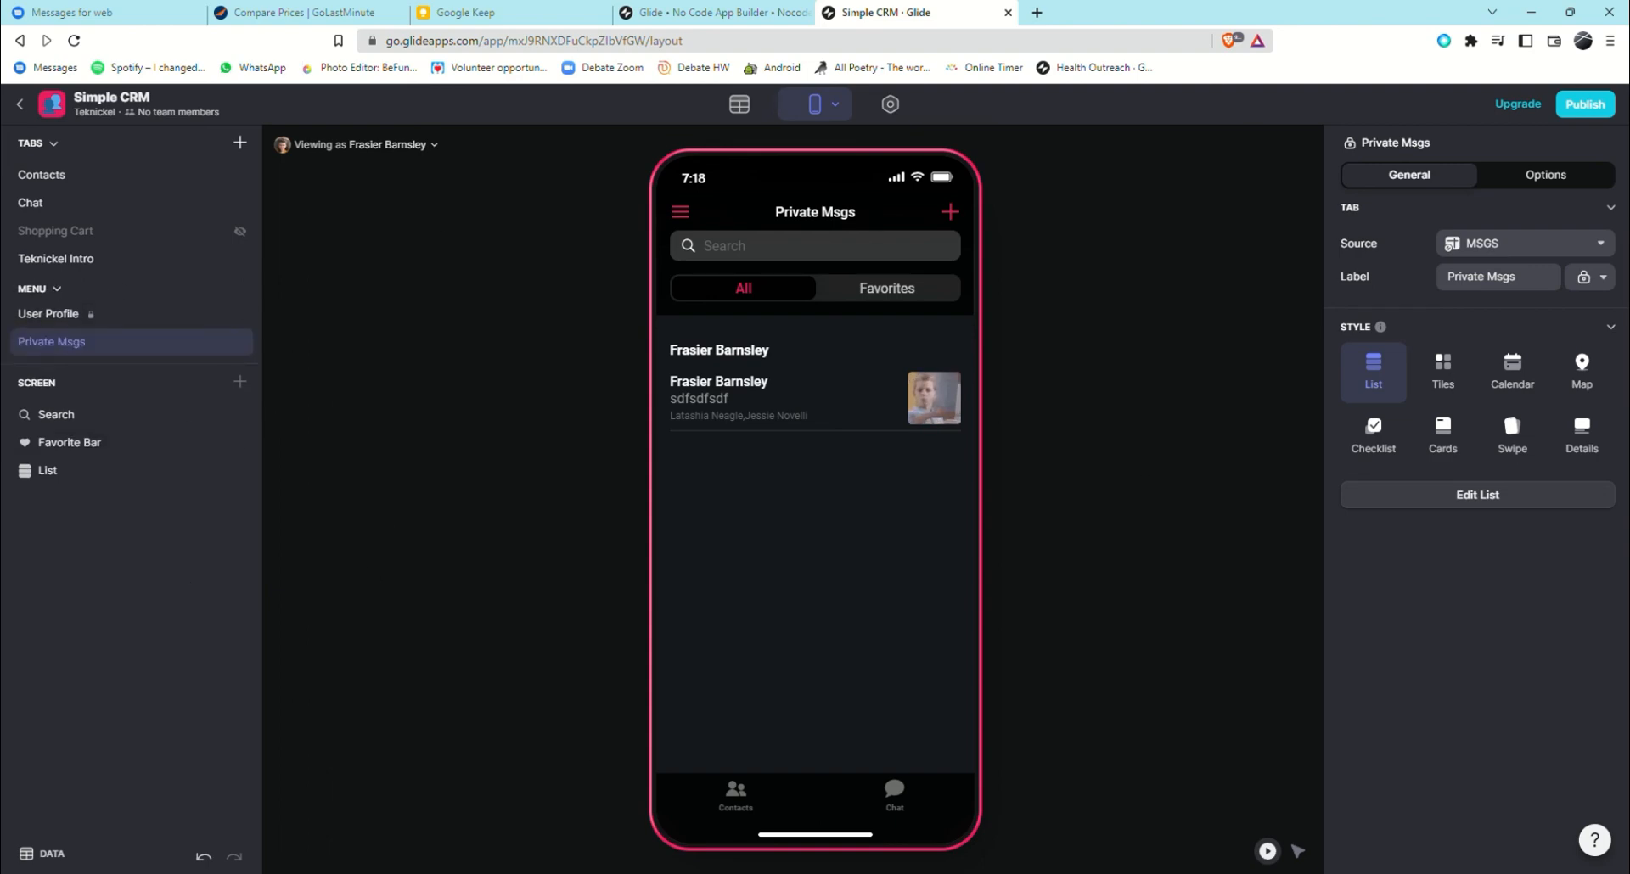
click(751, 800)
click(889, 793)
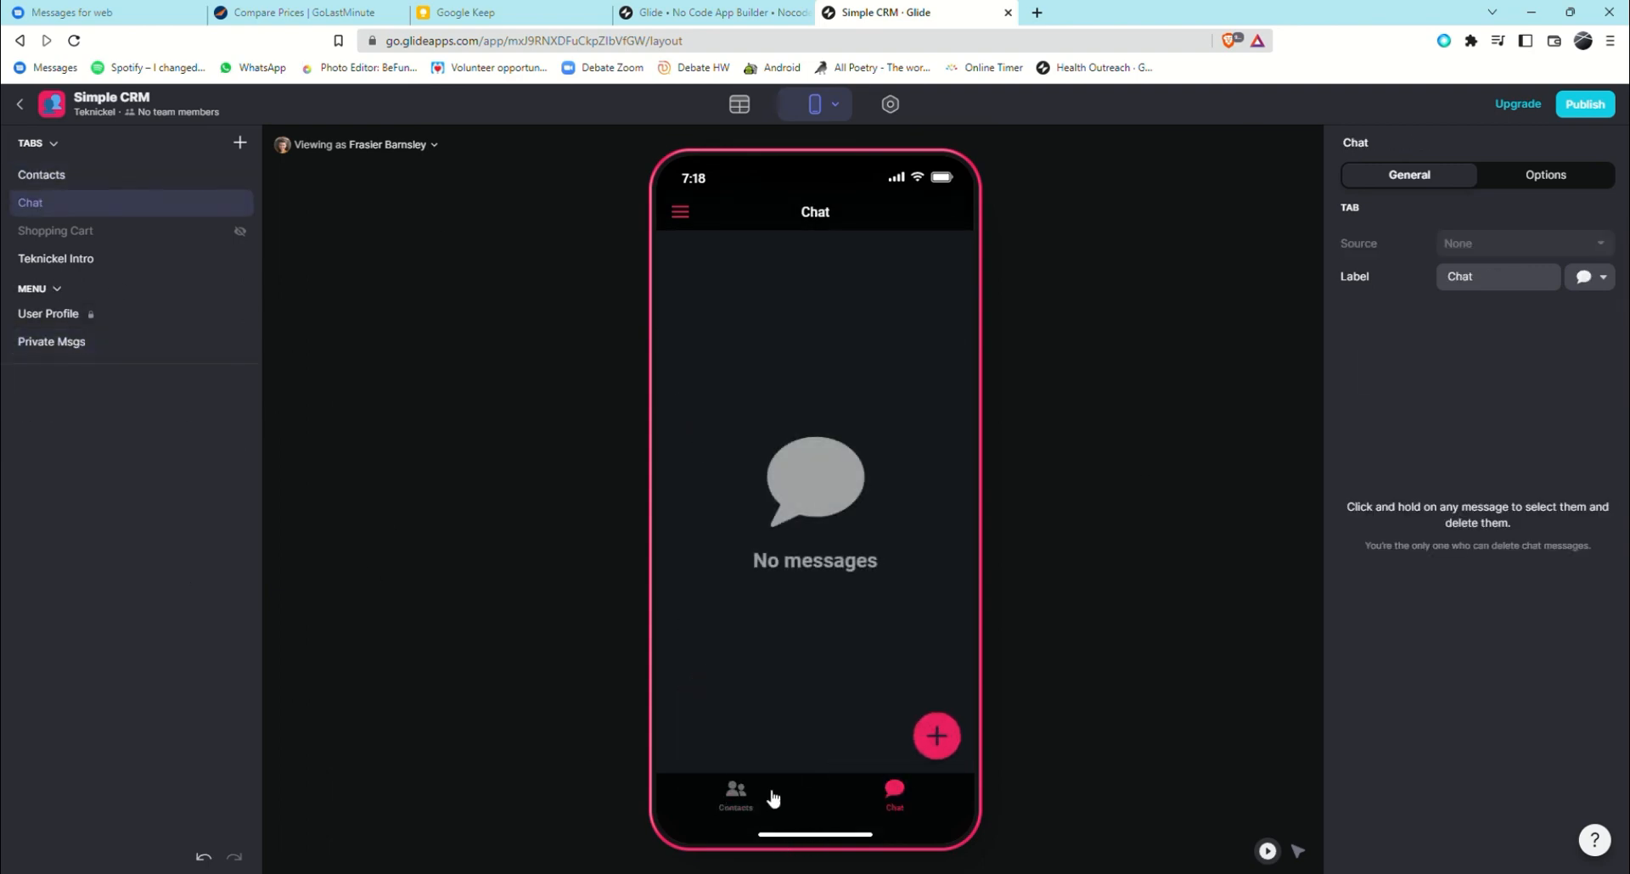
click(748, 798)
click(884, 796)
click(680, 212)
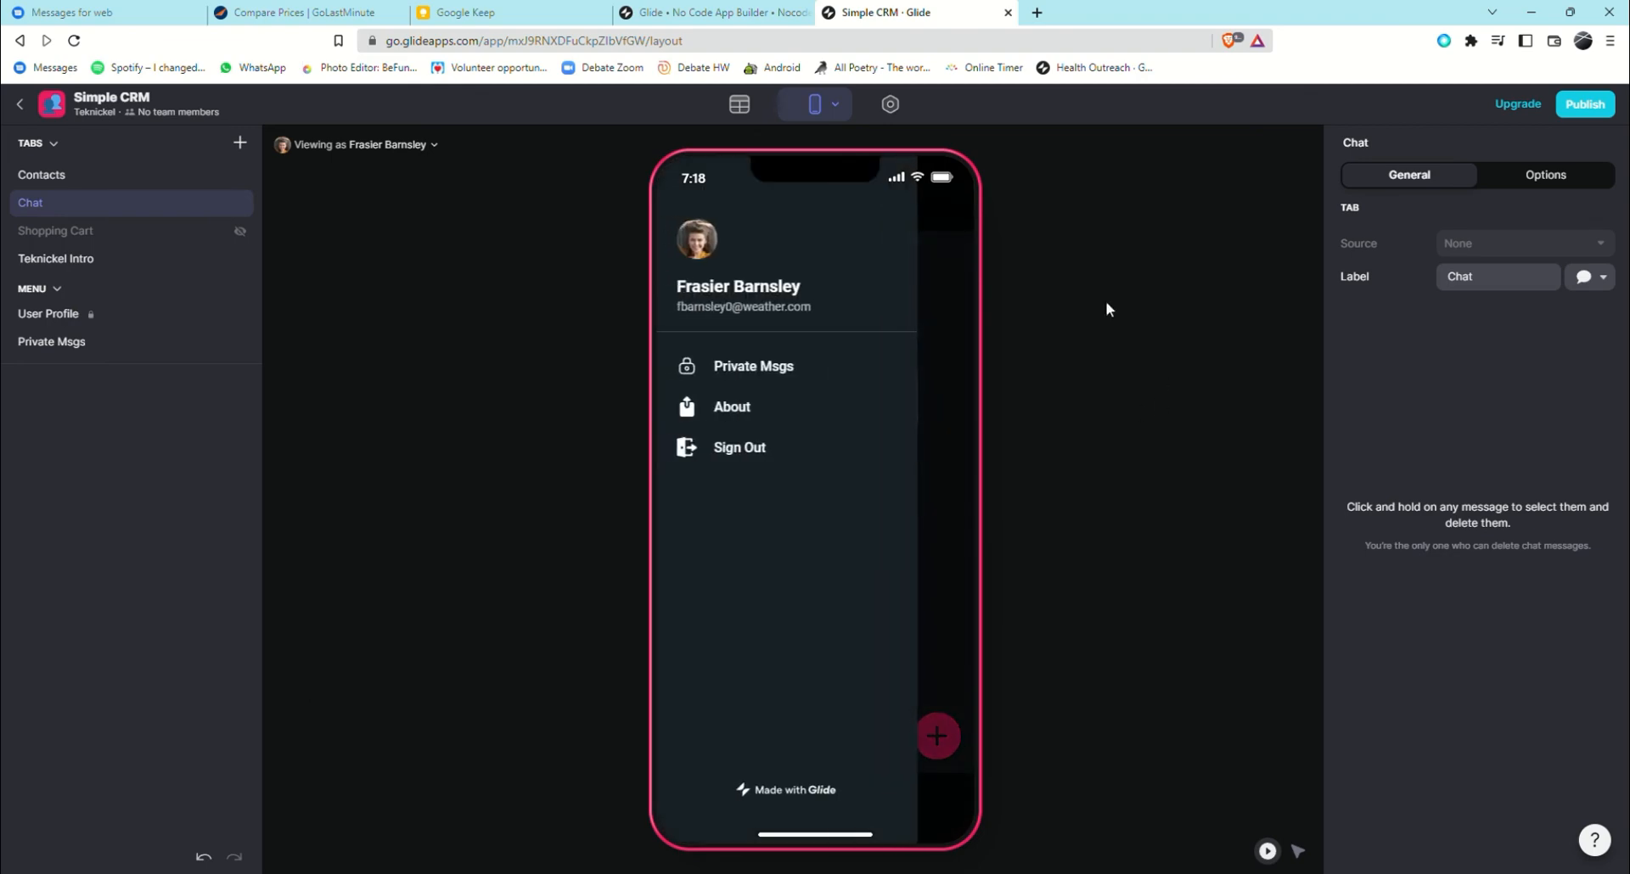
click(755, 366)
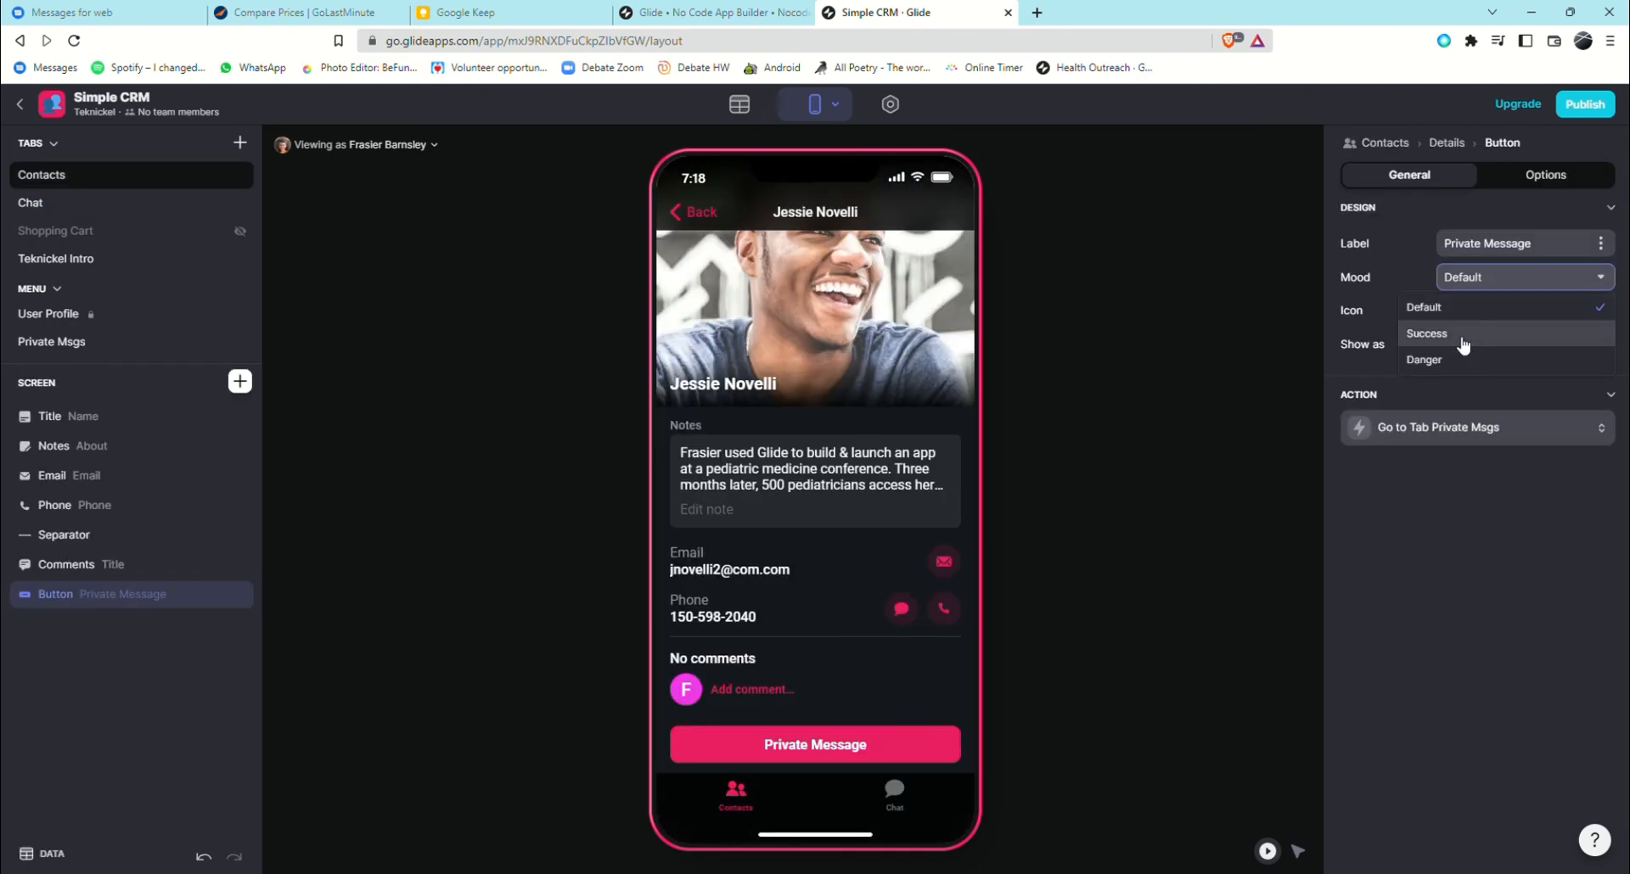
Give the contact's Private Message button the Success mood and a lock icon, and test it in the preview.
click(1462, 337)
click(1477, 316)
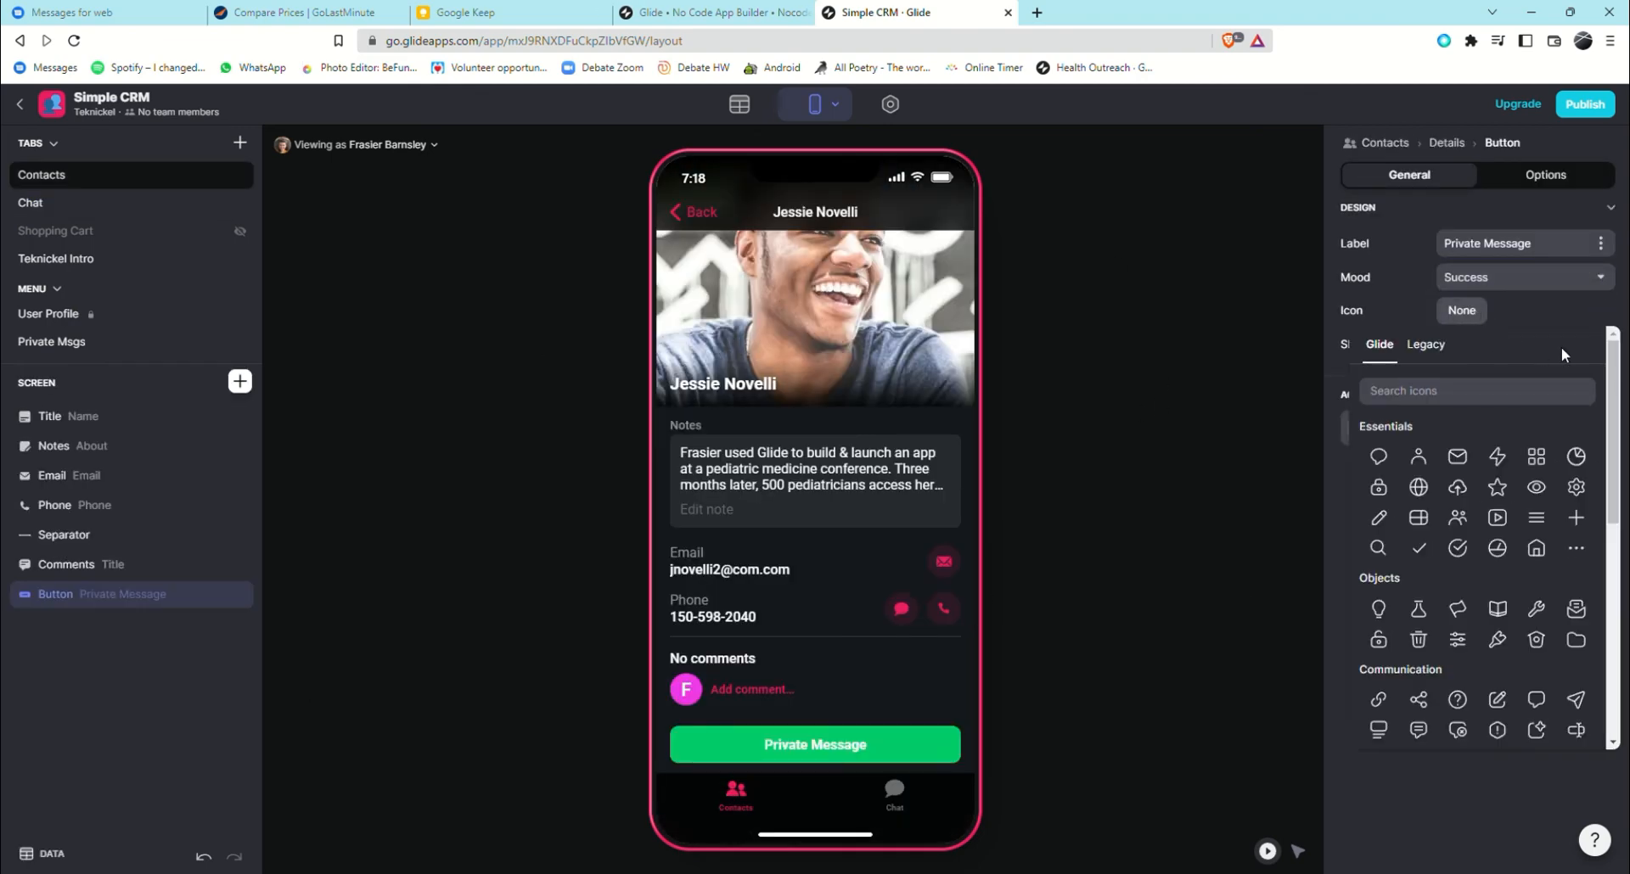
click(1377, 485)
click(823, 746)
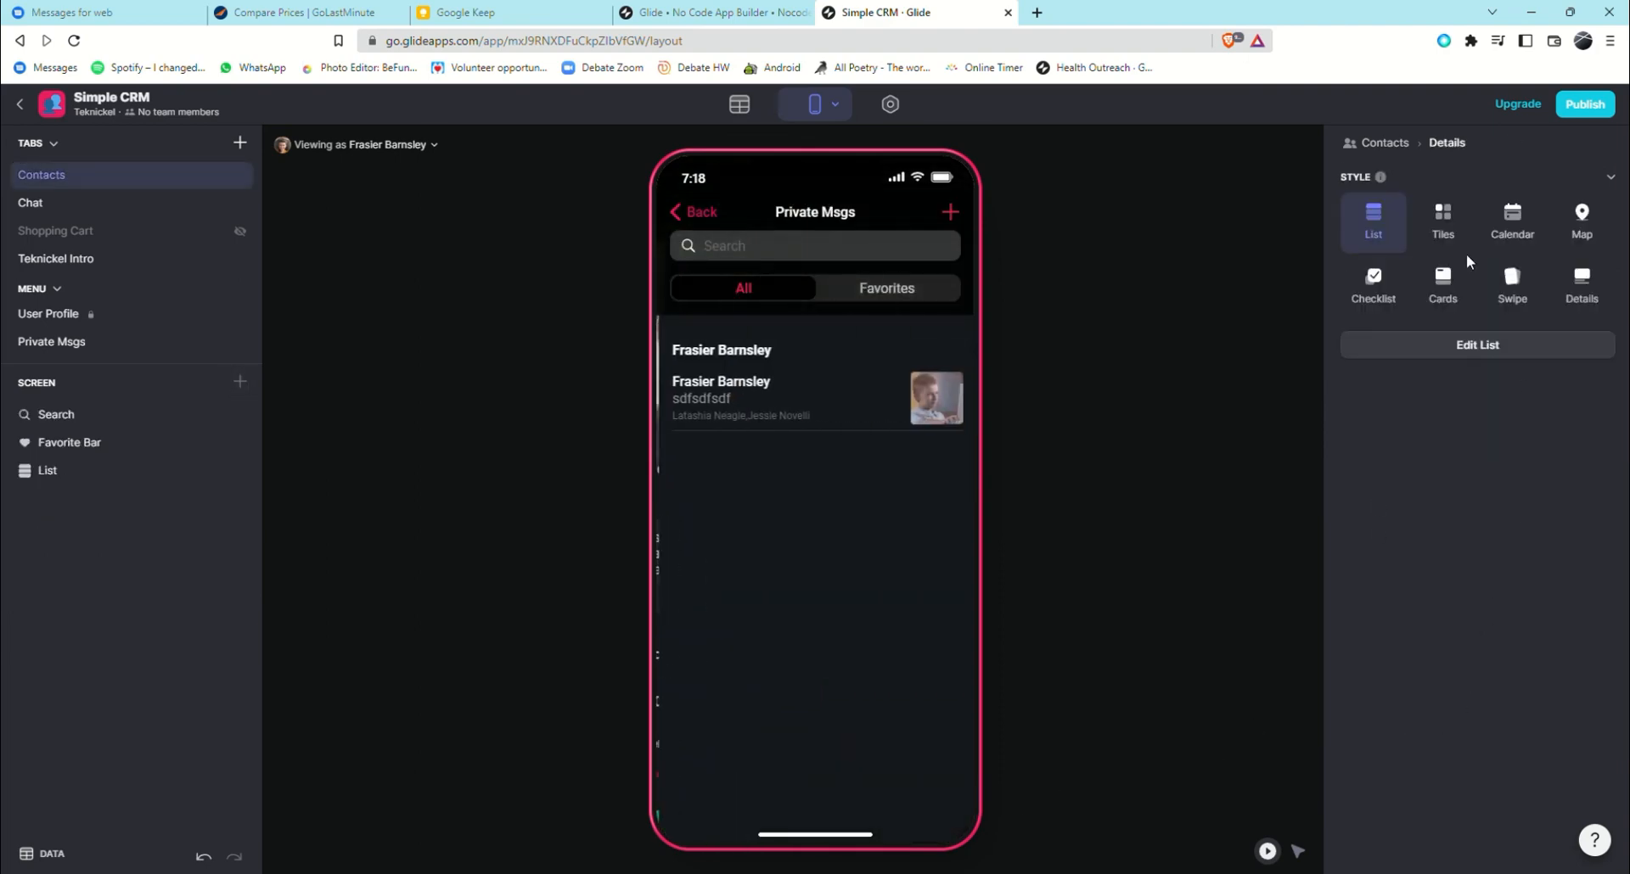
Test the Private Message button from several contacts' pages and open the listed message in the preview before returning to the contacts.
click(706, 214)
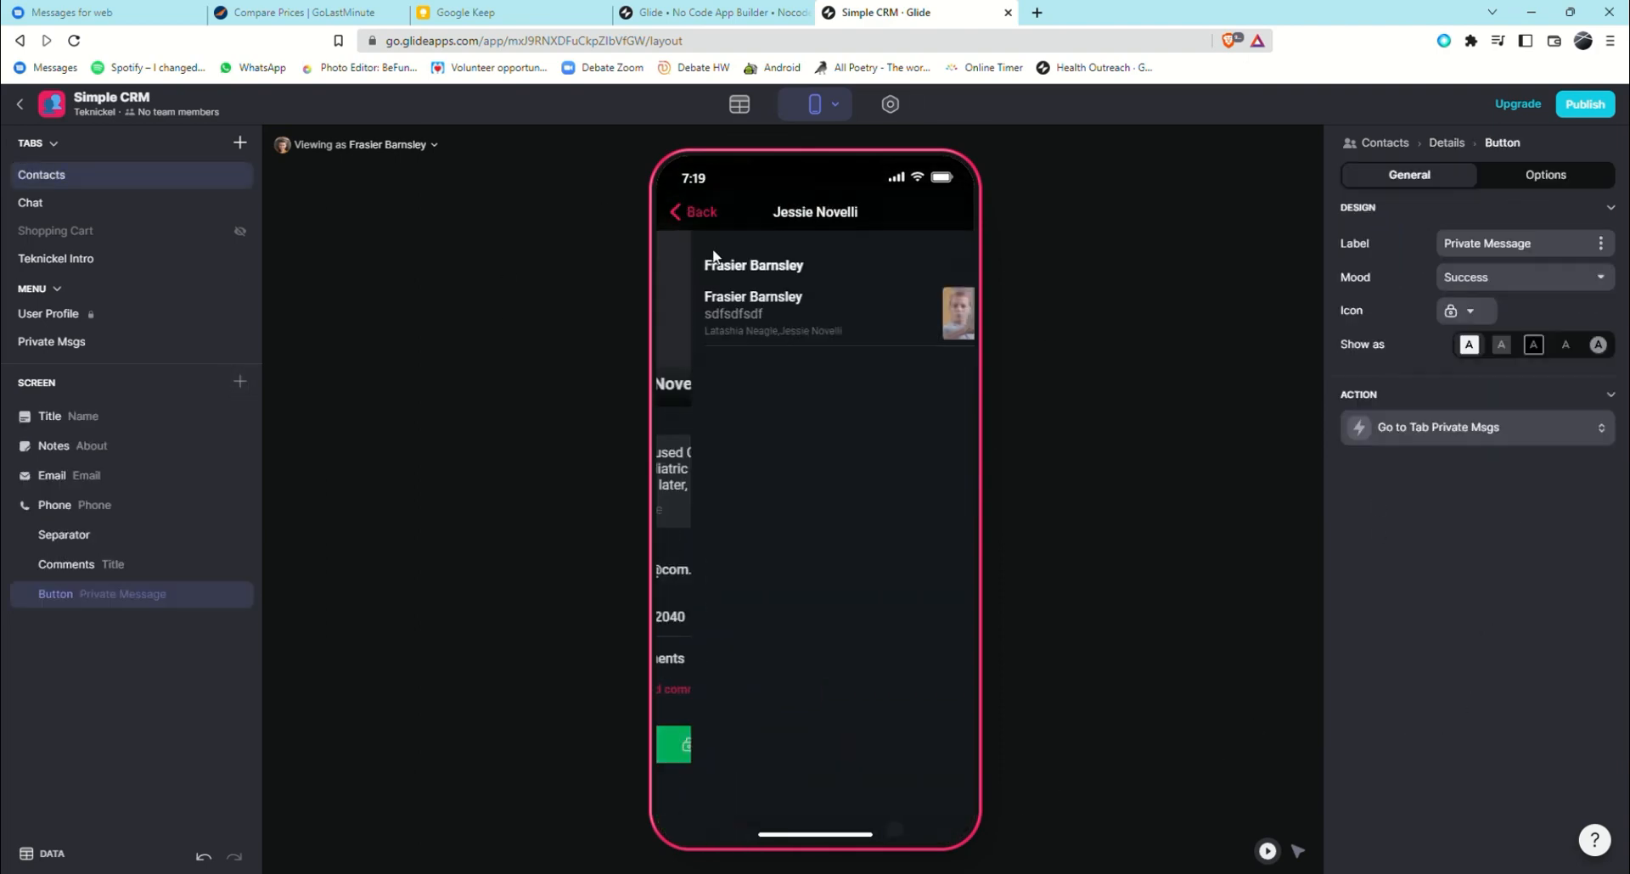
click(704, 214)
click(881, 367)
scroll(908, 486, down, 2)
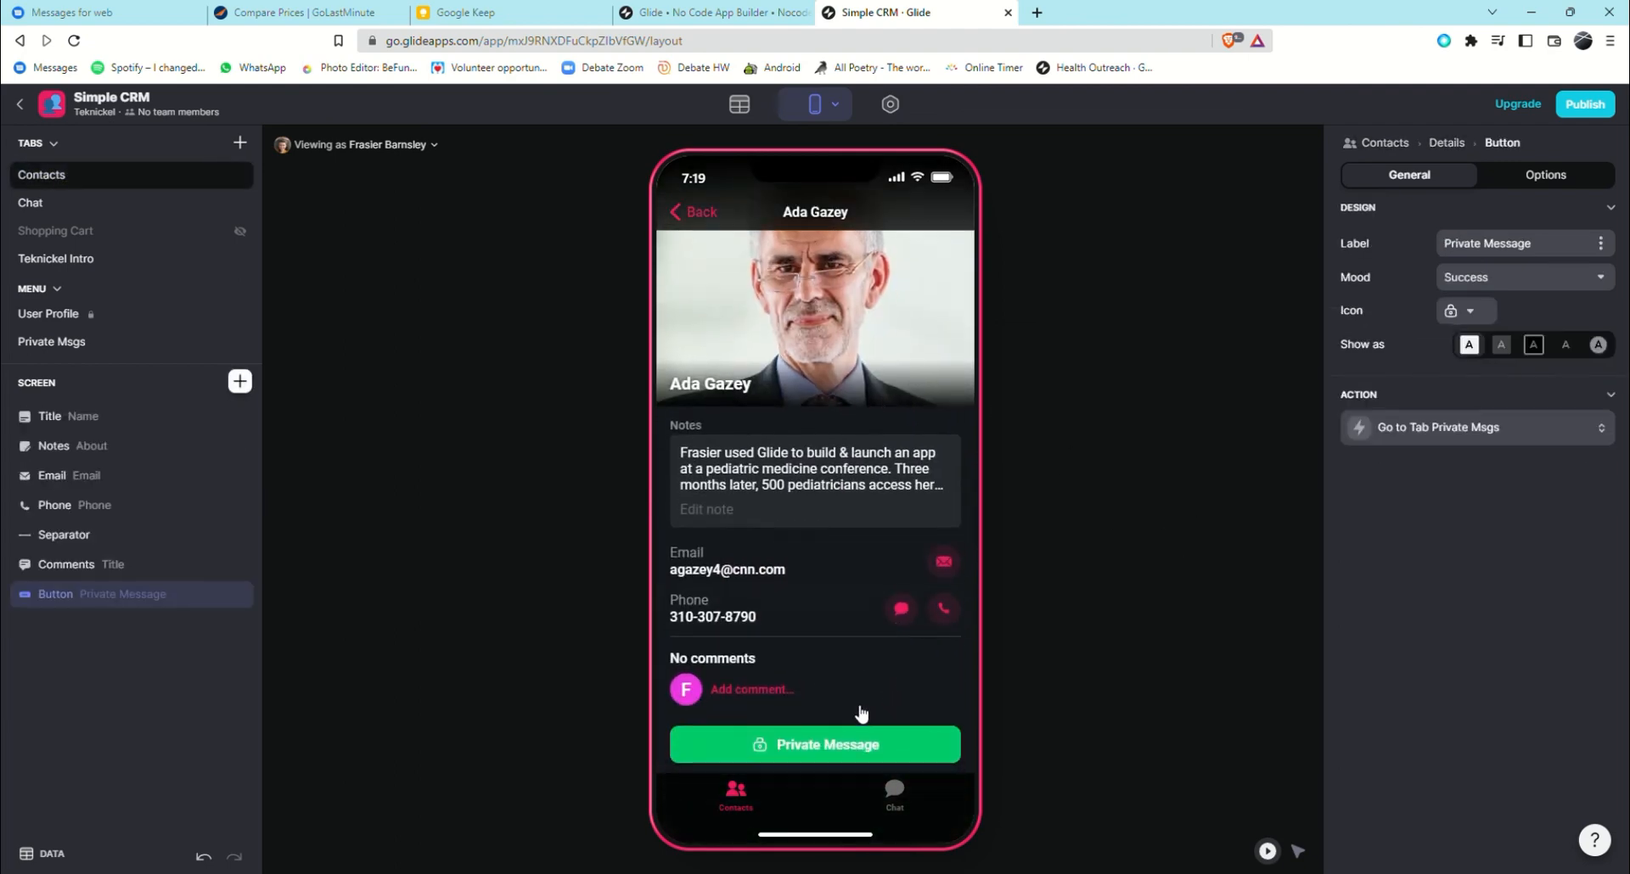
click(828, 744)
click(698, 214)
click(701, 219)
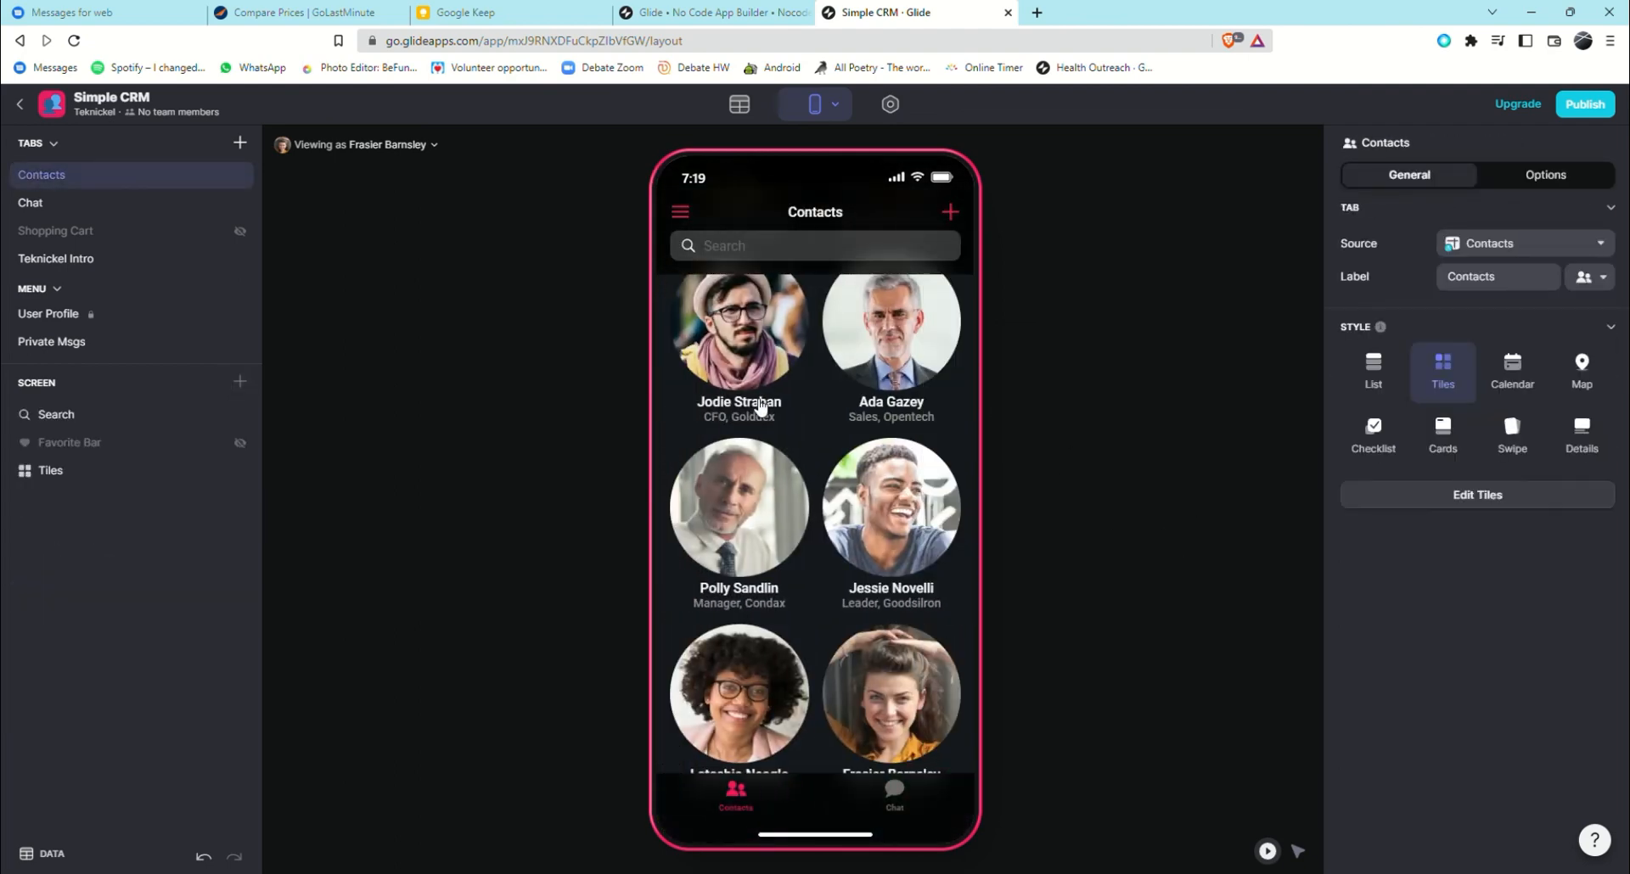
click(902, 624)
click(762, 749)
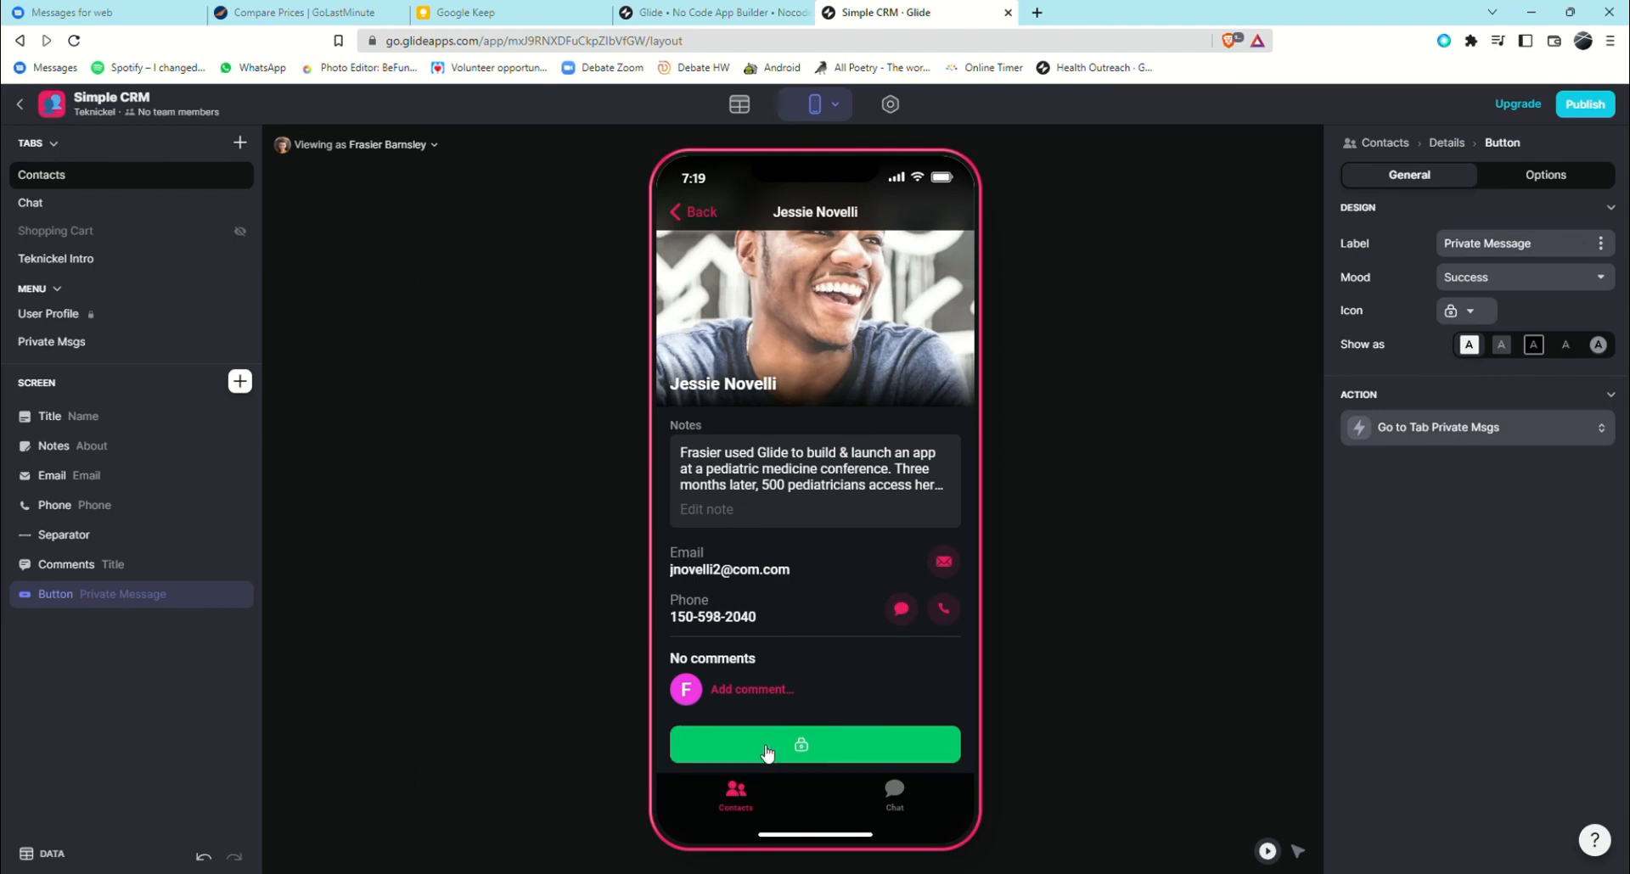
click(764, 392)
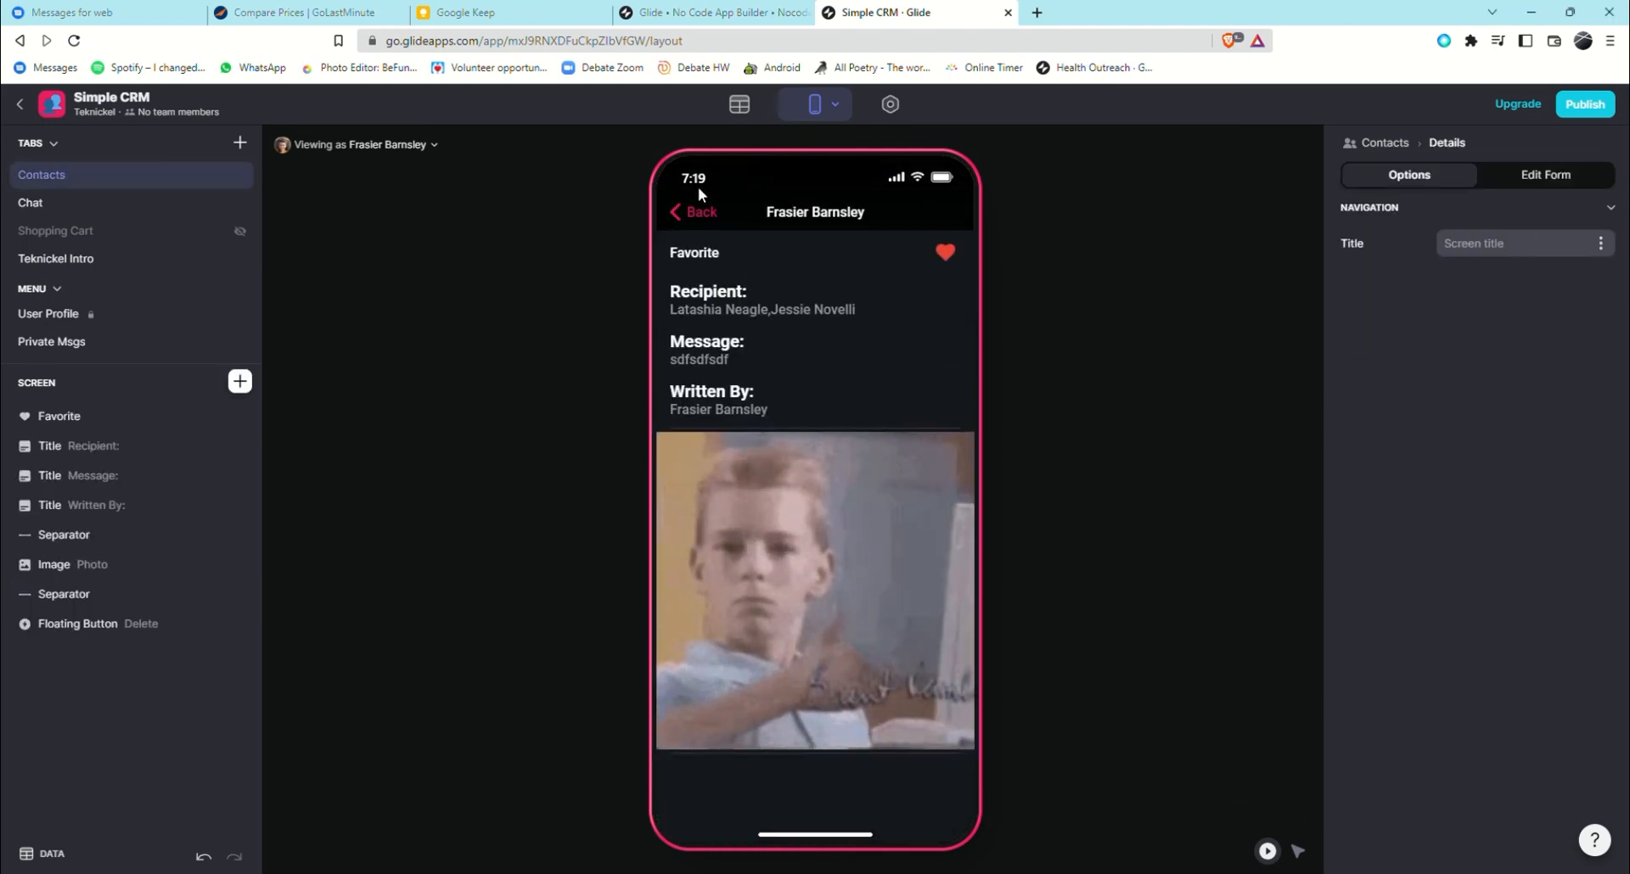
click(696, 211)
click(694, 211)
Open another contact's details in the preview and try the email action, declining to open the mail application.
click(718, 335)
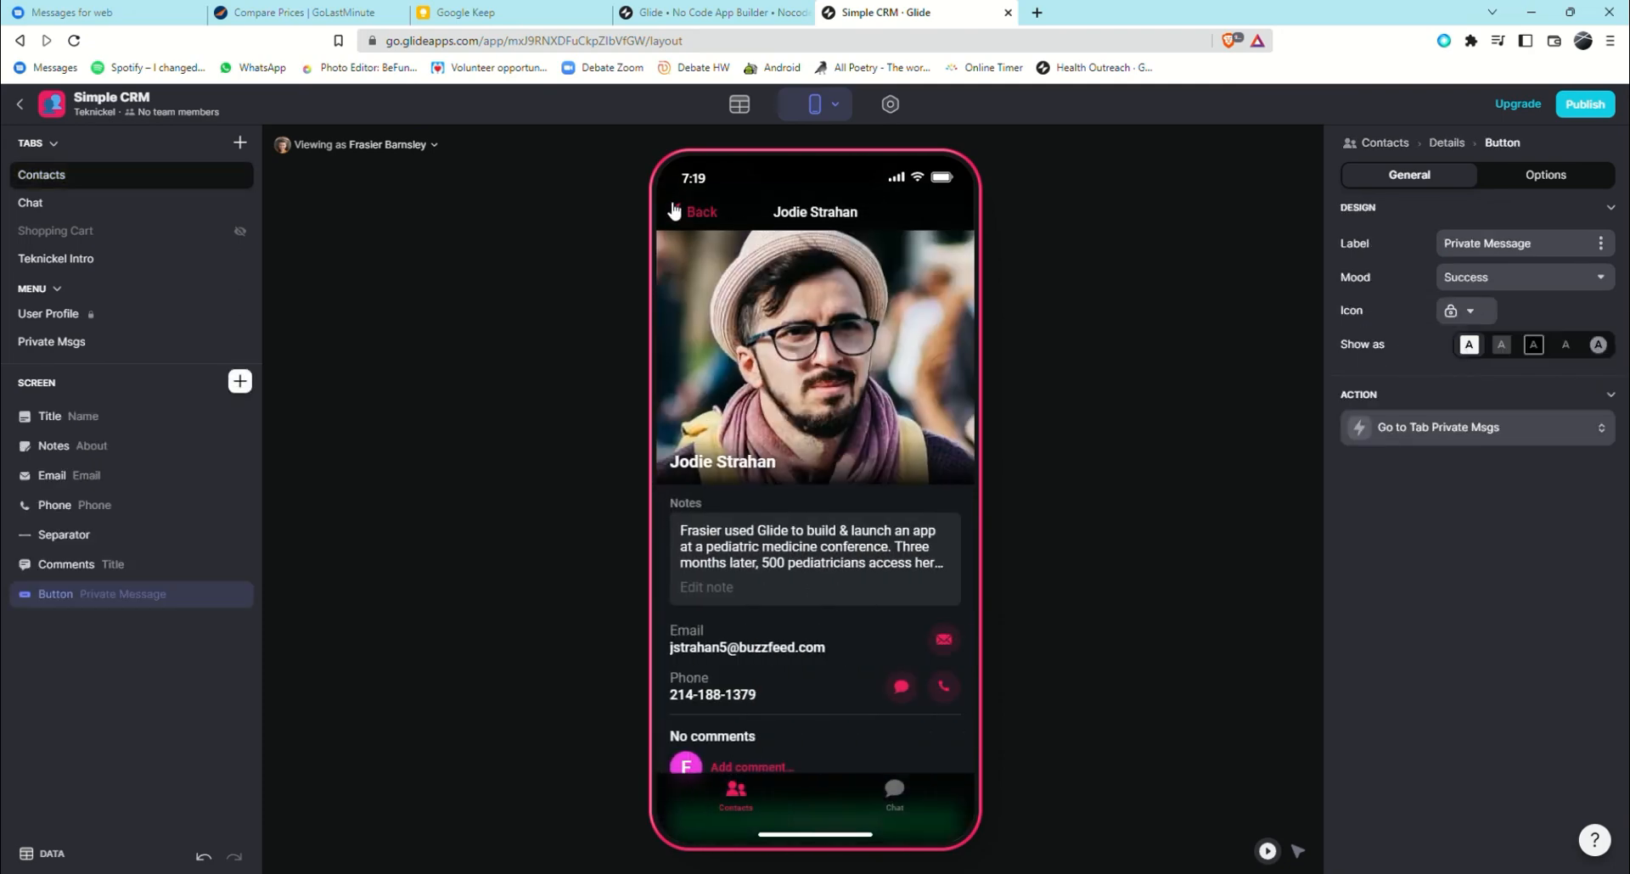
scroll(871, 443, down, 1)
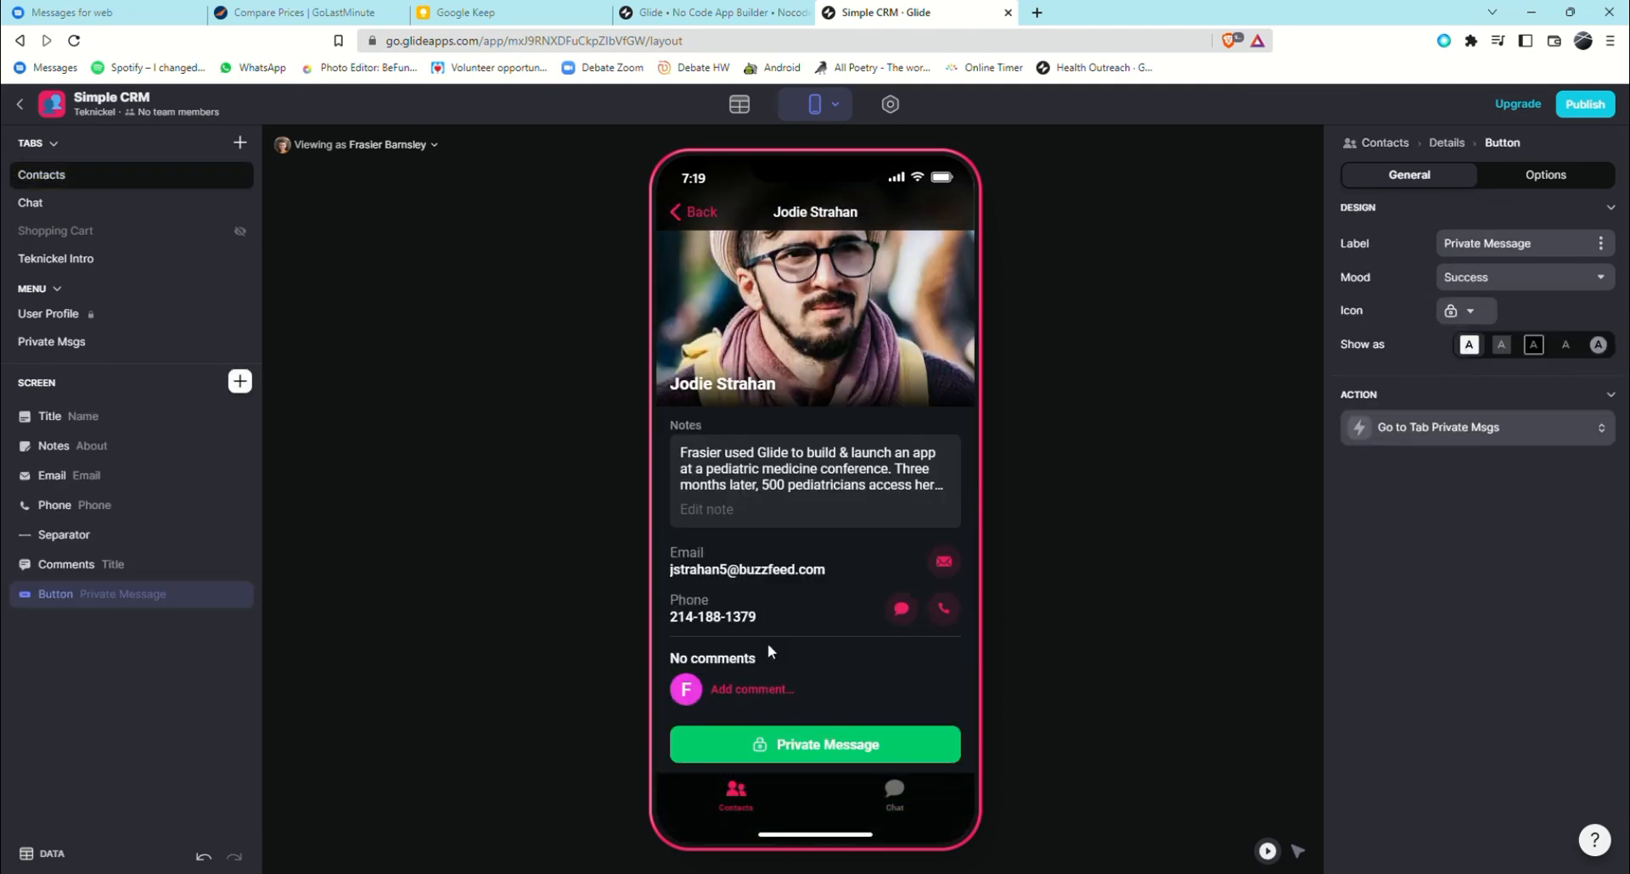
click(943, 563)
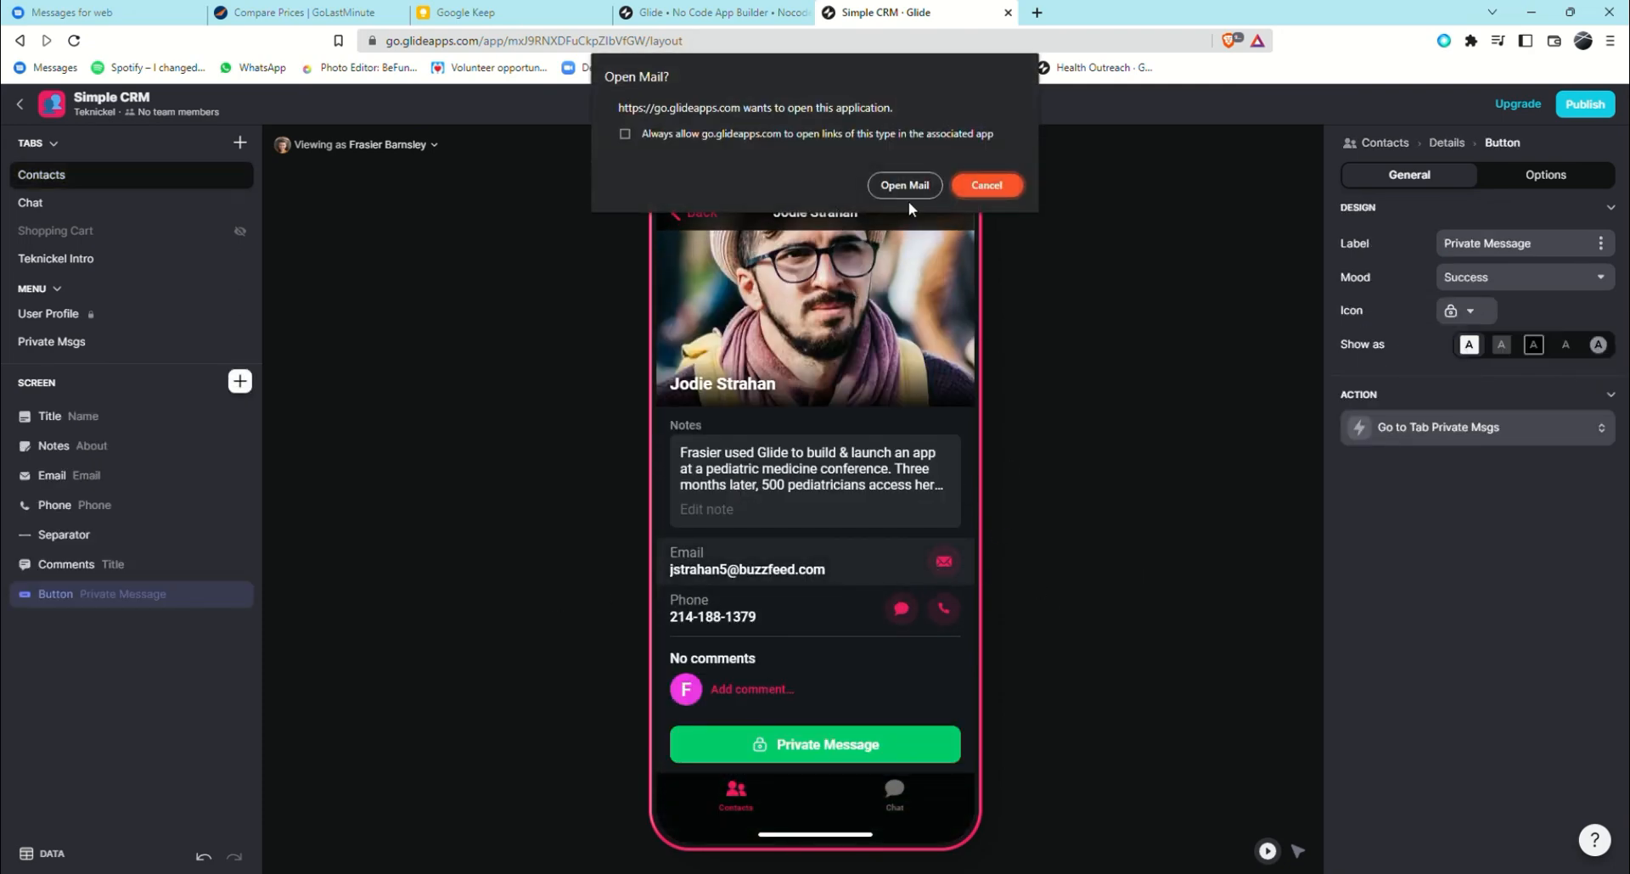
click(991, 187)
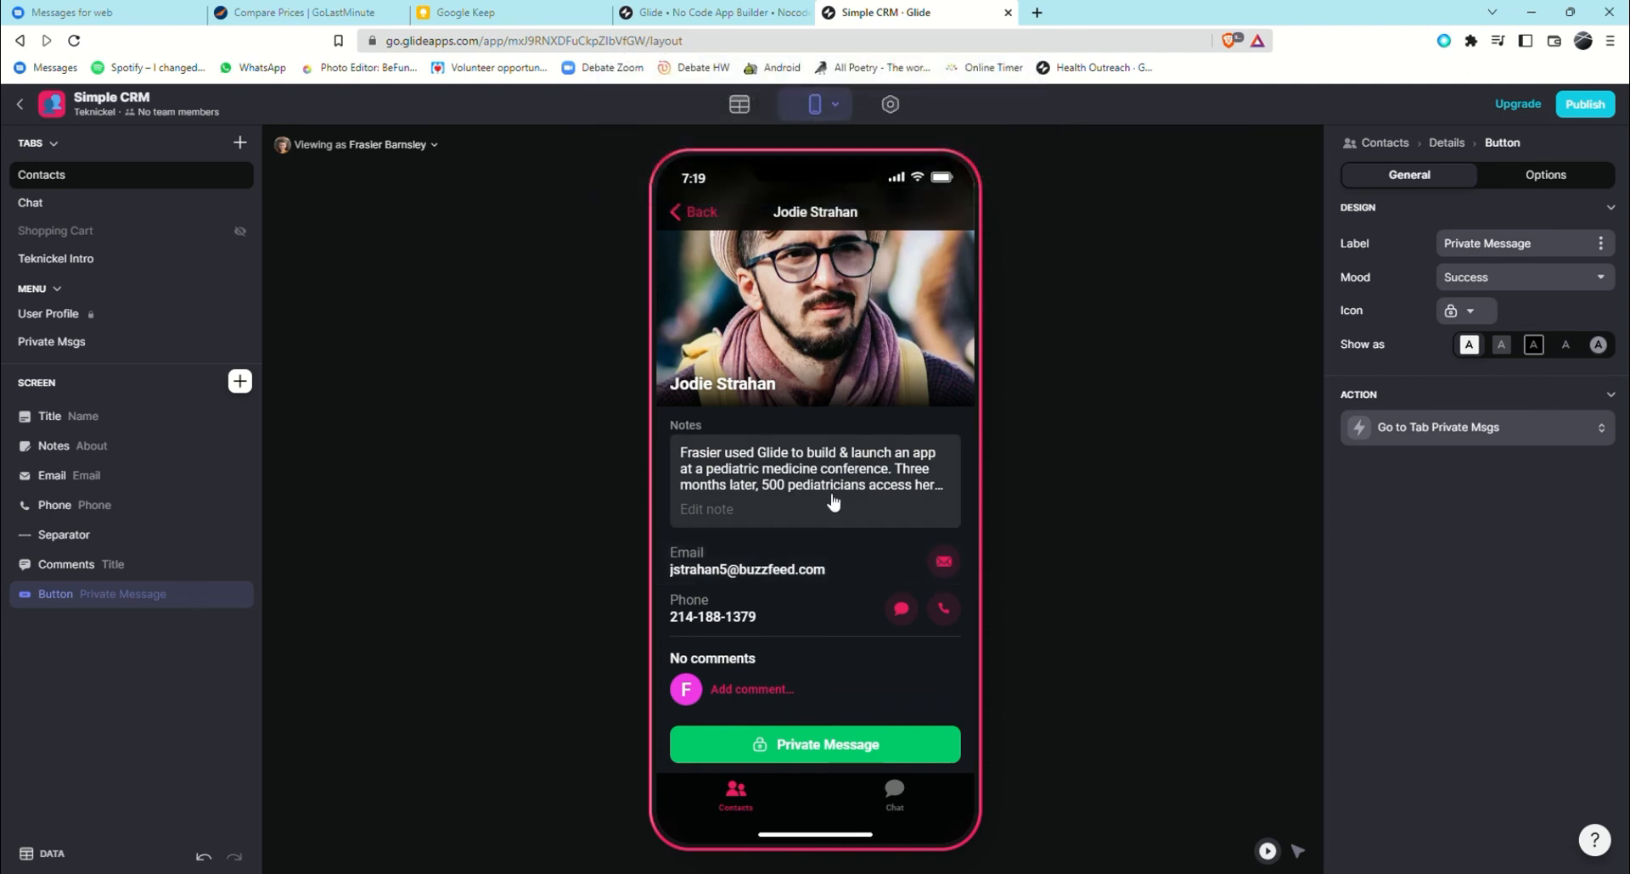